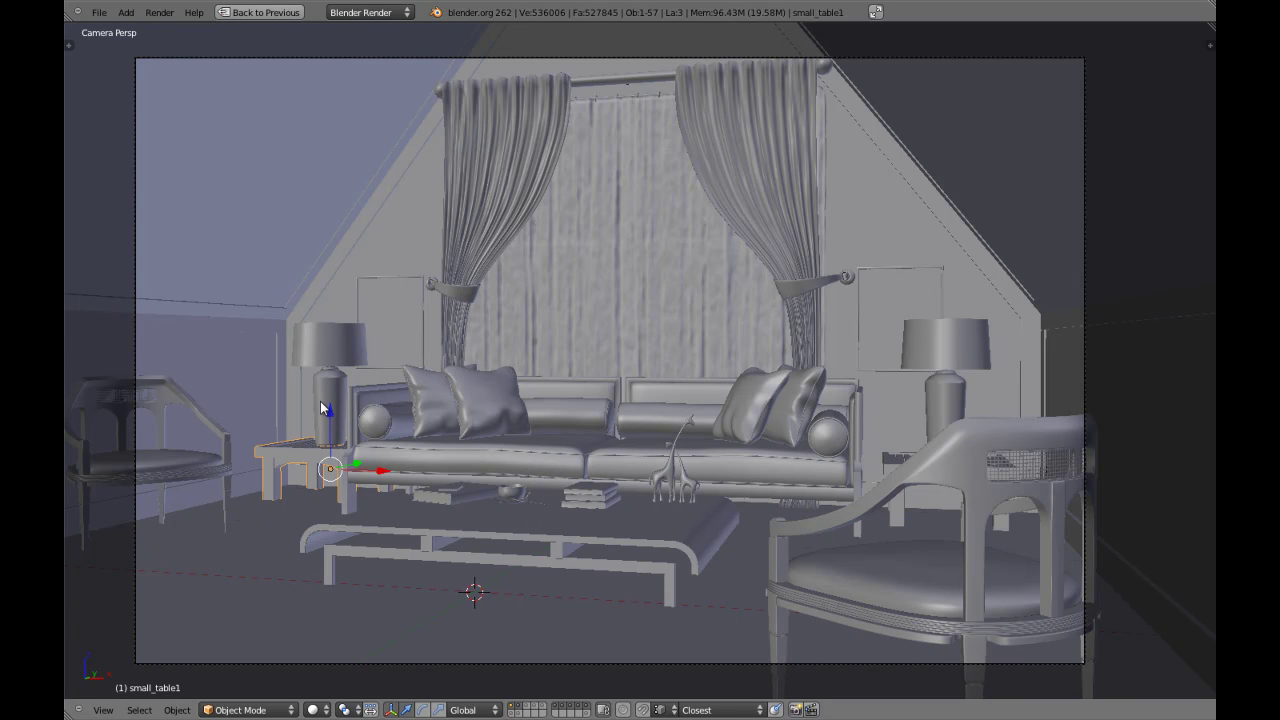
Isolate the small side table and its lamp in local view and frame them in the viewport
{"action": "right_click", "coordinate": [322, 406], "text": "shift"}
{"action": "key", "text": "KP_Divide"}
{"action": "middle_click_drag", "start_coordinate": [435, 403], "coordinate": [640, 414]}
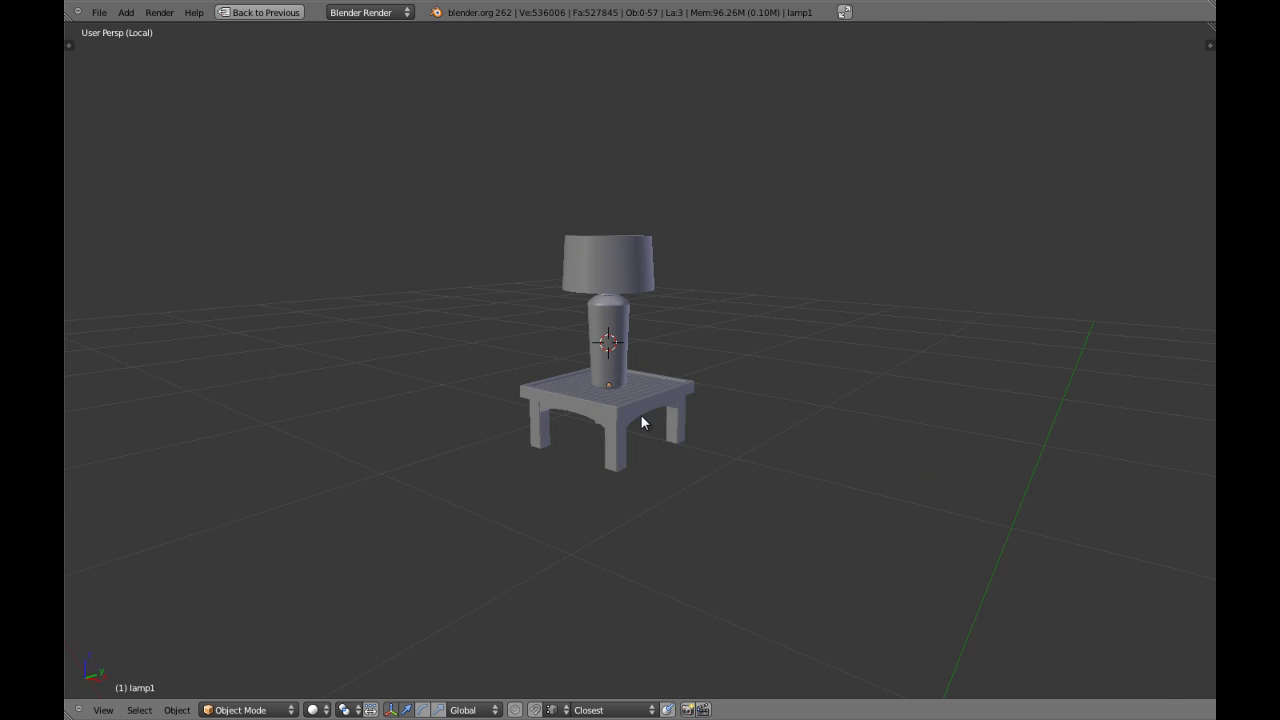
{"action": "middle_click_drag", "start_coordinate": [622, 371], "coordinate": [600, 374]}
{"action": "right_click", "coordinate": [600, 374]}
{"action": "key", "text": "KP_Decimal"}
{"action": "key", "text": "a"}
{"action": "scroll", "coordinate": [603, 371], "scroll_direction": "down", "scroll_amount": 3}
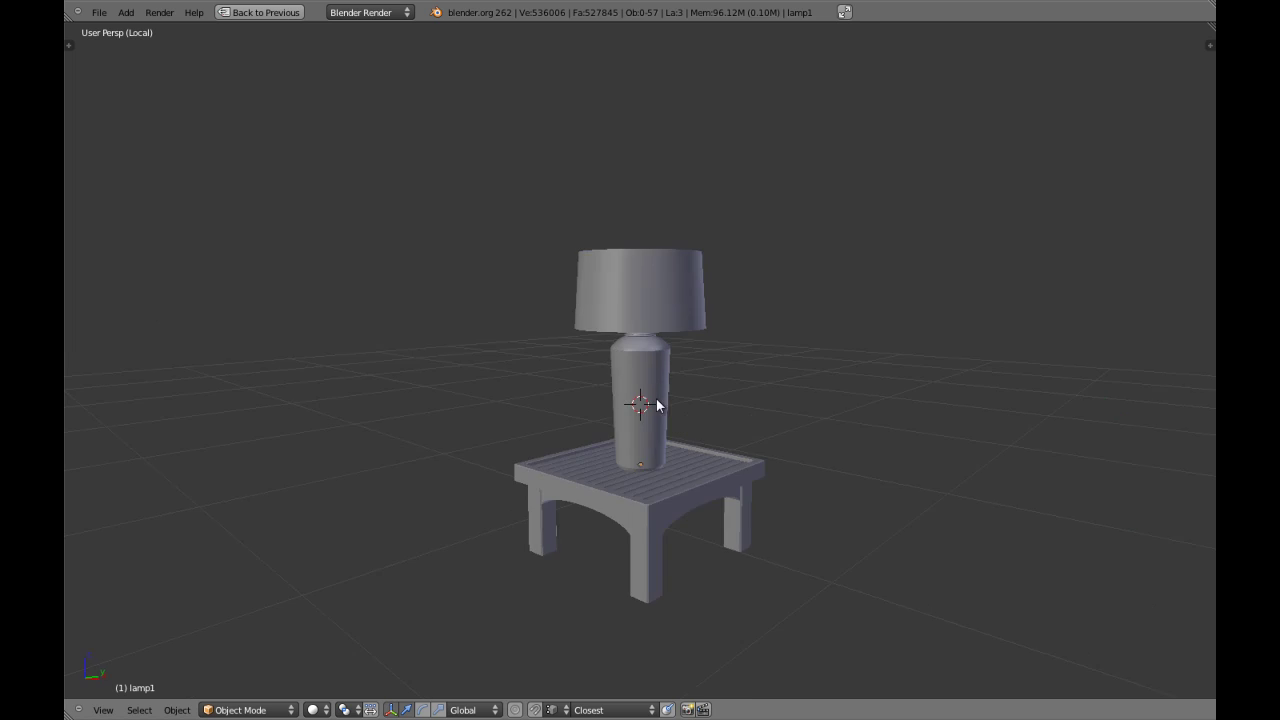
Examine the lamp's mesh in Edit Mode, including from the front view
{"action": "right_click", "coordinate": [649, 397]}
{"action": "key", "text": "Tab"}
{"action": "scroll", "coordinate": [598, 405], "scroll_direction": "up", "scroll_amount": 3}
{"action": "scroll", "coordinate": [598, 405], "scroll_direction": "down", "scroll_amount": 2}
{"action": "key", "text": "a"}
{"action": "mouse_move", "coordinate": [632, 409]}
{"action": "middle_mouse_down"}
{"action": "mouse_move", "coordinate": [689, 403]}
{"action": "mouse_move", "coordinate": [707, 386]}
{"action": "mouse_move", "coordinate": [634, 389]}
{"action": "middle_mouse_up"}
{"action": "key", "text": "KP_1"}
{"action": "key", "text": "Tab"}
{"action": "scroll", "coordinate": [688, 403], "scroll_direction": "up", "scroll_amount": 5}
{"action": "scroll", "coordinate": [688, 403], "scroll_direction": "down", "scroll_amount": 5}
{"action": "key", "text": "a"}
{"action": "right_click", "coordinate": [635, 389]}
Open the lamp's modifier settings and examine the lamp and side table in orthographic and perspective views
{"action": "key", "text": "ctrl+Up"}
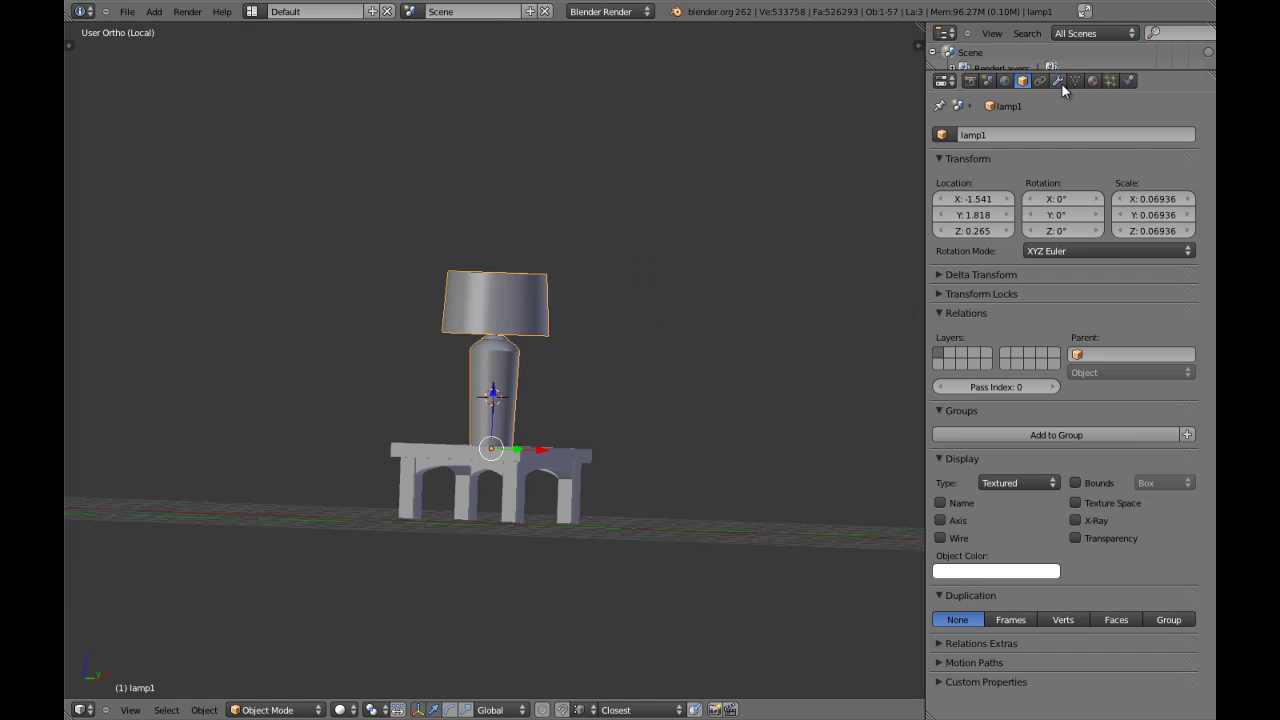
{"action": "left_click", "coordinate": [1059, 81]}
{"action": "middle_click_drag", "start_coordinate": [343, 249], "coordinate": [594, 400]}
{"action": "key", "text": "KP_1"}
{"action": "key", "text": "ctrl+Up"}
{"action": "right_click", "coordinate": [649, 429]}
{"action": "scroll", "coordinate": [651, 432], "scroll_direction": "down", "scroll_amount": 3}
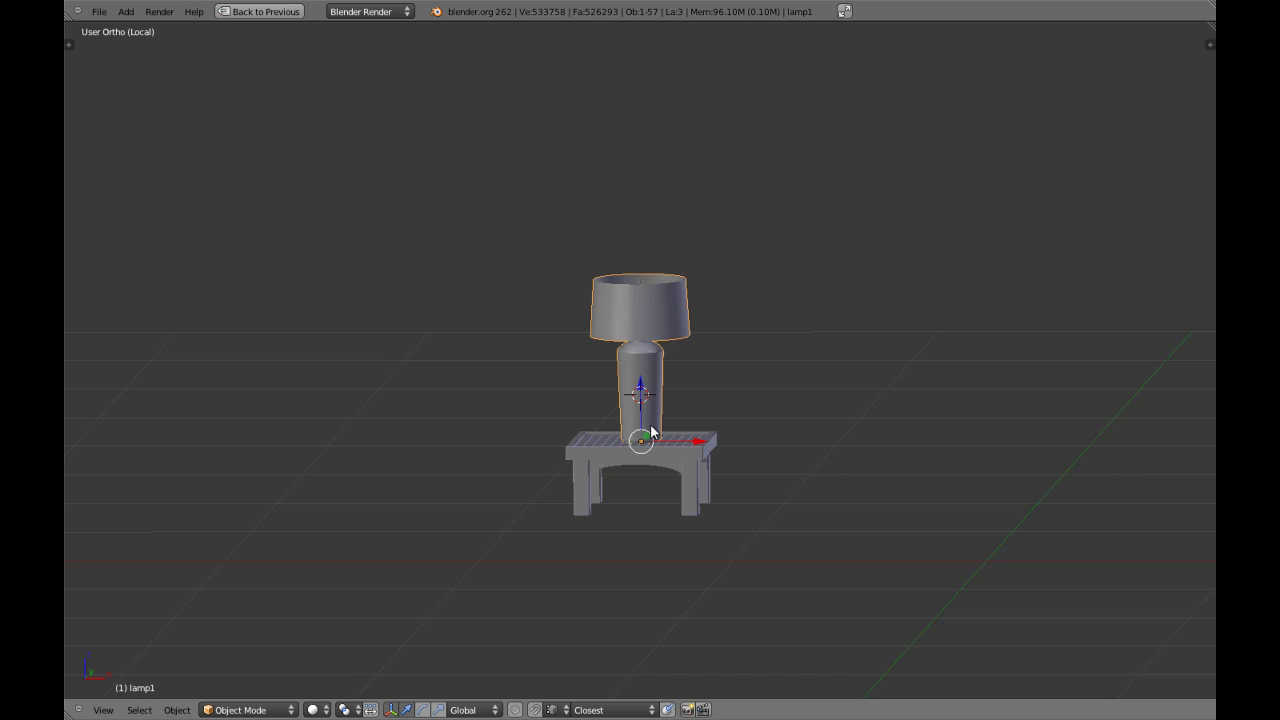
{"action": "key", "text": "KP_5"}
{"action": "scroll", "coordinate": [650, 424], "scroll_direction": "down", "scroll_amount": 4}
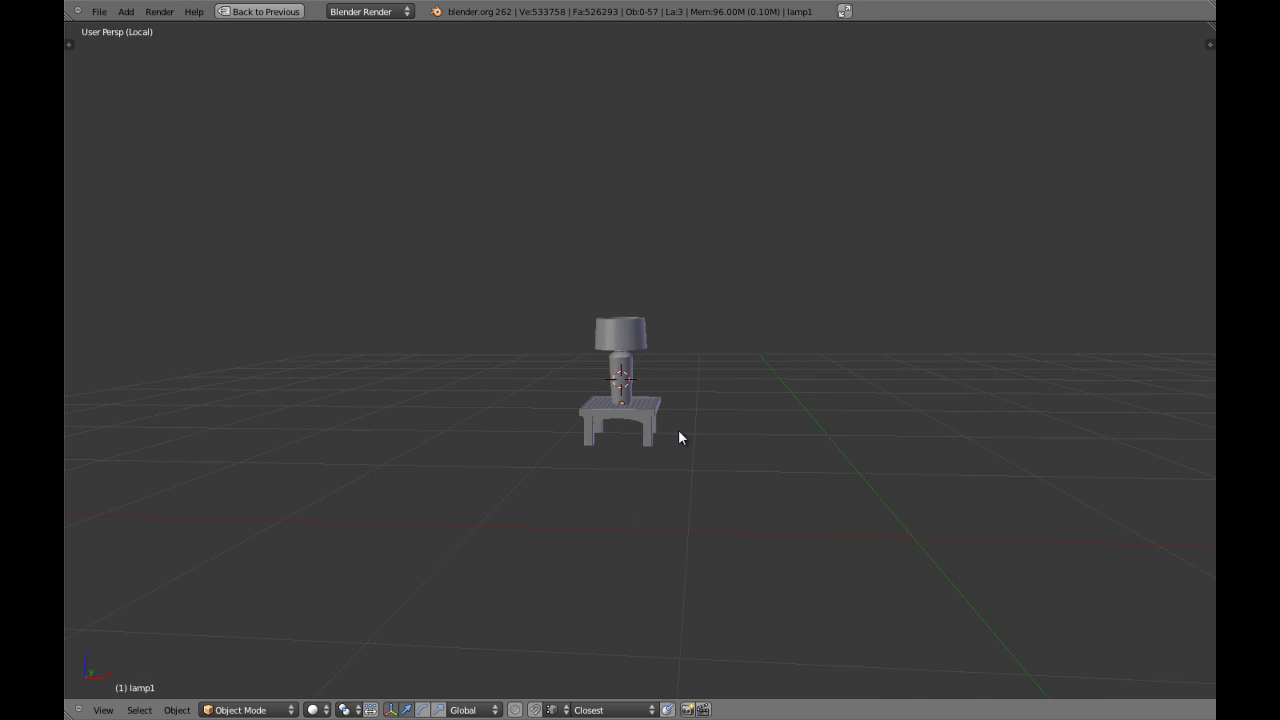
{"action": "right_click", "coordinate": [659, 424]}
{"action": "scroll", "coordinate": [664, 425], "scroll_direction": "up", "scroll_amount": 6}
{"action": "key", "text": "a"}
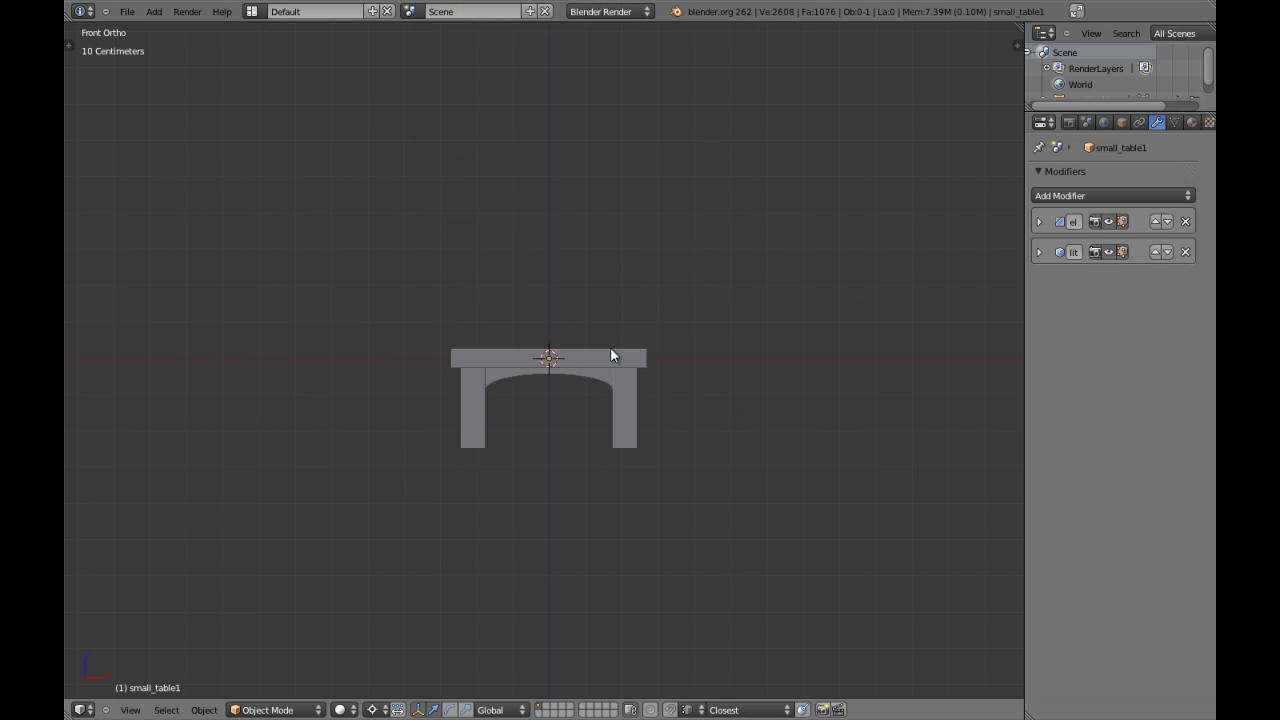
Examine the small table's frame, legs and tabletop slats up close in shaded and wireframe display
{"action": "scroll", "coordinate": [647, 385], "scroll_direction": "up", "scroll_amount": 5}
{"action": "key", "text": "ctrl+Up"}
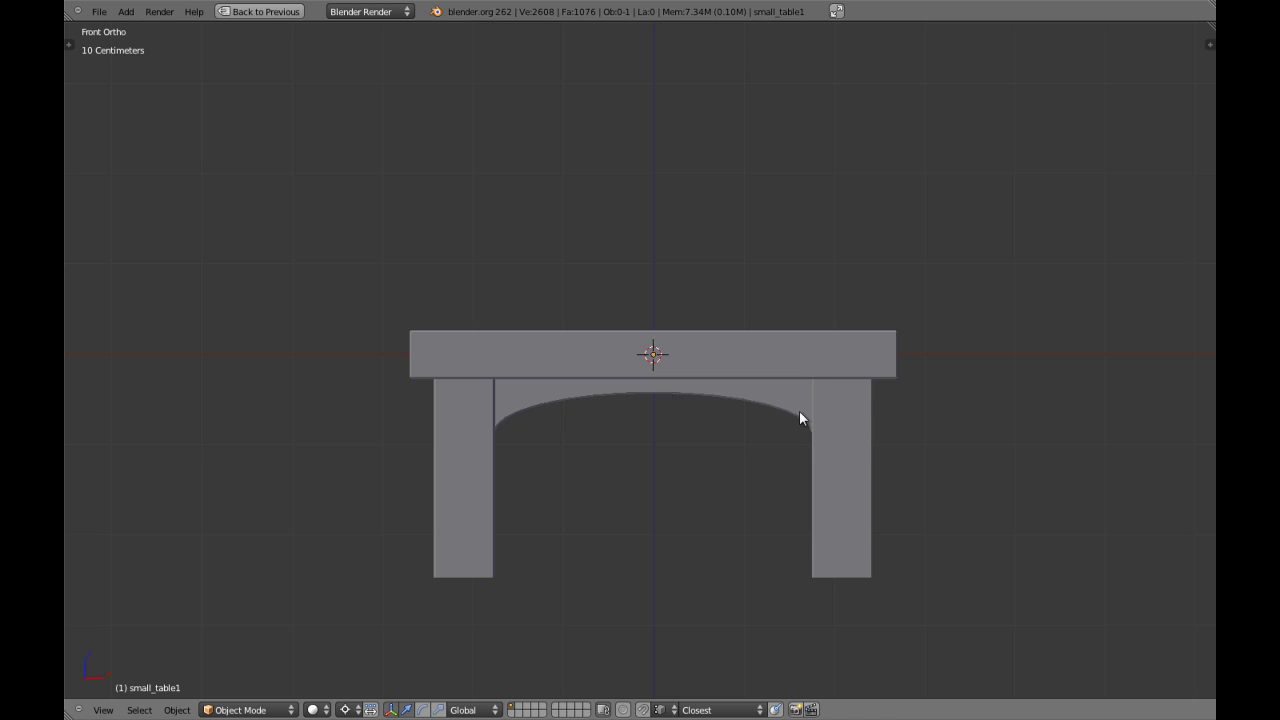
{"action": "key", "text": "z"}
{"action": "scroll", "coordinate": [751, 395], "scroll_direction": "up", "scroll_amount": 2}
{"action": "key", "text": "z"}
{"action": "scroll", "coordinate": [727, 356], "scroll_direction": "down", "scroll_amount": 4}
{"action": "mouse_move", "coordinate": [727, 356]}
{"action": "middle_mouse_down"}
{"action": "mouse_move", "coordinate": [805, 399]}
{"action": "mouse_move", "coordinate": [744, 424]}
{"action": "middle_mouse_up"}
{"action": "scroll", "coordinate": [744, 424], "scroll_direction": "up", "scroll_amount": 8}
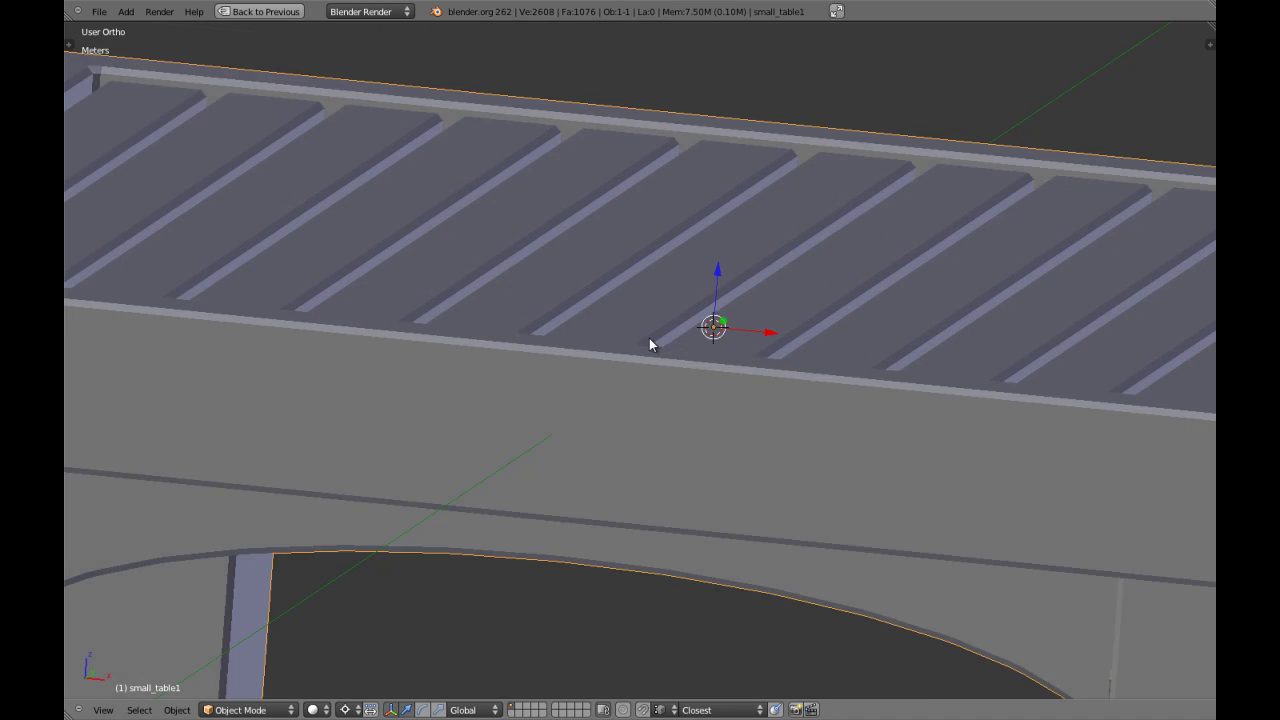
{"action": "scroll", "coordinate": [649, 338], "scroll_direction": "down", "scroll_amount": 4}
{"action": "middle_click_drag", "start_coordinate": [691, 346], "coordinate": [623, 374]}
{"action": "scroll", "coordinate": [623, 374], "scroll_direction": "up", "scroll_amount": 4}
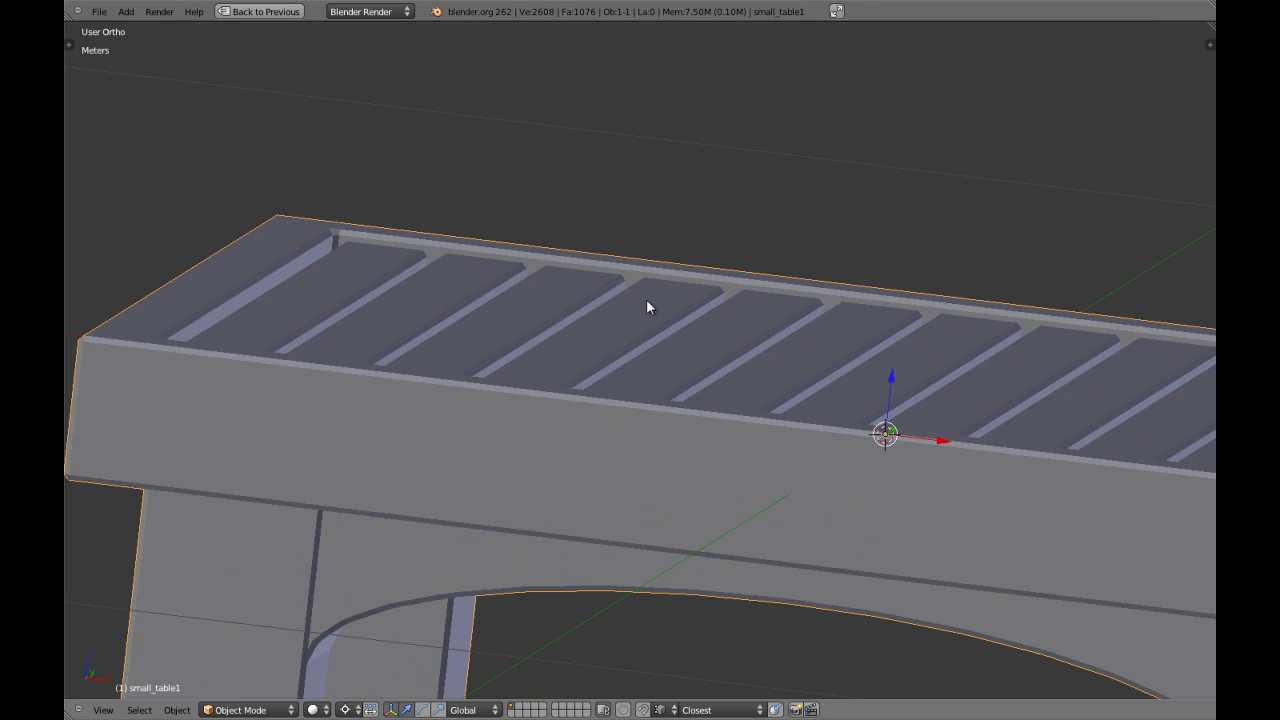
{"action": "middle_click_drag", "start_coordinate": [694, 320], "coordinate": [731, 360]}
{"action": "scroll", "coordinate": [634, 346], "scroll_direction": "down", "scroll_amount": 3}
{"action": "scroll", "coordinate": [656, 372], "scroll_direction": "up", "scroll_amount": 3}
{"action": "key", "text": "z"}
{"action": "middle_click_drag", "start_coordinate": [691, 409], "coordinate": [663, 414]}
{"action": "key", "text": "z"}
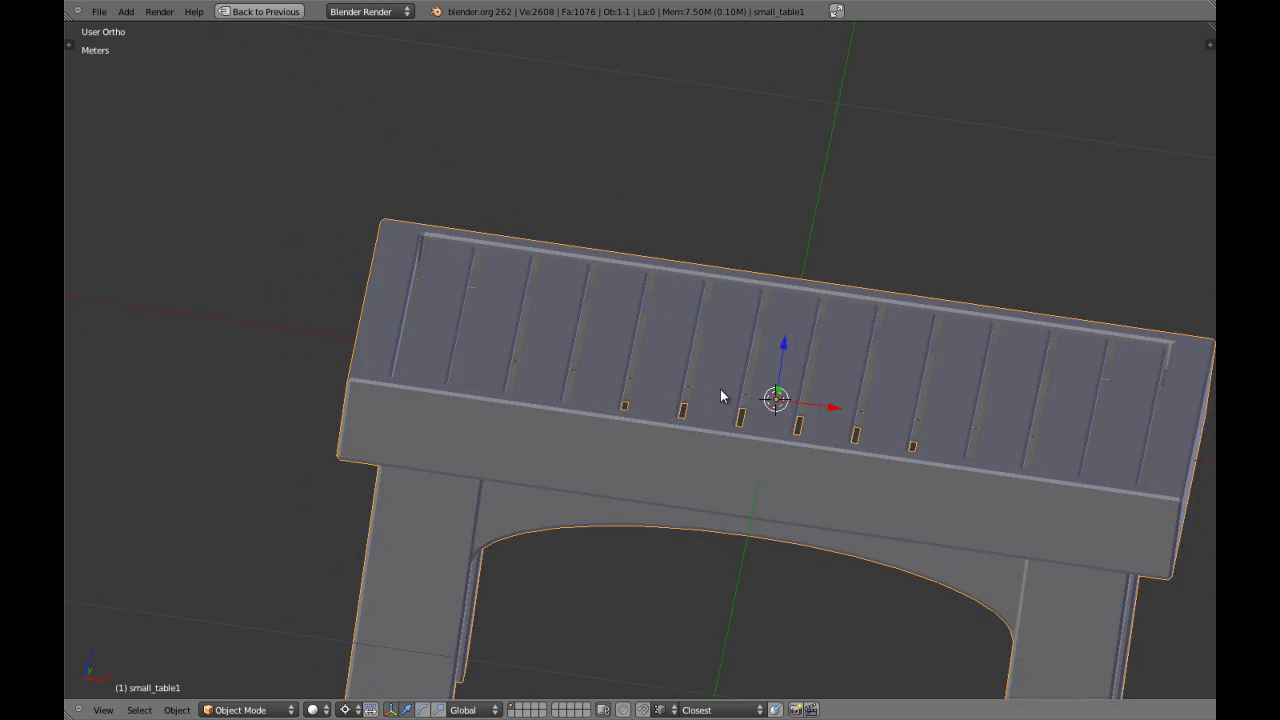
Adjust the height of all tabletop slats inside the frame by moving them along the Z axis in Edit Mode
{"action": "scroll", "coordinate": [720, 389], "scroll_direction": "up", "scroll_amount": 1}
{"action": "key", "text": "Tab"}
{"action": "key", "text": "Tab"}
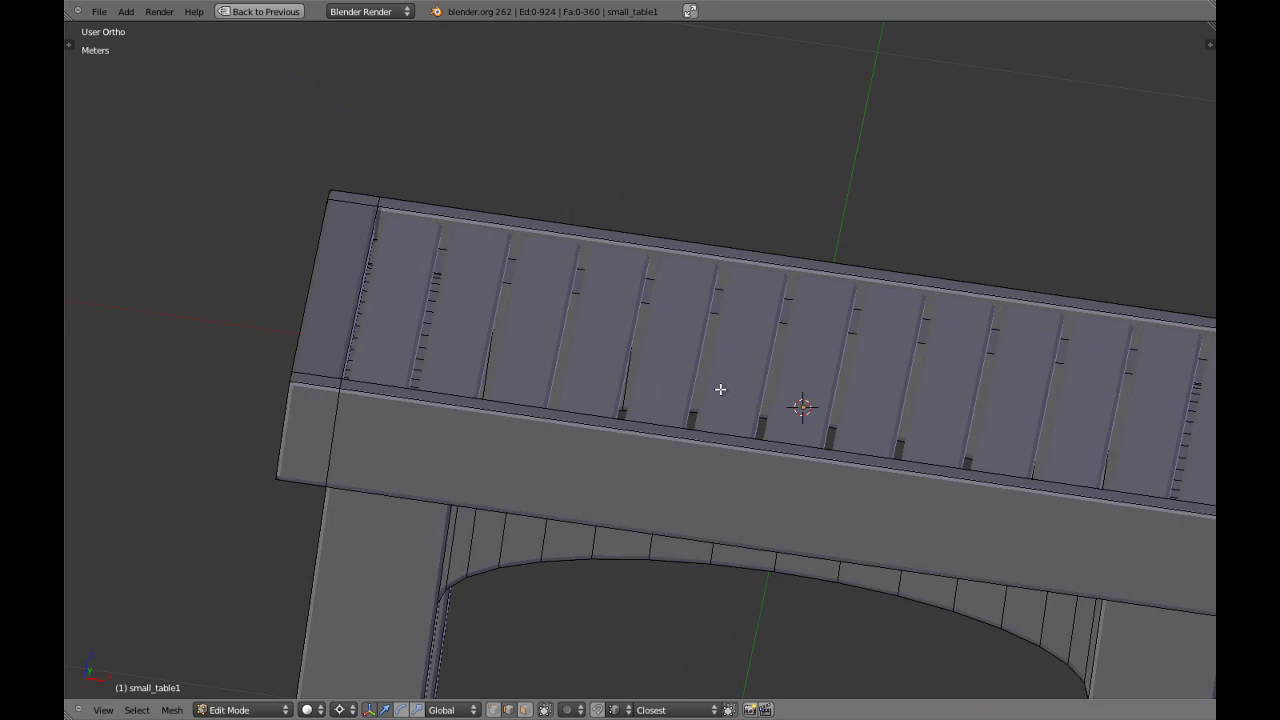
{"action": "key", "text": "ctrl+z"}
{"action": "key", "text": "KP_1"}
{"action": "key", "text": "z"}
{"action": "scroll", "coordinate": [586, 376], "scroll_direction": "up", "scroll_amount": 6}
{"action": "middle_click_drag", "start_coordinate": [550, 385], "coordinate": [688, 322], "text": "shift"}
{"action": "scroll", "coordinate": [554, 377], "scroll_direction": "down", "scroll_amount": 3}
{"action": "middle_click_drag", "start_coordinate": [412, 404], "coordinate": [683, 404], "text": "shift"}
{"action": "scroll", "coordinate": [683, 404], "scroll_direction": "up", "scroll_amount": 2}
{"action": "scroll", "coordinate": [737, 389], "scroll_direction": "down", "scroll_amount": 1}
{"action": "key", "text": "g"}
{"action": "key", "text": "z"}
{"action": "left_click", "coordinate": [736, 370]}
{"action": "scroll", "coordinate": [749, 369], "scroll_direction": "down", "scroll_amount": 7}
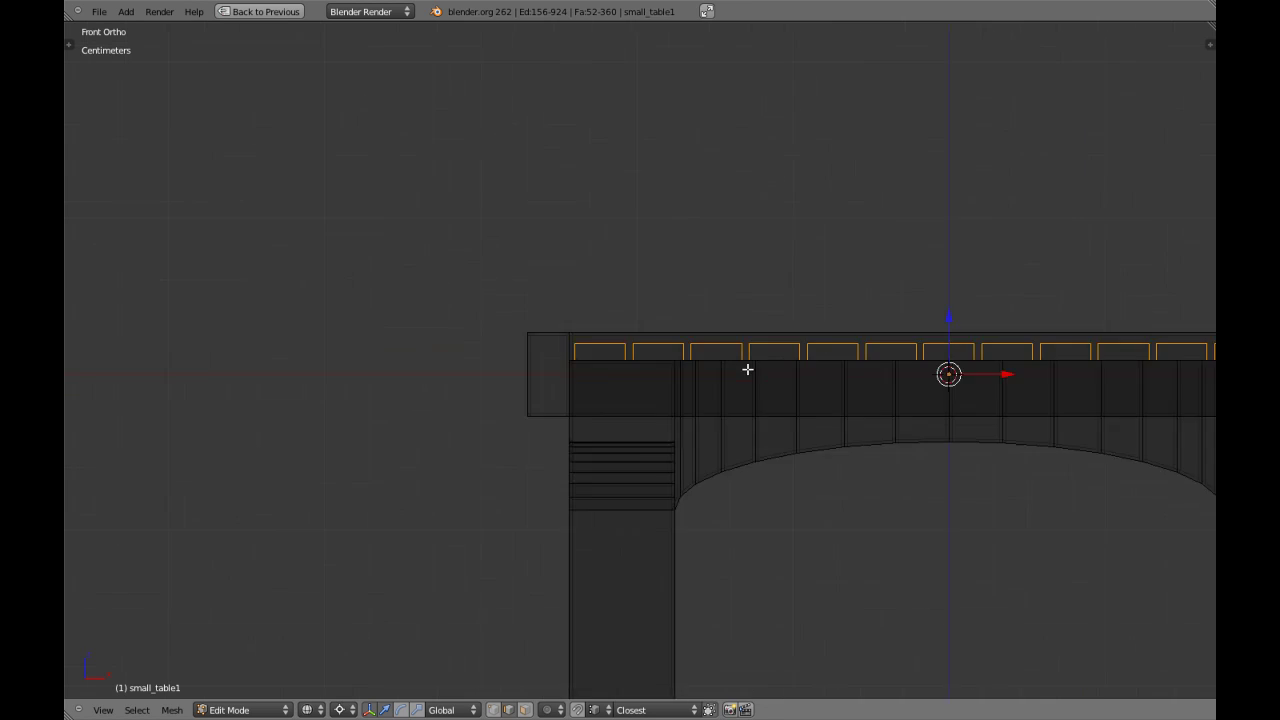
{"action": "key", "text": "z"}
{"action": "middle_click_drag", "start_coordinate": [749, 369], "coordinate": [706, 331]}
{"action": "key", "text": "Tab"}
{"action": "scroll", "coordinate": [666, 384], "scroll_direction": "down", "scroll_amount": 1}
{"action": "scroll", "coordinate": [763, 381], "scroll_direction": "up", "scroll_amount": 2}
Select all top faces of the tabletop frame in face select mode and raise them slightly along the Z axis
{"action": "key", "text": "Tab"}
{"action": "key", "text": "a"}
{"action": "scroll", "coordinate": [643, 425], "scroll_direction": "up", "scroll_amount": 2}
{"action": "key", "text": "ctrl+Tab"}
{"action": "left_click", "coordinate": [631, 455]}
{"action": "right_click", "coordinate": [458, 430]}
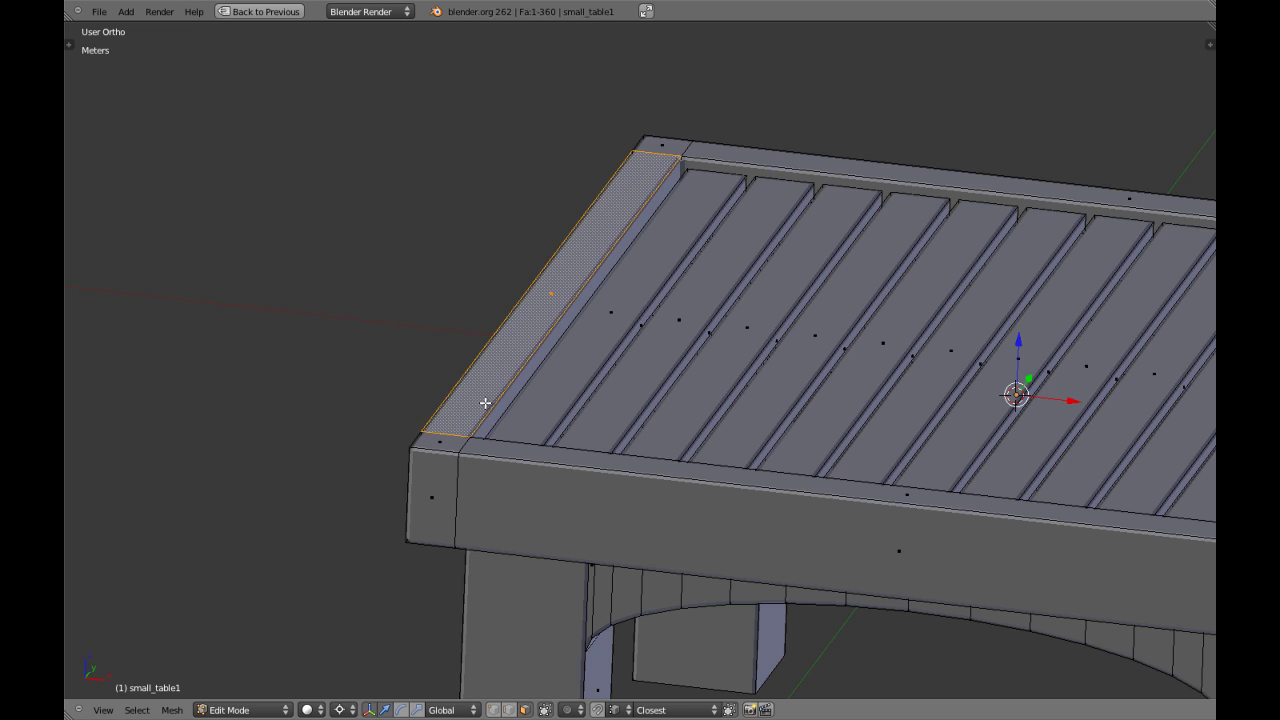
{"action": "key", "text": "KP_1"}
{"action": "scroll", "coordinate": [343, 463], "scroll_direction": "down", "scroll_amount": 3}
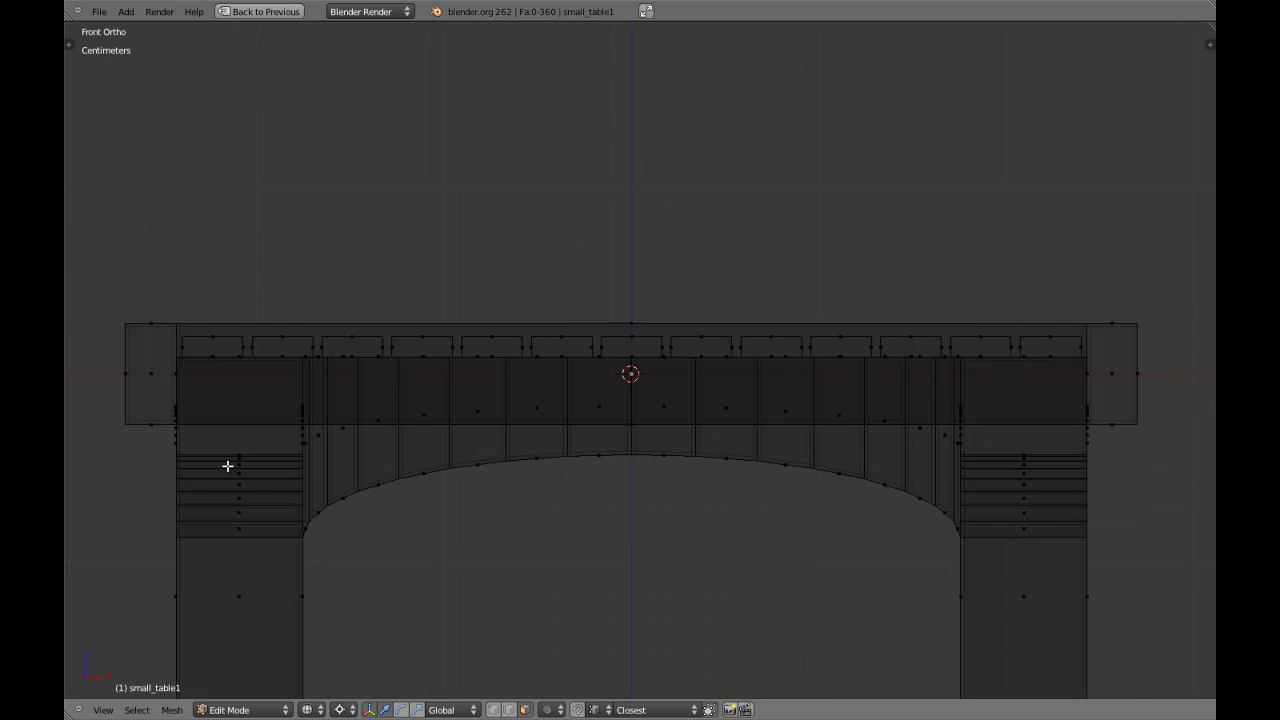
{"action": "scroll", "coordinate": [500, 437], "scroll_direction": "up", "scroll_amount": 1}
{"action": "key", "text": "b"}
{"action": "left_click_drag", "start_coordinate": [197, 233], "coordinate": [1092, 342]}
{"action": "key", "text": "g"}
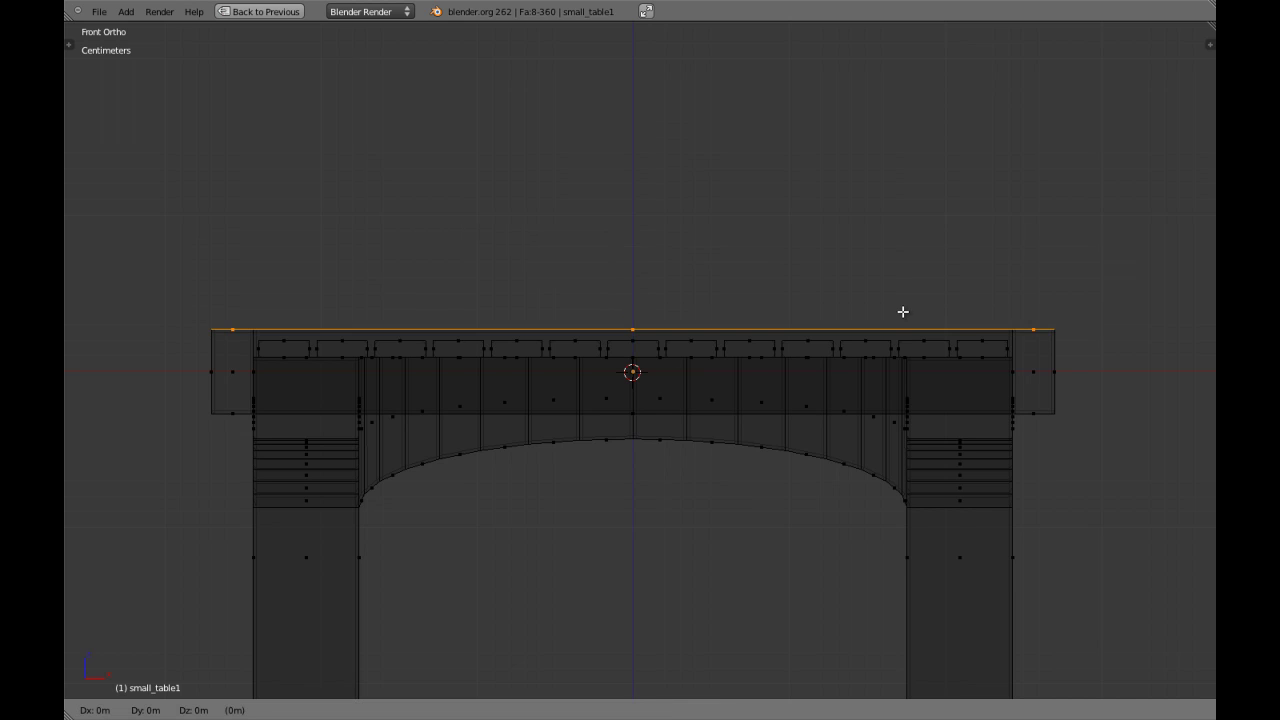
{"action": "key", "text": "z"}
{"action": "left_click", "coordinate": [905, 275]}
Examine the table with its adjusted frame in perspective, from the front and from above
{"action": "key", "text": "Tab"}
{"action": "scroll", "coordinate": [750, 357], "scroll_direction": "down", "scroll_amount": 3}
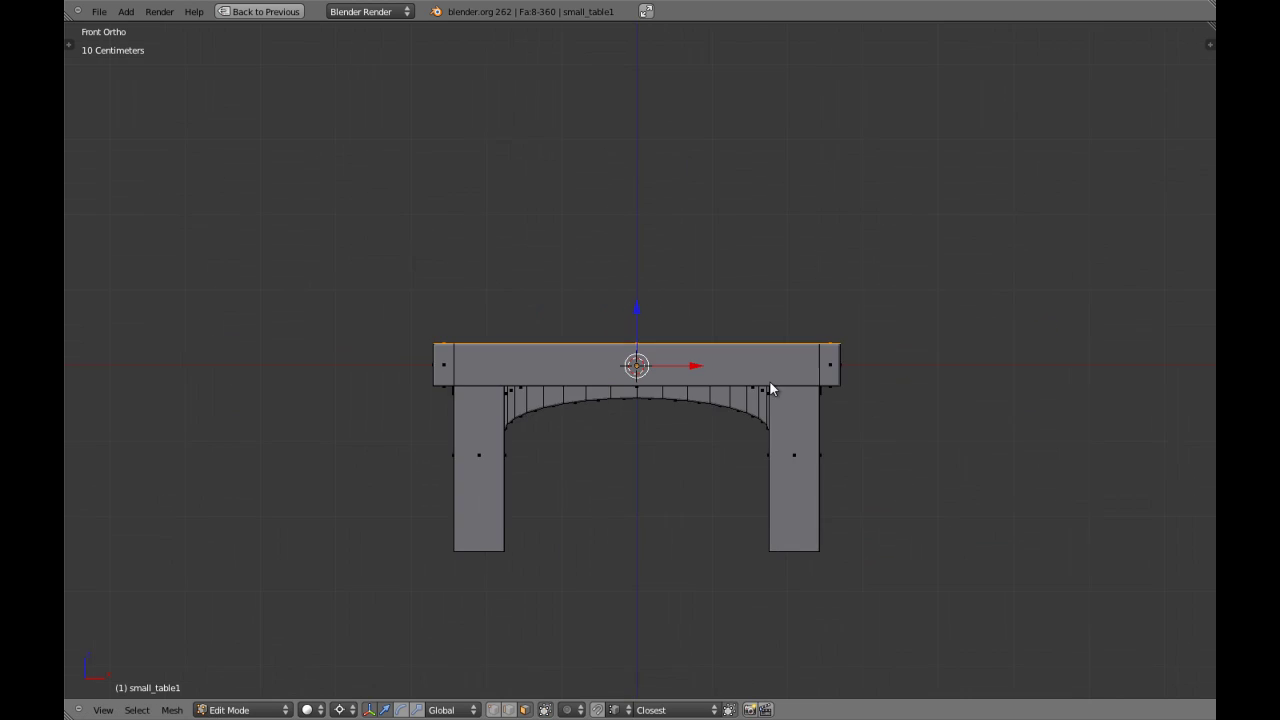
{"action": "middle_click_drag", "start_coordinate": [749, 354], "coordinate": [676, 390]}
{"action": "key", "text": "KP_5"}
{"action": "key", "text": "a"}
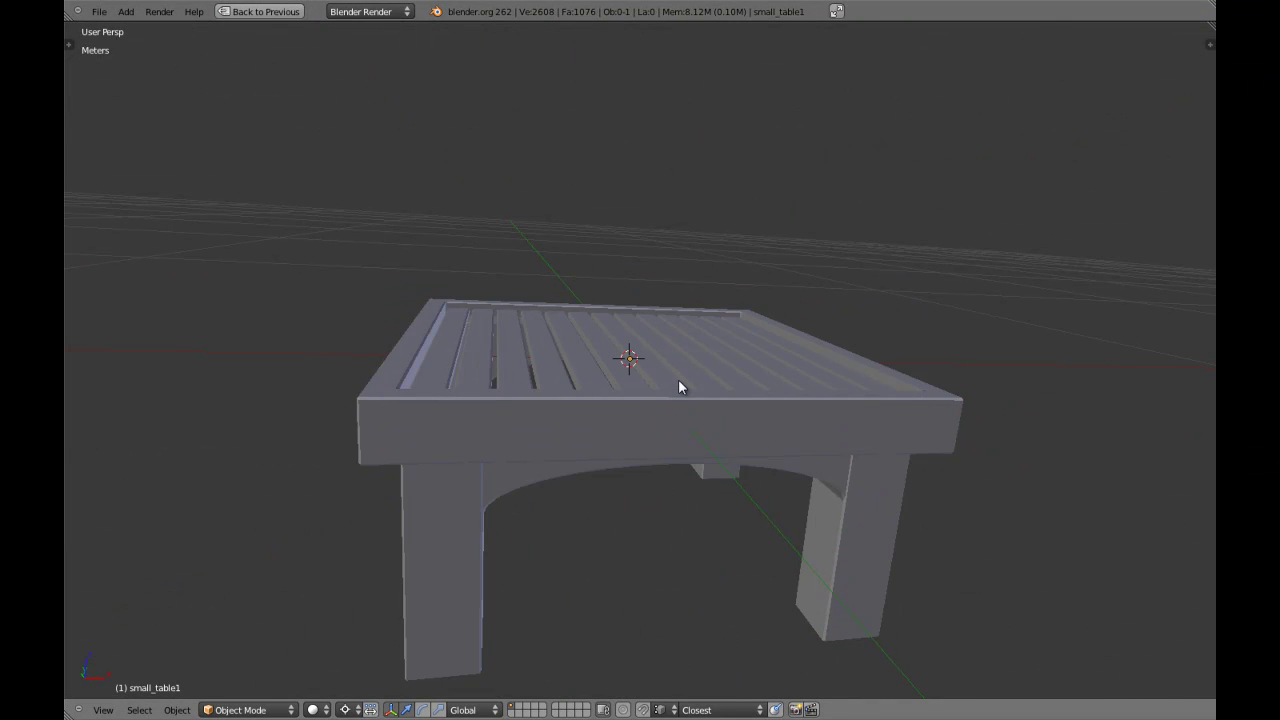
{"action": "key", "text": "KP_1"}
{"action": "key", "text": "KP_5"}
{"action": "key", "text": "KP_7"}
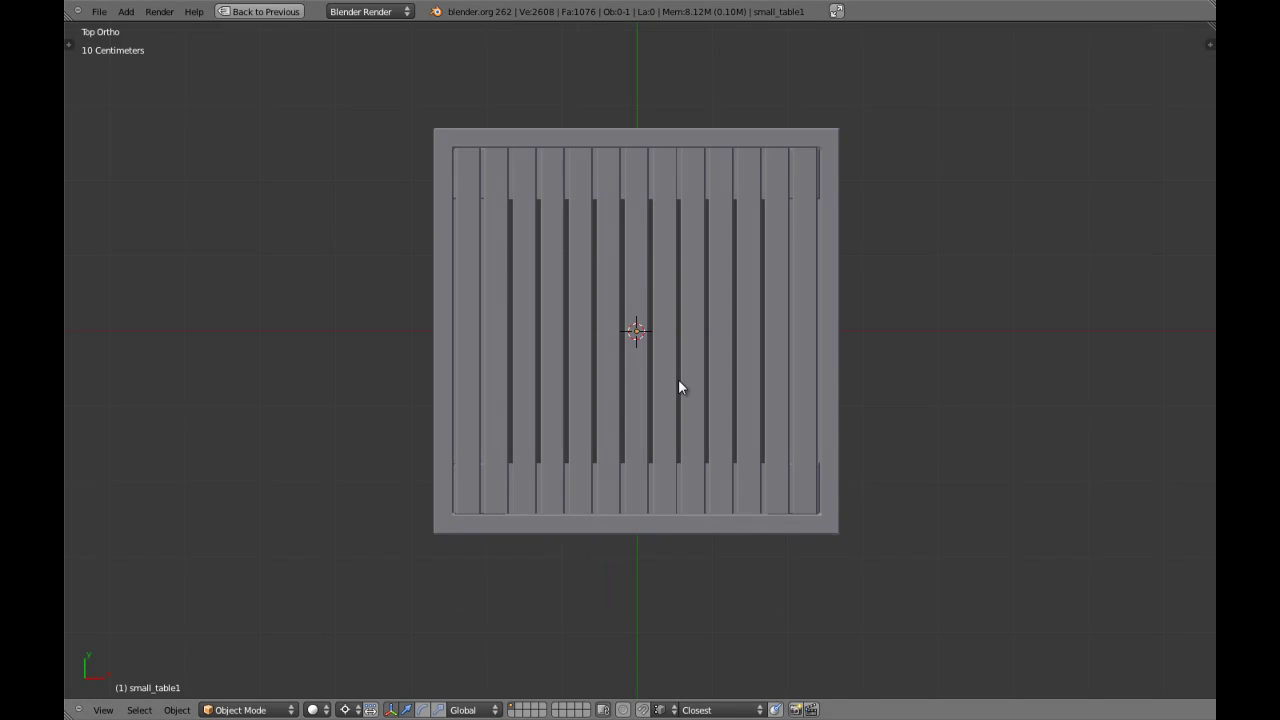
{"action": "key", "text": "z"}
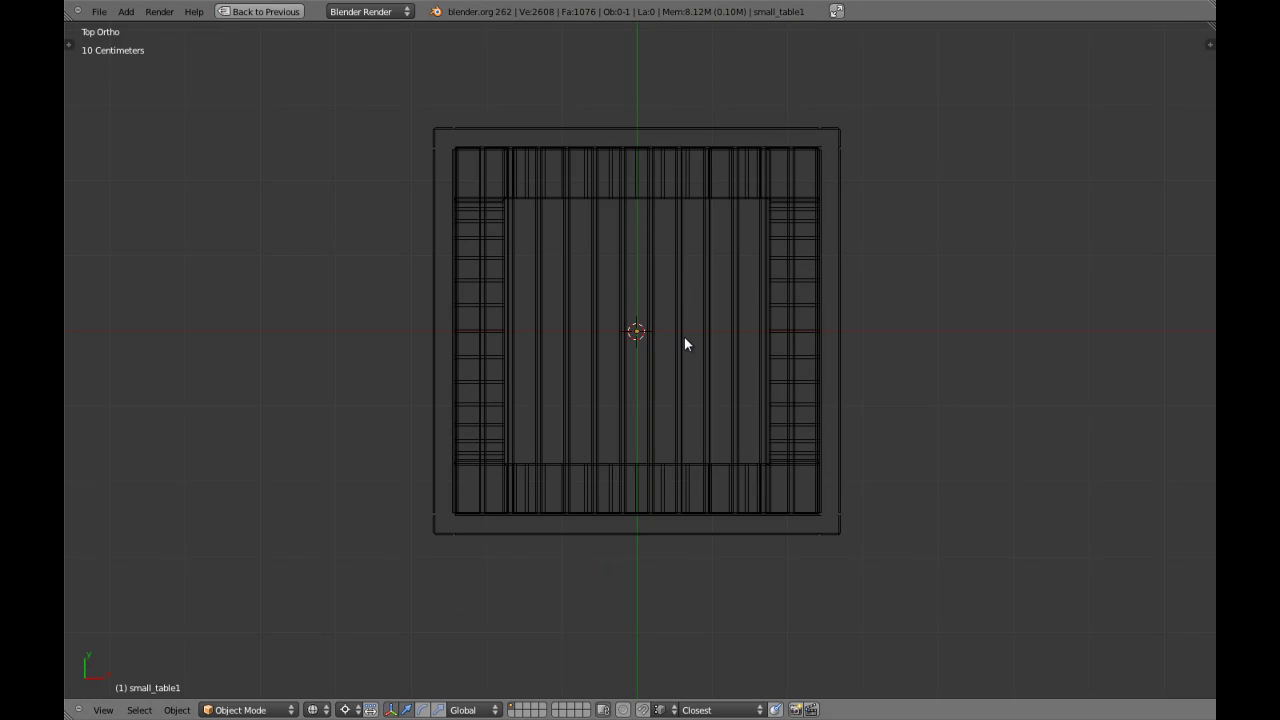
{"action": "key", "text": "shift+a"}
{"action": "mouse_move", "coordinate": [680, 331]}
{"action": "left_click", "coordinate": [750, 364]}
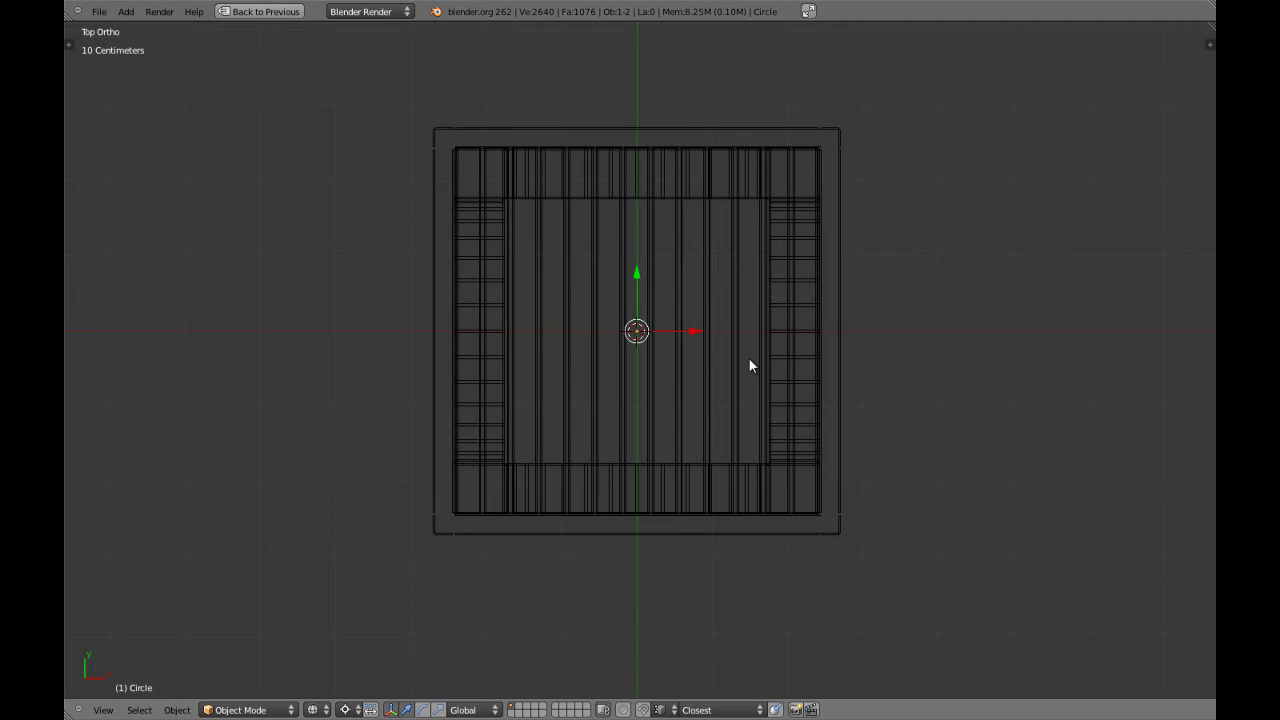
{"action": "scroll", "coordinate": [697, 360], "scroll_direction": "down", "scroll_amount": 4}
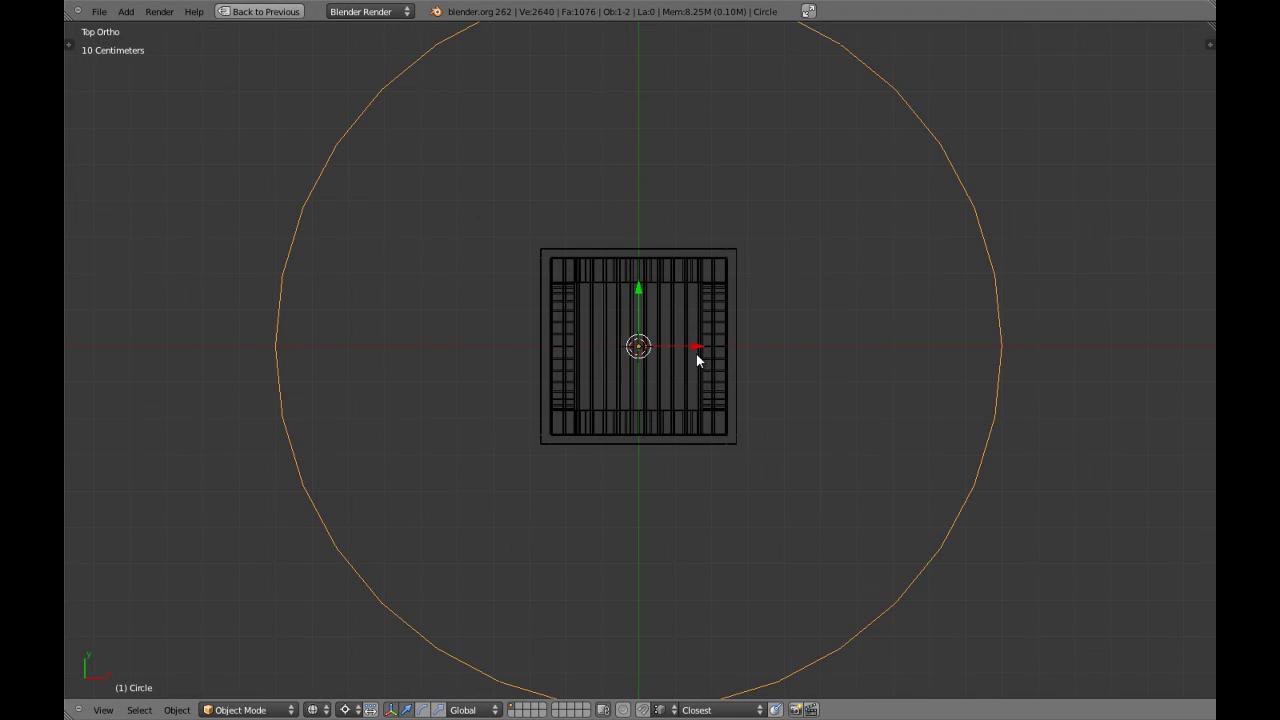
{"action": "key", "text": "KP_1"}
{"action": "scroll", "coordinate": [697, 361], "scroll_direction": "up", "scroll_amount": 7}
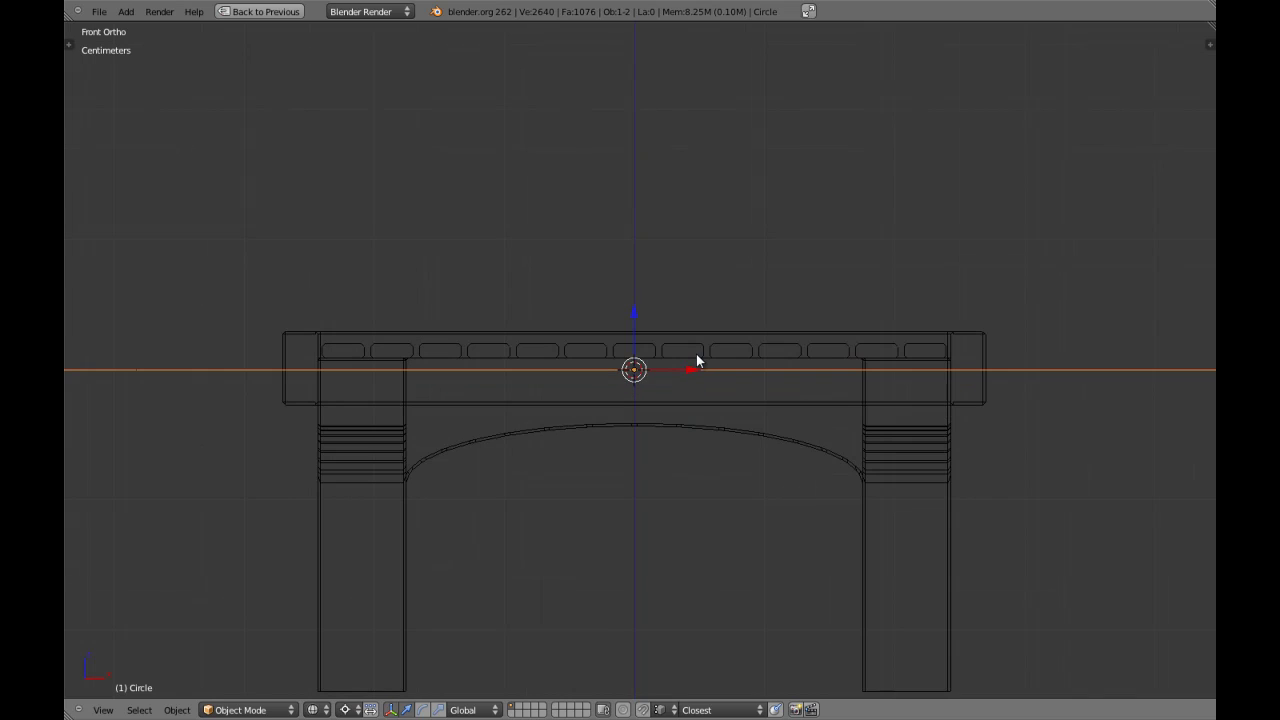
{"action": "right_click", "coordinate": [696, 360], "text": "alt"}
{"action": "left_click", "coordinate": [696, 354]}
Select the top vertices of the tabletop slats in vertex select mode and snap the 3D cursor to the selection
{"action": "key", "text": "Tab"}
{"action": "scroll", "coordinate": [656, 350], "scroll_direction": "up", "scroll_amount": 2}
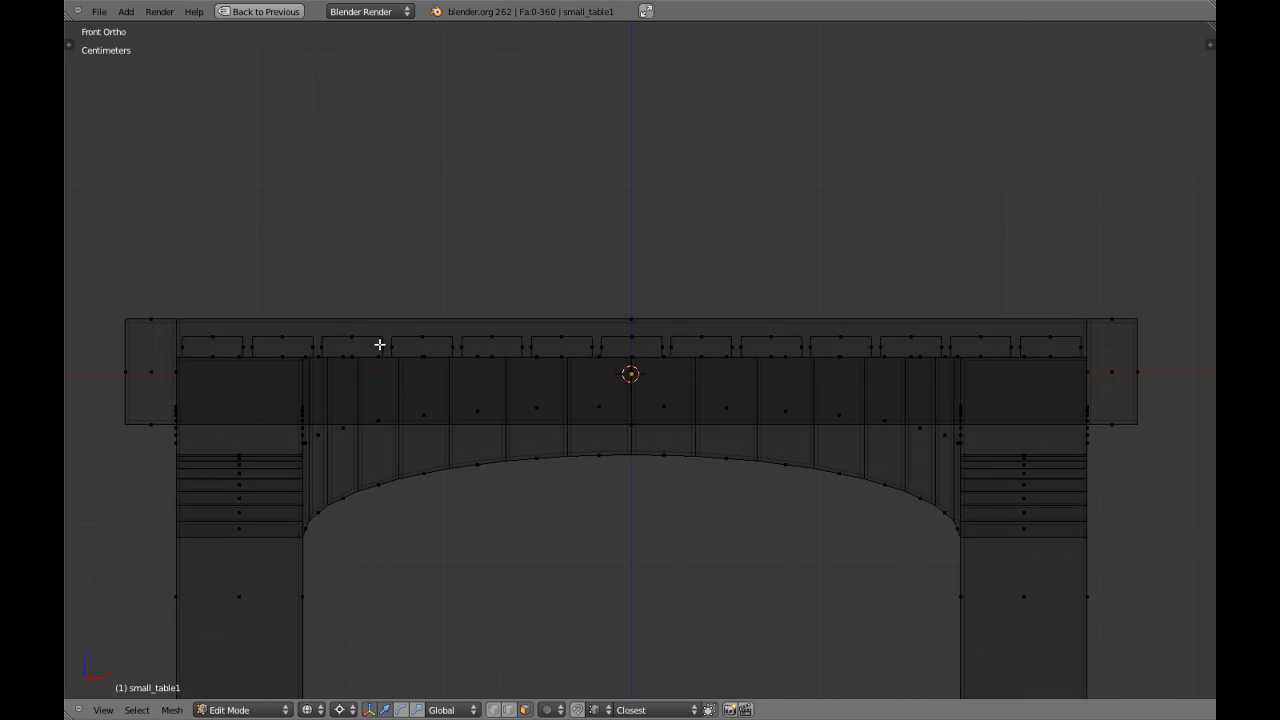
{"action": "key", "text": "ctrl+Tab"}
{"action": "left_click", "coordinate": [372, 312]}
{"action": "key", "text": "b"}
{"action": "left_click_drag", "start_coordinate": [151, 332], "coordinate": [1124, 340]}
{"action": "key", "text": "shift+s"}
{"action": "left_click", "coordinate": [982, 387]}
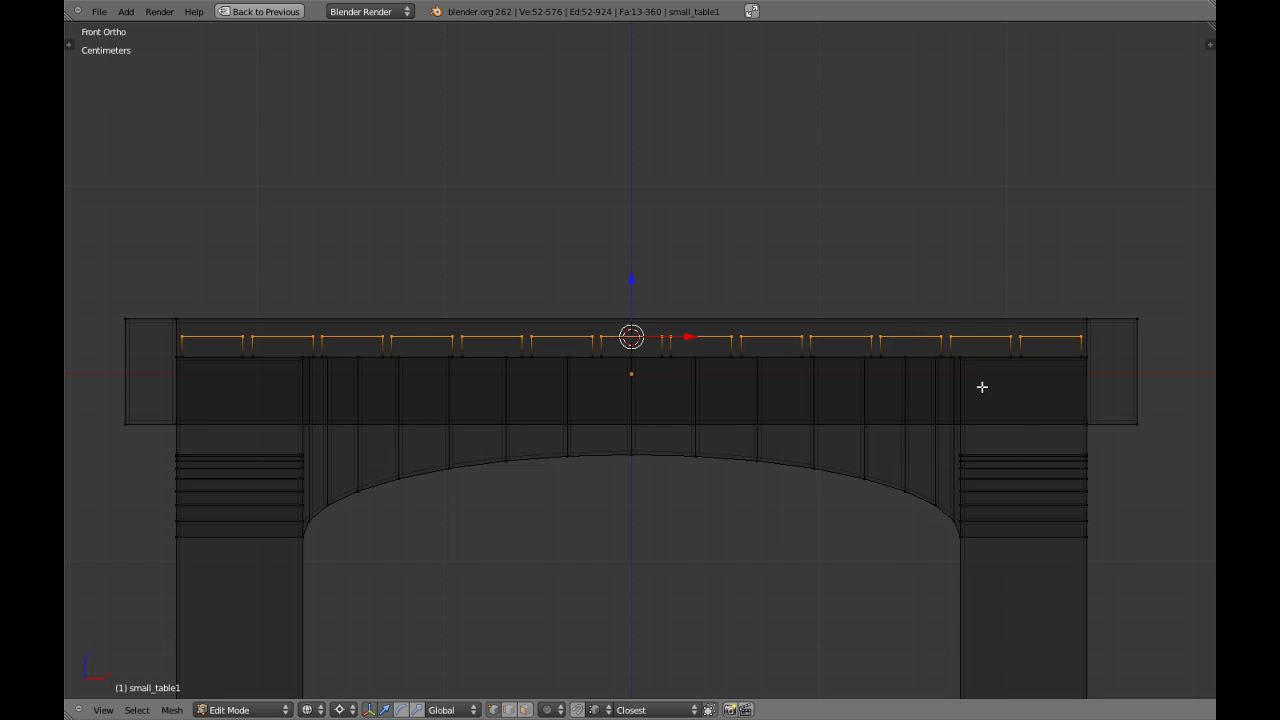
{"action": "key", "text": "Tab"}
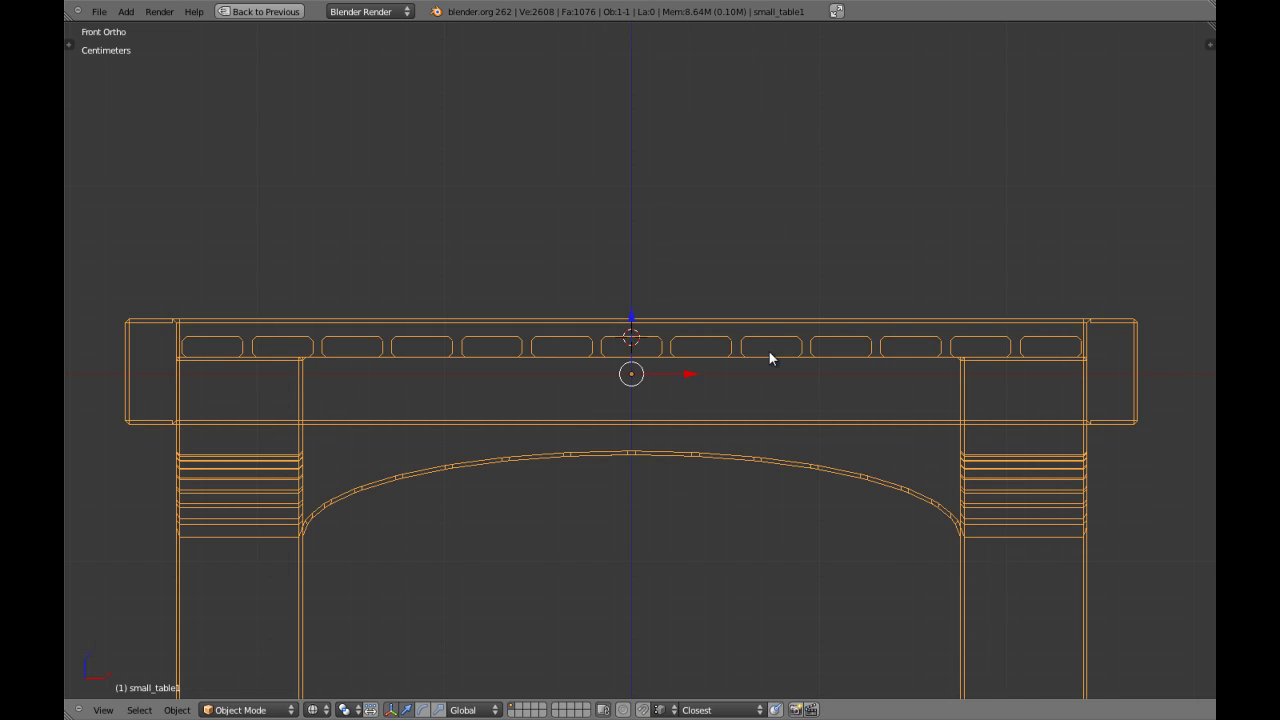
Examine the tabletop slats and the cursor position from above and at an angle in shaded and wireframe display
{"action": "key", "text": "KP_7"}
{"action": "key", "text": "z"}
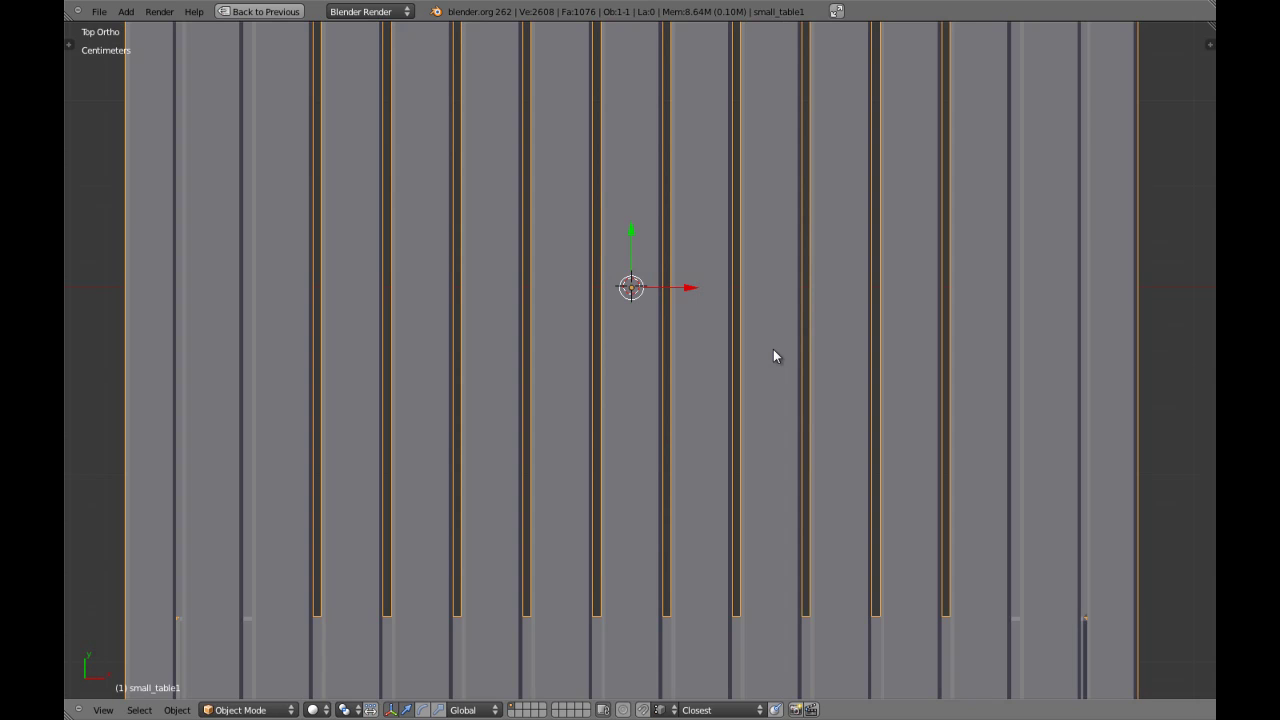
{"action": "scroll", "coordinate": [772, 352], "scroll_direction": "down", "scroll_amount": 5}
{"action": "mouse_move", "coordinate": [740, 363]}
{"action": "middle_mouse_down"}
{"action": "mouse_move", "coordinate": [645, 280]}
{"action": "mouse_move", "coordinate": [694, 274]}
{"action": "mouse_move", "coordinate": [698, 319]}
{"action": "mouse_move", "coordinate": [591, 323]}
{"action": "middle_mouse_up"}
{"action": "scroll", "coordinate": [645, 280], "scroll_direction": "up", "scroll_amount": 3}
{"action": "scroll", "coordinate": [700, 283], "scroll_direction": "up", "scroll_amount": 5}
{"action": "key", "text": "a"}
{"action": "key", "text": "z"}
{"action": "key", "text": "z"}
{"action": "scroll", "coordinate": [698, 320], "scroll_direction": "down", "scroll_amount": 6}
{"action": "scroll", "coordinate": [662, 328], "scroll_direction": "up", "scroll_amount": 2}
{"action": "scroll", "coordinate": [661, 326], "scroll_direction": "up", "scroll_amount": 3}
Add a mesh circle at the 3D cursor and scale its vertices down to about 0.07 in Edit Mode
{"action": "key", "text": "KP_7"}
{"action": "scroll", "coordinate": [592, 309], "scroll_direction": "down", "scroll_amount": 8}
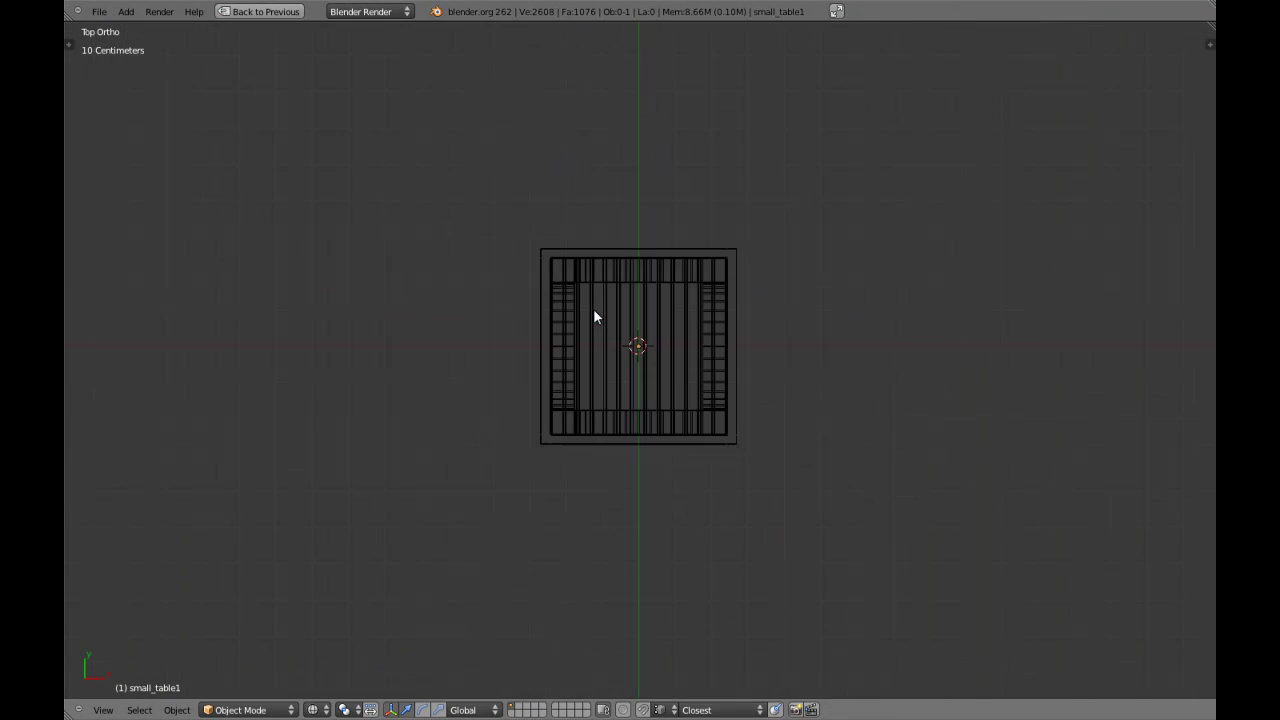
{"action": "key", "text": "shift+a"}
{"action": "mouse_move", "coordinate": [594, 311]}
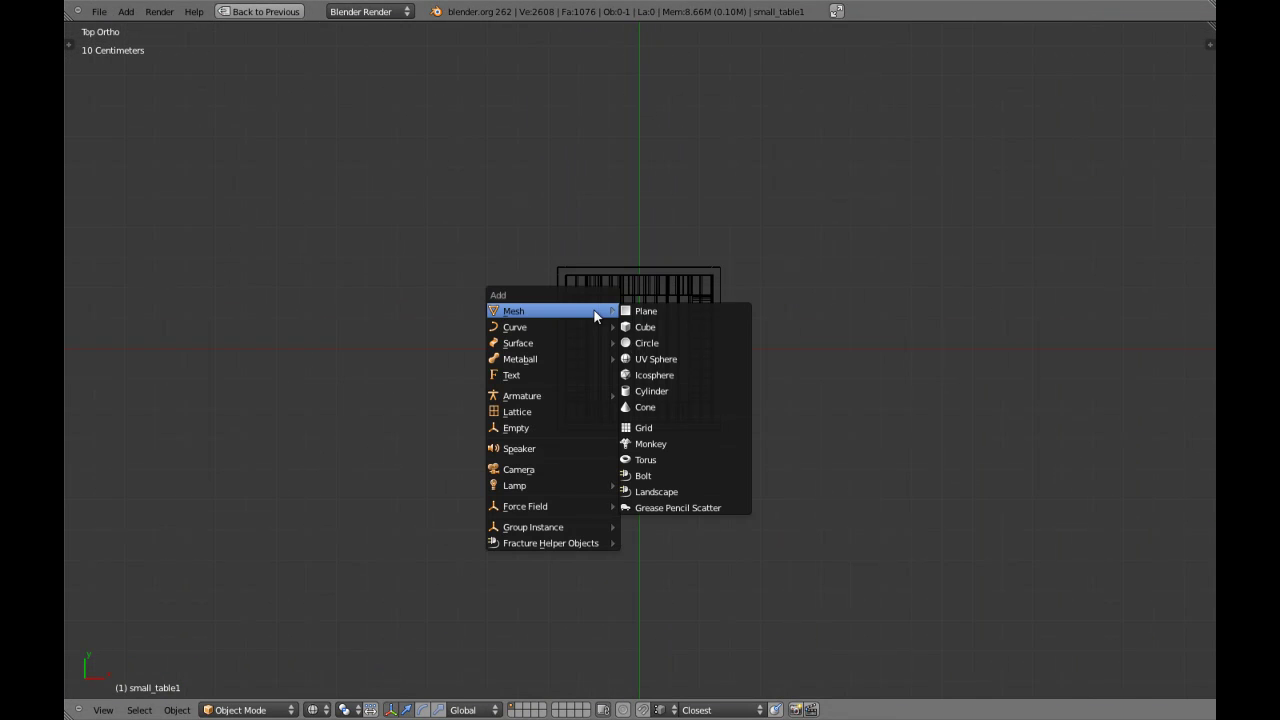
{"action": "left_click", "coordinate": [665, 344]}
{"action": "key", "text": "Tab"}
{"action": "key", "text": "a"}
{"action": "key", "text": "a"}
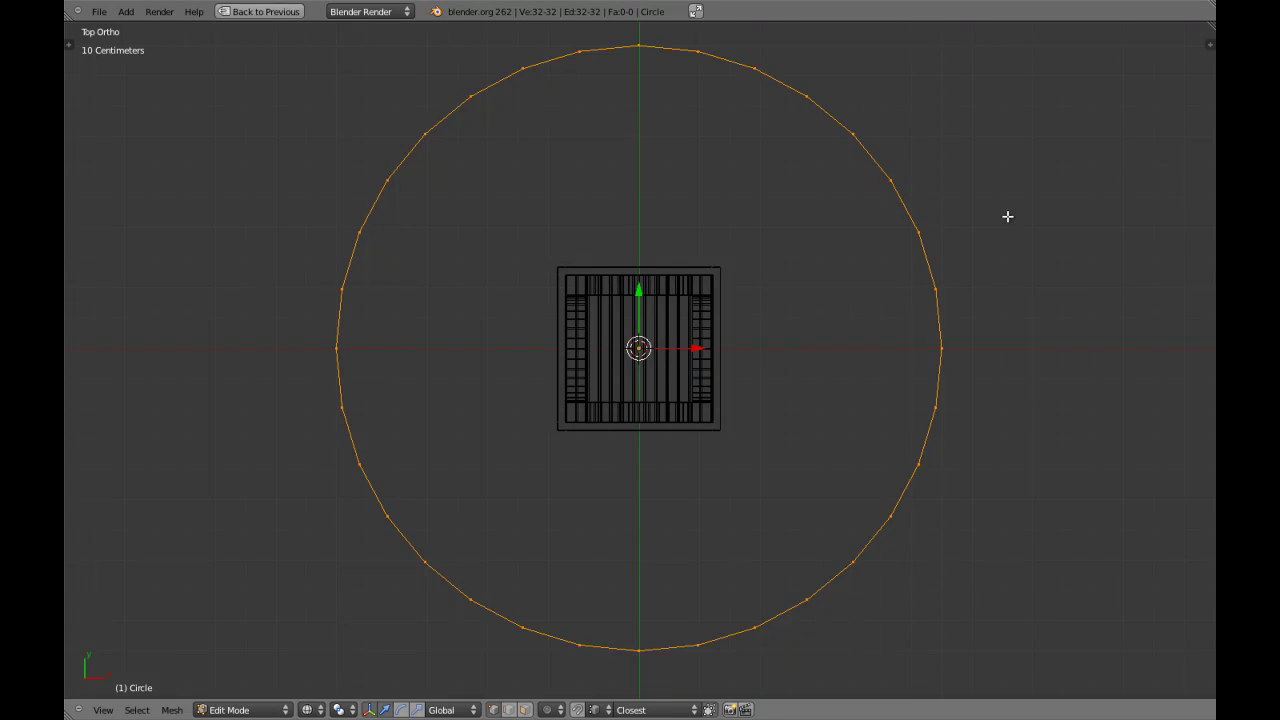
{"action": "key", "text": "s"}
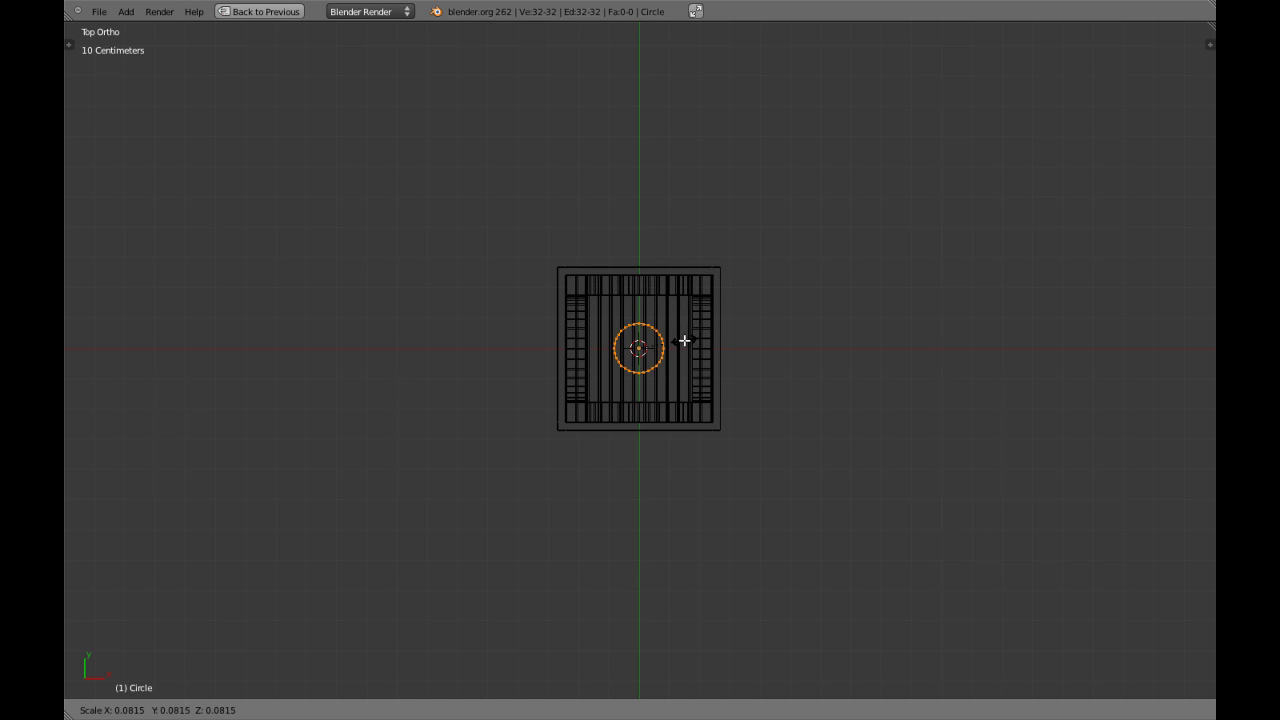
{"action": "key", "text": "0"}
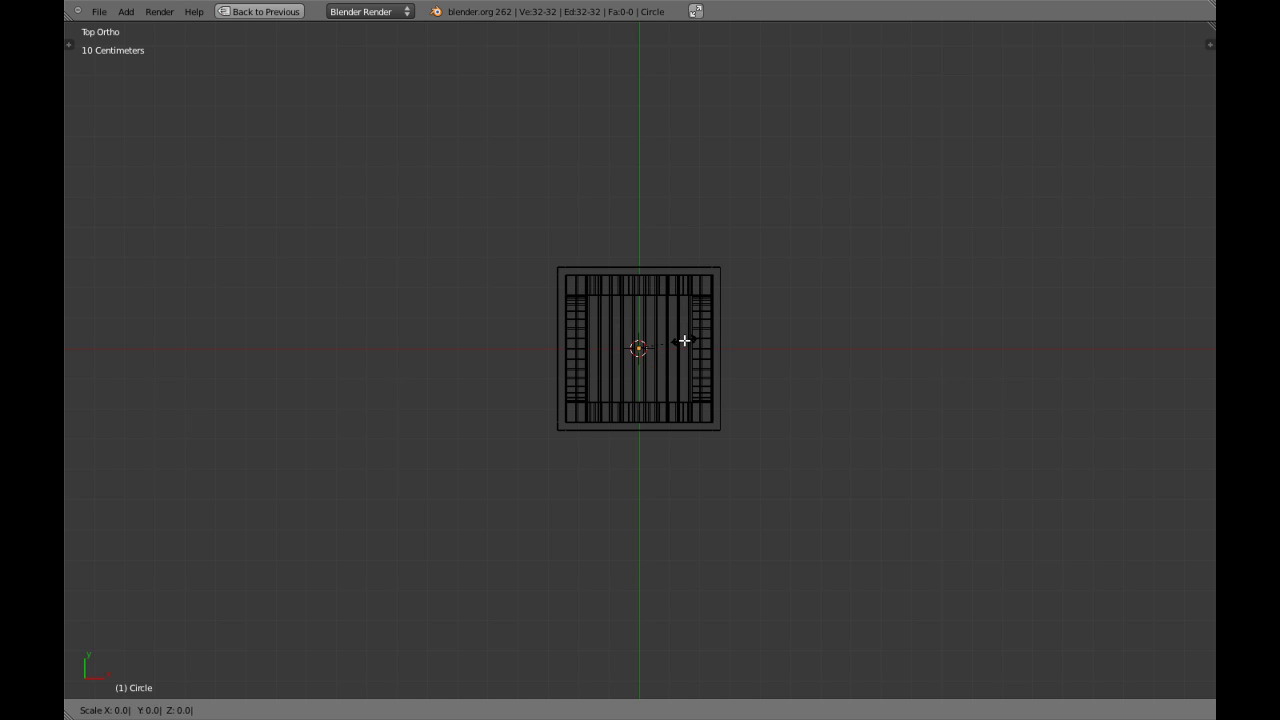
{"action": "key", "text": "Return"}
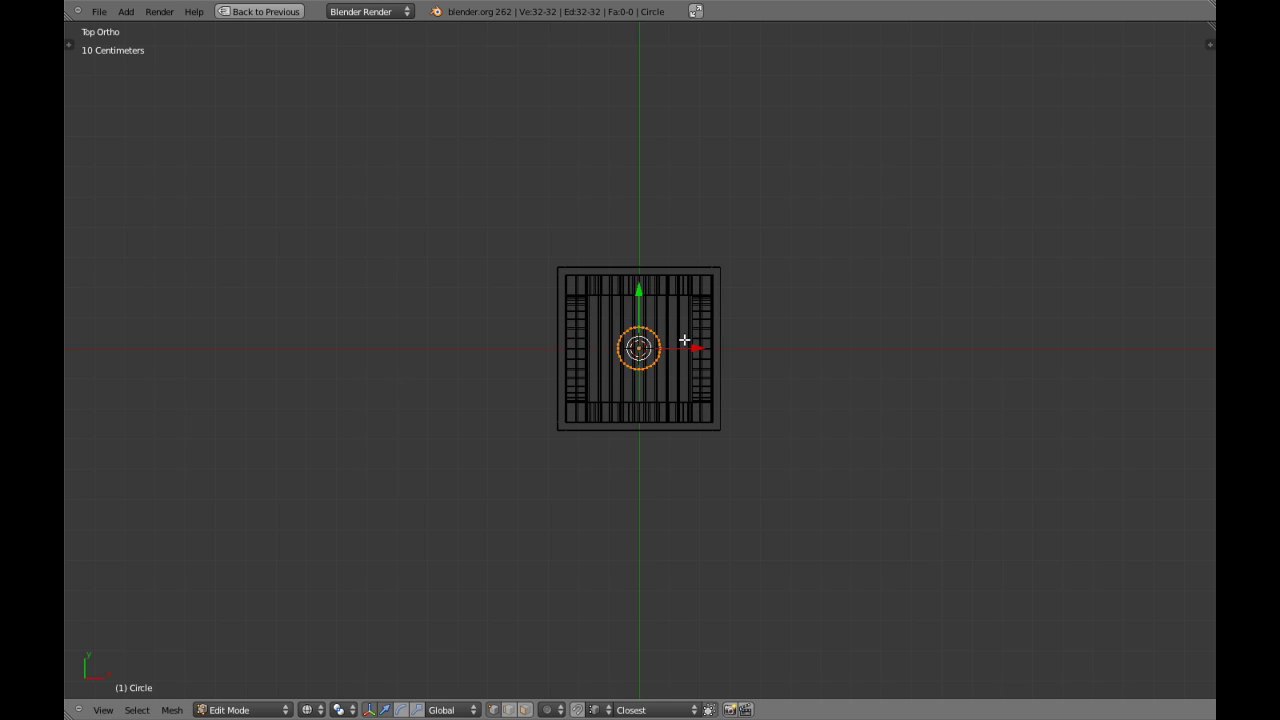
Extrude the circle on the tabletop about 9 mm upward along Z in the front view
{"action": "key", "text": "KP_1"}
{"action": "scroll", "coordinate": [684, 341], "scroll_direction": "up", "scroll_amount": 8}
{"action": "scroll", "coordinate": [684, 340], "scroll_direction": "up", "scroll_amount": 5}
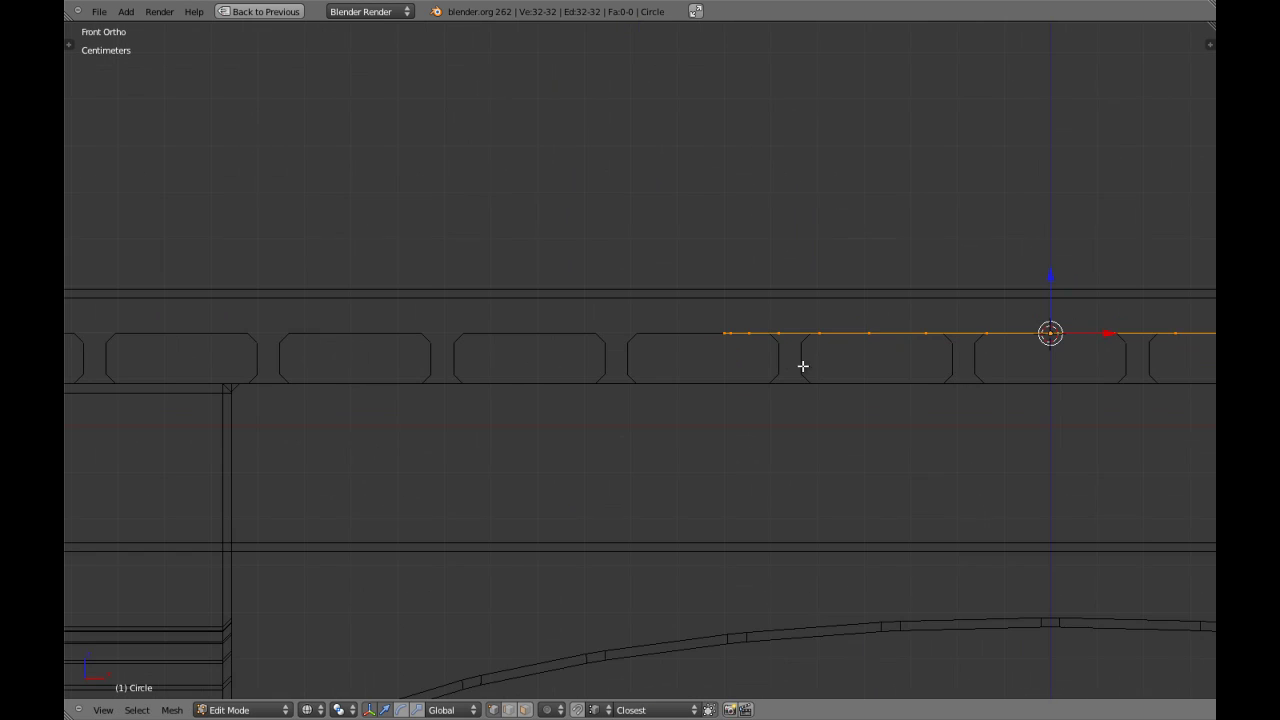
{"action": "middle_click_drag", "start_coordinate": [852, 375], "coordinate": [774, 403], "text": "shift"}
{"action": "key", "text": "e"}
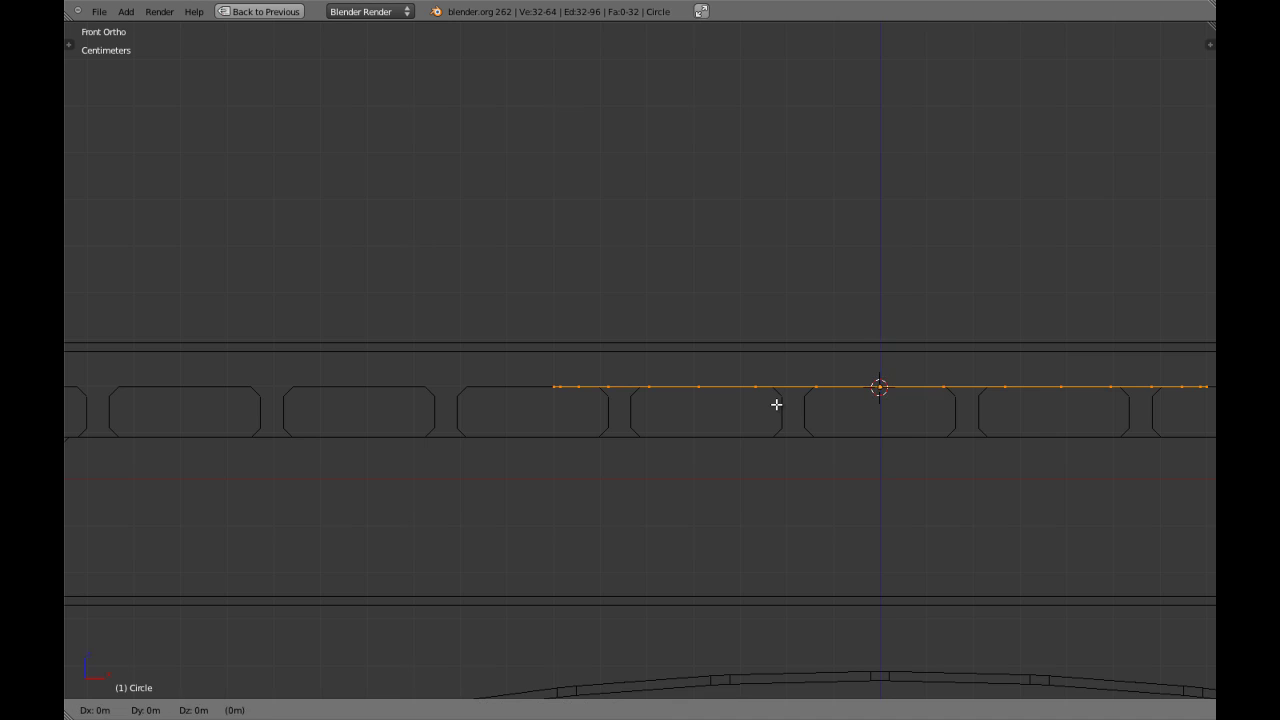
{"action": "key", "text": "z"}
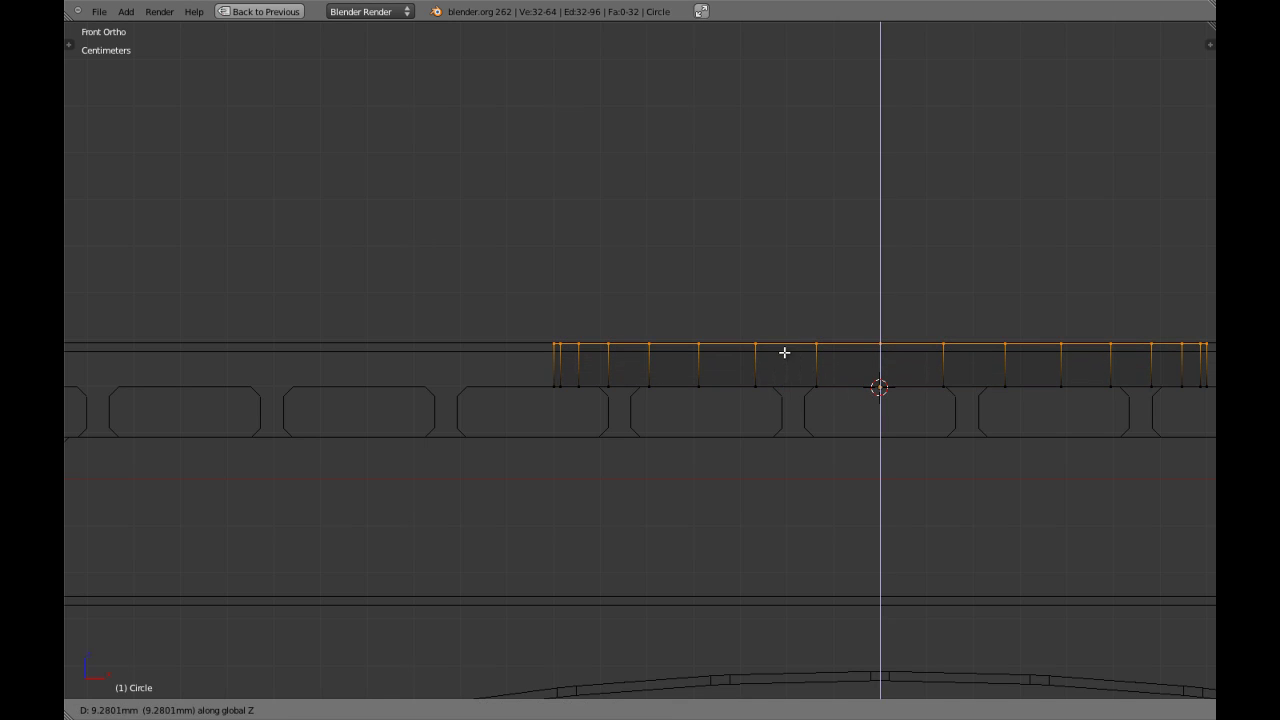
{"action": "left_click", "coordinate": [787, 345]}
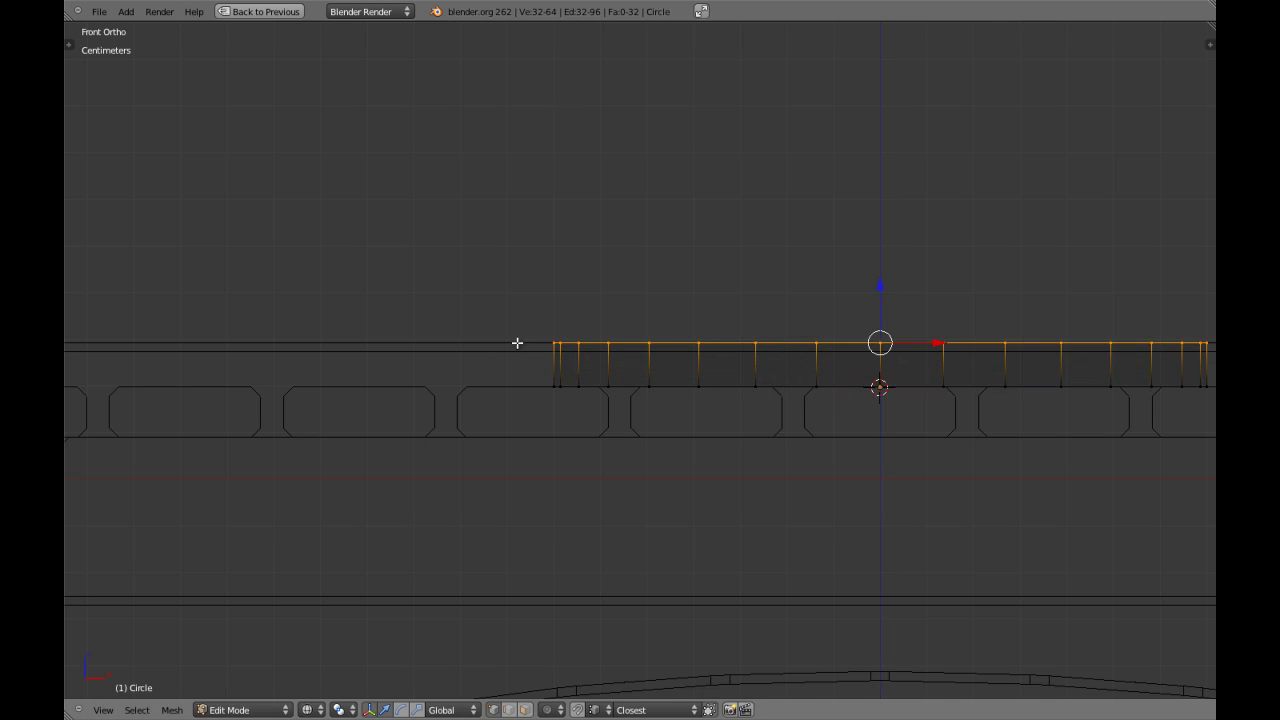
Scale the ring's upper edge loop slightly outward so the low wall flares above the table slats
{"action": "middle_click_drag", "start_coordinate": [481, 346], "coordinate": [870, 348], "text": "shift"}
{"action": "middle_click_drag", "start_coordinate": [366, 358], "coordinate": [759, 373], "text": "shift"}
{"action": "scroll", "coordinate": [443, 357], "scroll_direction": "down", "scroll_amount": 8, "text": "ctrl"}
{"action": "scroll", "coordinate": [577, 410], "scroll_direction": "up", "scroll_amount": 2}
{"action": "key", "text": "s"}
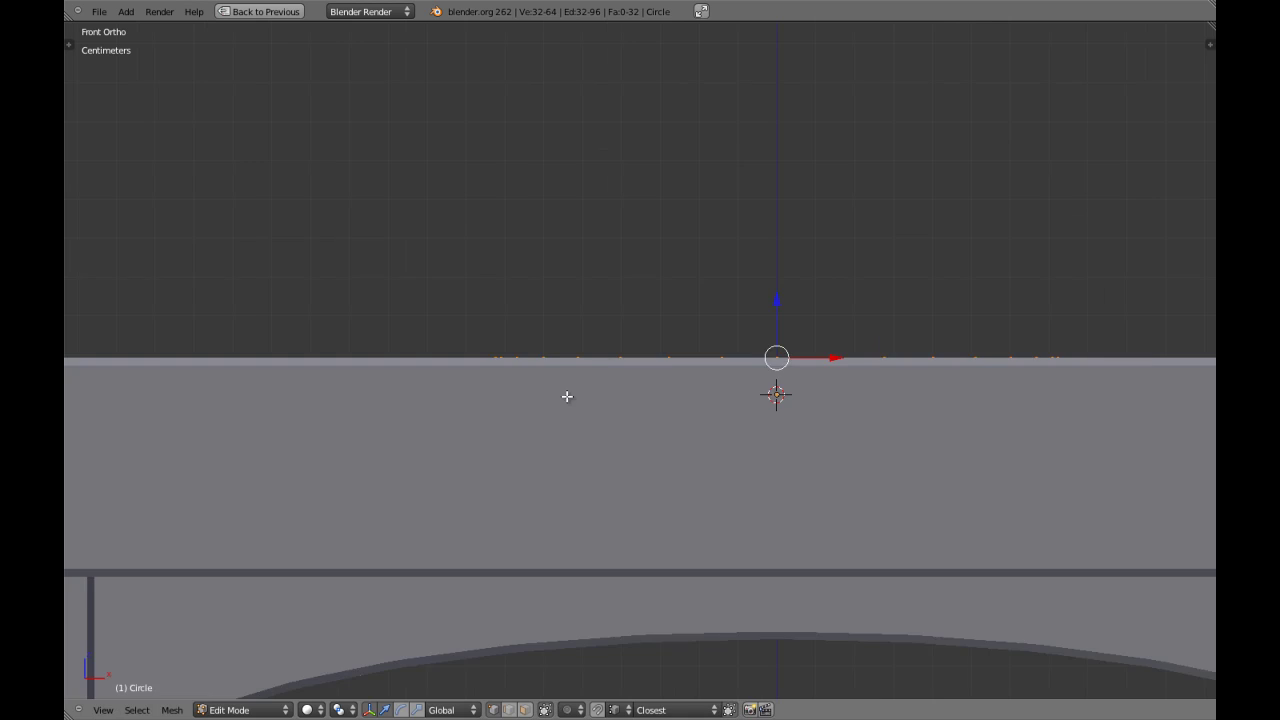
{"action": "middle_click_drag", "start_coordinate": [565, 394], "coordinate": [600, 403]}
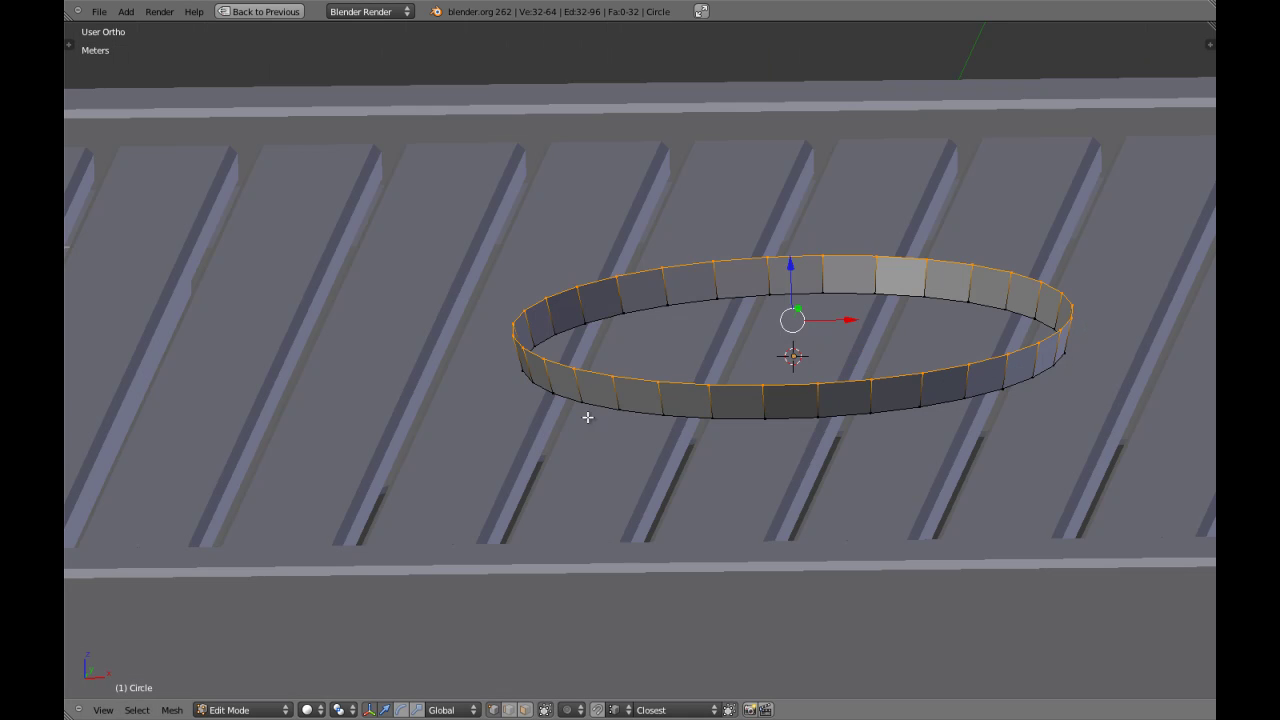
Close the ring's base by extruding its lower edge loop, scaling it to 0 and removing the duplicate vertices
{"action": "right_click", "coordinate": [584, 401], "text": "alt"}
{"action": "key", "text": "e"}
{"action": "right_click", "coordinate": [635, 441]}
{"action": "type", "text": "s0"}
{"action": "key", "text": "Return"}
{"action": "key", "text": "a"}
{"action": "key", "text": "a"}
{"action": "key", "text": "w"}
{"action": "left_click", "coordinate": [721, 314]}
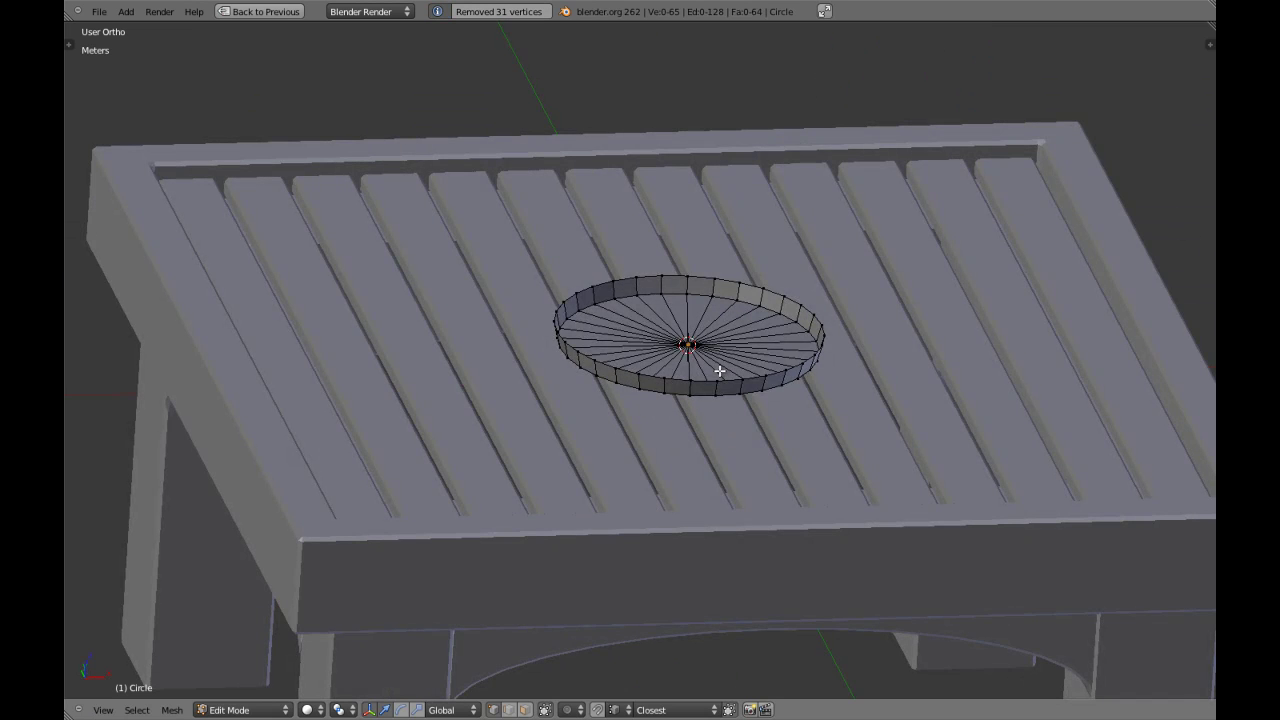
{"action": "key", "text": "a"}
{"action": "middle_click_drag", "start_coordinate": [719, 371], "coordinate": [719, 371]}
{"action": "key", "text": "a"}
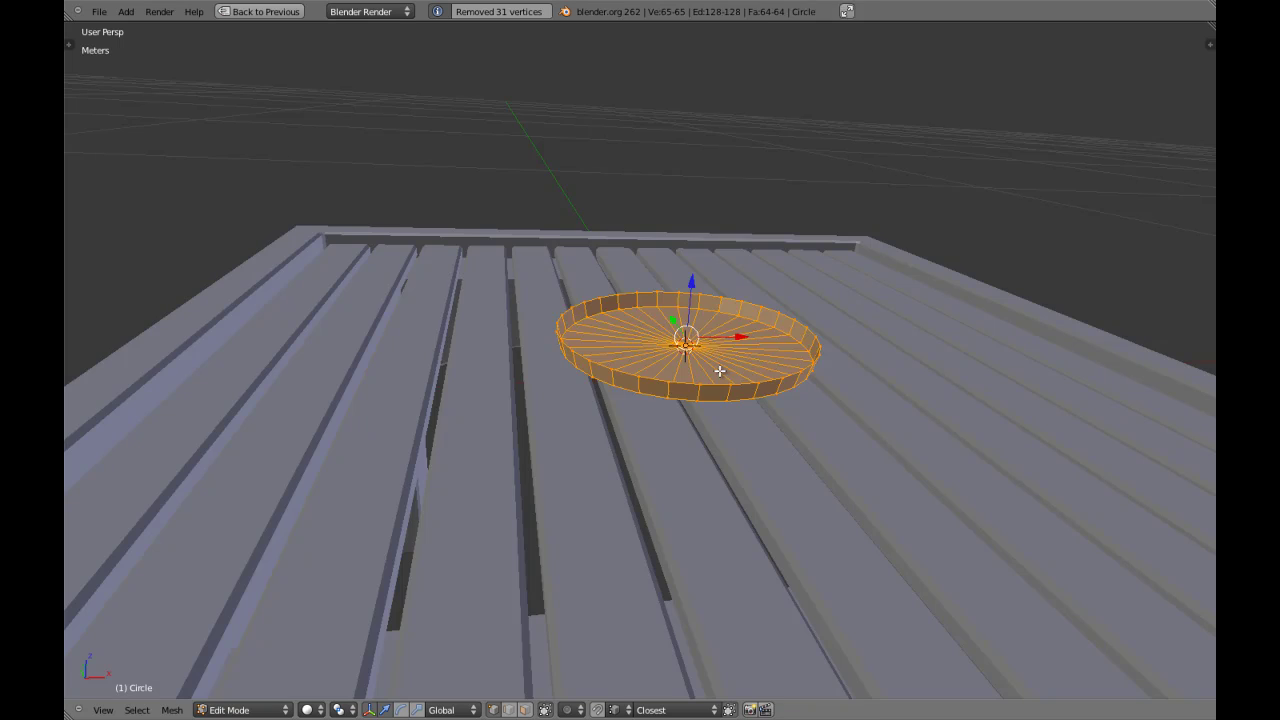
{"action": "middle_click_drag", "start_coordinate": [777, 411], "coordinate": [643, 392]}
{"action": "scroll", "coordinate": [709, 429], "scroll_direction": "up", "scroll_amount": 5}
{"action": "scroll", "coordinate": [709, 429], "scroll_direction": "down", "scroll_amount": 3}
Set the 3D view's clip start to 1 cm and inspect the dish close up
{"action": "key", "text": "n"}
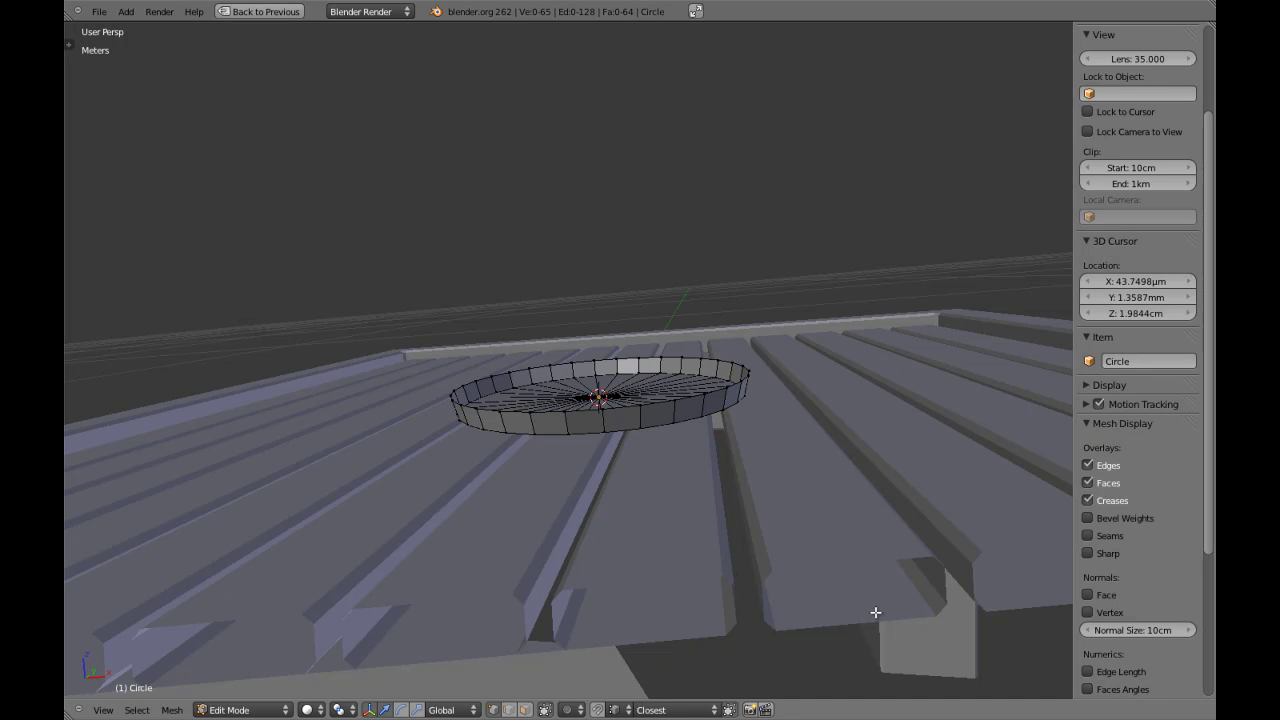
{"action": "left_click", "coordinate": [1093, 386]}
{"action": "left_click", "coordinate": [1091, 385]}
{"action": "left_click", "coordinate": [1130, 167]}
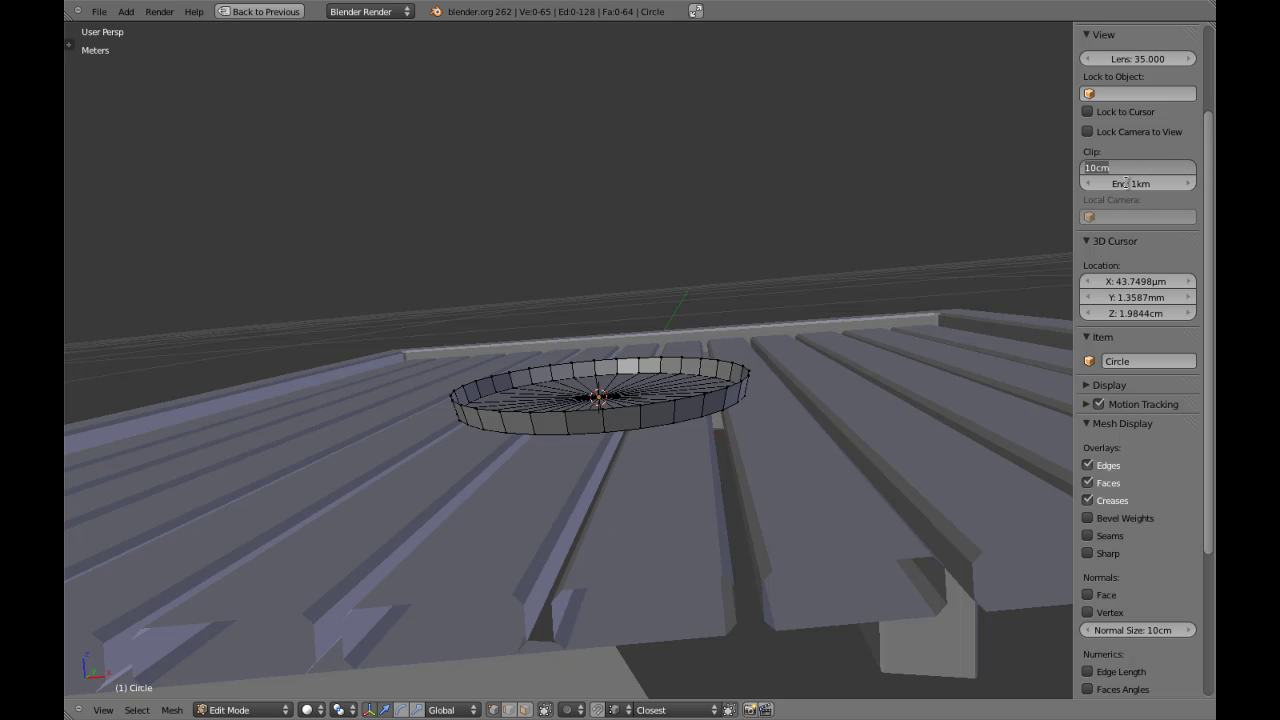
{"action": "key", "text": "Return"}
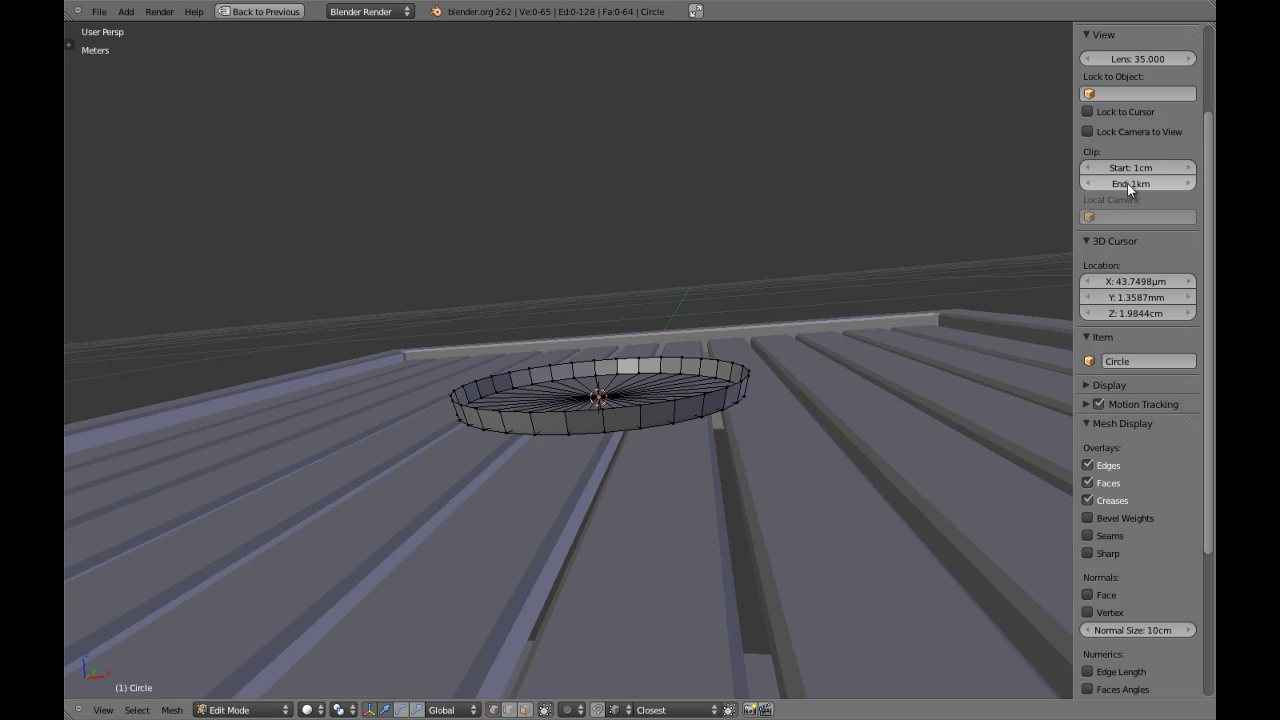
{"action": "key", "text": "n"}
{"action": "key", "text": "a"}
{"action": "key", "text": "a"}
{"action": "middle_click_drag", "start_coordinate": [904, 393], "coordinate": [864, 425]}
{"action": "scroll", "coordinate": [863, 424], "scroll_direction": "up", "scroll_amount": 3}
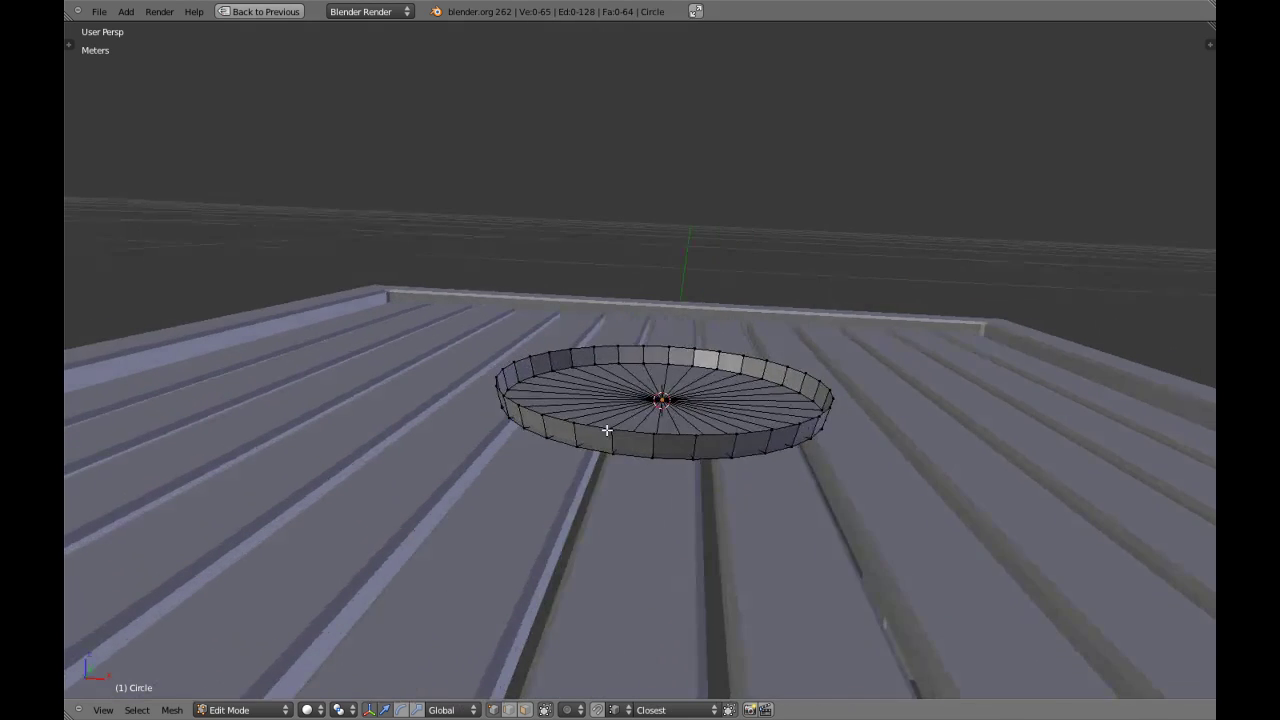
Select the dish's upper edge loop, extrude it in place and scale it outward by about 1.04
{"action": "right_click", "coordinate": [659, 344], "text": "alt"}
{"action": "key", "text": "KP_1"}
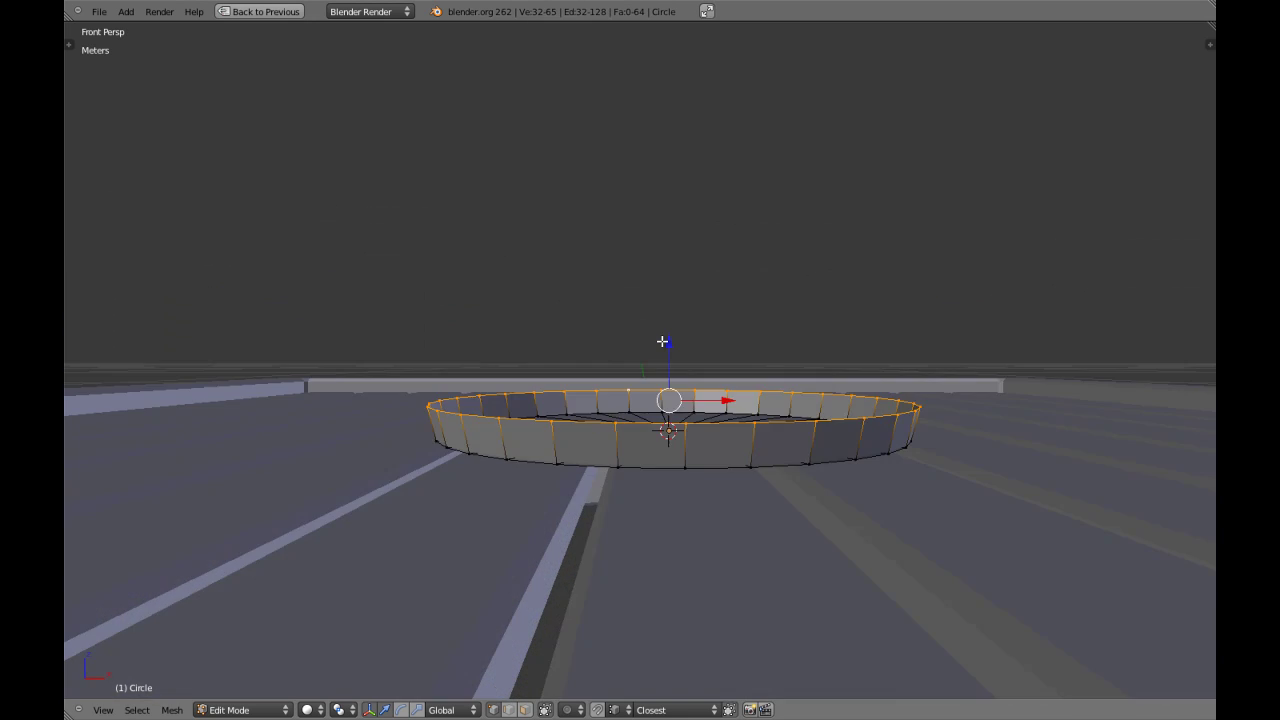
{"action": "key", "text": "KP_5"}
{"action": "key", "text": "z"}
{"action": "scroll", "coordinate": [672, 360], "scroll_direction": "down", "scroll_amount": 3}
{"action": "middle_click_drag", "start_coordinate": [700, 359], "coordinate": [691, 410], "text": "shift"}
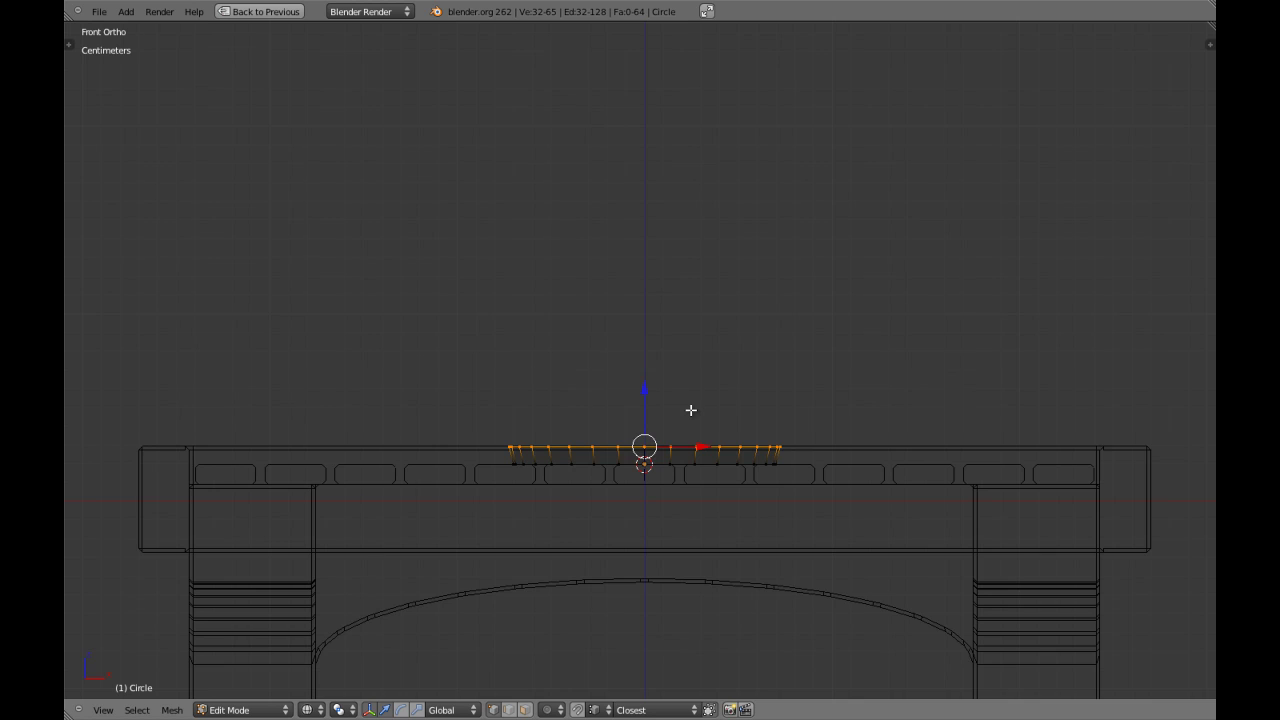
{"action": "scroll", "coordinate": [691, 410], "scroll_direction": "up", "scroll_amount": 3}
{"action": "key", "text": "KP_7"}
{"action": "key", "text": "z"}
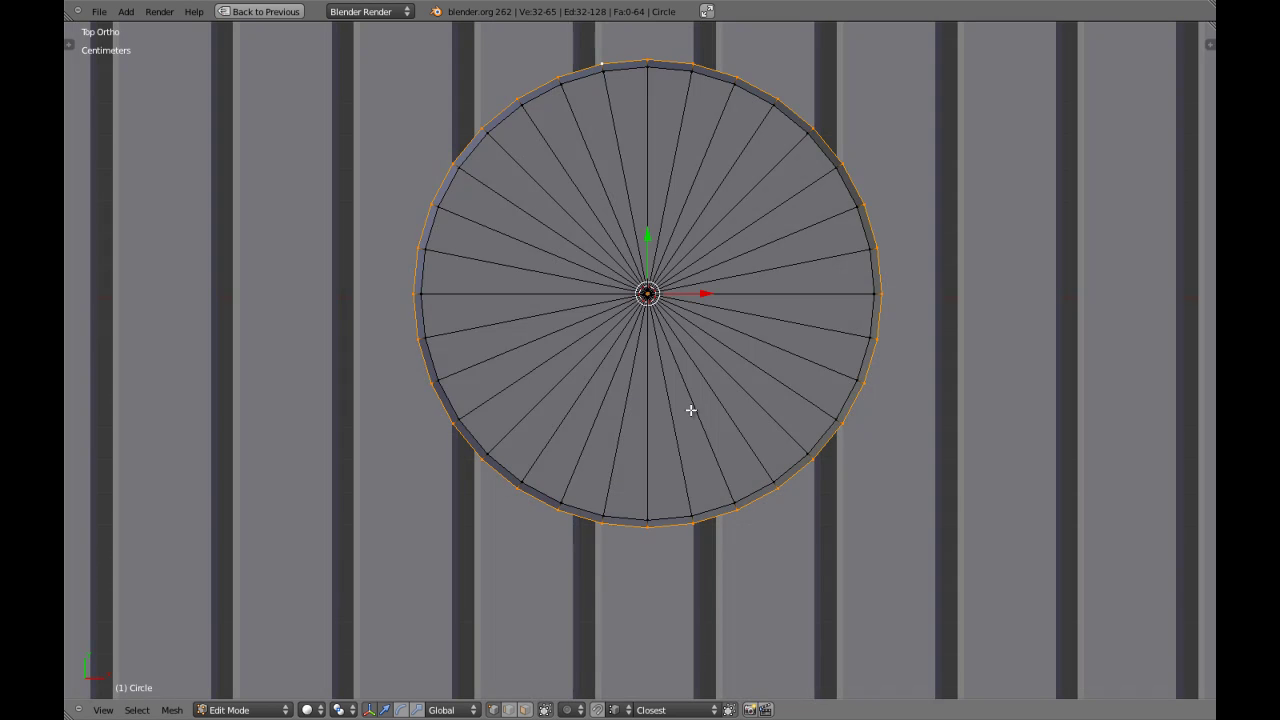
{"action": "key", "text": "e"}
{"action": "left_click", "coordinate": [691, 410]}
{"action": "key", "text": "s"}
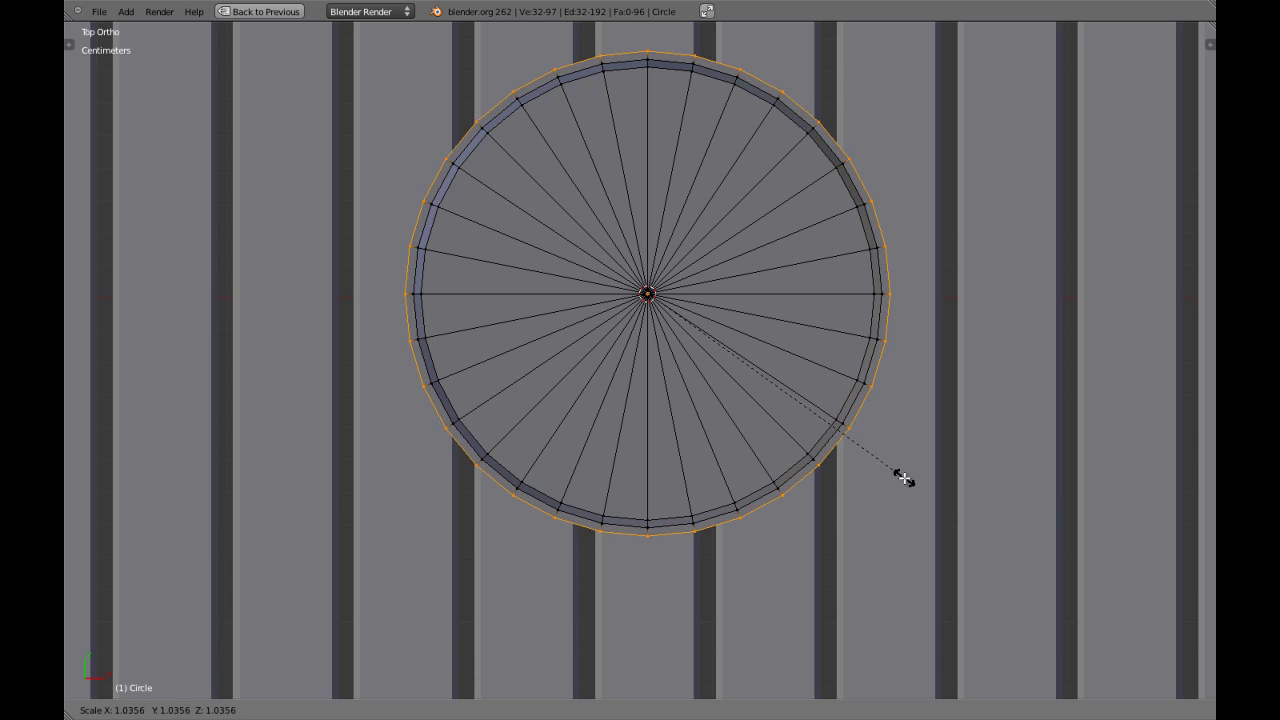
{"action": "left_click", "coordinate": [905, 480]}
Extrude the outer rim loop straight up 0.35 m along Z in the front view
{"action": "key", "text": "KP_1"}
{"action": "key", "text": "z"}
{"action": "scroll", "coordinate": [597, 400], "scroll_direction": "down", "scroll_amount": 4}
{"action": "middle_click_drag", "start_coordinate": [625, 385], "coordinate": [637, 468], "text": "shift"}
{"action": "key", "text": "e"}
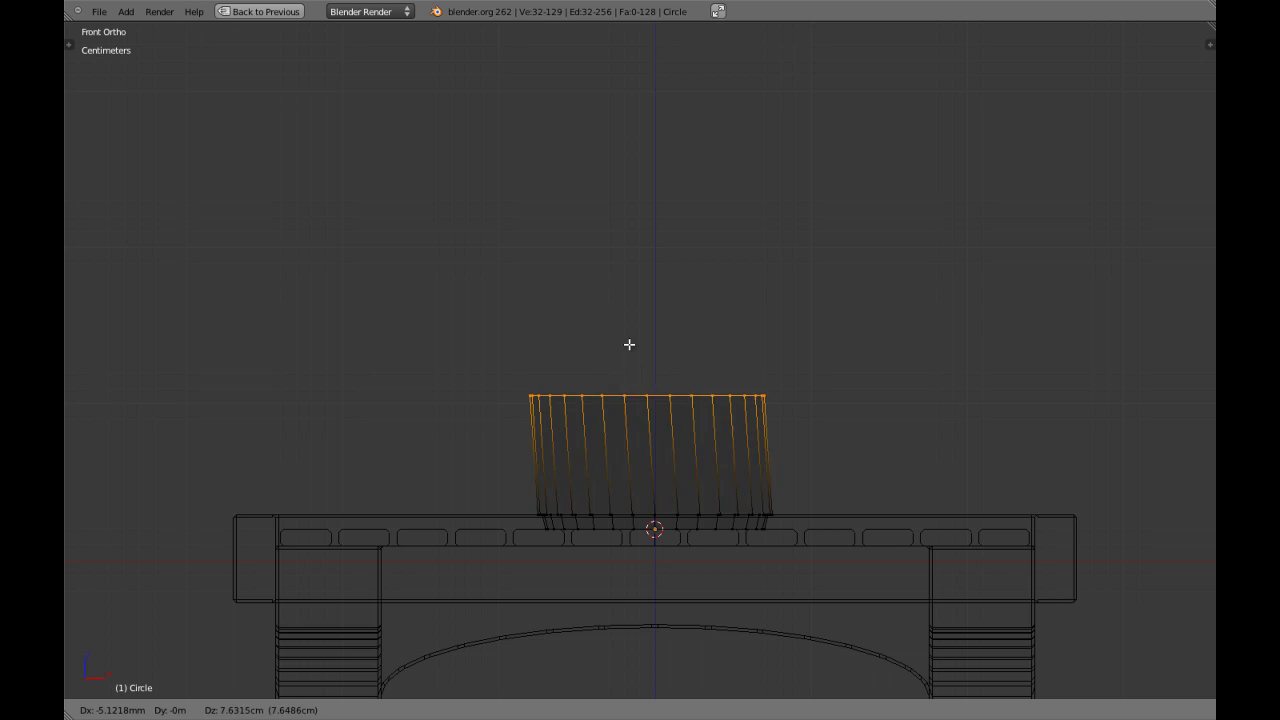
{"action": "right_click", "coordinate": [677, 213]}
{"action": "scroll", "coordinate": [683, 260], "scroll_direction": "down", "scroll_amount": 4}
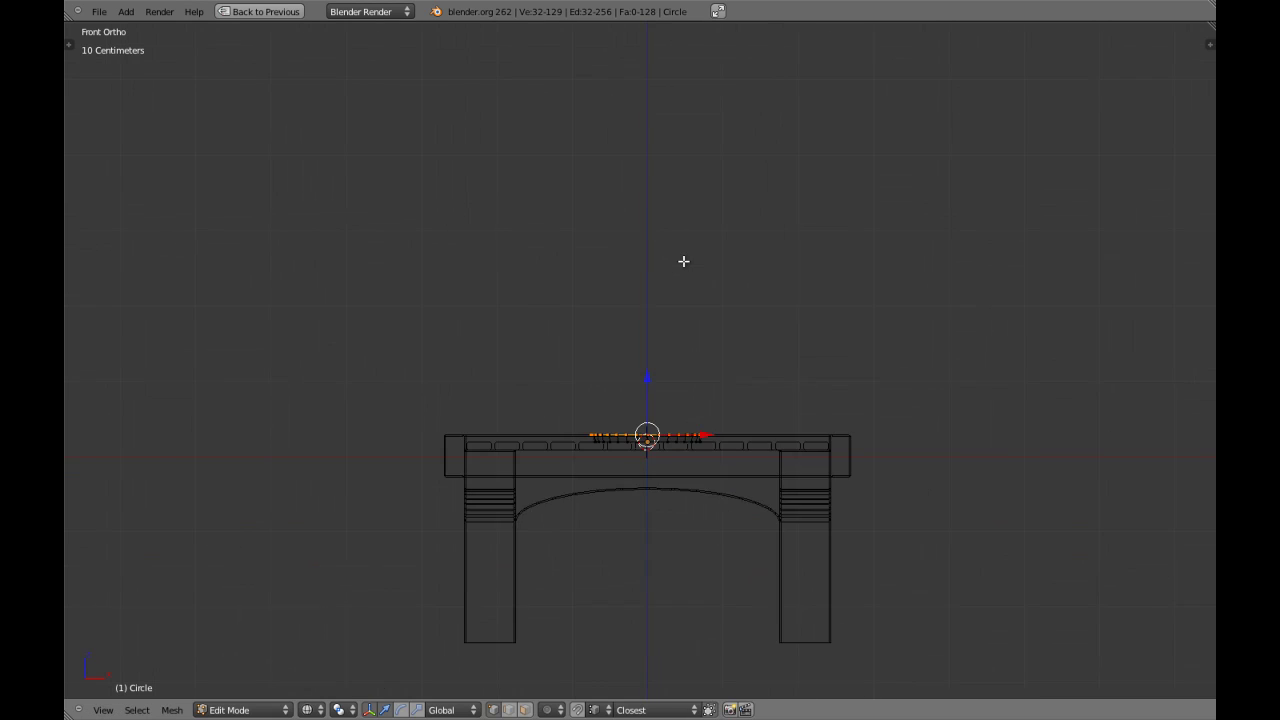
{"action": "middle_click_drag", "start_coordinate": [684, 278], "coordinate": [620, 420], "text": "shift"}
{"action": "scroll", "coordinate": [676, 465], "scroll_direction": "up", "scroll_amount": 3}
{"action": "scroll", "coordinate": [675, 472], "scroll_direction": "down", "scroll_amount": 2}
{"action": "key", "text": "KP_1"}
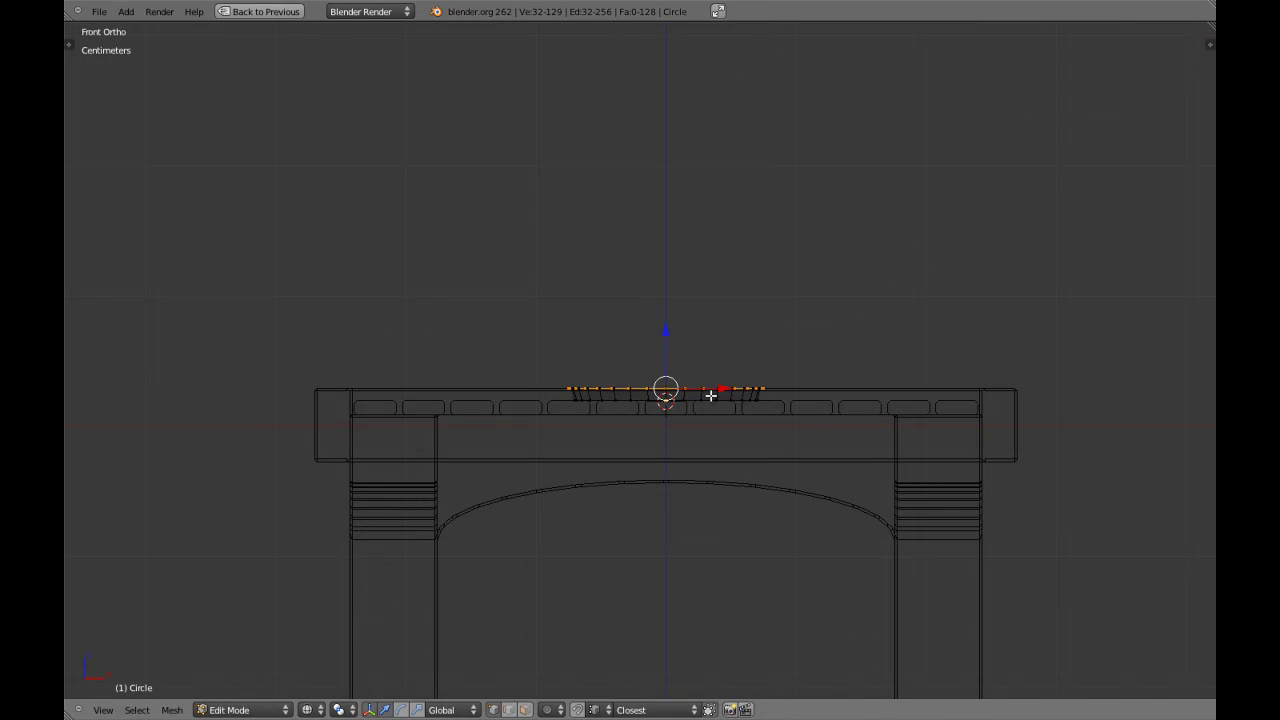
{"action": "type", "text": "ez0.35"}
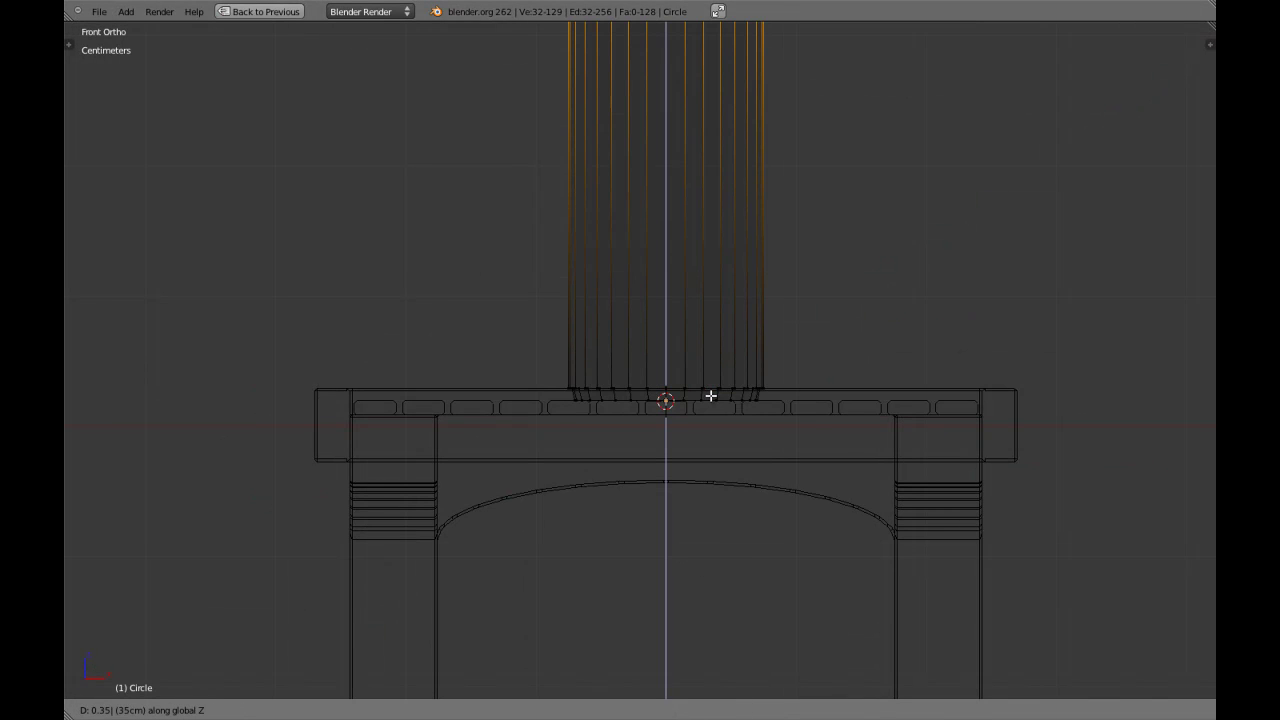
{"action": "key", "text": "Return"}
Apply smooth shading to the cylinder and recalculate the normals of its whole mesh
{"action": "scroll", "coordinate": [709, 394], "scroll_direction": "down", "scroll_amount": 6}
{"action": "key", "text": "z"}
{"action": "mouse_move", "coordinate": [706, 324]}
{"action": "middle_mouse_down", "text": "shift"}
{"action": "mouse_move", "coordinate": [700, 365]}
{"action": "mouse_move", "coordinate": [547, 397]}
{"action": "mouse_move", "coordinate": [797, 402]}
{"action": "mouse_move", "coordinate": [617, 470]}
{"action": "mouse_move", "coordinate": [730, 437]}
{"action": "middle_mouse_up", "text": "shift"}
{"action": "key", "text": "Tab"}
{"action": "key", "text": "KP_5"}
{"action": "key", "text": "KP_1"}
{"action": "key", "text": "z"}
{"action": "scroll", "coordinate": [701, 414], "scroll_direction": "up", "scroll_amount": 3}
{"action": "key", "text": "z"}
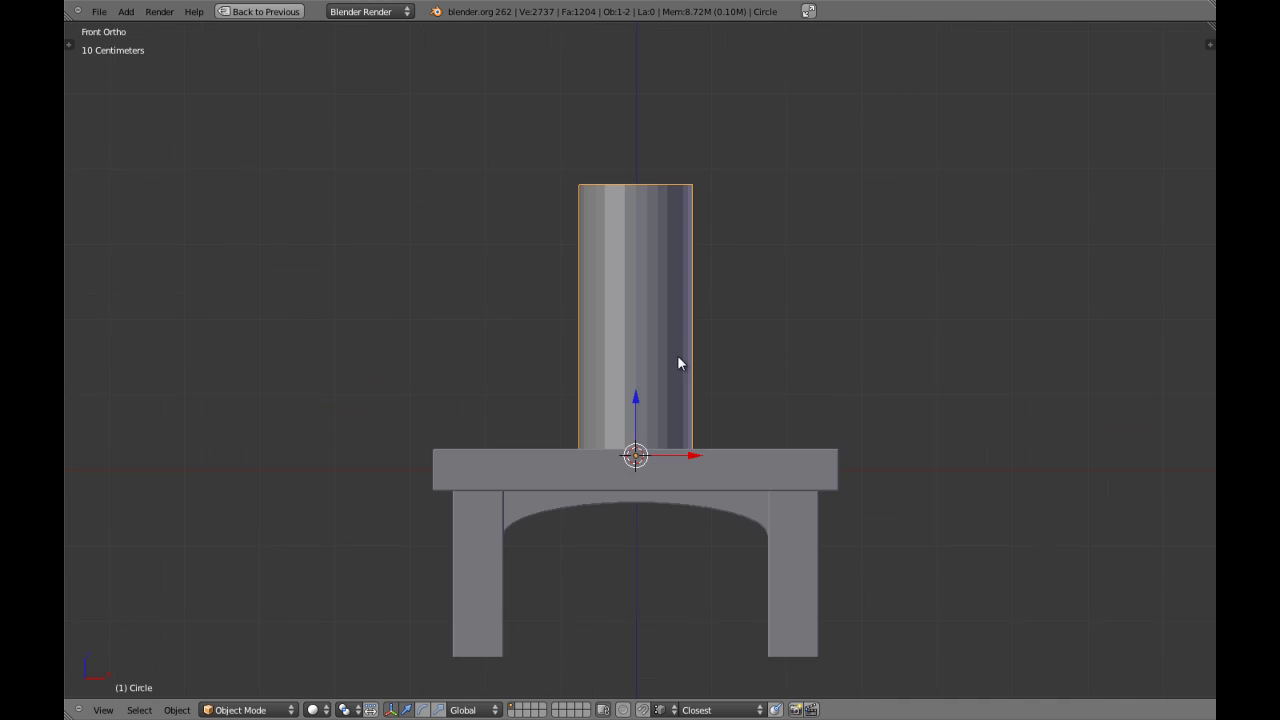
{"action": "key", "text": "t"}
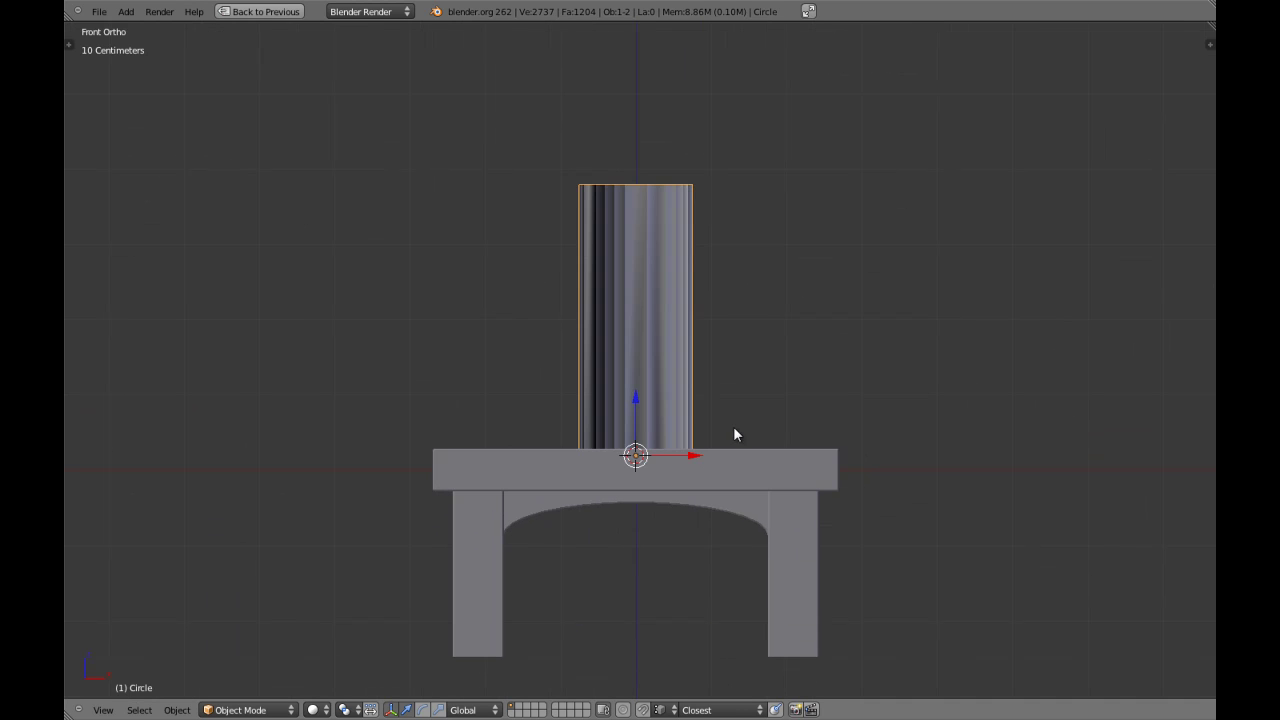
{"action": "key", "text": "Tab"}
{"action": "key", "text": "a"}
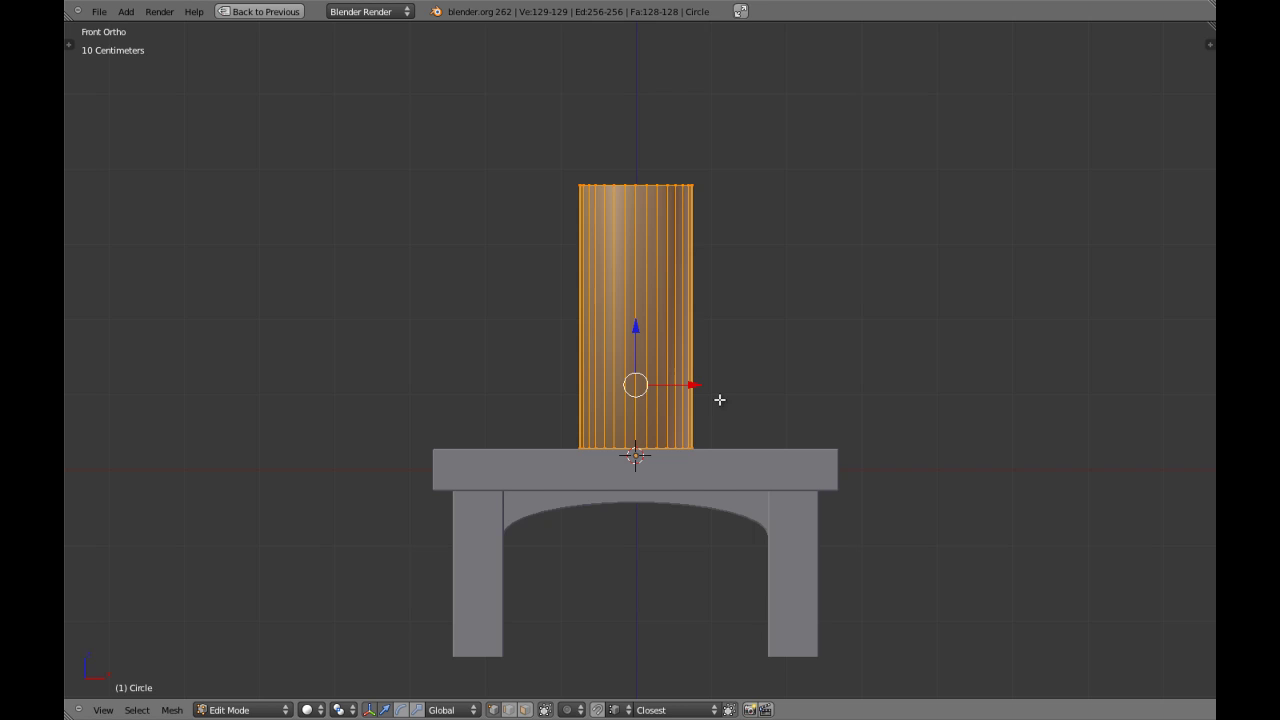
{"action": "key", "text": "Tab"}
Examine the smooth-shaded cylinder on the table from several angles in perspective
{"action": "middle_click_drag", "start_coordinate": [719, 399], "coordinate": [662, 466]}
{"action": "scroll", "coordinate": [662, 462], "scroll_direction": "up", "scroll_amount": 4}
{"action": "scroll", "coordinate": [662, 459], "scroll_direction": "down", "scroll_amount": 3}
{"action": "key", "text": "a"}
{"action": "right_click", "coordinate": [654, 316]}
{"action": "key", "text": "KP_5"}
{"action": "key", "text": "a"}
{"action": "scroll", "coordinate": [667, 322], "scroll_direction": "down", "scroll_amount": 4}
{"action": "middle_click_drag", "start_coordinate": [668, 322], "coordinate": [634, 394]}
{"action": "right_click", "coordinate": [634, 392]}
Restore the full screen layout and add an Edge Split modifier with a 30° split angle to the cylinder
{"action": "key", "text": "shift+space"}
{"action": "middle_click_drag", "start_coordinate": [566, 455], "coordinate": [599, 467]}
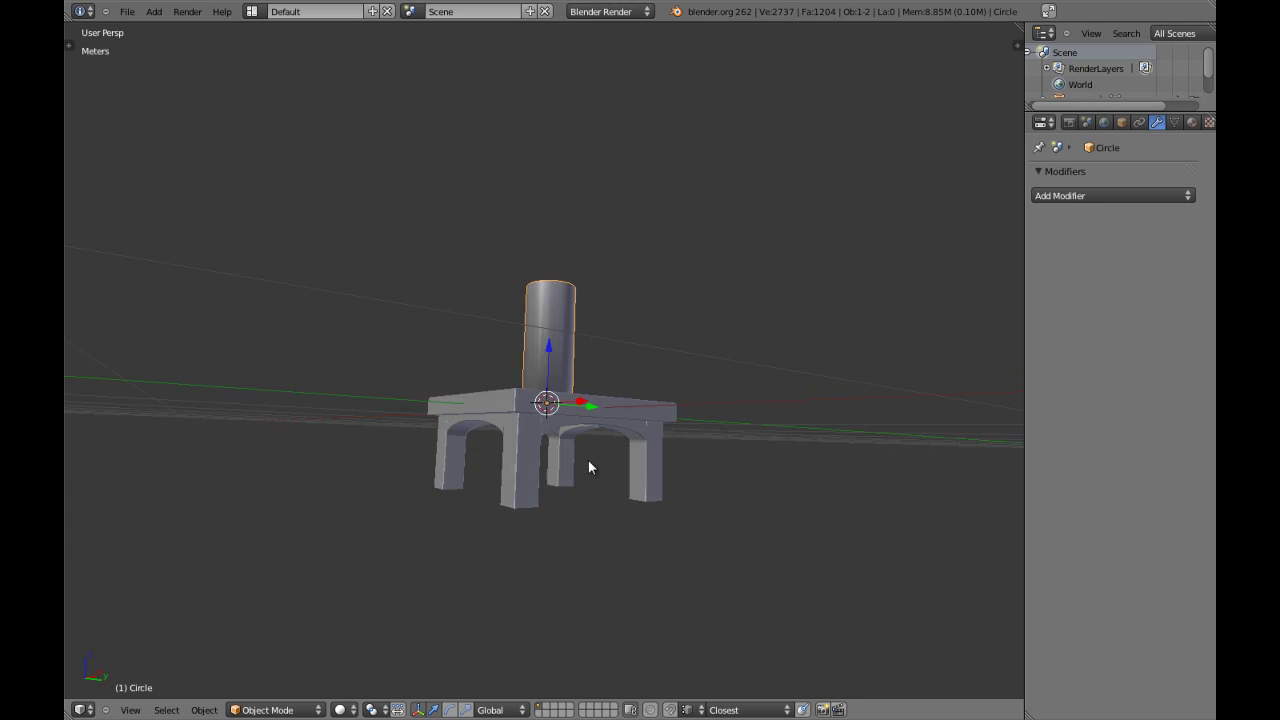
{"action": "scroll", "coordinate": [503, 436], "scroll_direction": "up", "scroll_amount": 3}
{"action": "scroll", "coordinate": [605, 471], "scroll_direction": "up", "scroll_amount": 2}
{"action": "middle_click_drag", "start_coordinate": [503, 436], "coordinate": [545, 375]}
{"action": "key", "text": "a"}
{"action": "right_click", "coordinate": [579, 193]}
{"action": "left_click", "coordinate": [1089, 196]}
{"action": "left_click", "coordinate": [858, 316]}
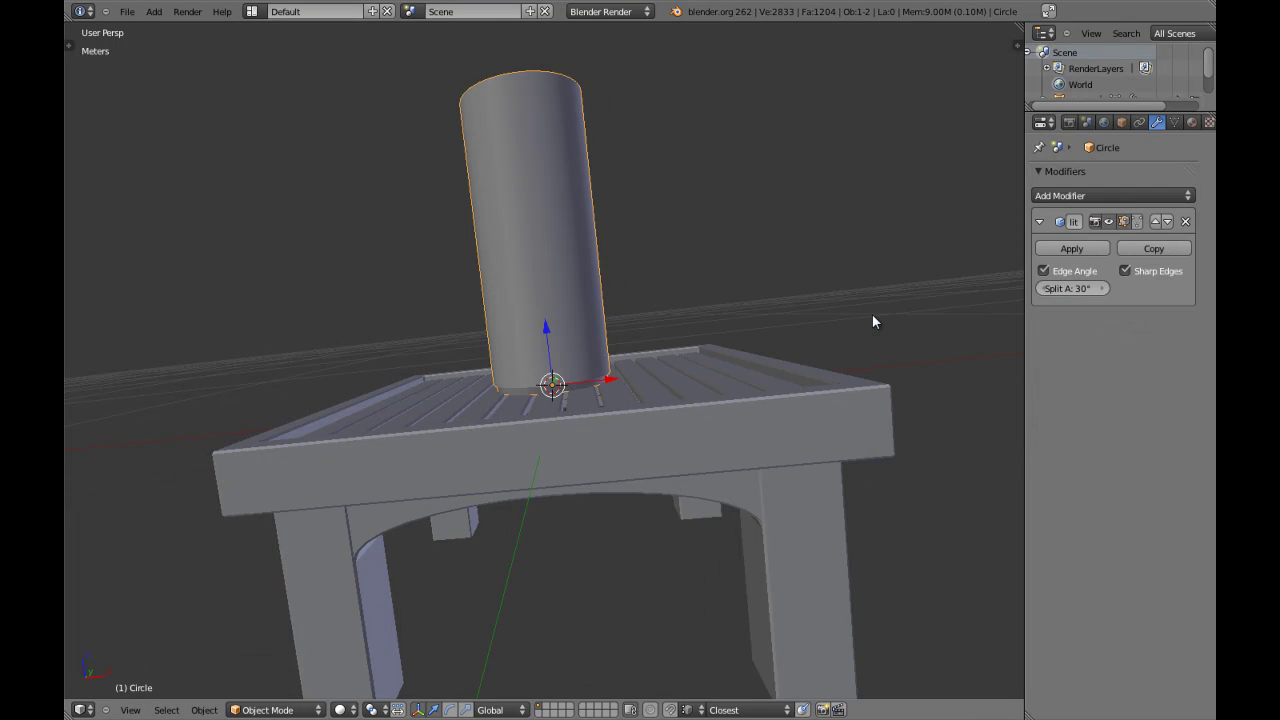
{"action": "key", "text": "a"}
{"action": "middle_click_drag", "start_coordinate": [852, 306], "coordinate": [745, 321]}
Box-select the cylinder's top ring of vertices in the maximized front view and scale it by 1.2
{"action": "key", "text": "KP_1"}
{"action": "key", "text": "z"}
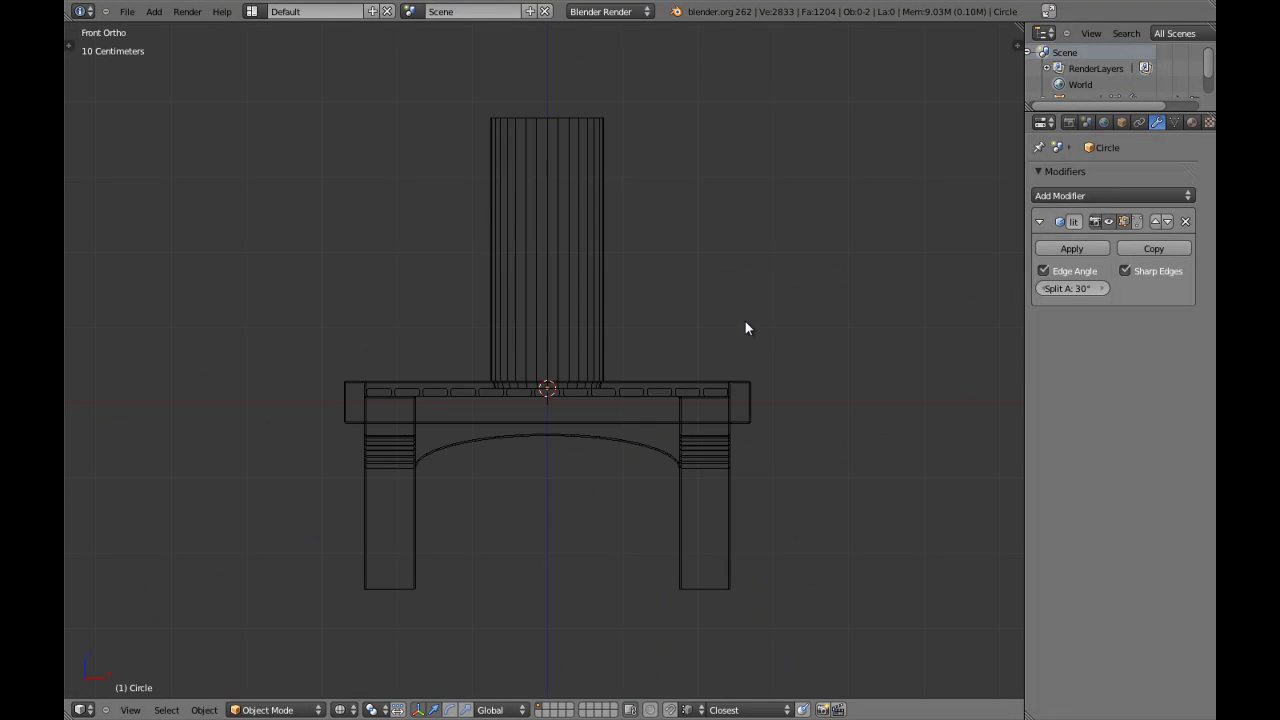
{"action": "key", "text": "ctrl+Up"}
{"action": "key", "text": "z"}
{"action": "scroll", "coordinate": [681, 218], "scroll_direction": "down", "scroll_amount": 4}
{"action": "key", "text": "Tab"}
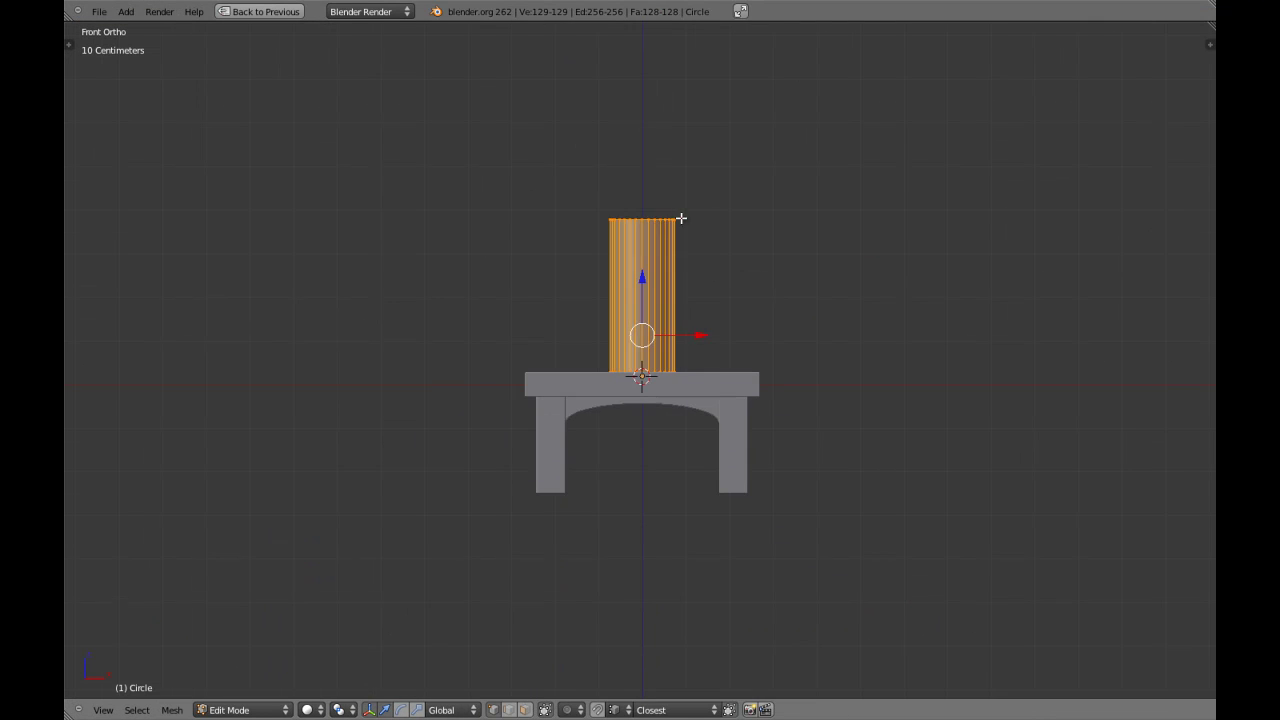
{"action": "key", "text": "a"}
{"action": "key", "text": "z"}
{"action": "middle_click_drag", "start_coordinate": [684, 209], "coordinate": [677, 260], "text": "shift"}
{"action": "key", "text": "b"}
{"action": "left_click_drag", "start_coordinate": [560, 214], "coordinate": [817, 346]}
{"action": "middle_click_drag", "start_coordinate": [646, 242], "coordinate": [665, 257], "text": "shift"}
{"action": "scroll", "coordinate": [665, 257], "scroll_direction": "up", "scroll_amount": 2}
{"action": "scroll", "coordinate": [691, 255], "scroll_direction": "up", "scroll_amount": 2}
{"action": "key", "text": "z"}
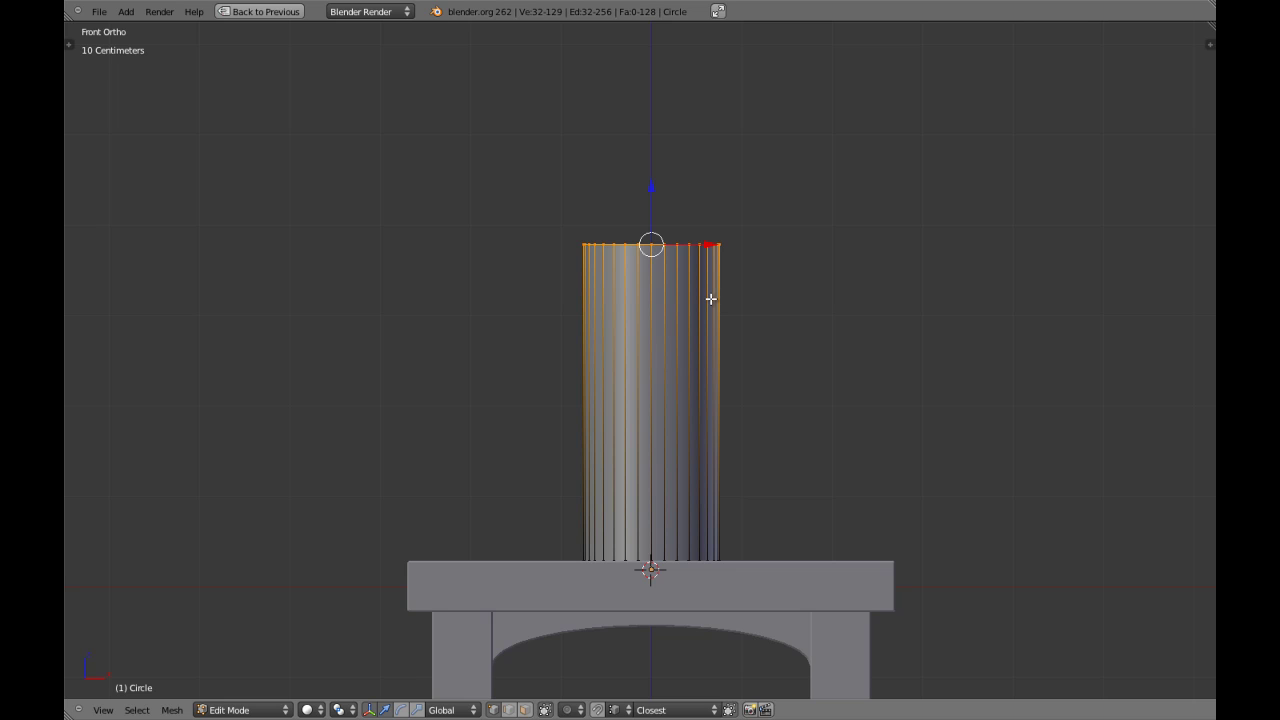
{"action": "type", "text": "s"}
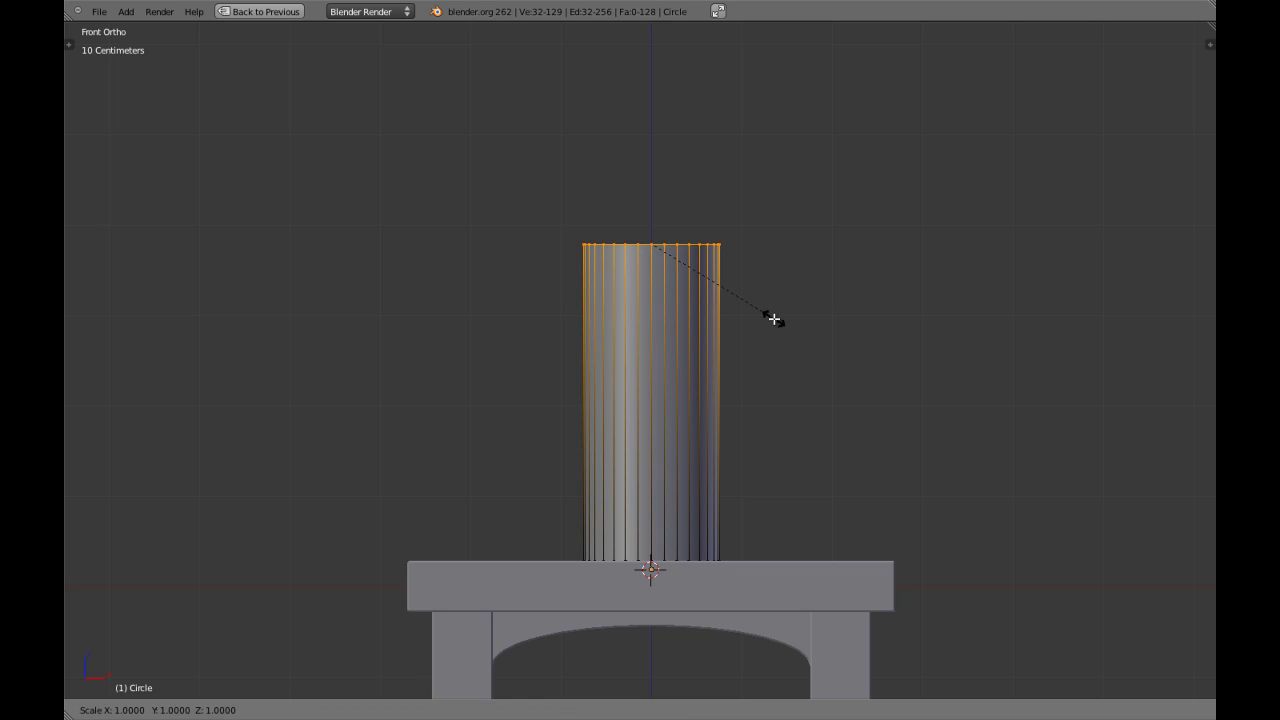
{"action": "type", "text": "1.2"}
{"action": "key", "text": "Return"}
Examine the tapered vessel on the table in Object Mode from the front and at an angle
{"action": "key", "text": "Tab"}
{"action": "scroll", "coordinate": [772, 318], "scroll_direction": "down", "scroll_amount": 4}
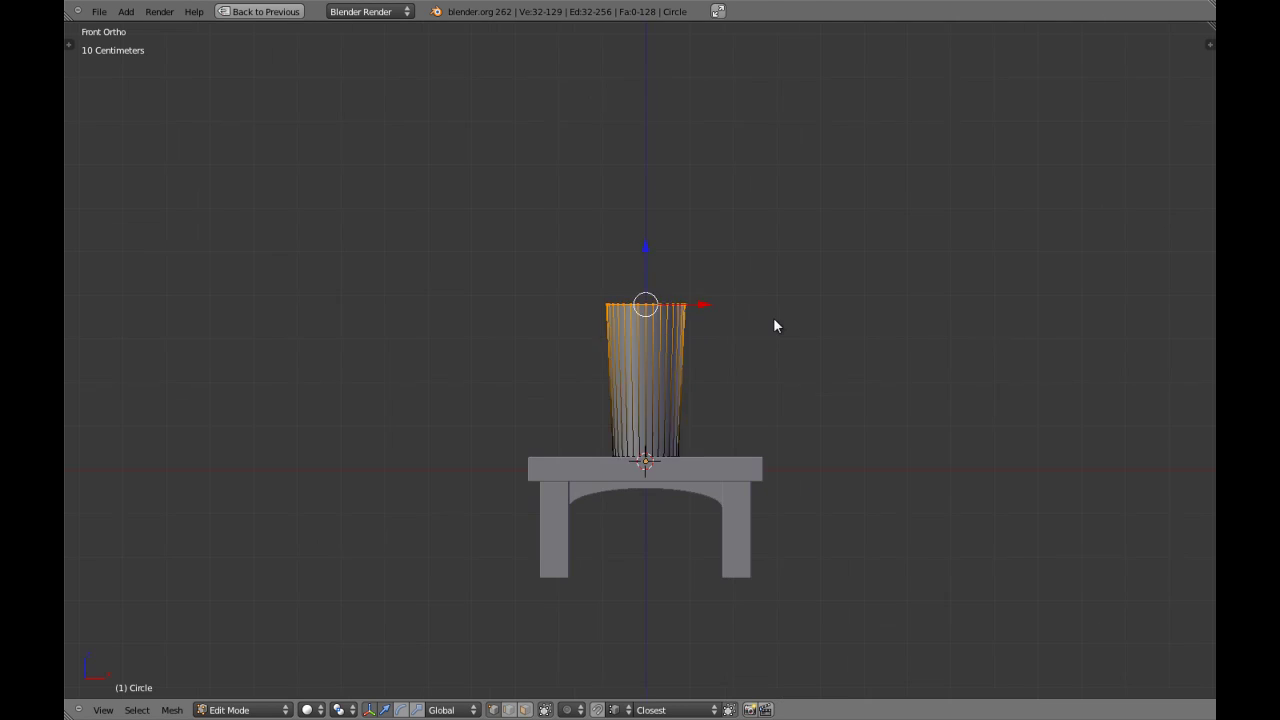
{"action": "key", "text": "a"}
{"action": "middle_click_drag", "start_coordinate": [777, 380], "coordinate": [716, 383]}
{"action": "key", "text": "KP_1"}
{"action": "scroll", "coordinate": [700, 370], "scroll_direction": "up", "scroll_amount": 1}
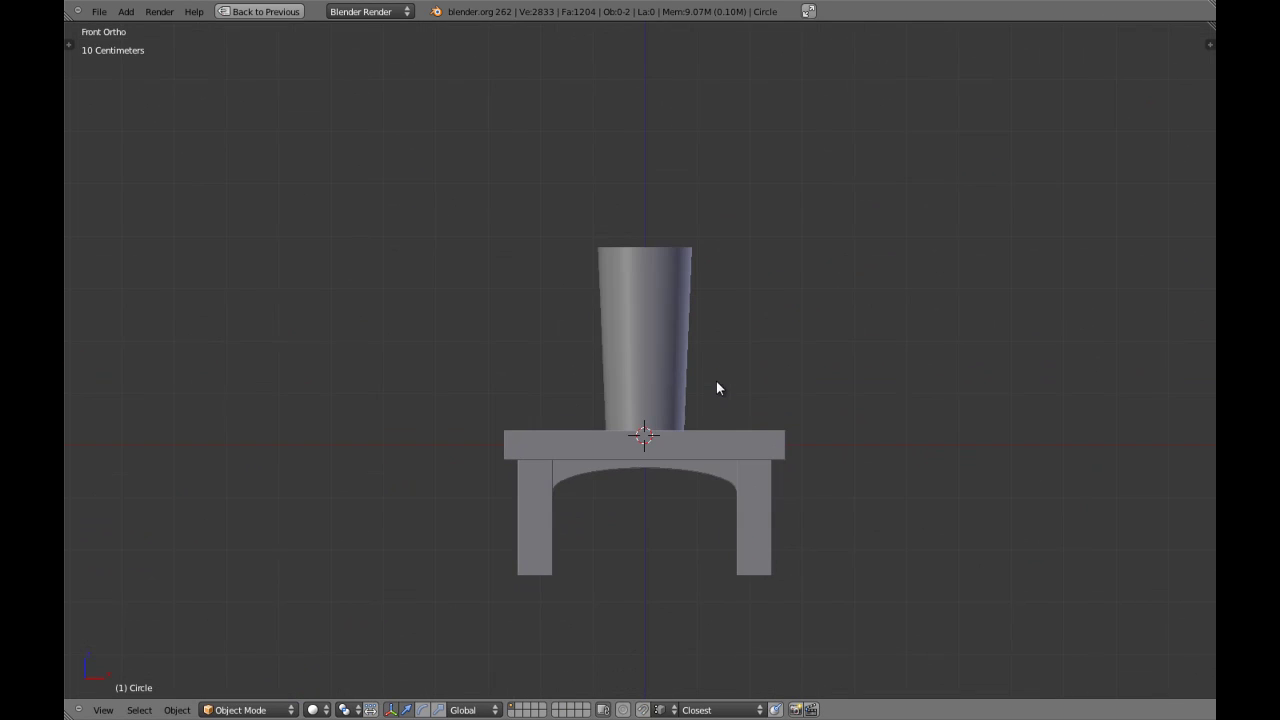
{"action": "right_click", "coordinate": [686, 357]}
{"action": "scroll", "coordinate": [685, 358], "scroll_direction": "up", "scroll_amount": 4}
{"action": "scroll", "coordinate": [682, 363], "scroll_direction": "down", "scroll_amount": 3}
{"action": "key", "text": "a"}
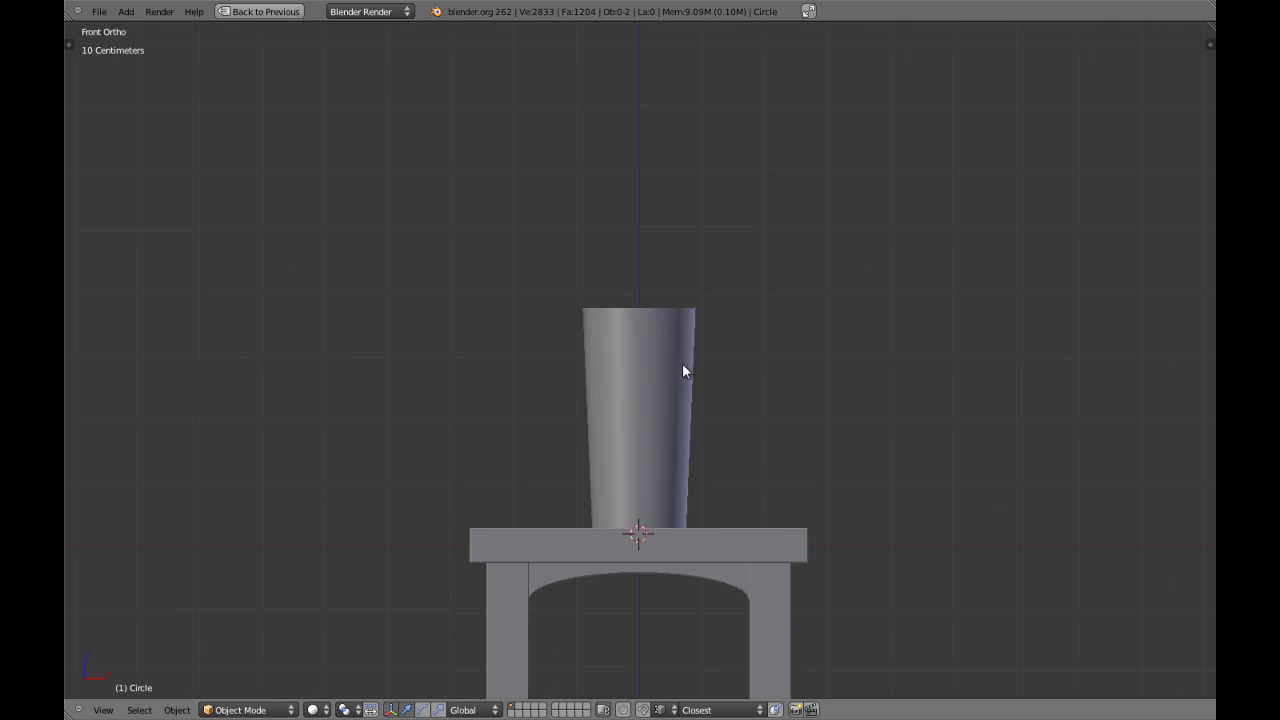
{"action": "middle_click_drag", "start_coordinate": [682, 362], "coordinate": [668, 431]}
{"action": "scroll", "coordinate": [675, 455], "scroll_direction": "up", "scroll_amount": 3}
Extrude the vessel's top rim ring in place in the top view and scale it inward to about 0.989
{"action": "right_click", "coordinate": [677, 466]}
{"action": "key", "text": "KP_1"}
{"action": "key", "text": "Tab"}
{"action": "key", "text": "z"}
{"action": "middle_click_drag", "start_coordinate": [703, 318], "coordinate": [706, 522], "text": "shift"}
{"action": "scroll", "coordinate": [707, 519], "scroll_direction": "up", "scroll_amount": 5}
{"action": "key", "text": "z"}
{"action": "key", "text": "KP_7"}
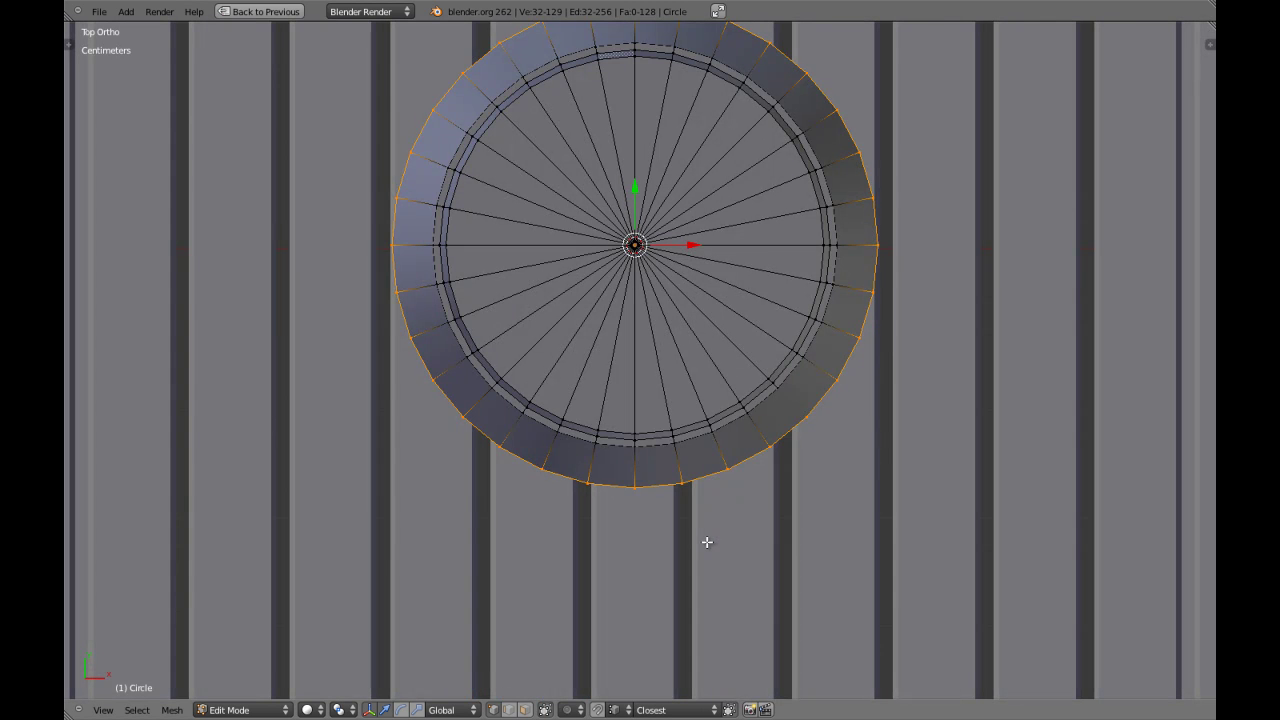
{"action": "scroll", "coordinate": [707, 542], "scroll_direction": "up", "scroll_amount": 1}
{"action": "scroll", "coordinate": [716, 519], "scroll_direction": "up", "scroll_amount": 3}
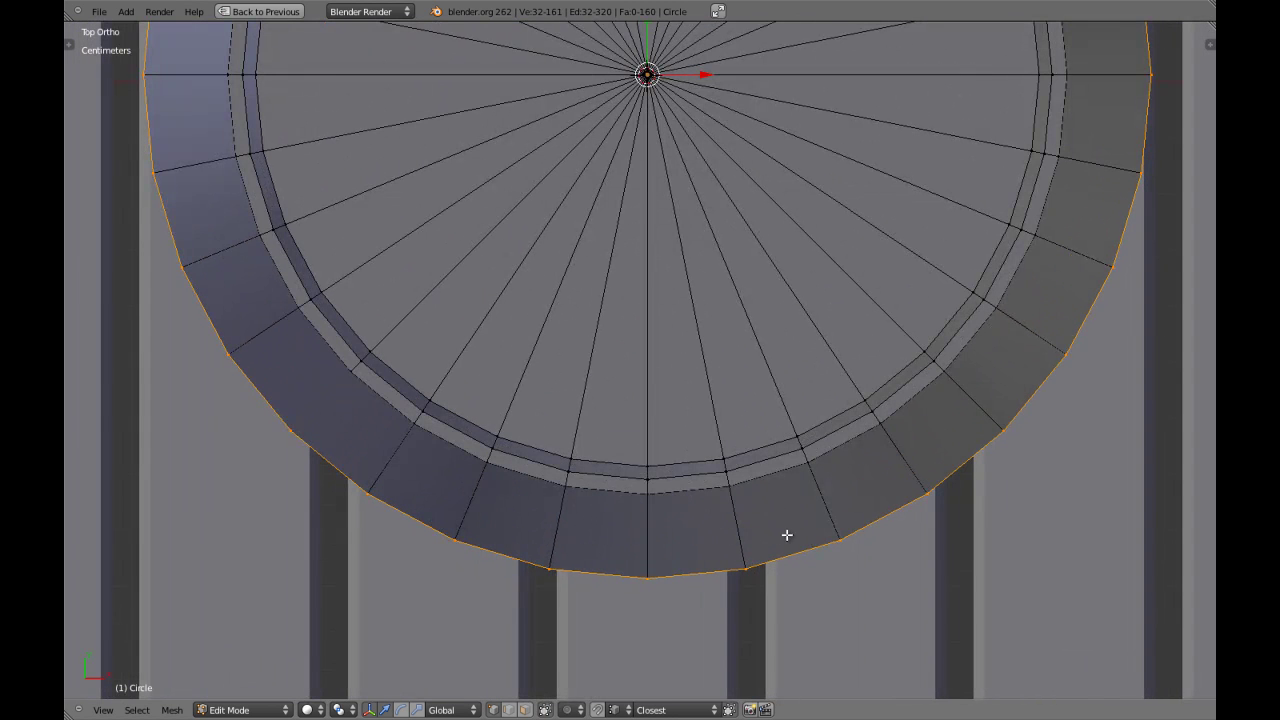
{"action": "key", "text": "s"}
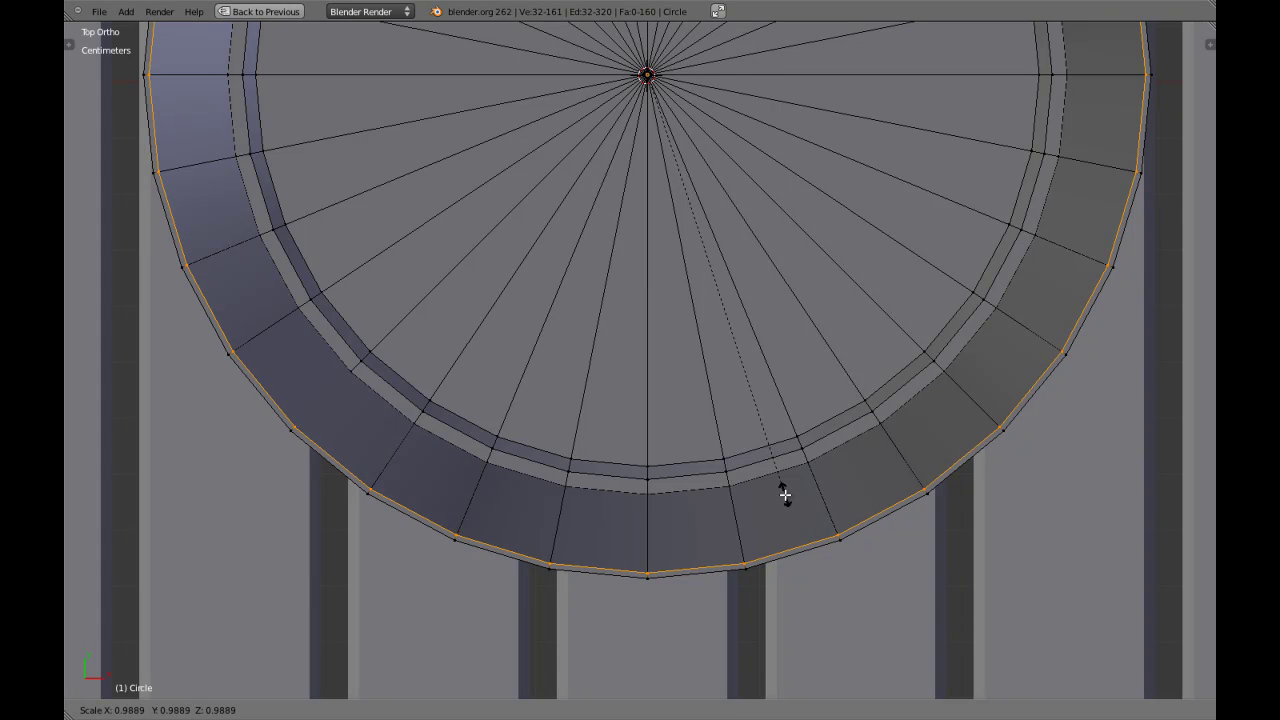
{"action": "left_click", "coordinate": [786, 491]}
Extrude the inner rim ring about 0.3 mm up along Z, and extrude it again, scaling it outward to the rim's outer edge
{"action": "key", "text": "KP_1"}
{"action": "scroll", "coordinate": [787, 493], "scroll_direction": "down", "scroll_amount": 4}
{"action": "middle_click_drag", "start_coordinate": [661, 569], "coordinate": [796, 275], "text": "shift"}
{"action": "scroll", "coordinate": [691, 329], "scroll_direction": "up", "scroll_amount": 6}
{"action": "middle_click_drag", "start_coordinate": [528, 410], "coordinate": [601, 410], "text": "shift"}
{"action": "scroll", "coordinate": [601, 410], "scroll_direction": "up", "scroll_amount": 3}
{"action": "middle_click_drag", "start_coordinate": [471, 363], "coordinate": [507, 389], "text": "shift"}
{"action": "scroll", "coordinate": [507, 389], "scroll_direction": "up", "scroll_amount": 1}
{"action": "key", "text": "e"}
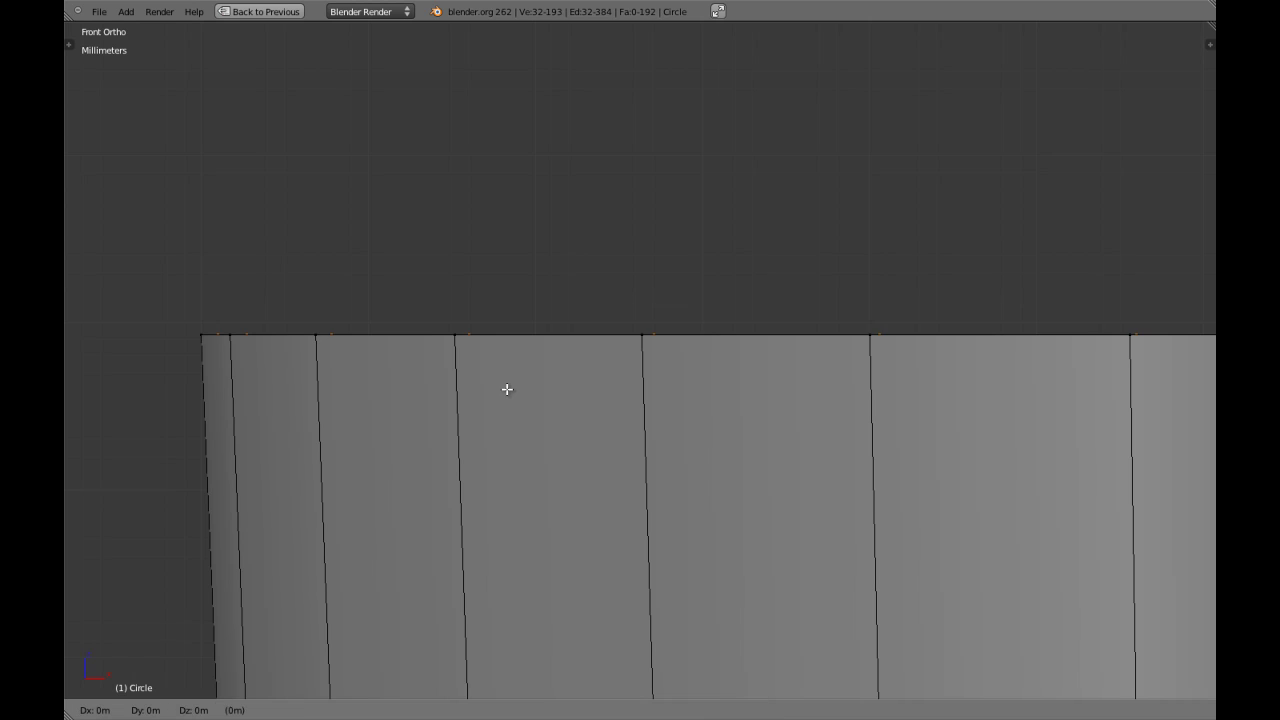
{"action": "key", "text": "z"}
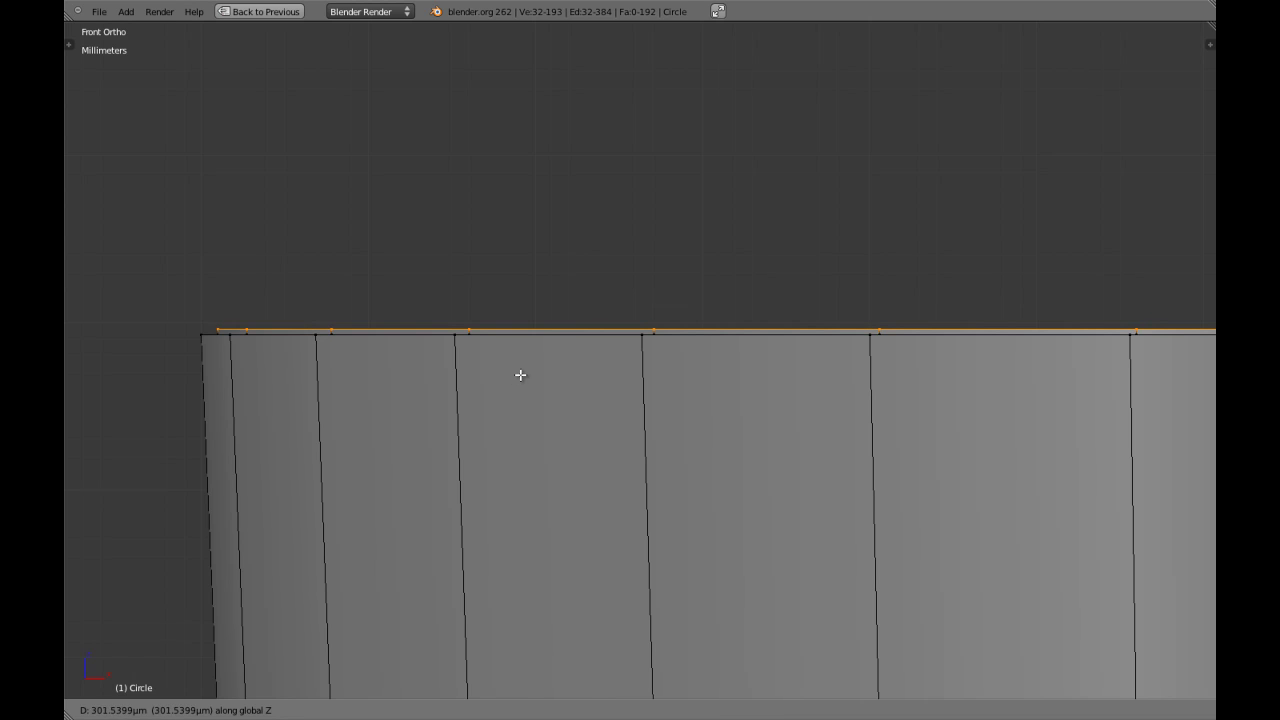
{"action": "left_click", "coordinate": [520, 375]}
{"action": "key", "text": "s"}
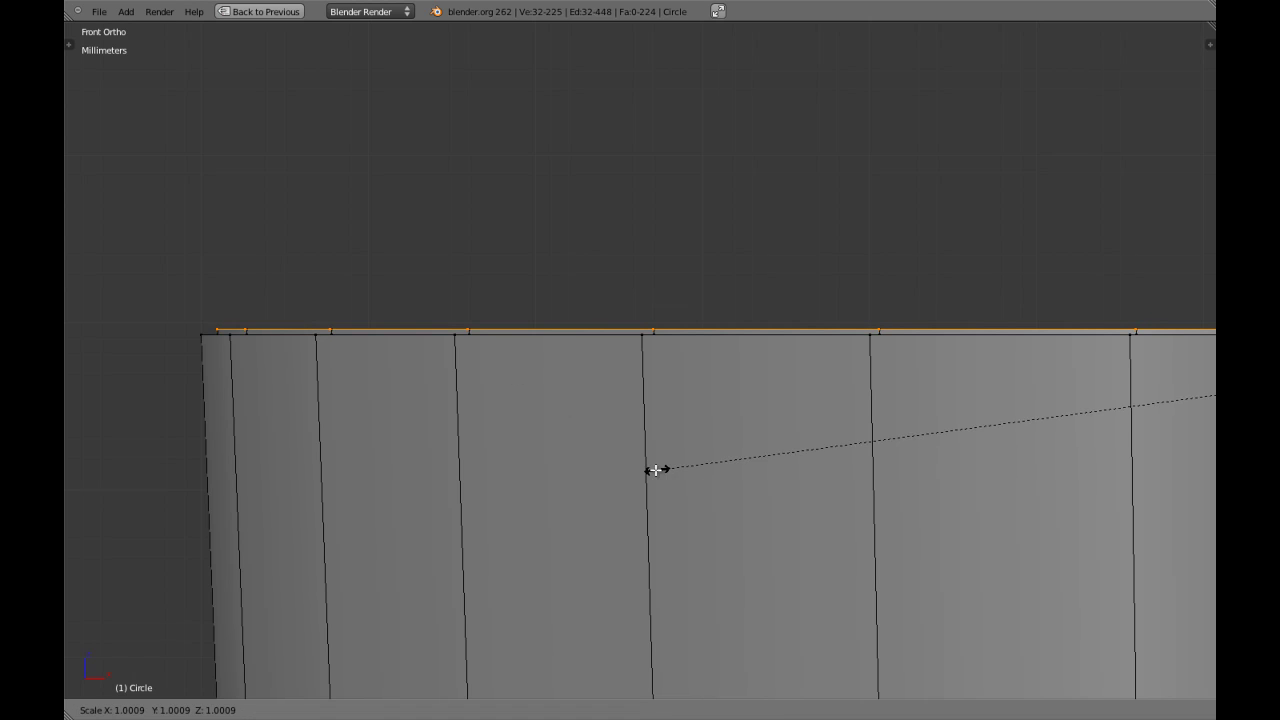
{"action": "left_click", "coordinate": [556, 461]}
Examine the thin stepped rim of the vessel up close on both sides in the front view
{"action": "scroll", "coordinate": [686, 446], "scroll_direction": "down", "scroll_amount": 20}
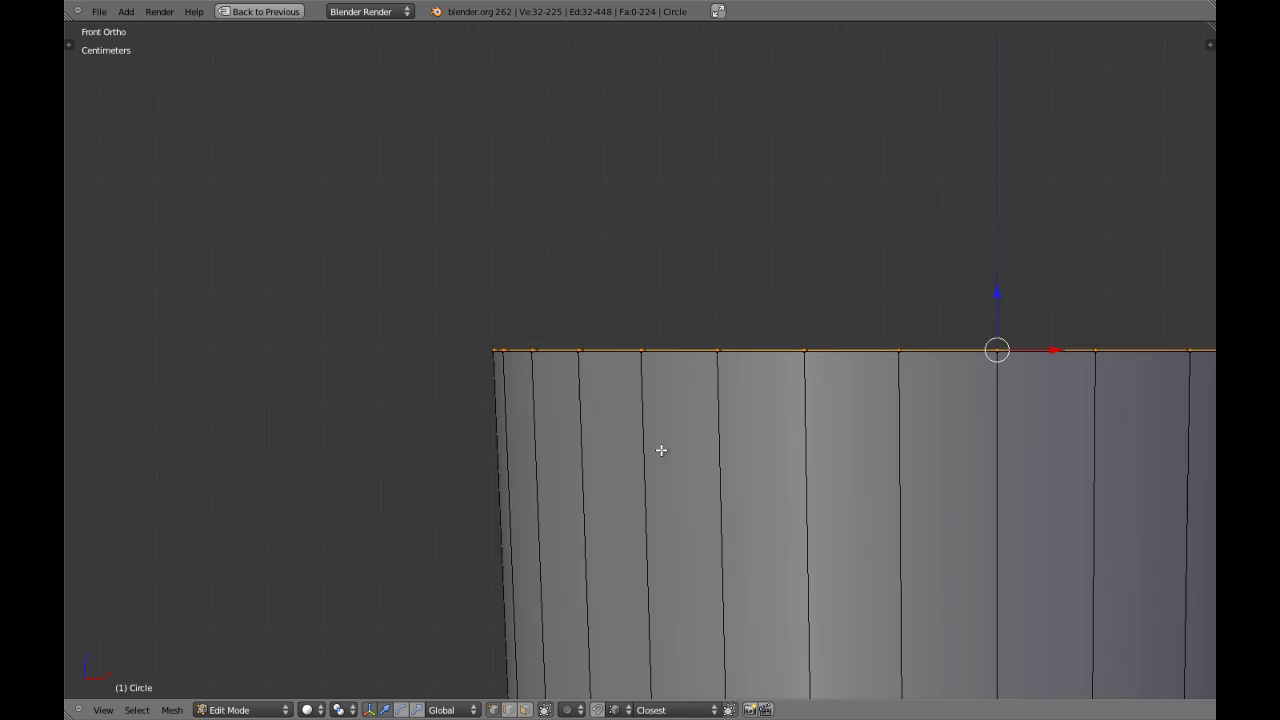
{"action": "scroll", "coordinate": [728, 387], "scroll_direction": "up", "scroll_amount": 6}
{"action": "middle_click_drag", "start_coordinate": [720, 363], "coordinate": [671, 469], "text": "shift"}
{"action": "scroll", "coordinate": [670, 455], "scroll_direction": "up", "scroll_amount": 3}
{"action": "middle_click_drag", "start_coordinate": [551, 457], "coordinate": [622, 416], "text": "shift"}
{"action": "scroll", "coordinate": [613, 414], "scroll_direction": "up", "scroll_amount": 4}
{"action": "middle_click_drag", "start_coordinate": [708, 414], "coordinate": [432, 404], "text": "shift"}
{"action": "middle_click_drag", "start_coordinate": [732, 384], "coordinate": [754, 400], "text": "shift"}
{"action": "scroll", "coordinate": [666, 417], "scroll_direction": "down", "scroll_amount": 2}
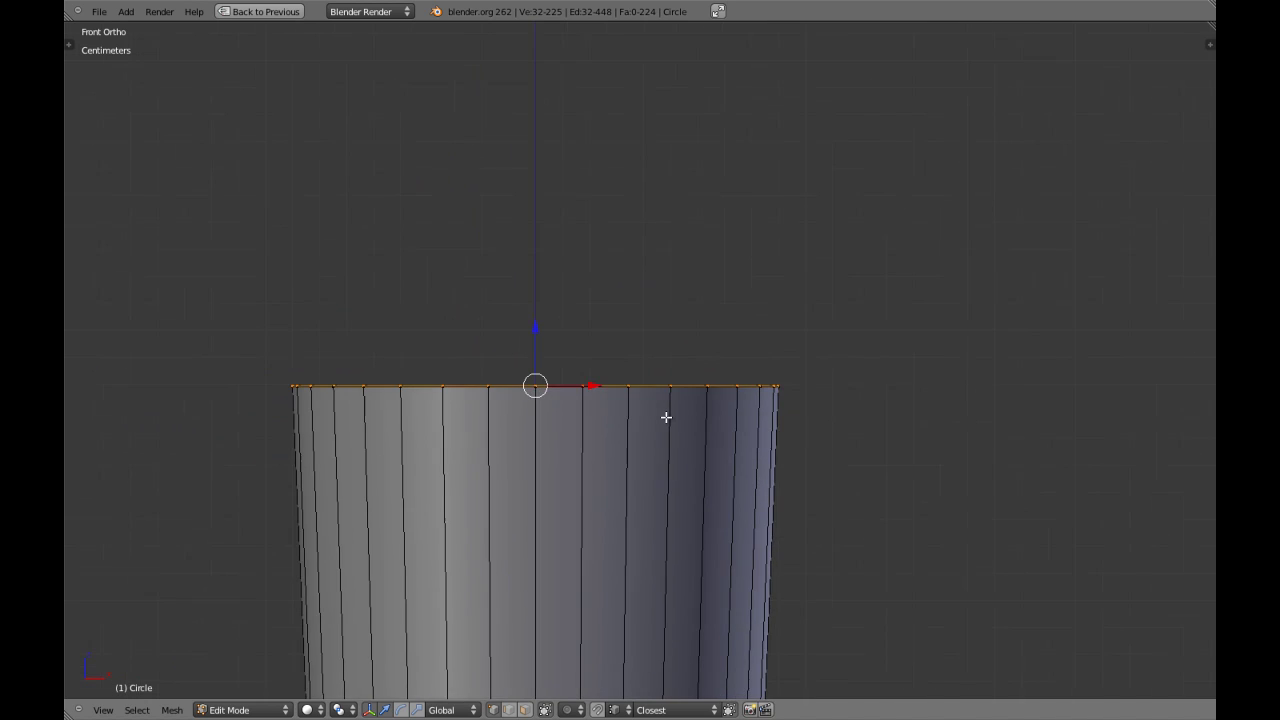
{"action": "scroll", "coordinate": [666, 418], "scroll_direction": "up", "scroll_amount": 1}
{"action": "scroll", "coordinate": [658, 423], "scroll_direction": "down", "scroll_amount": 1}
{"action": "scroll", "coordinate": [618, 415], "scroll_direction": "up", "scroll_amount": 2}
{"action": "middle_click_drag", "start_coordinate": [666, 369], "coordinate": [755, 296], "text": "shift"}
{"action": "middle_click_drag", "start_coordinate": [548, 436], "coordinate": [579, 449], "text": "shift"}
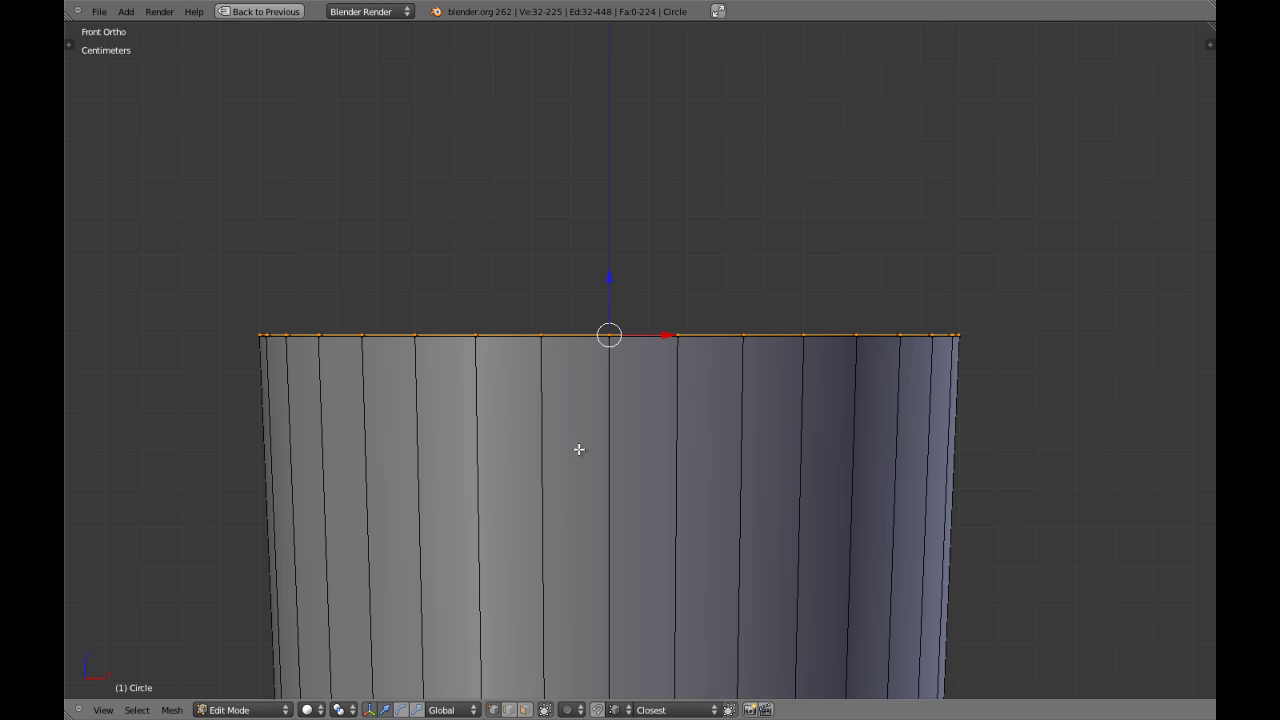
Extrude the selected rim ring upward along Z by 0.036 (3.6 cm)
{"action": "scroll", "coordinate": [579, 449], "scroll_direction": "down", "scroll_amount": 5}
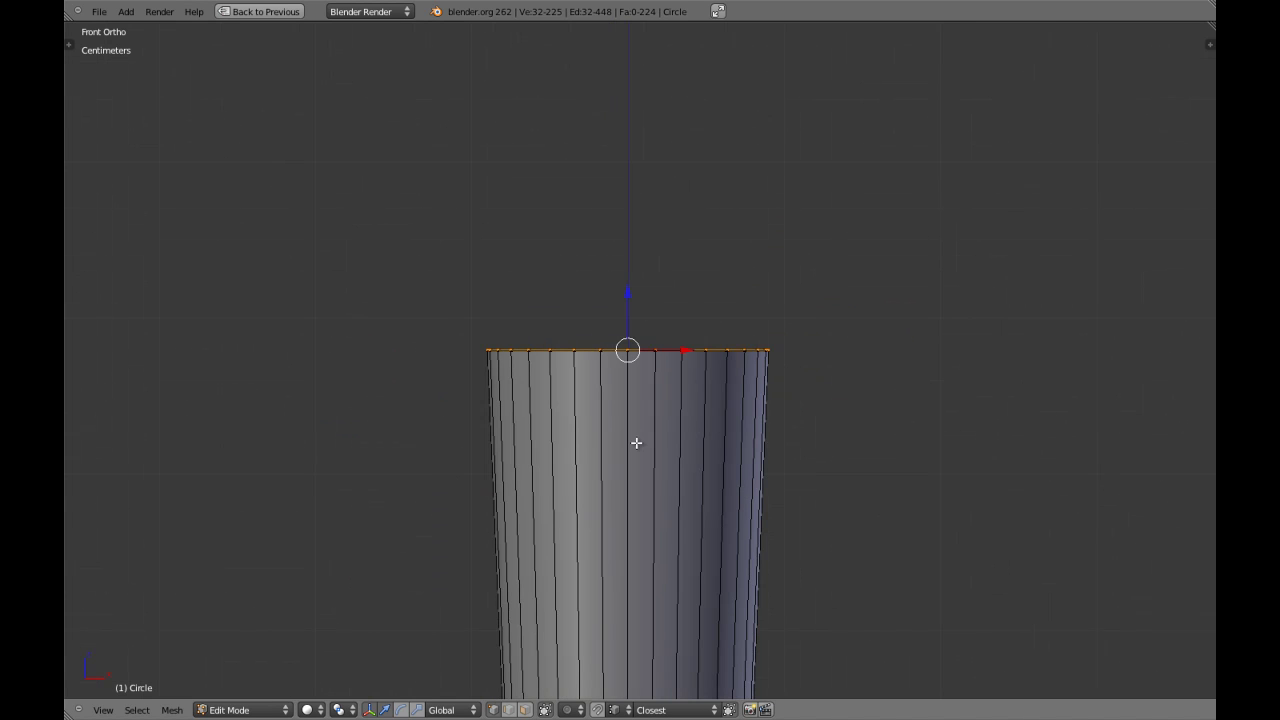
{"action": "scroll", "coordinate": [636, 443], "scroll_direction": "down", "scroll_amount": 1}
{"action": "key", "text": "e"}
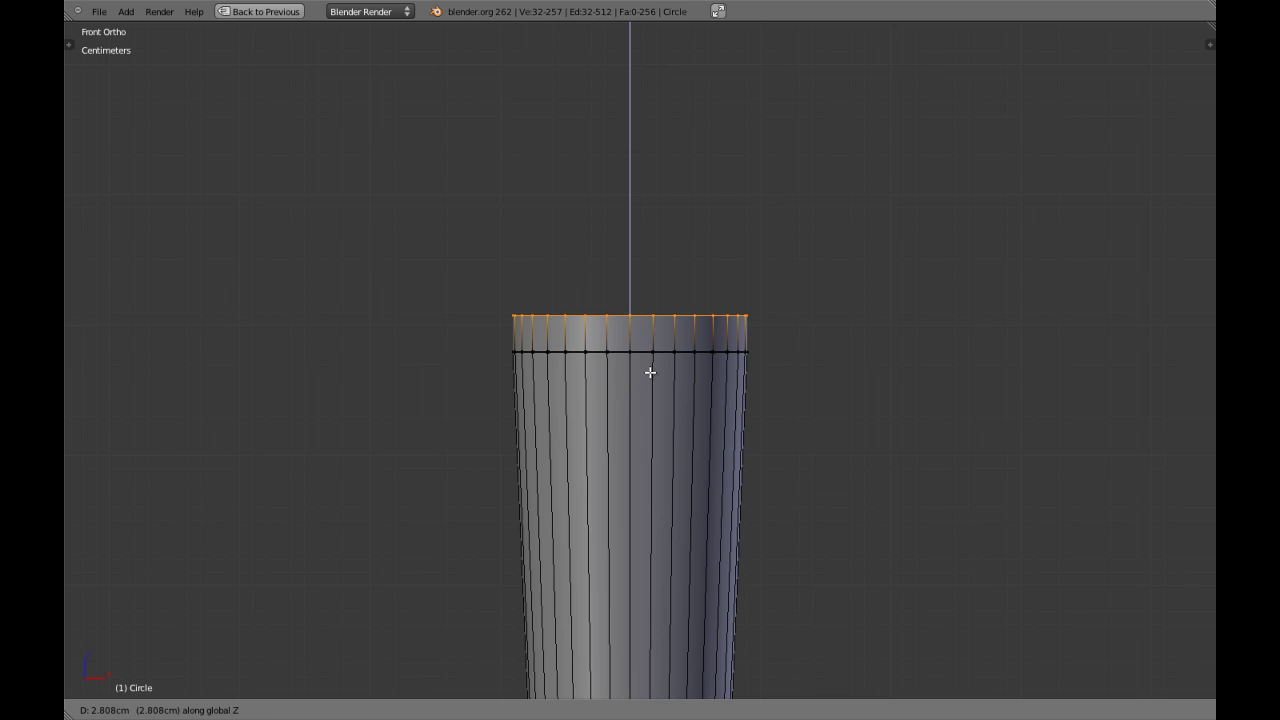
{"action": "type", "text": "0.036"}
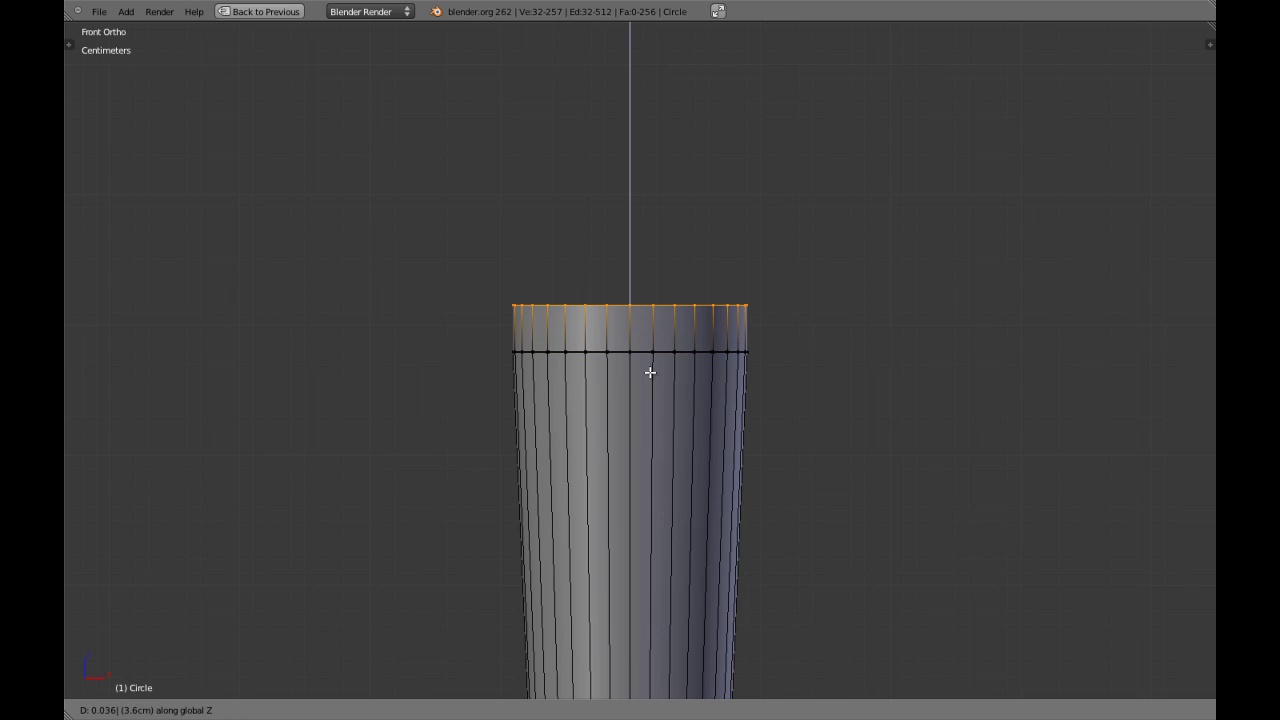
{"action": "key", "text": "Return"}
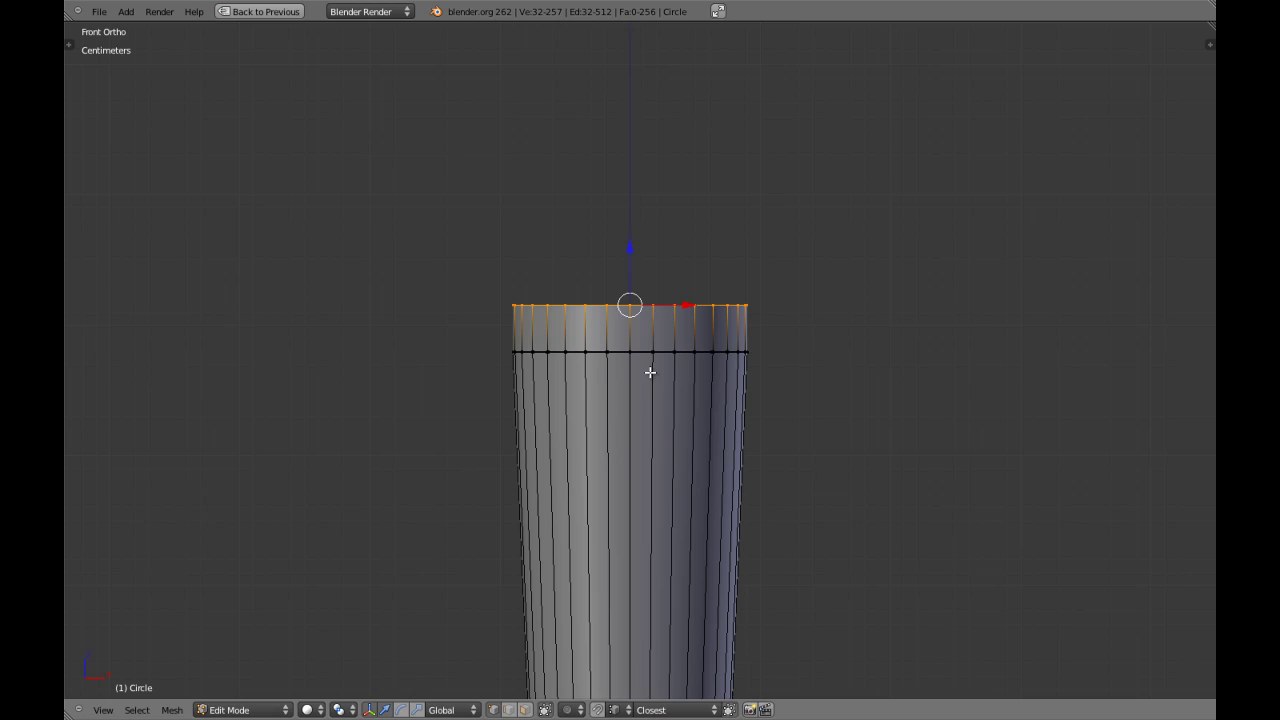
Scale the extruded top ring to 0.45 in the front view to form a sloped shoulder
{"action": "middle_click_drag", "start_coordinate": [649, 371], "coordinate": [579, 357]}
{"action": "scroll", "coordinate": [580, 354], "scroll_direction": "down", "scroll_amount": 4}
{"action": "key", "text": "KP_1"}
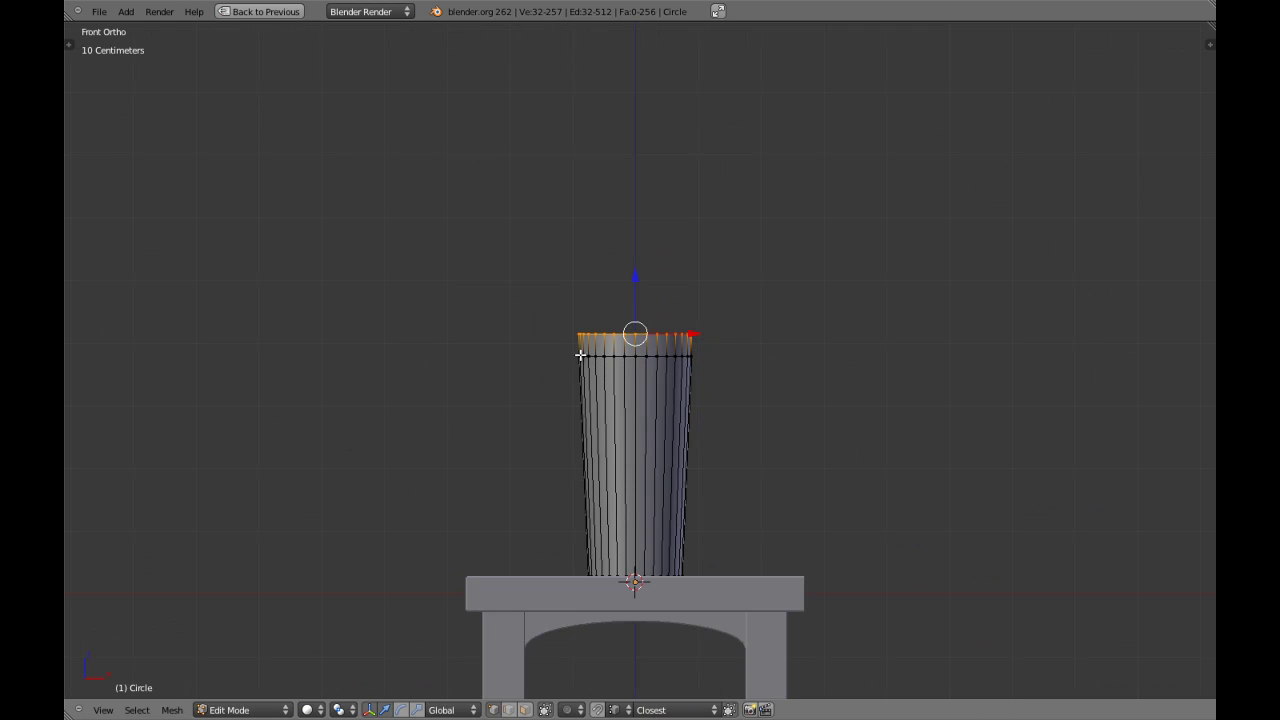
{"action": "scroll", "coordinate": [717, 371], "scroll_direction": "up", "scroll_amount": 6}
{"action": "scroll", "coordinate": [717, 371], "scroll_direction": "down", "scroll_amount": 1}
{"action": "scroll", "coordinate": [719, 371], "scroll_direction": "up", "scroll_amount": 2}
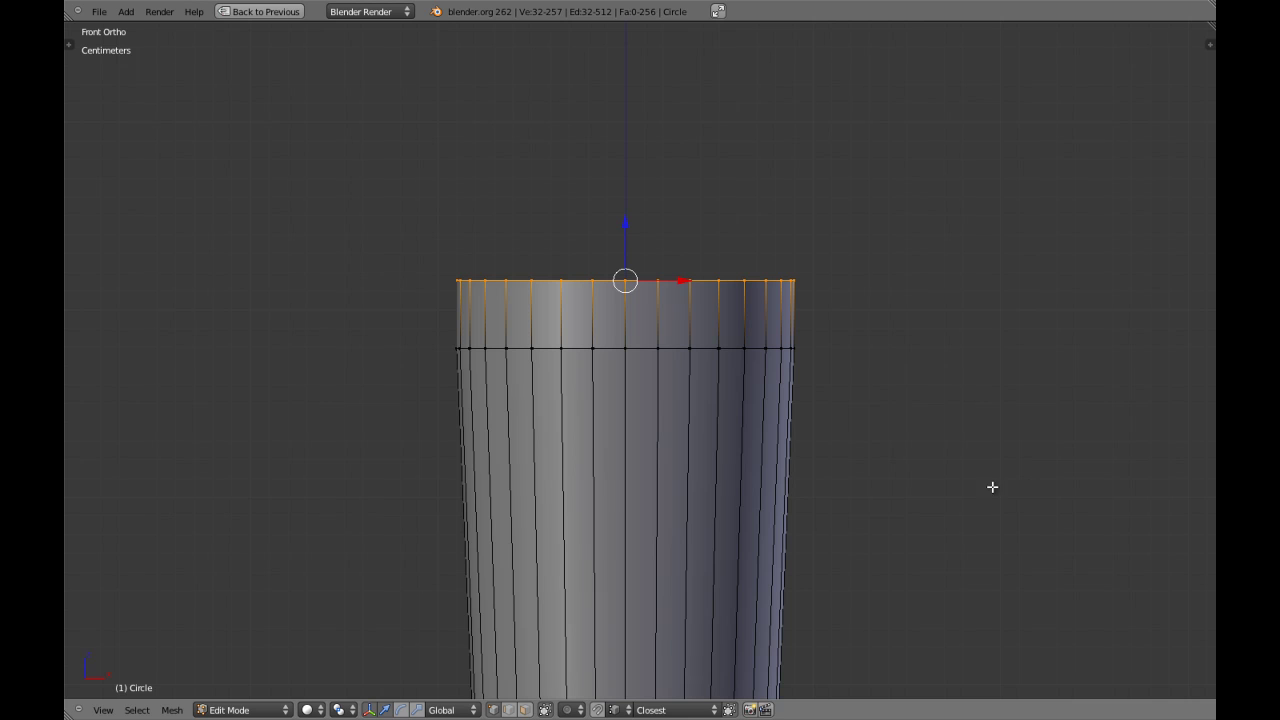
{"action": "scroll", "coordinate": [657, 317], "scroll_direction": "down", "scroll_amount": 2}
{"action": "scroll", "coordinate": [669, 323], "scroll_direction": "up", "scroll_amount": 2}
{"action": "middle_click_drag", "start_coordinate": [669, 323], "coordinate": [686, 349]}
{"action": "key", "text": "KP_1"}
{"action": "scroll", "coordinate": [687, 350], "scroll_direction": "up", "scroll_amount": 2}
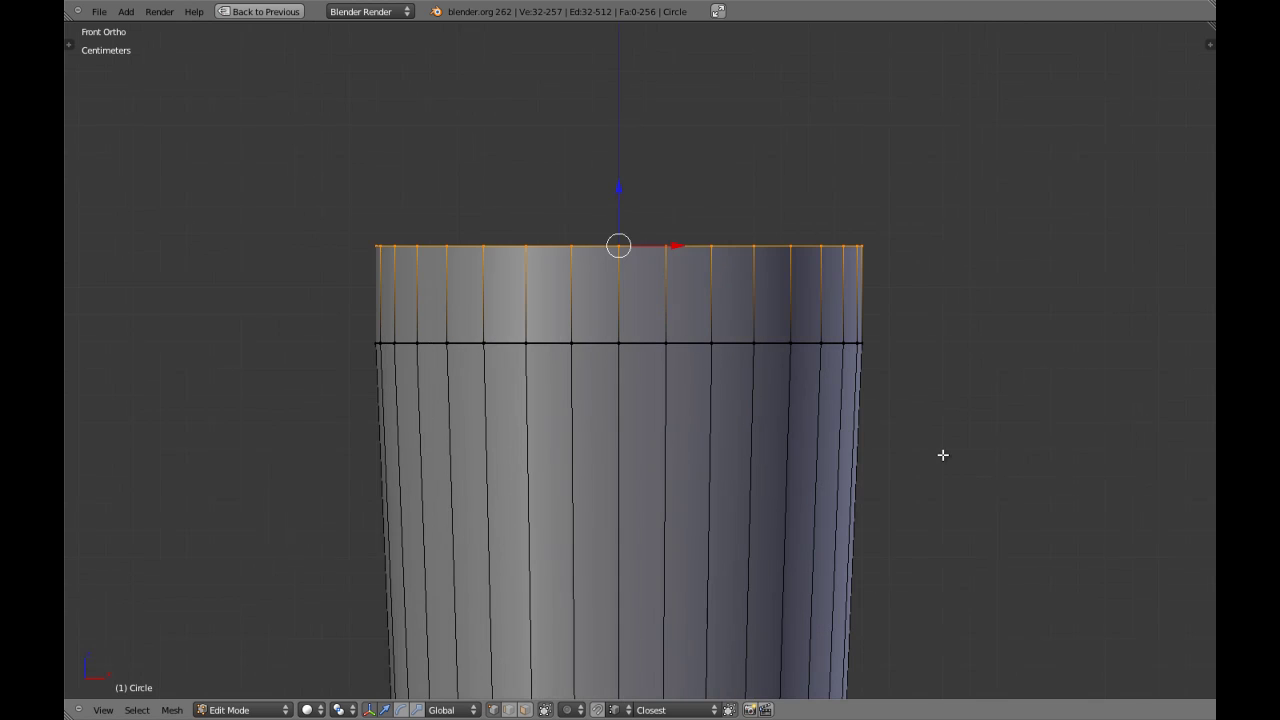
{"action": "key", "text": "s"}
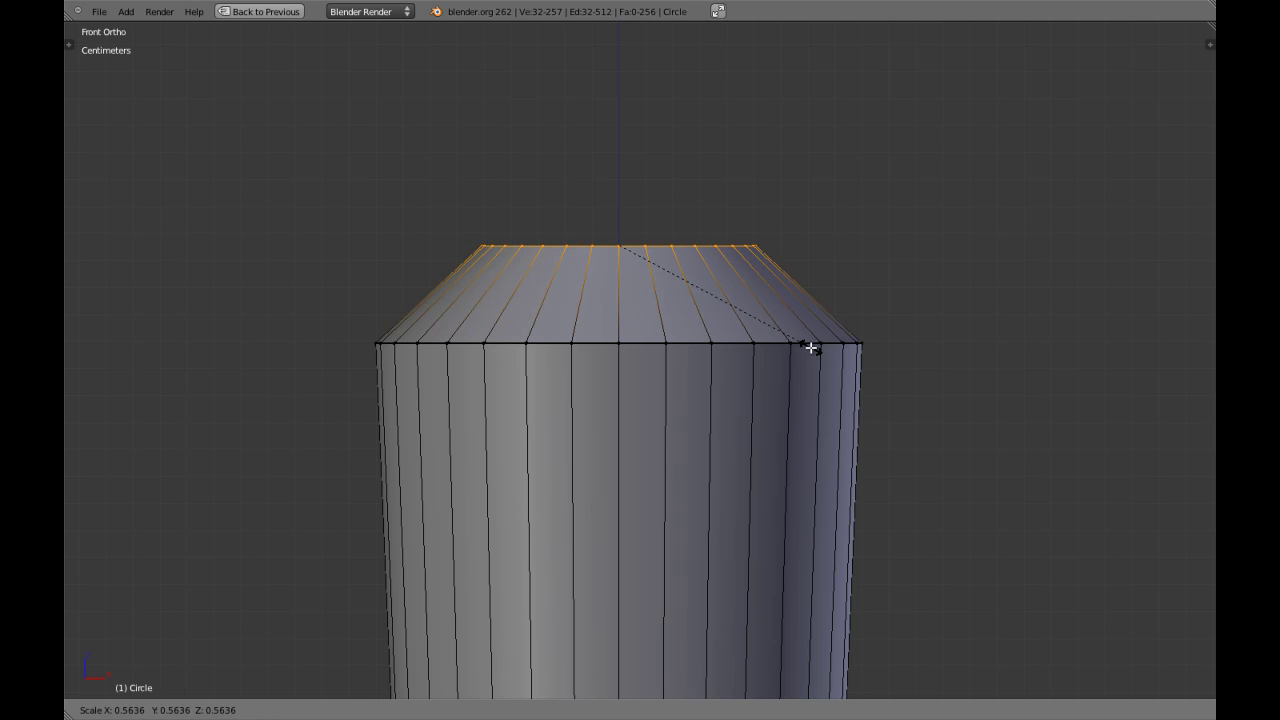
{"action": "type", "text": "0.45"}
{"action": "key", "text": "Return"}
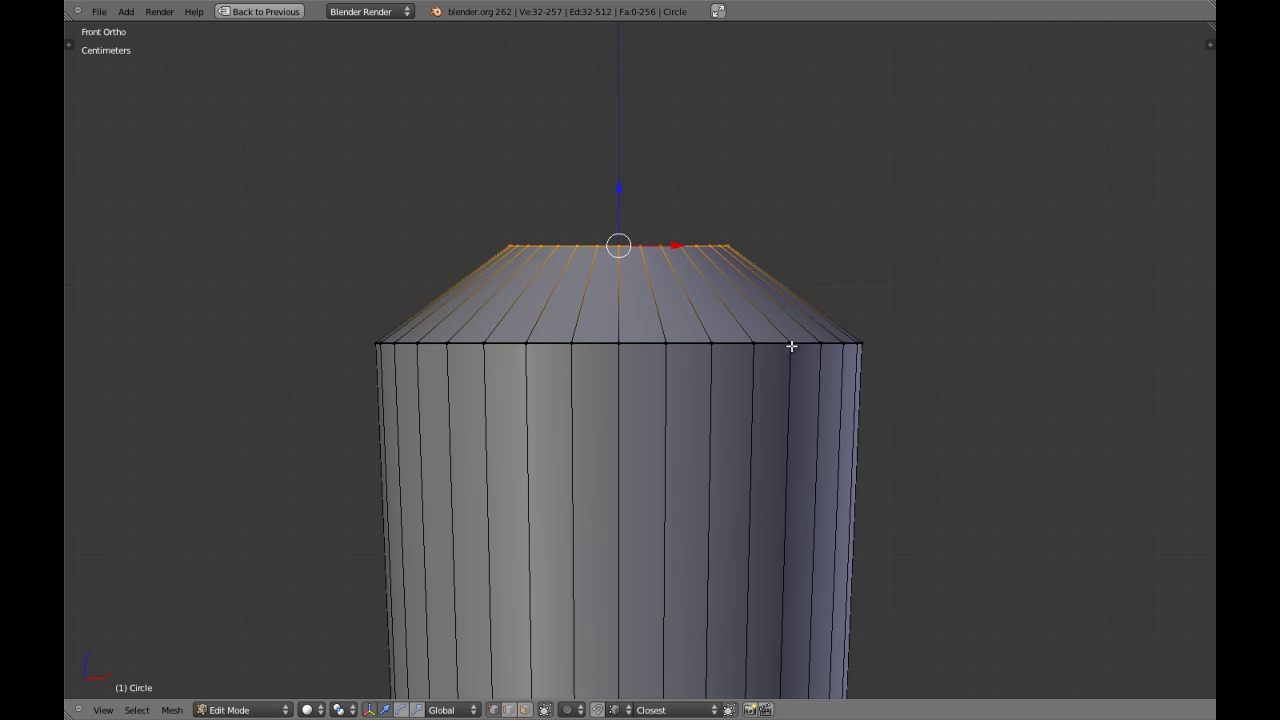
Deselect the mesh and sketch two curved Grease Pencil guides from the shoulder's outer edge up to the top ring
{"action": "scroll", "coordinate": [768, 349], "scroll_direction": "down", "scroll_amount": 3}
{"action": "scroll", "coordinate": [763, 351], "scroll_direction": "up", "scroll_amount": 3}
{"action": "middle_click_drag", "start_coordinate": [505, 332], "coordinate": [520, 360], "text": "shift"}
{"action": "key", "text": "a"}
{"action": "scroll", "coordinate": [520, 360], "scroll_direction": "up", "scroll_amount": 5}
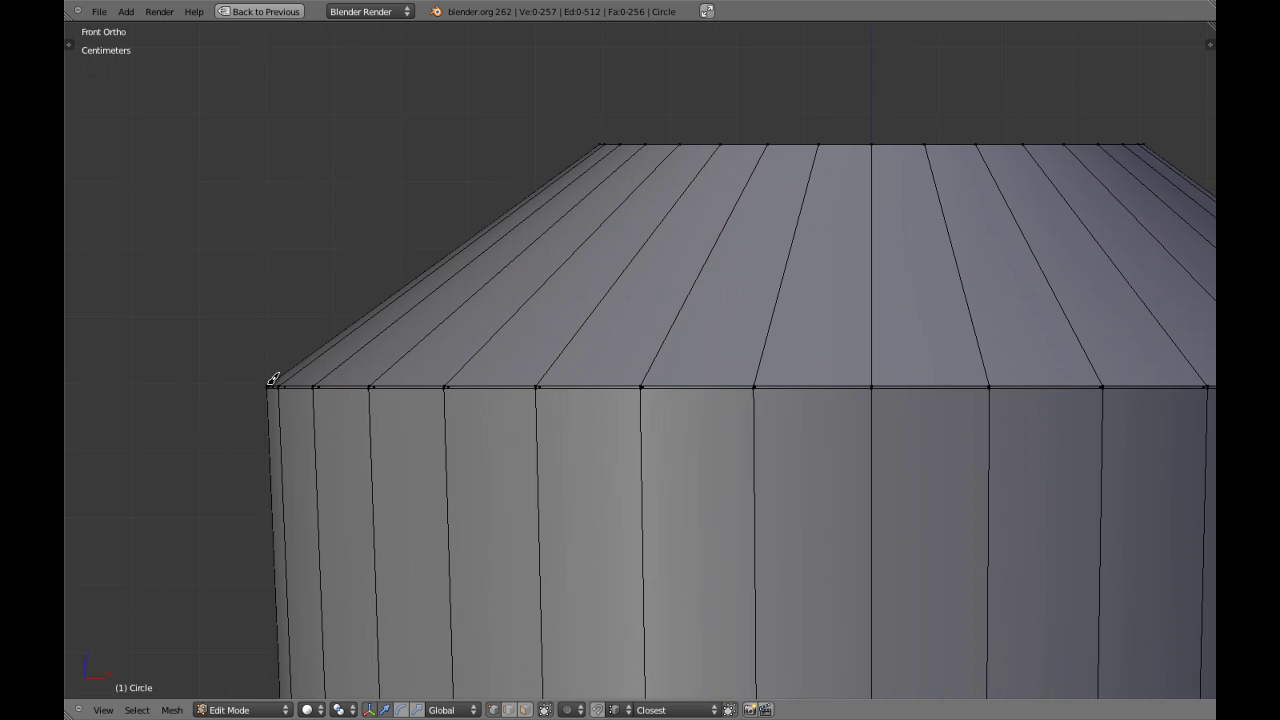
{"action": "mouse_move", "coordinate": [268, 384]}
{"action": "left_mouse_down"}
{"action": "mouse_move", "coordinate": [282, 284]}
{"action": "mouse_move", "coordinate": [348, 220]}
{"action": "mouse_move", "coordinate": [494, 152]}
{"action": "mouse_move", "coordinate": [600, 141]}
{"action": "left_mouse_up"}
{"action": "mouse_move", "coordinate": [606, 172]}
{"action": "middle_mouse_down", "text": "shift"}
{"action": "mouse_move", "coordinate": [589, 223]}
{"action": "mouse_move", "coordinate": [595, 260]}
{"action": "middle_mouse_up", "text": "shift"}
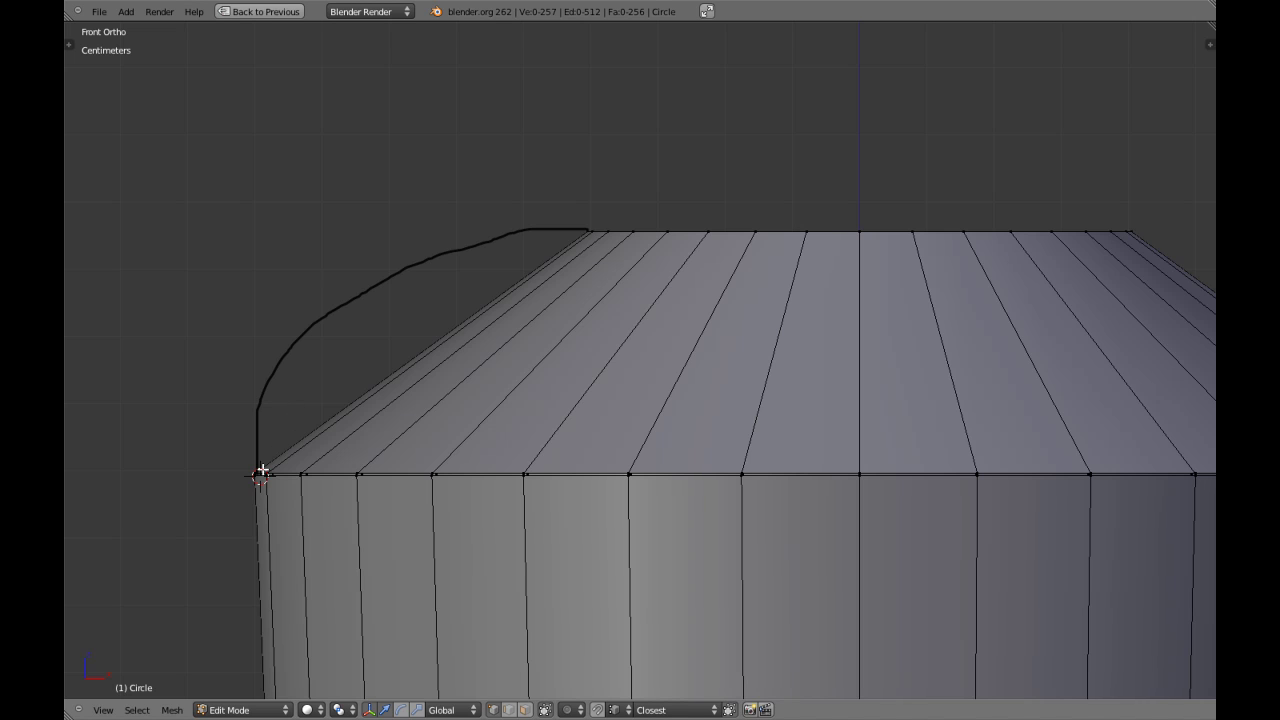
{"action": "mouse_move", "coordinate": [260, 473]}
{"action": "left_mouse_down"}
{"action": "mouse_move", "coordinate": [294, 414]}
{"action": "mouse_move", "coordinate": [402, 303]}
{"action": "mouse_move", "coordinate": [537, 238]}
{"action": "mouse_move", "coordinate": [590, 231]}
{"action": "left_mouse_up"}
Delete the Grease Pencil layer holding the curved guide strokes
{"action": "key", "text": "n"}
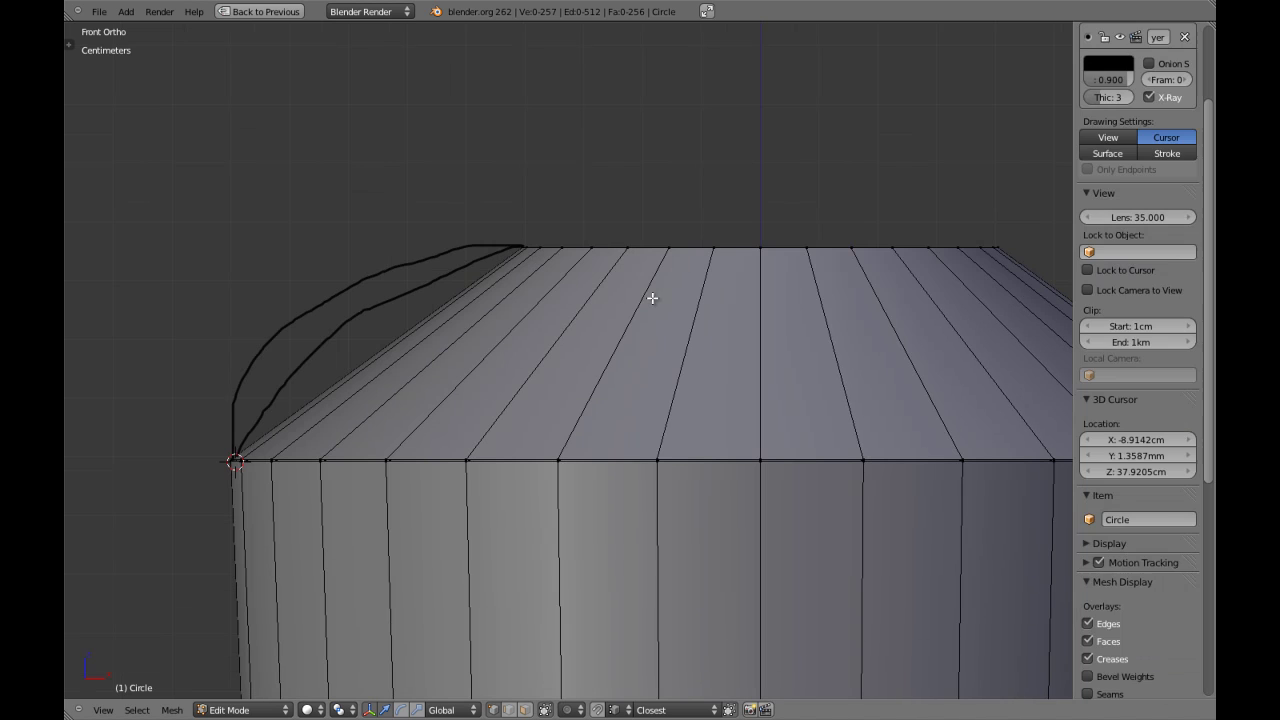
{"action": "scroll", "coordinate": [1188, 138], "scroll_direction": "up", "scroll_amount": 2}
{"action": "left_click", "coordinate": [1184, 101]}
{"action": "key", "text": "n"}
{"action": "scroll", "coordinate": [603, 371], "scroll_direction": "down", "scroll_amount": 2}
{"action": "key", "text": "a"}
{"action": "key", "text": "a"}
{"action": "middle_click_drag", "start_coordinate": [802, 404], "coordinate": [663, 410], "text": "shift"}
Return to Object Mode and save the scene over the existing file
{"action": "key", "text": "Tab"}
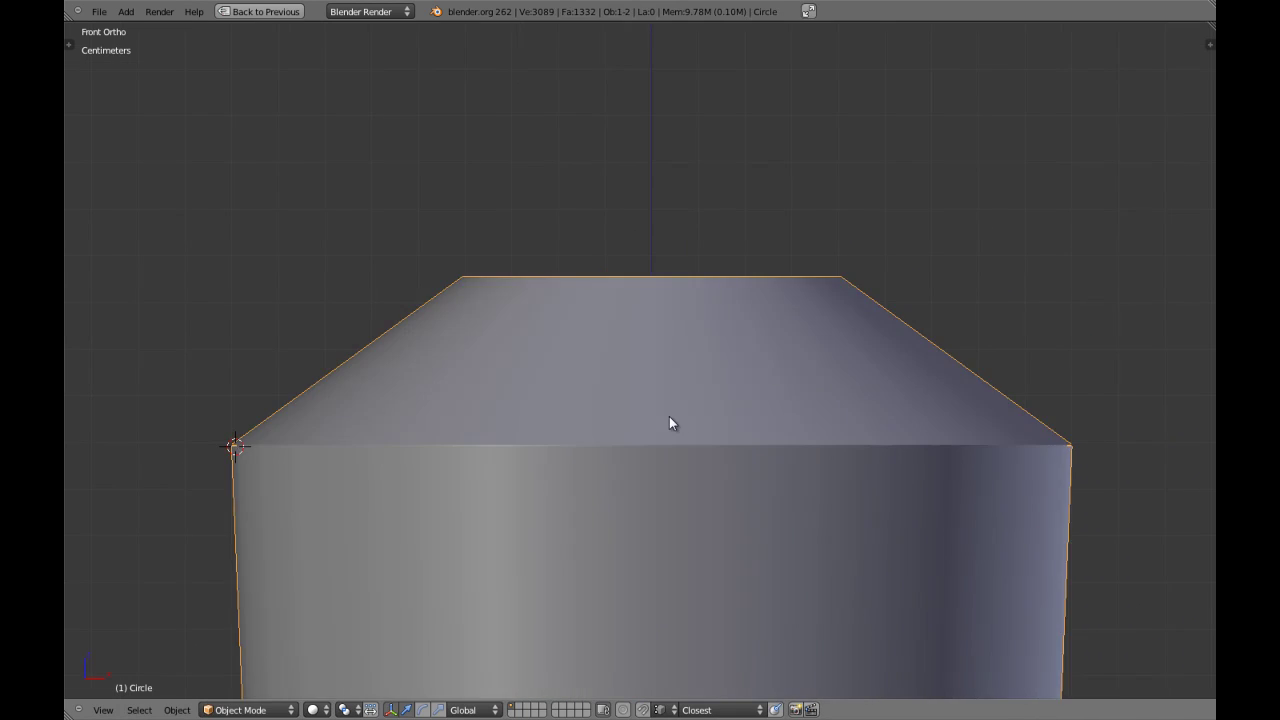
{"action": "scroll", "coordinate": [677, 417], "scroll_direction": "down", "scroll_amount": 4}
{"action": "key", "text": "ctrl+s"}
{"action": "left_click", "coordinate": [677, 417]}
{"action": "middle_click_drag", "start_coordinate": [762, 394], "coordinate": [646, 403], "text": "shift"}
Add a centred edge loop around the sloped shoulder in Edit Mode and scale it to about 1.16
{"action": "key", "text": "Tab"}
{"action": "scroll", "coordinate": [646, 410], "scroll_direction": "up", "scroll_amount": 3}
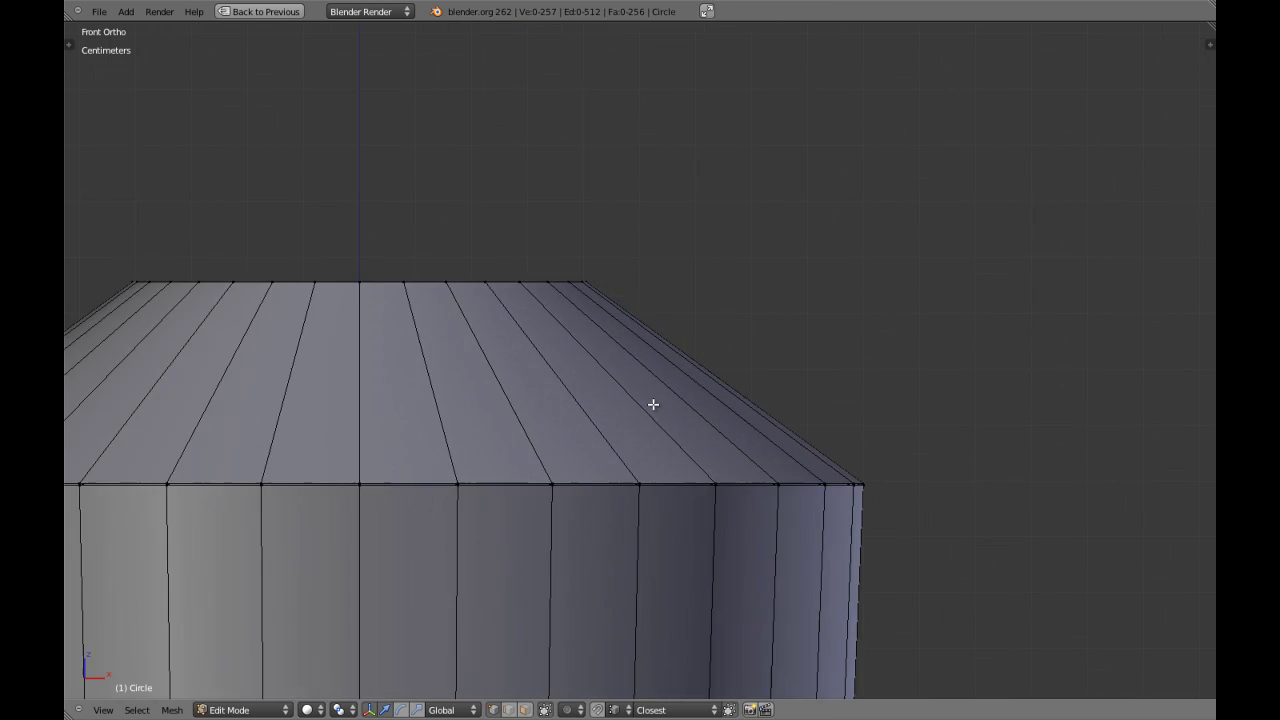
{"action": "key", "text": "a"}
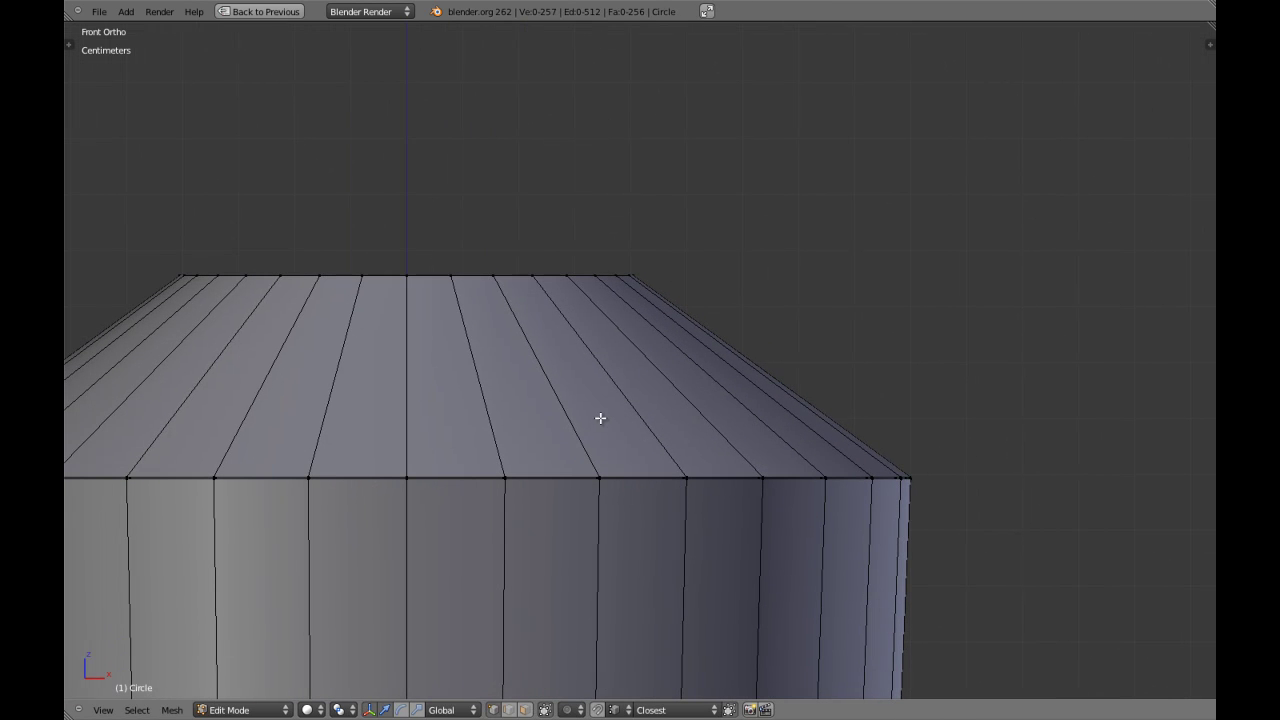
{"action": "key", "text": "ctrl+r"}
{"action": "left_click", "coordinate": [605, 384]}
{"action": "left_click", "coordinate": [606, 386]}
{"action": "scroll", "coordinate": [769, 477], "scroll_direction": "down", "scroll_amount": 4}
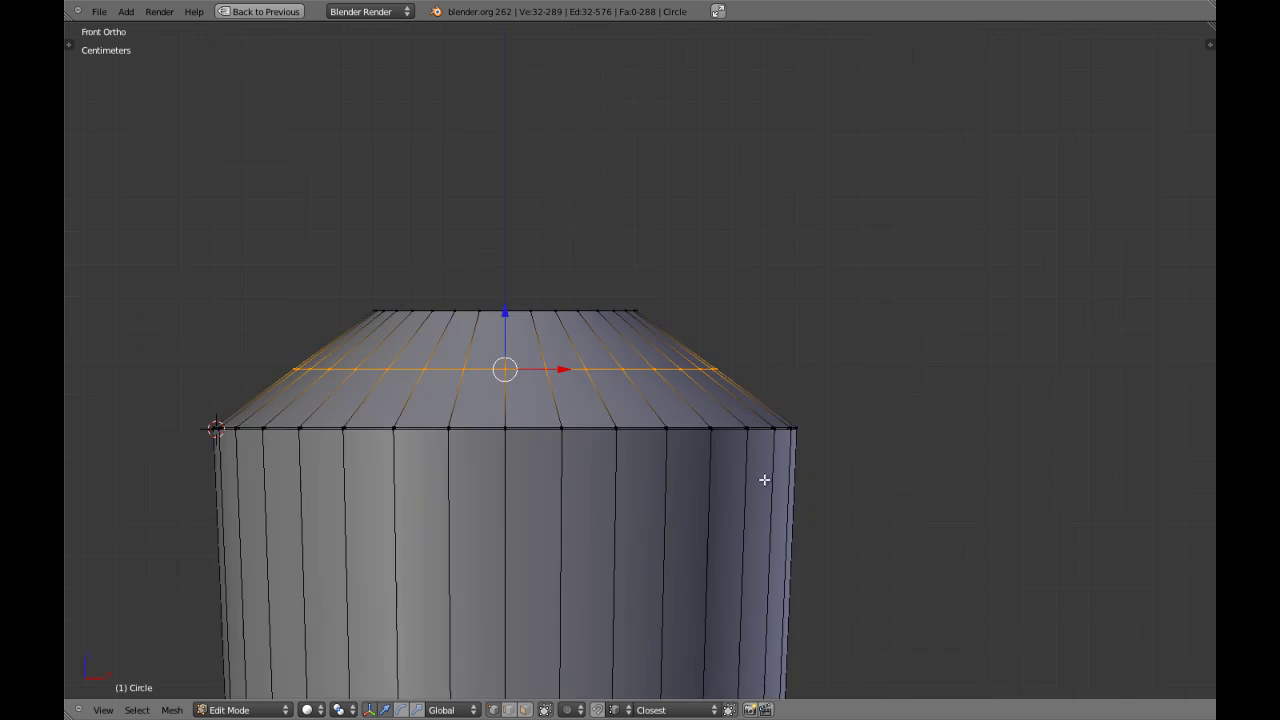
{"action": "middle_click_drag", "start_coordinate": [854, 511], "coordinate": [758, 485], "text": "shift"}
{"action": "scroll", "coordinate": [758, 485], "scroll_direction": "up", "scroll_amount": 1}
{"action": "key", "text": "s"}
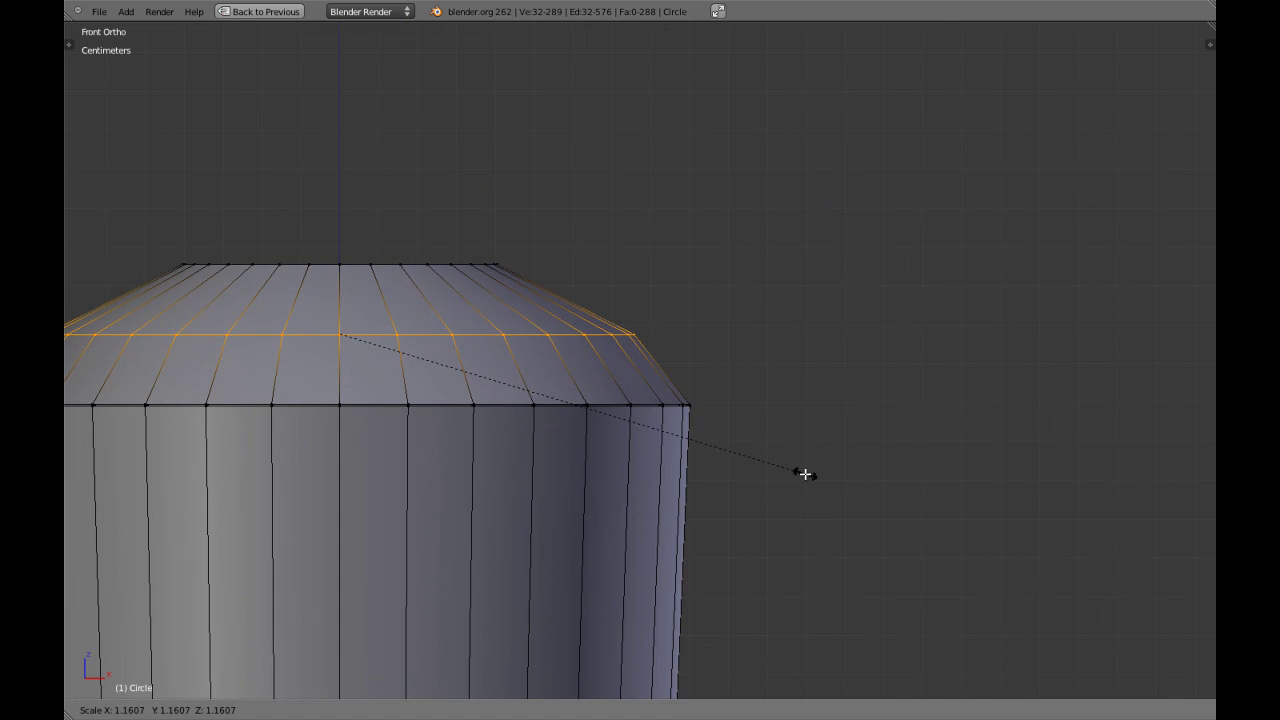
{"action": "left_click", "coordinate": [807, 474]}
Check the shoulder profile in Object Mode and scale its middle edge loop slightly further outward
{"action": "key", "text": "Tab"}
{"action": "scroll", "coordinate": [681, 465], "scroll_direction": "down", "scroll_amount": 3}
{"action": "scroll", "coordinate": [681, 472], "scroll_direction": "up", "scroll_amount": 5}
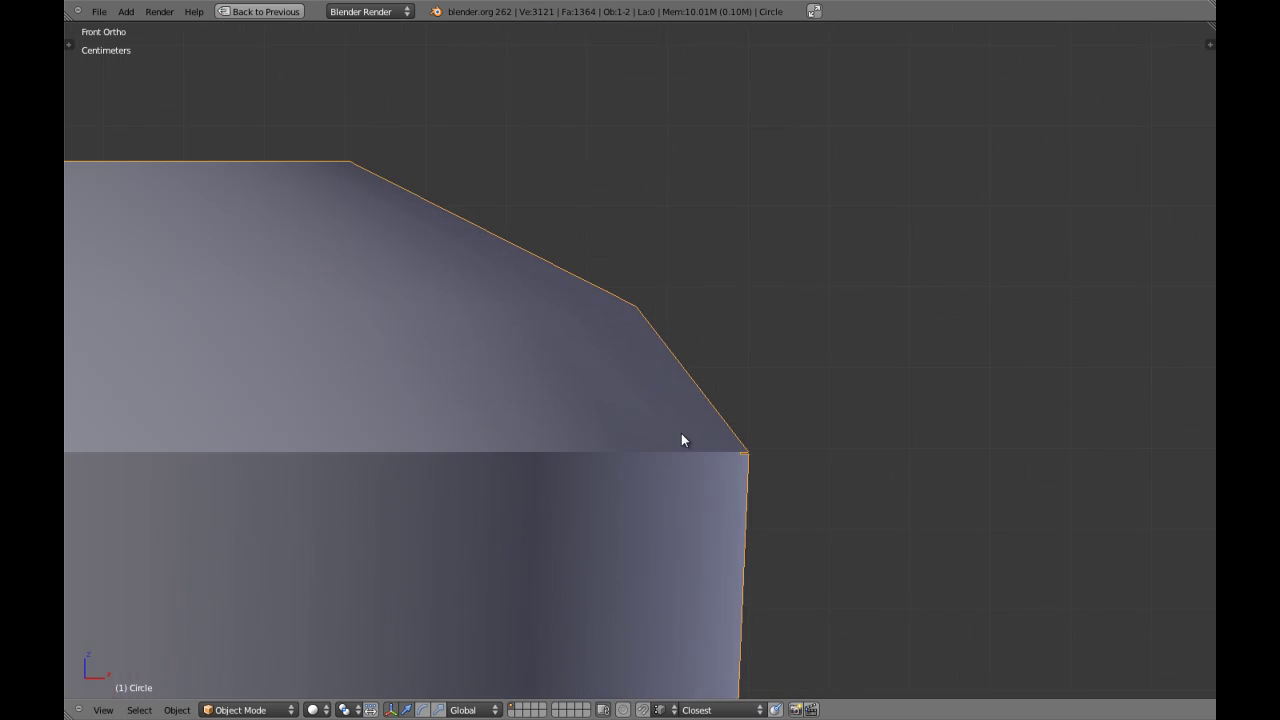
{"action": "key", "text": "Tab"}
{"action": "key", "text": "s"}
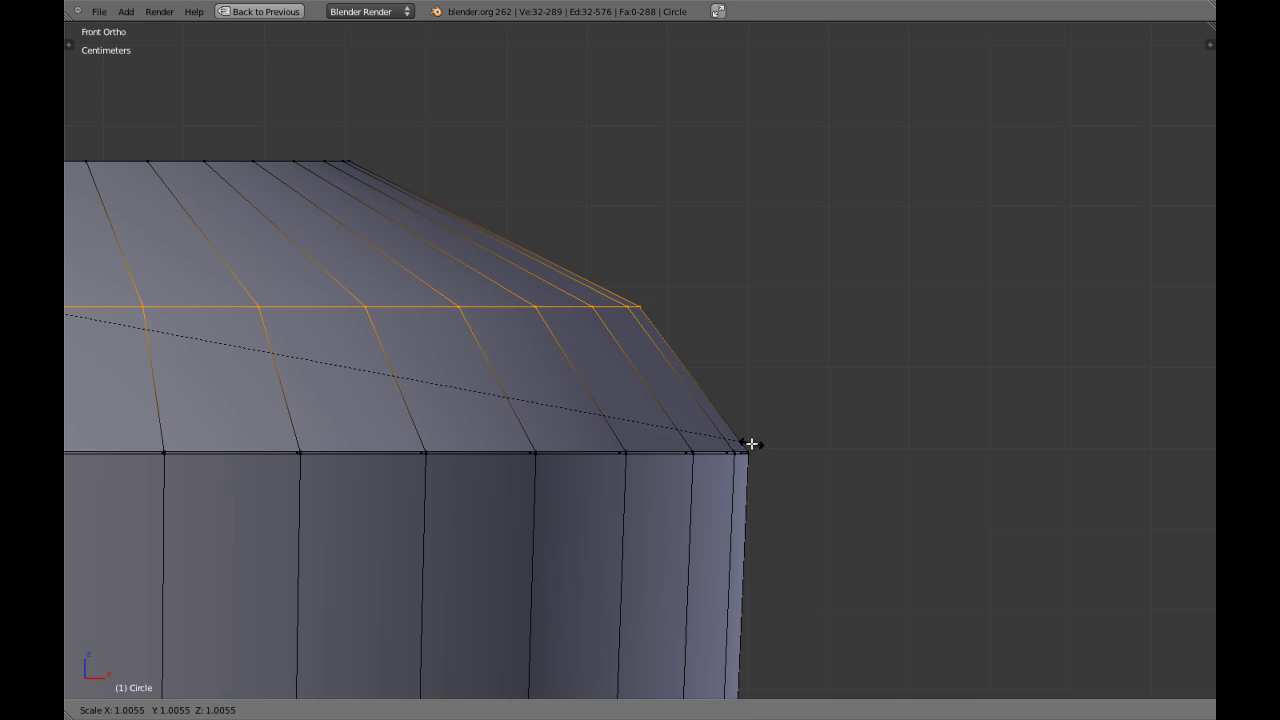
{"action": "left_click", "coordinate": [743, 441]}
Examine the vessel's faceted shoulder in Object Mode from the front and at an angle
{"action": "key", "text": "a"}
{"action": "scroll", "coordinate": [742, 443], "scroll_direction": "down", "scroll_amount": 4}
{"action": "middle_click_drag", "start_coordinate": [611, 423], "coordinate": [743, 423], "text": "shift"}
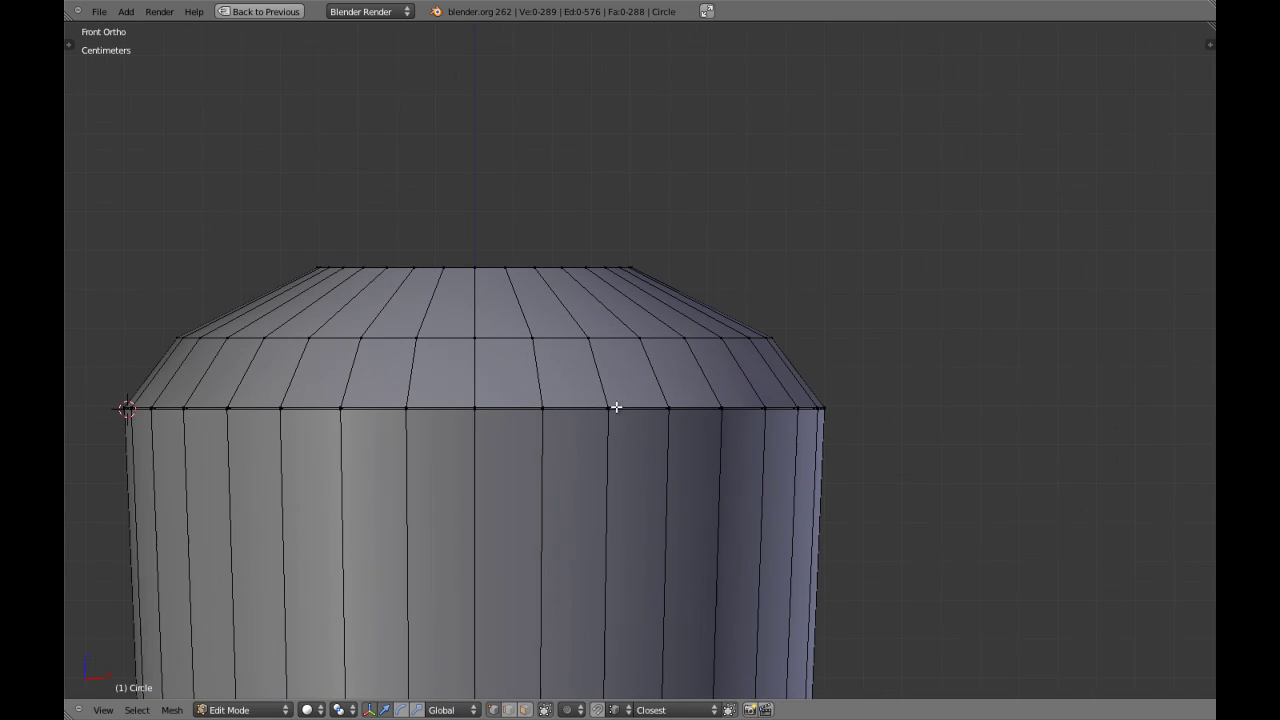
{"action": "scroll", "coordinate": [743, 421], "scroll_direction": "up", "scroll_amount": 2}
{"action": "key", "text": "Tab"}
{"action": "scroll", "coordinate": [714, 405], "scroll_direction": "down", "scroll_amount": 6}
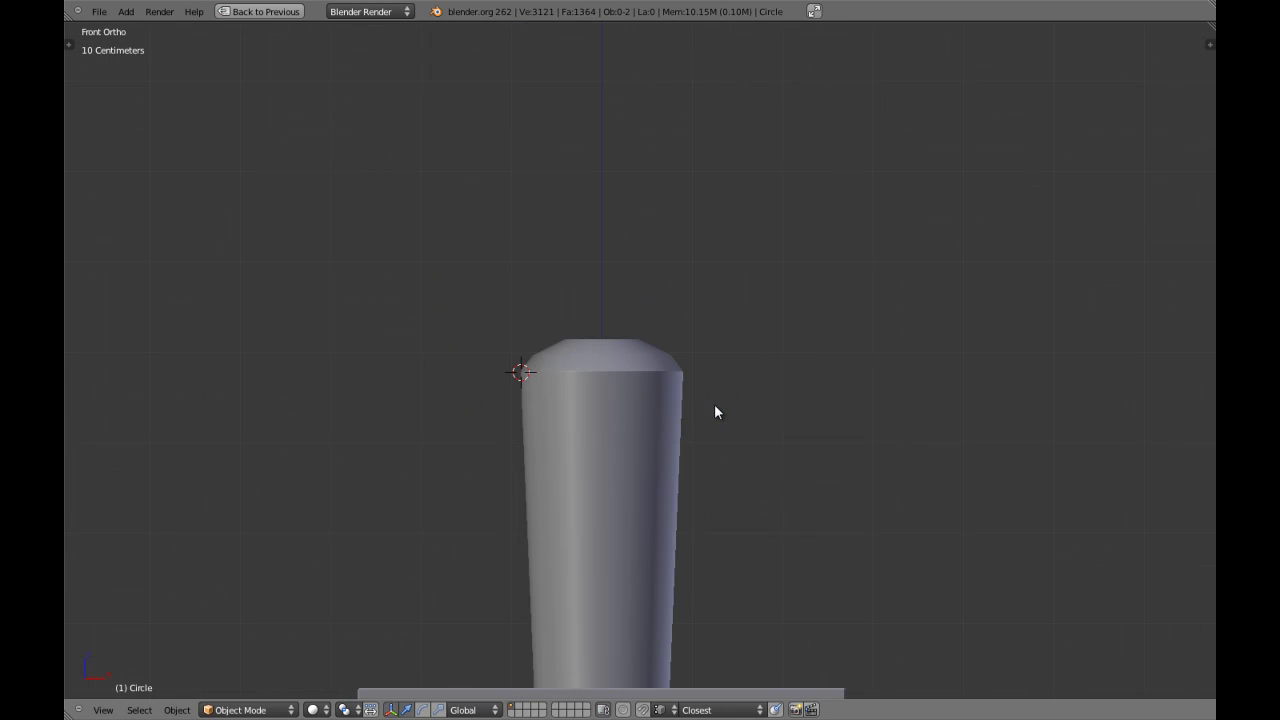
{"action": "middle_click_drag", "start_coordinate": [714, 405], "coordinate": [451, 411]}
{"action": "key", "text": "KP_1"}
Add a centred edge loop to the lower band of the shoulder and scale it to about 1.02
{"action": "key", "text": "Tab"}
{"action": "scroll", "coordinate": [648, 337], "scroll_direction": "up", "scroll_amount": 5}
{"action": "key", "text": "a"}
{"action": "scroll", "coordinate": [651, 337], "scroll_direction": "up", "scroll_amount": 3}
{"action": "key", "text": "a"}
{"action": "scroll", "coordinate": [674, 371], "scroll_direction": "up", "scroll_amount": 4}
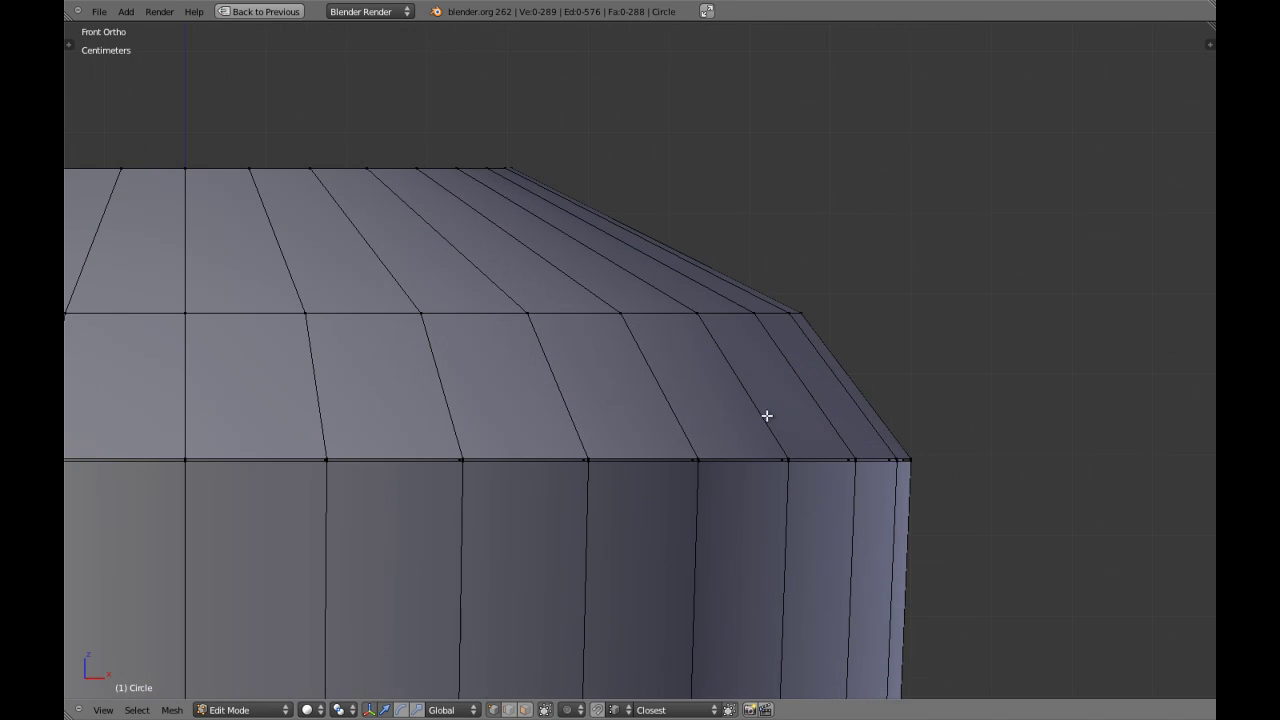
{"action": "key", "text": "ctrl+r"}
{"action": "left_click", "coordinate": [791, 407]}
{"action": "right_click", "coordinate": [791, 407]}
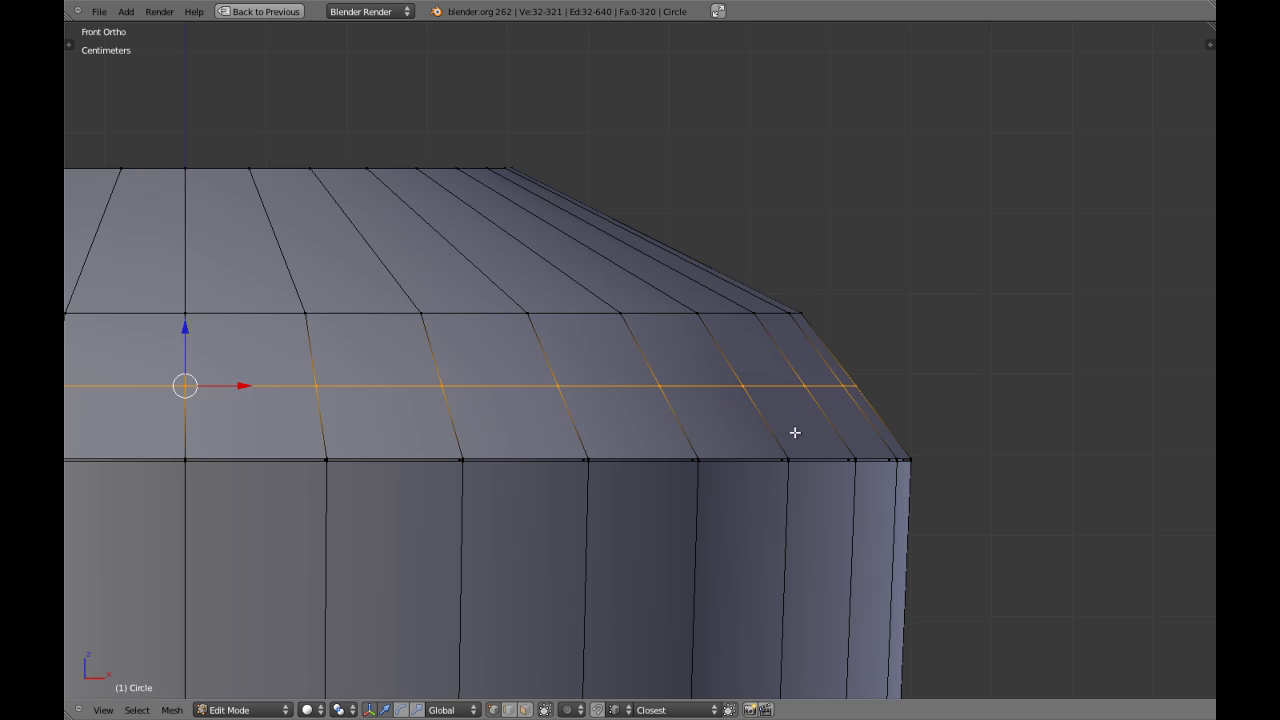
{"action": "key", "text": "s"}
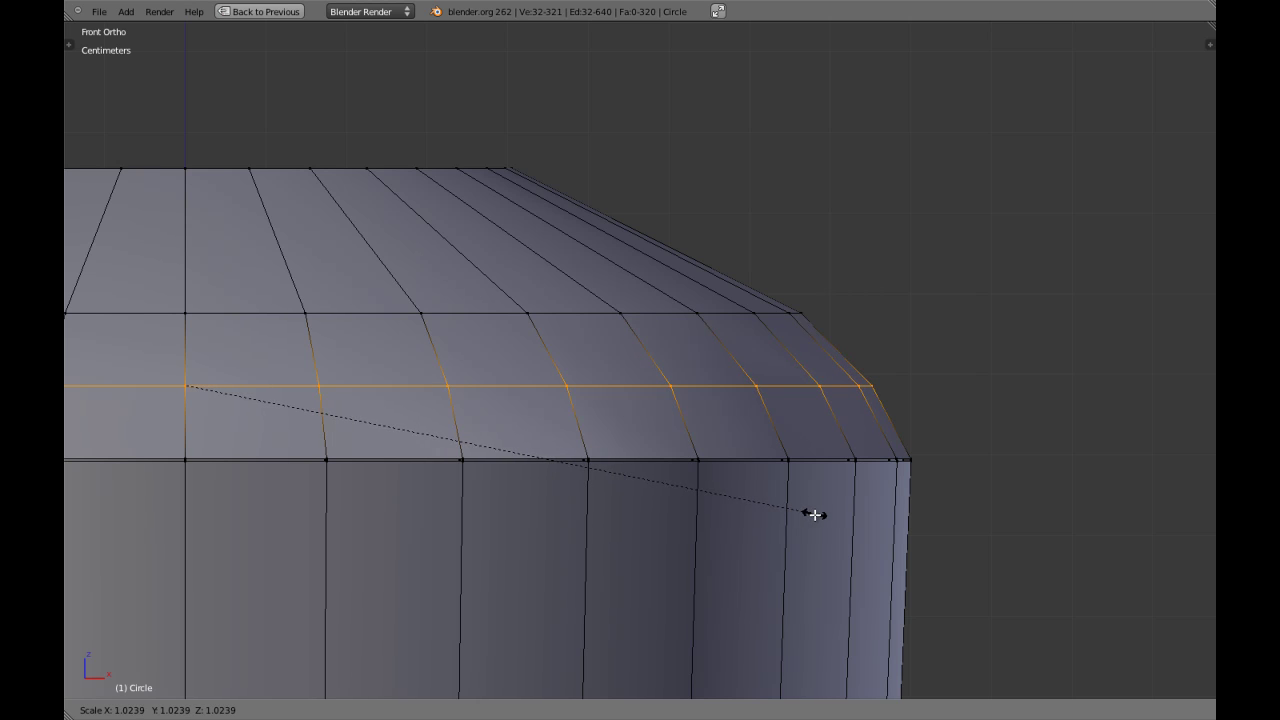
{"action": "left_click", "coordinate": [812, 514]}
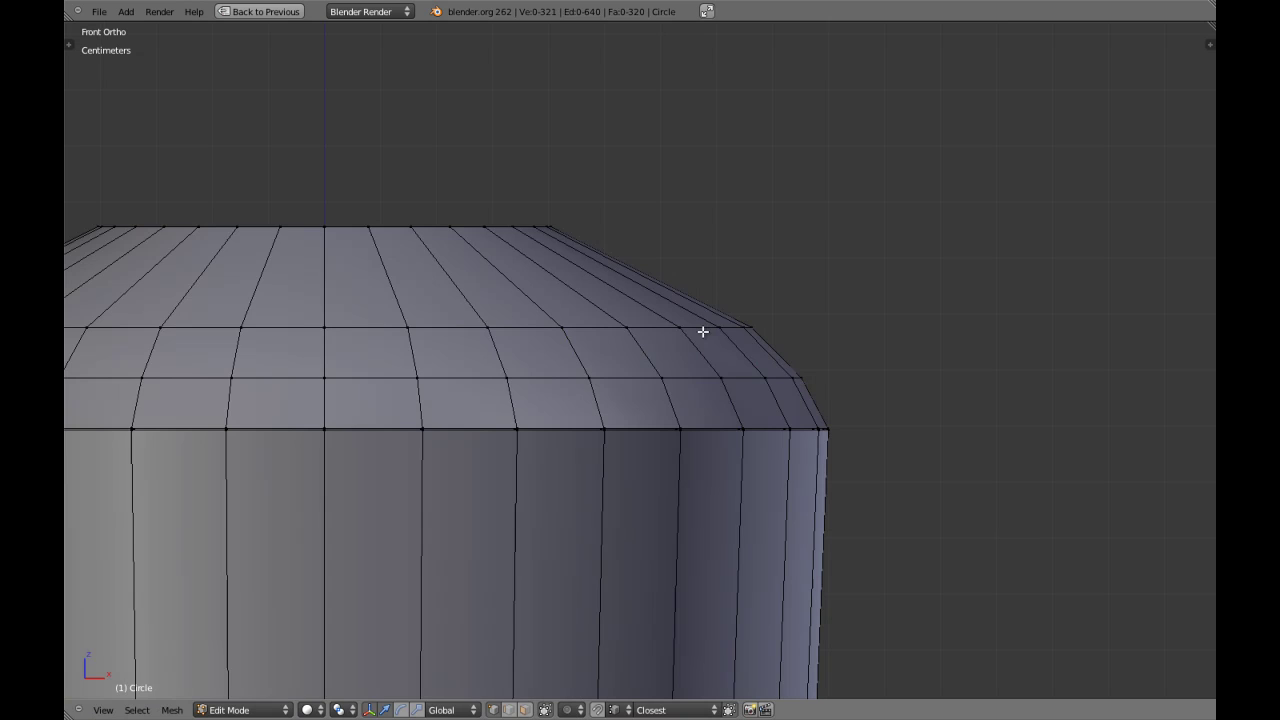
Add a centred edge loop to the wide upper band of the shoulder and scale it to about 1.12
{"action": "scroll", "coordinate": [703, 332], "scroll_direction": "down", "scroll_amount": 1}
{"action": "key", "text": "ctrl+r"}
{"action": "left_click", "coordinate": [537, 306]}
{"action": "right_click", "coordinate": [537, 306]}
{"action": "middle_click_drag", "start_coordinate": [561, 322], "coordinate": [611, 361], "text": "shift"}
{"action": "scroll", "coordinate": [751, 413], "scroll_direction": "up", "scroll_amount": 4}
{"action": "key", "text": "s"}
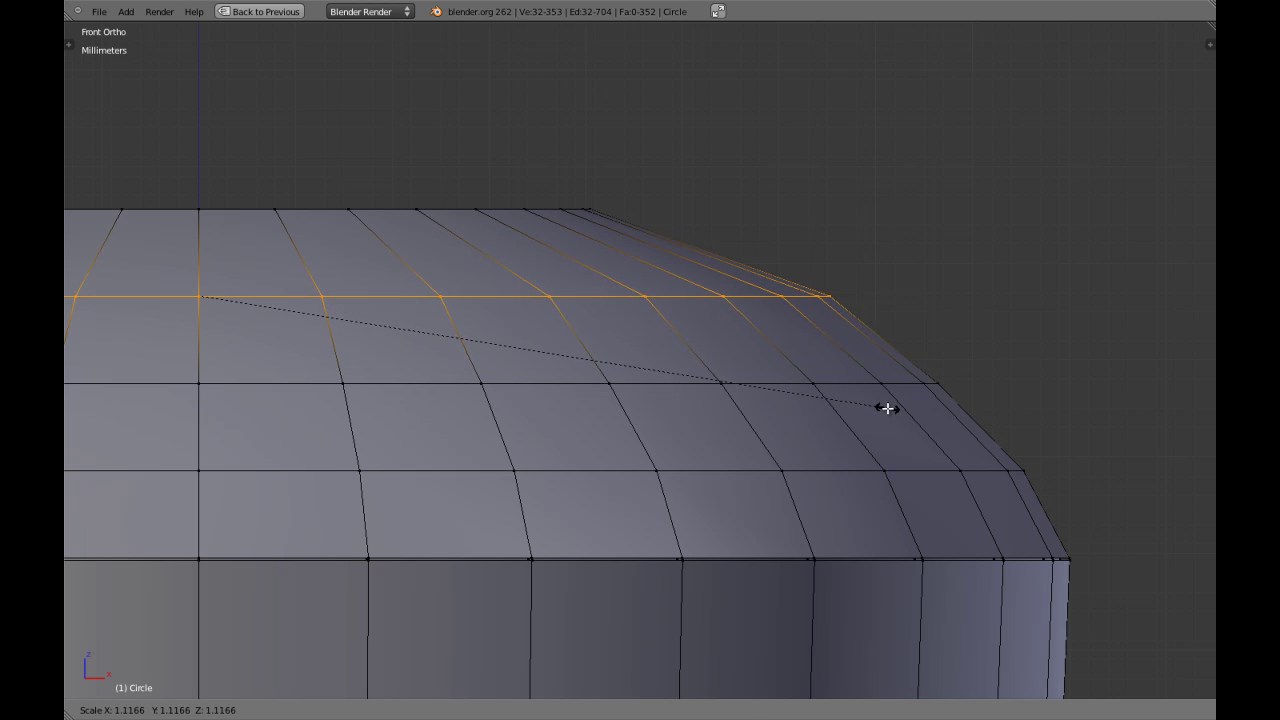
{"action": "left_click", "coordinate": [890, 410]}
Examine the shoulder's silhouette in Object Mode from the front and at a slight angle
{"action": "key", "text": "Tab"}
{"action": "scroll", "coordinate": [914, 436], "scroll_direction": "down", "scroll_amount": 10}
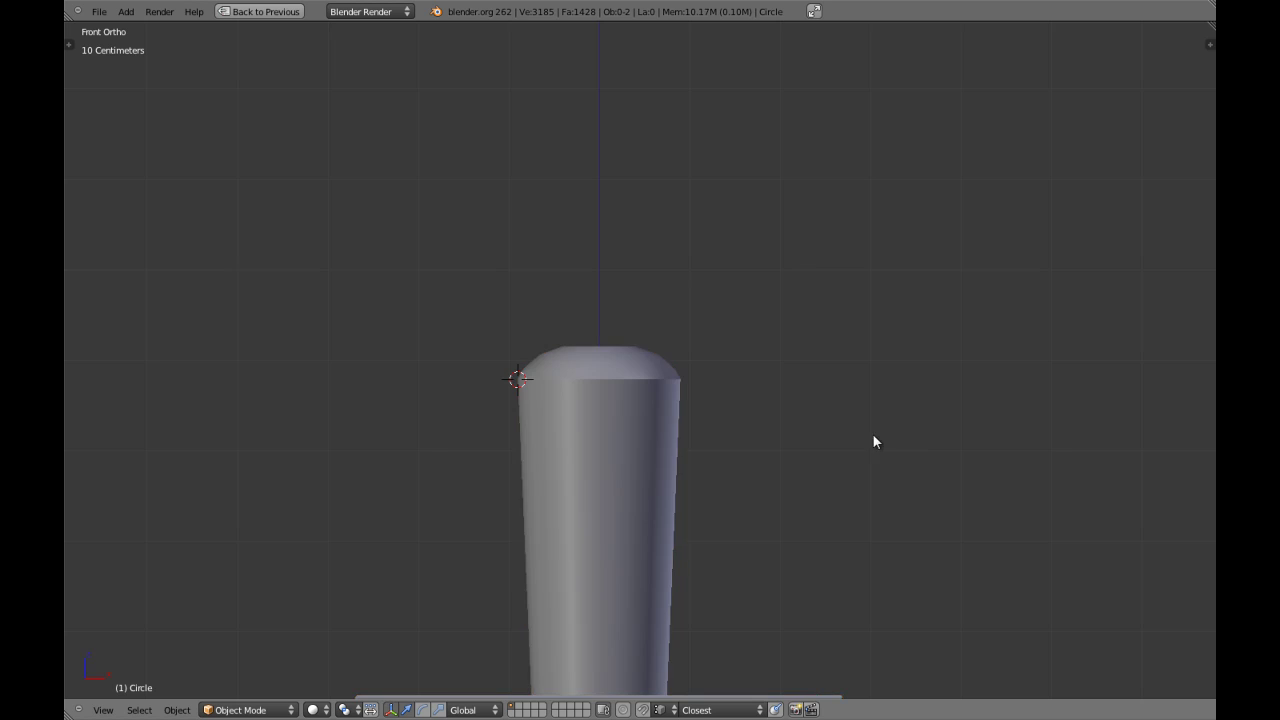
{"action": "scroll", "coordinate": [824, 434], "scroll_direction": "up", "scroll_amount": 5}
{"action": "middle_click_drag", "start_coordinate": [518, 425], "coordinate": [647, 410], "text": "shift"}
{"action": "scroll", "coordinate": [677, 389], "scroll_direction": "down", "scroll_amount": 4}
{"action": "scroll", "coordinate": [691, 389], "scroll_direction": "up", "scroll_amount": 5}
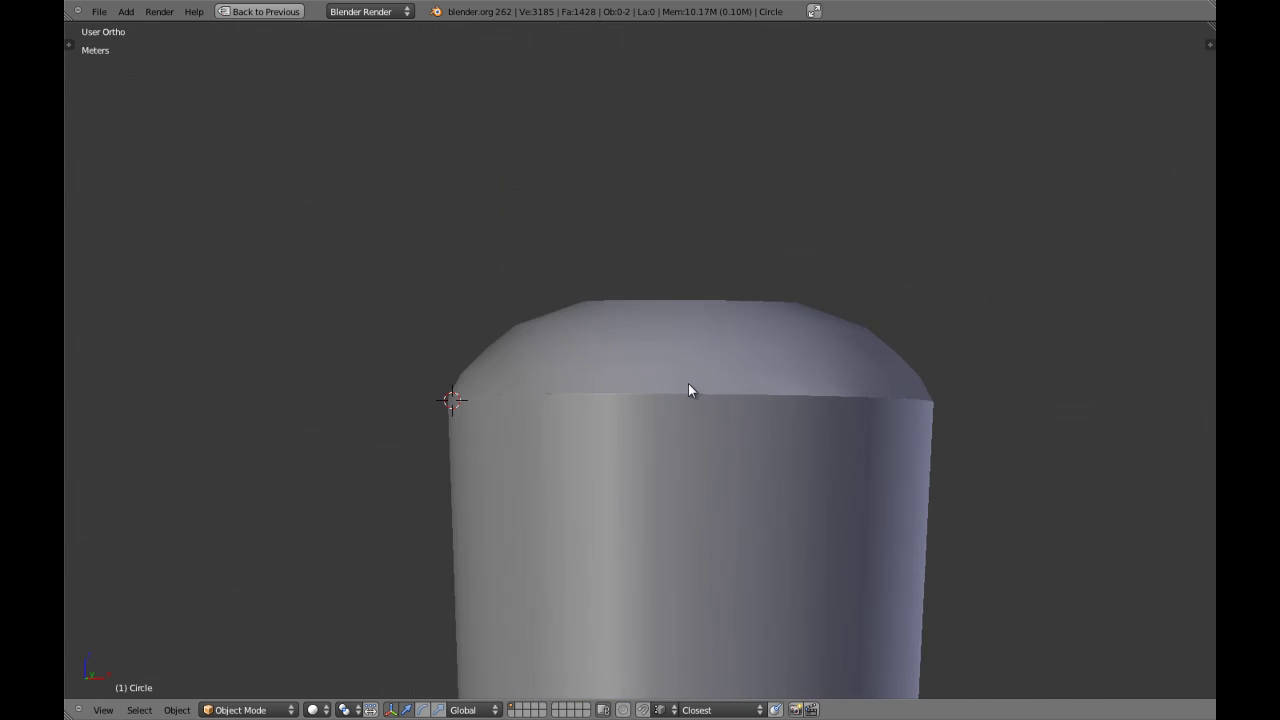
{"action": "scroll", "coordinate": [691, 389], "scroll_direction": "up", "scroll_amount": 4}
{"action": "middle_click_drag", "start_coordinate": [478, 372], "coordinate": [341, 372], "text": "shift"}
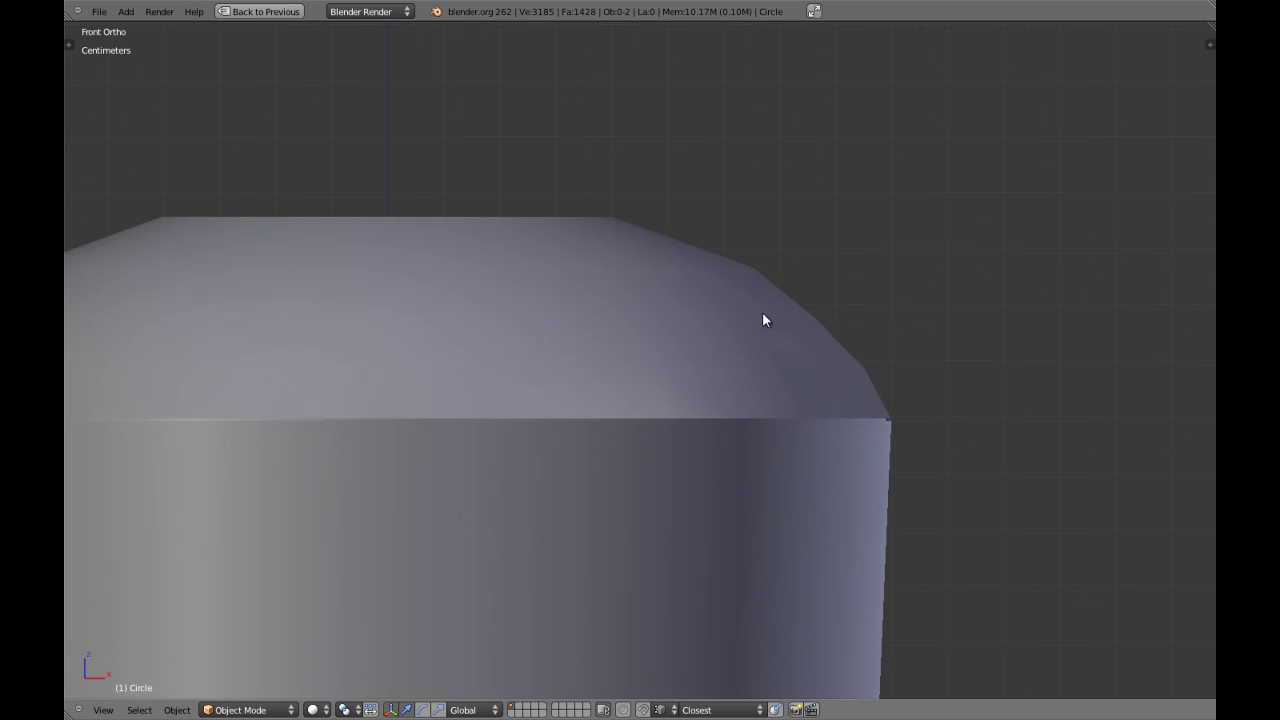
{"action": "scroll", "coordinate": [873, 366], "scroll_direction": "up", "scroll_amount": 5}
Add a centred edge loop to the lowest of the four shoulder bands in Edit Mode and scale it slightly outward
{"action": "key", "text": "Tab"}
{"action": "scroll", "coordinate": [877, 366], "scroll_direction": "down", "scroll_amount": 9}
{"action": "key", "text": "a"}
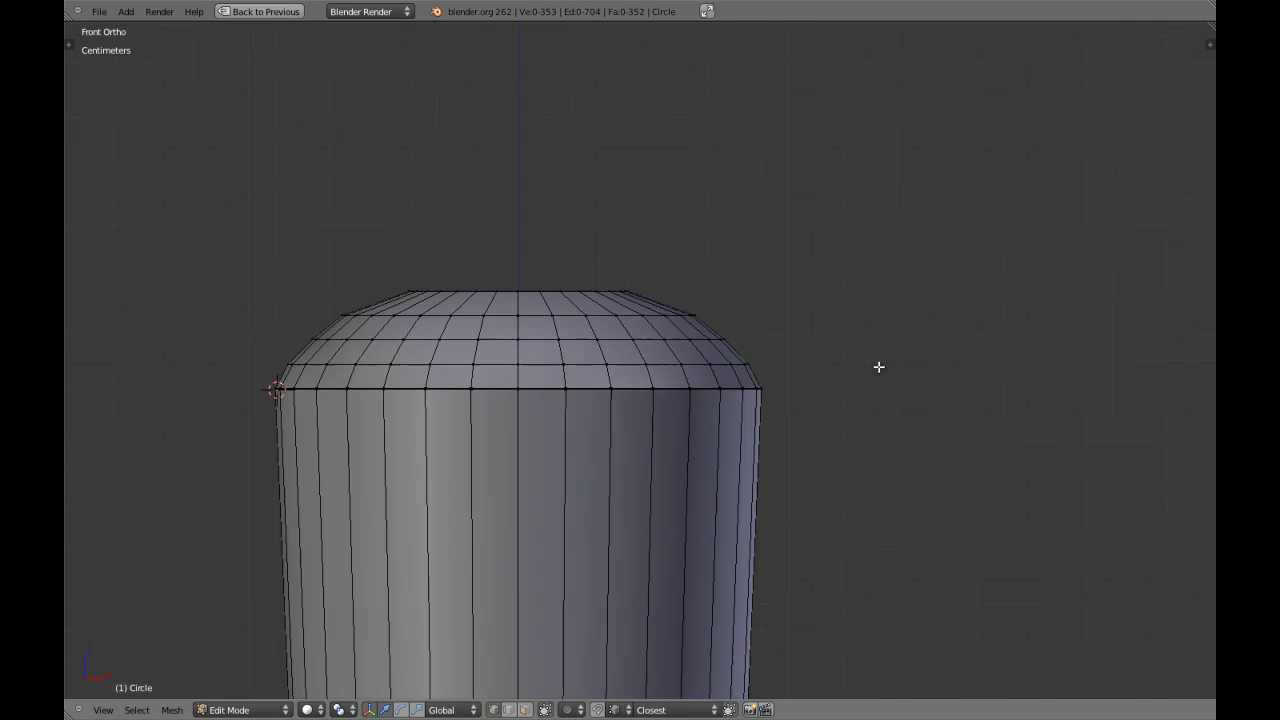
{"action": "key", "text": "a"}
{"action": "middle_click_drag", "start_coordinate": [665, 355], "coordinate": [656, 423], "text": "shift"}
{"action": "scroll", "coordinate": [656, 423], "scroll_direction": "up", "scroll_amount": 5}
{"action": "scroll", "coordinate": [680, 415], "scroll_direction": "up", "scroll_amount": 2}
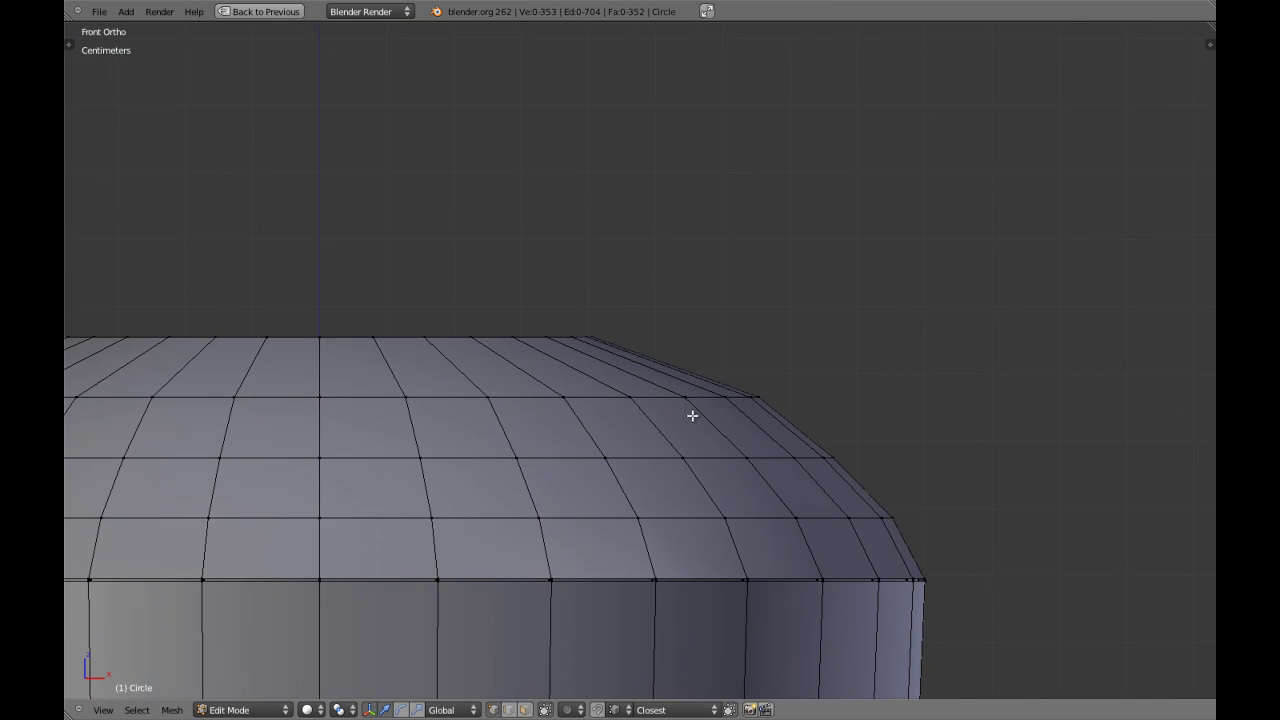
{"action": "key", "text": "ctrl+r"}
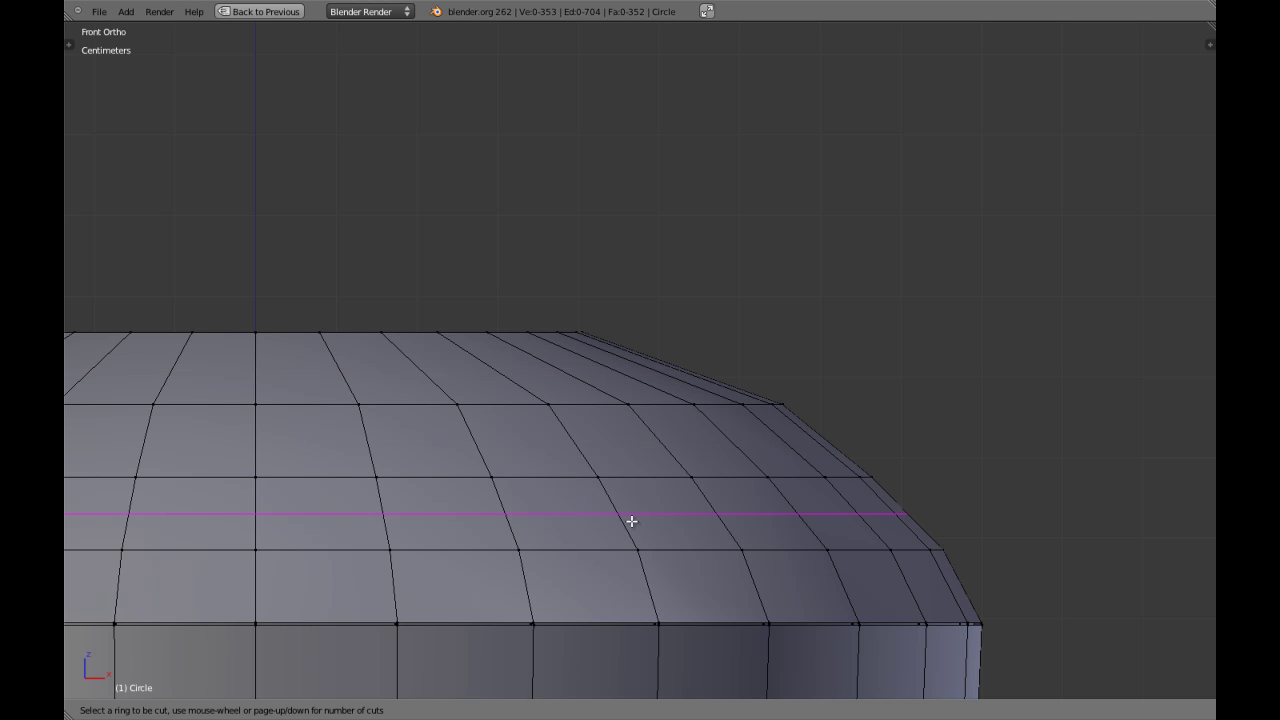
{"action": "left_click", "coordinate": [659, 579]}
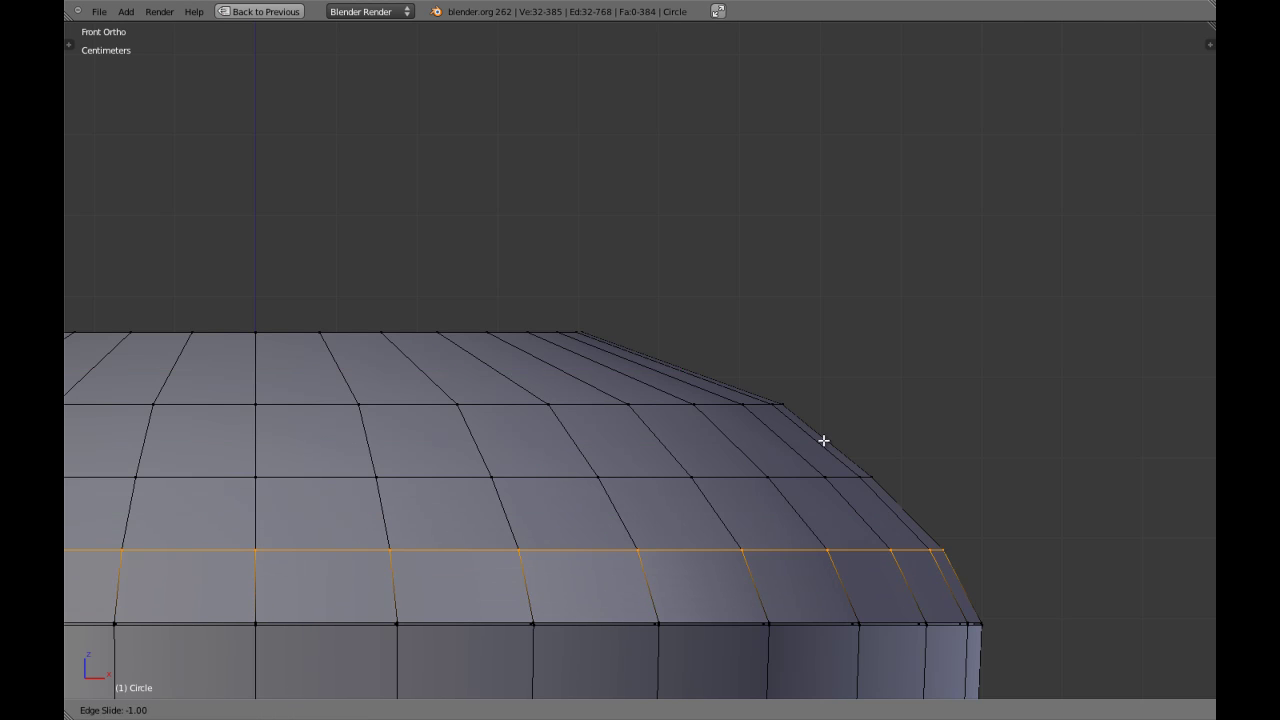
{"action": "left_click", "coordinate": [923, 583]}
{"action": "scroll", "coordinate": [797, 374], "scroll_direction": "up", "scroll_amount": 2}
{"action": "middle_click_drag", "start_coordinate": [870, 471], "coordinate": [851, 455], "text": "shift"}
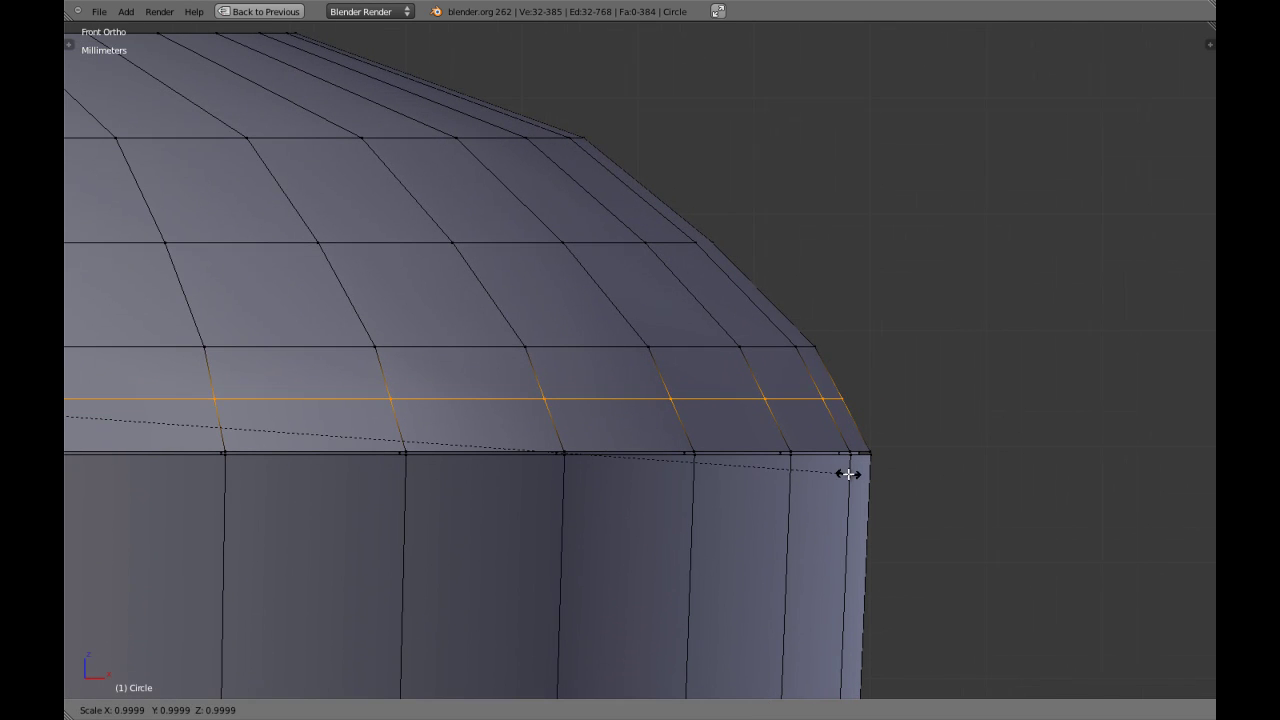
{"action": "left_click", "coordinate": [917, 482]}
{"action": "key", "text": "a"}
Add a centred edge loop to the third shoulder band from the top and scale it slightly outward
{"action": "middle_click_drag", "start_coordinate": [699, 370], "coordinate": [777, 414], "text": "shift"}
{"action": "key", "text": "ctrl+r"}
{"action": "left_click", "coordinate": [795, 337]}
{"action": "right_click", "coordinate": [797, 336]}
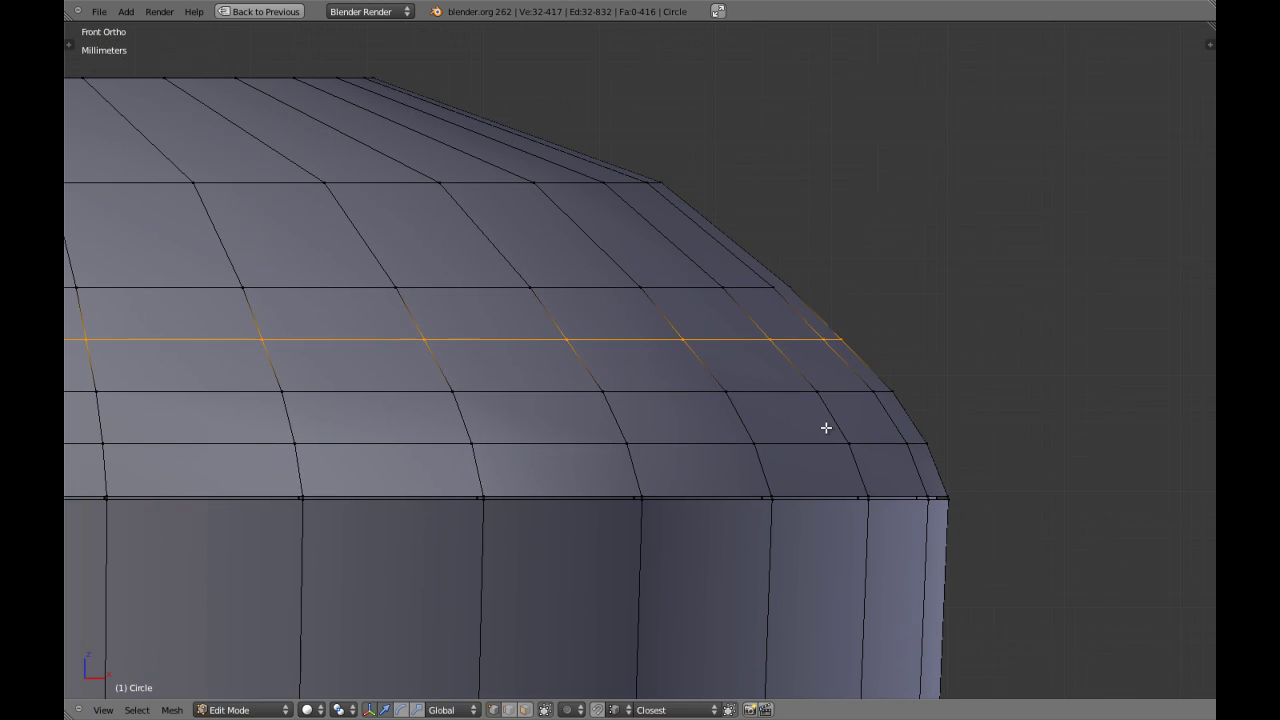
{"action": "key", "text": "s"}
{"action": "left_click", "coordinate": [885, 428]}
{"action": "key", "text": "a"}
Add a centred edge loop to the second shoulder band from the top and scale it slightly outward
{"action": "scroll", "coordinate": [883, 426], "scroll_direction": "down", "scroll_amount": 3}
{"action": "middle_click_drag", "start_coordinate": [629, 331], "coordinate": [660, 354], "text": "shift"}
{"action": "key", "text": "a"}
{"action": "key", "text": "a"}
{"action": "scroll", "coordinate": [641, 348], "scroll_direction": "up", "scroll_amount": 1}
{"action": "key", "text": "ctrl+r"}
{"action": "left_click", "coordinate": [672, 351]}
{"action": "right_click", "coordinate": [678, 354]}
{"action": "key", "text": "s"}
{"action": "left_click", "coordinate": [774, 407]}
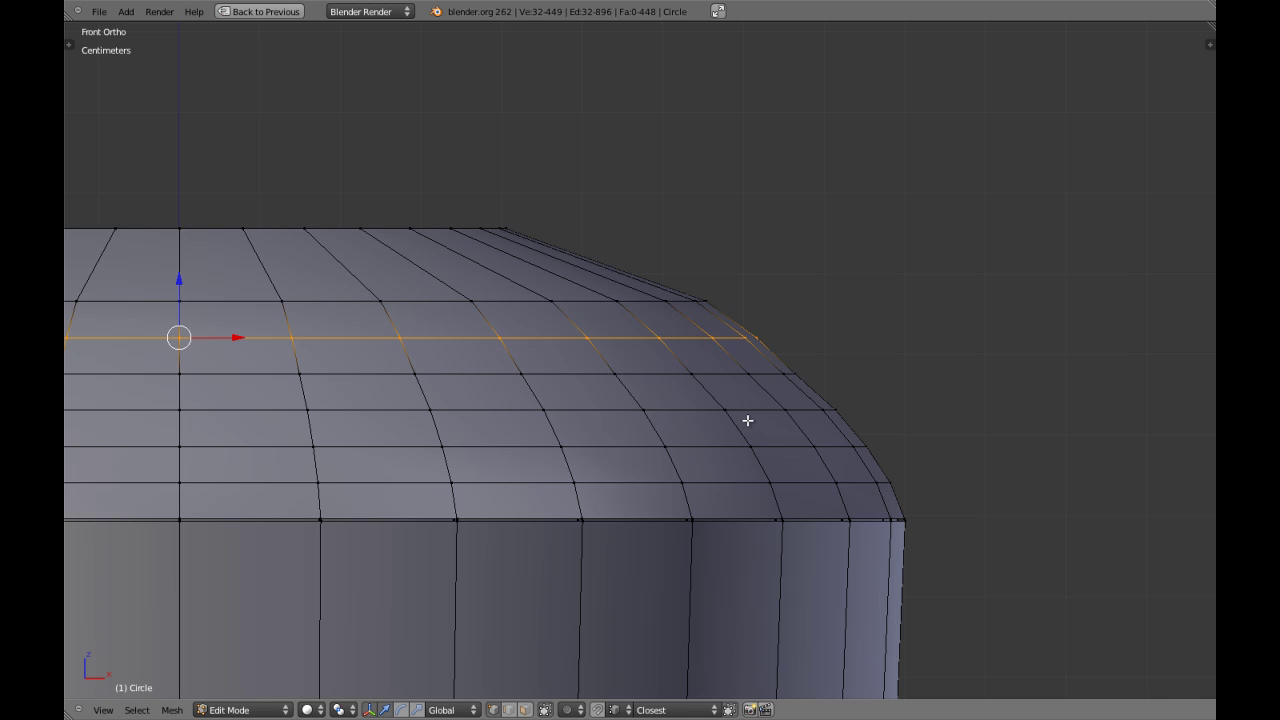
Scale the newest shoulder edge loop to about 1.01 and the loop directly below it slightly outward
{"action": "scroll", "coordinate": [812, 441], "scroll_direction": "up", "scroll_amount": 1}
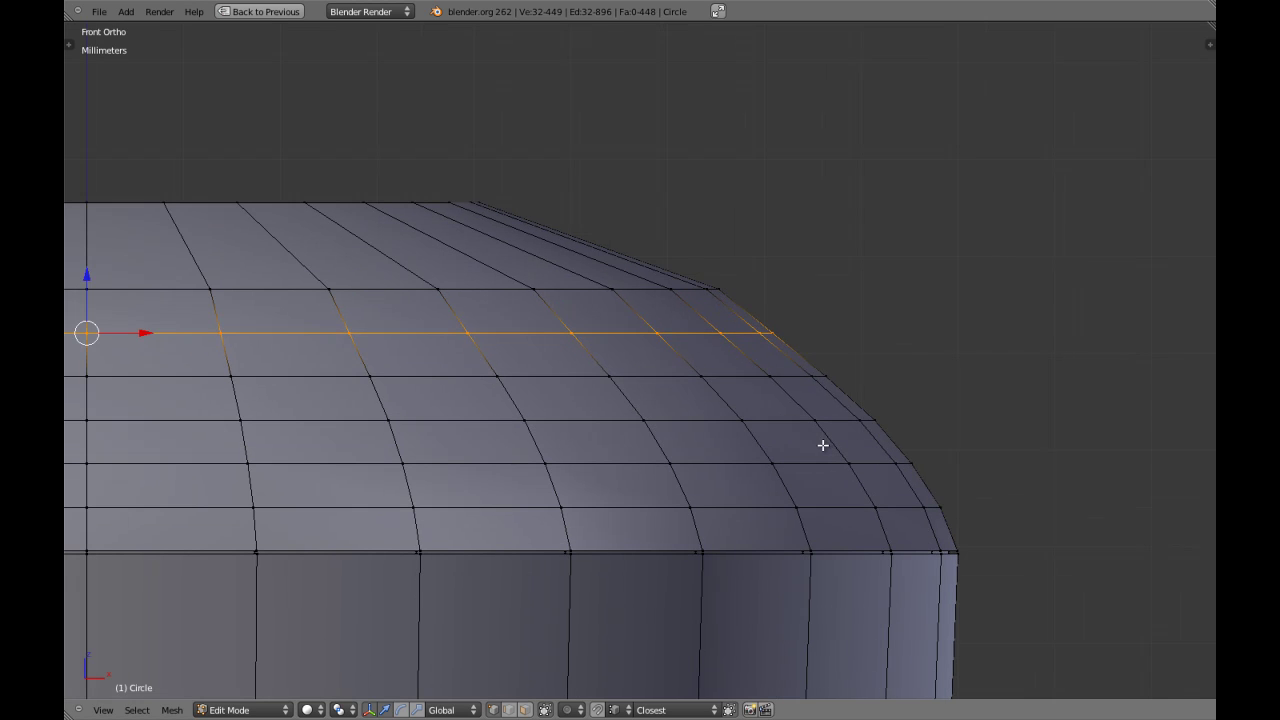
{"action": "key", "text": "s"}
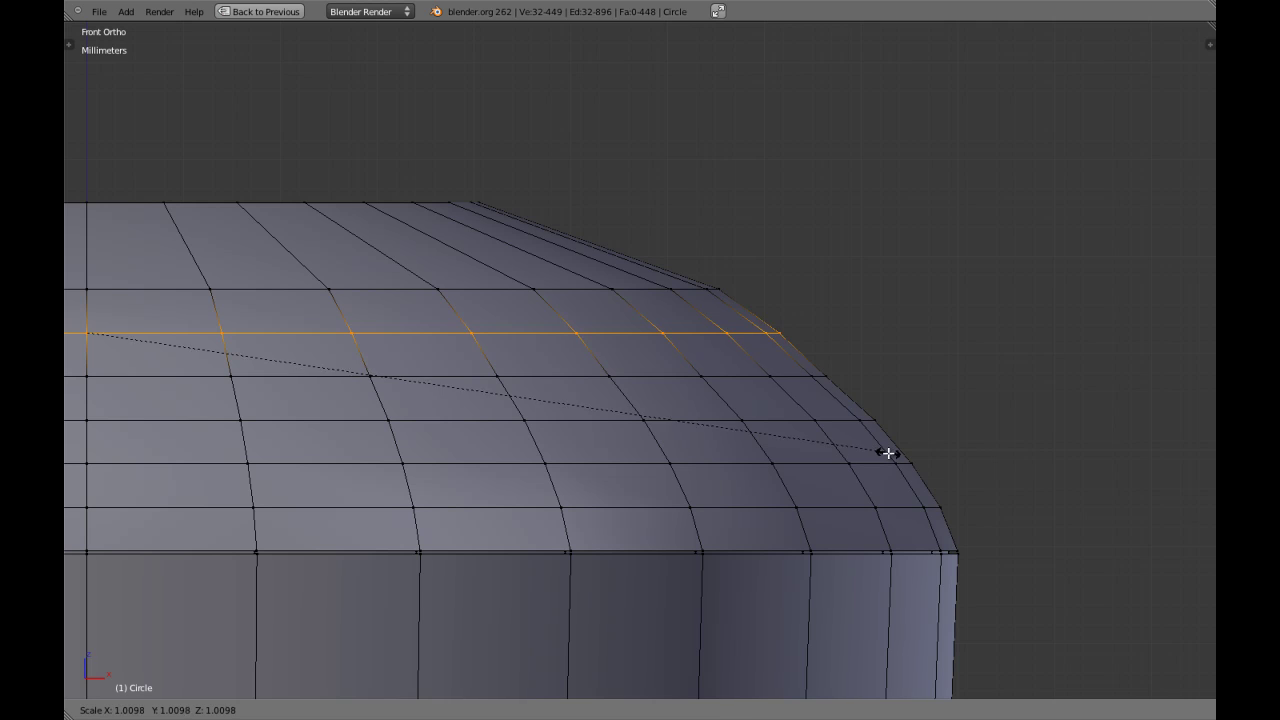
{"action": "left_click", "coordinate": [888, 453]}
{"action": "key", "text": "a"}
{"action": "right_click", "coordinate": [755, 378], "text": "alt"}
{"action": "key", "text": "s"}
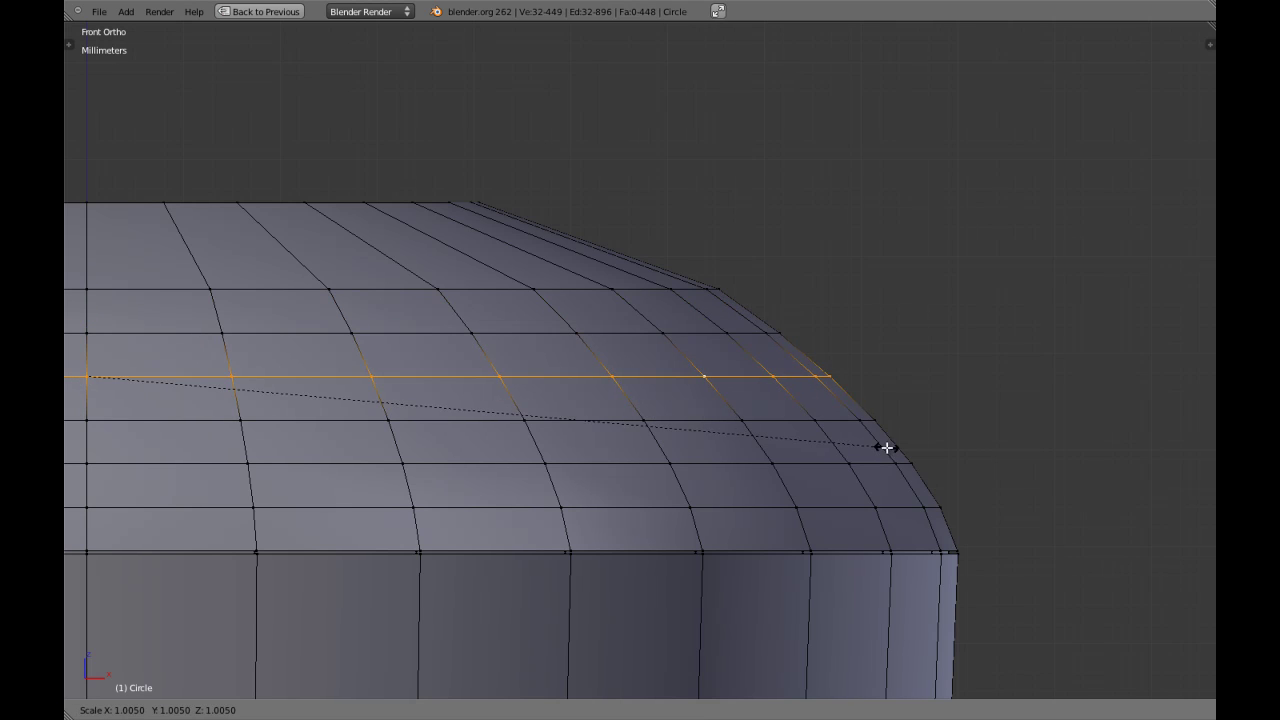
{"action": "left_click", "coordinate": [922, 449]}
{"action": "key", "text": "a"}
Scale the next two edge loops further down the shoulder slightly outward, one after the other
{"action": "right_click", "coordinate": [840, 429], "text": "alt"}
{"action": "key", "text": "s"}
{"action": "left_click", "coordinate": [890, 447]}
{"action": "key", "text": "a"}
{"action": "right_click", "coordinate": [883, 466], "text": "alt"}
{"action": "key", "text": "s"}
{"action": "left_click", "coordinate": [918, 471]}
{"action": "key", "text": "a"}
{"action": "right_click", "coordinate": [904, 508], "text": "alt"}
{"action": "key", "text": "s"}
{"action": "key", "text": "Escape"}
{"action": "key", "text": "a"}
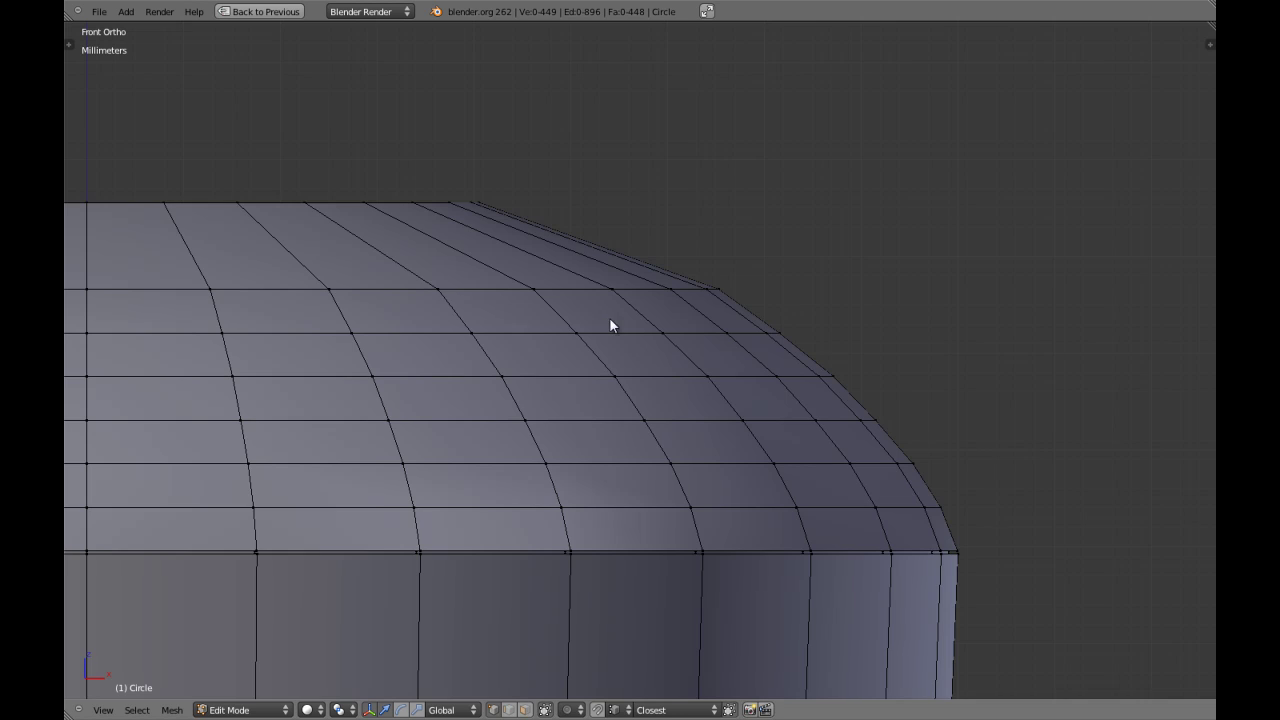
Check the profile in Object Mode, then add a centred edge loop to the shoulder's top band and scale it to about 1.08
{"action": "key", "text": "Tab"}
{"action": "scroll", "coordinate": [612, 318], "scroll_direction": "down", "scroll_amount": 8}
{"action": "scroll", "coordinate": [640, 398], "scroll_direction": "up", "scroll_amount": 5}
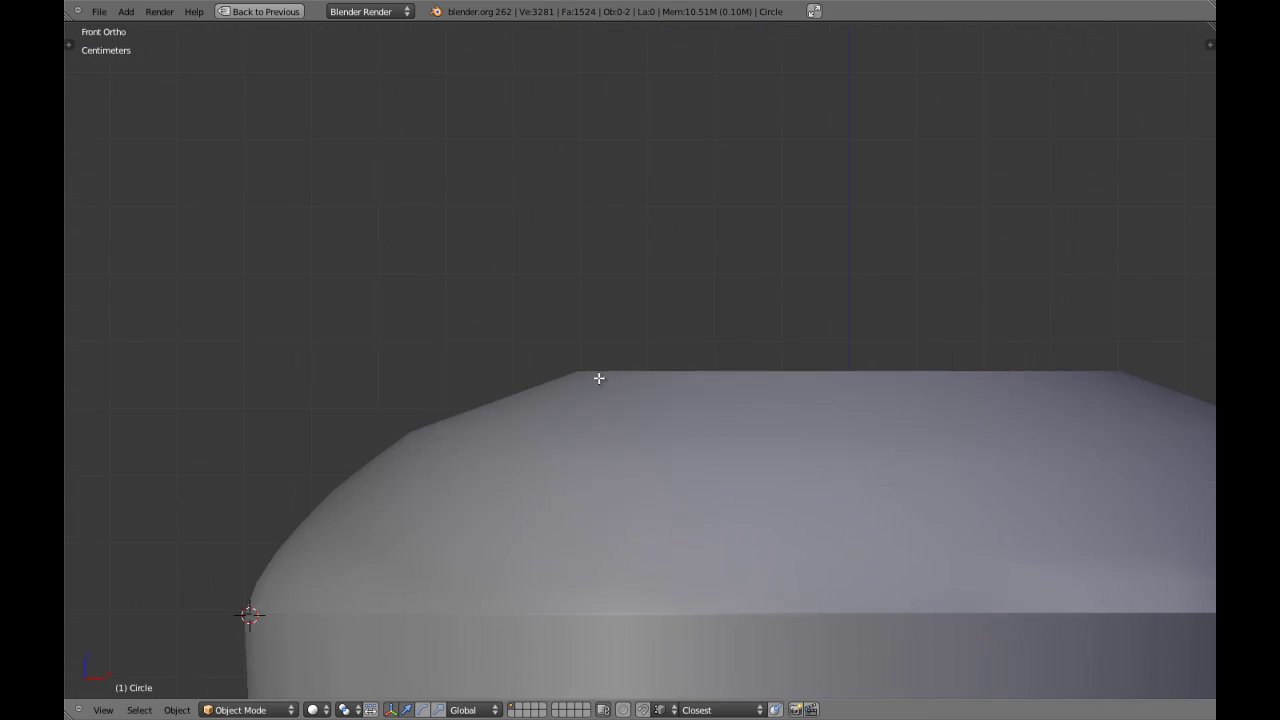
{"action": "key", "text": "Tab"}
{"action": "key", "text": "a"}
{"action": "key", "text": "a"}
{"action": "key", "text": "ctrl+r"}
{"action": "left_click", "coordinate": [600, 402]}
{"action": "right_click", "coordinate": [600, 430]}
{"action": "scroll", "coordinate": [625, 450], "scroll_direction": "up", "scroll_amount": 2}
{"action": "key", "text": "s"}
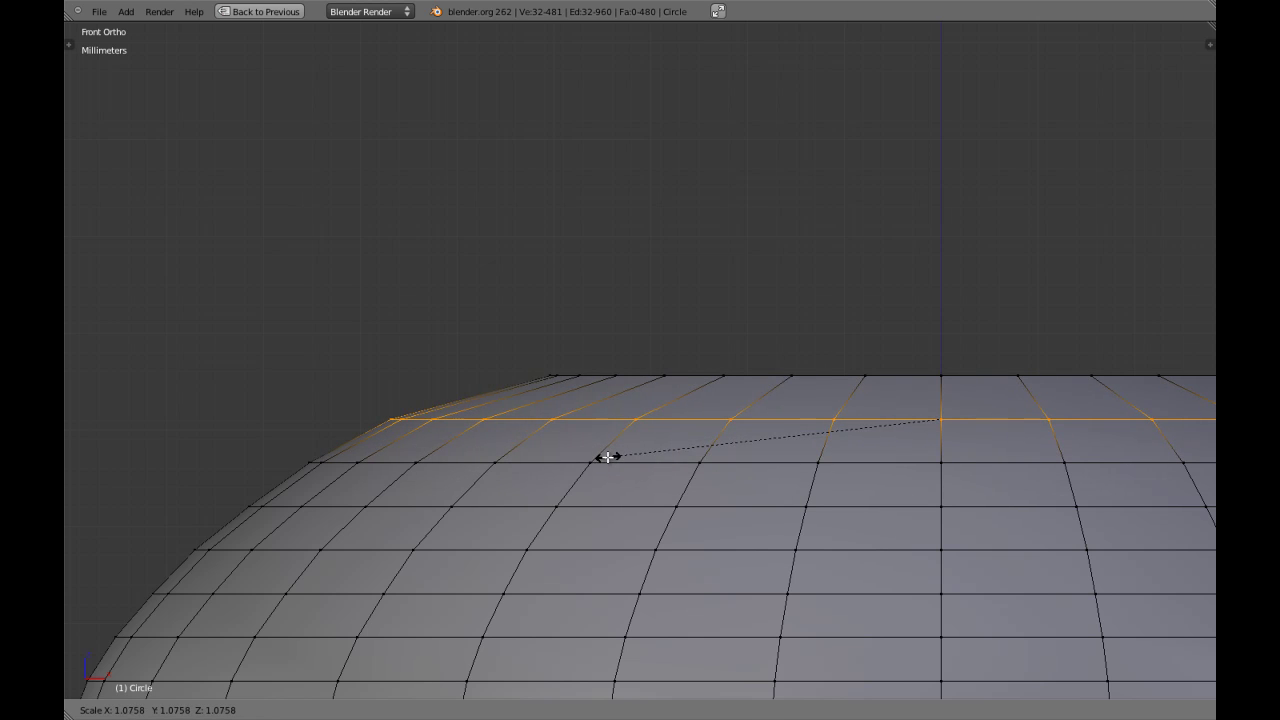
{"action": "left_click", "coordinate": [605, 456]}
{"action": "key", "text": "a"}
Add another centred edge loop just below the top opening and scale it to about 1.05
{"action": "key", "text": "ctrl+r"}
{"action": "left_click", "coordinate": [553, 412]}
{"action": "right_click", "coordinate": [553, 412]}
{"action": "key", "text": "s"}
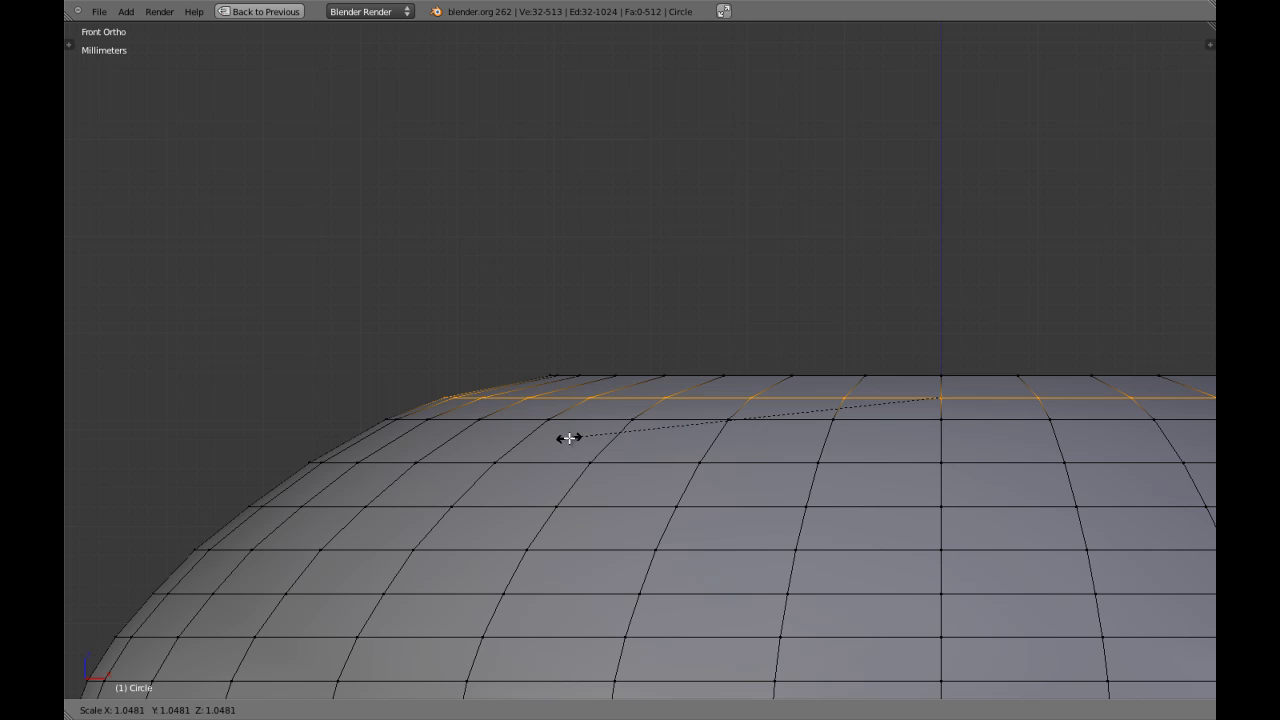
{"action": "left_click", "coordinate": [569, 438]}
Examine the rounded vessel standing on the table in Object Mode in perspective view
{"action": "key", "text": "Tab"}
{"action": "scroll", "coordinate": [588, 446], "scroll_direction": "down", "scroll_amount": 6}
{"action": "middle_click_drag", "start_coordinate": [691, 420], "coordinate": [509, 430]}
{"action": "key", "text": "a"}
{"action": "right_click", "coordinate": [717, 432]}
{"action": "scroll", "coordinate": [717, 432], "scroll_direction": "down", "scroll_amount": 4}
{"action": "key", "text": "KP_5"}
{"action": "scroll", "coordinate": [718, 432], "scroll_direction": "up", "scroll_amount": 3}
{"action": "scroll", "coordinate": [755, 397], "scroll_direction": "down", "scroll_amount": 4}
{"action": "key", "text": "a"}
{"action": "scroll", "coordinate": [526, 401], "scroll_direction": "up", "scroll_amount": 4}
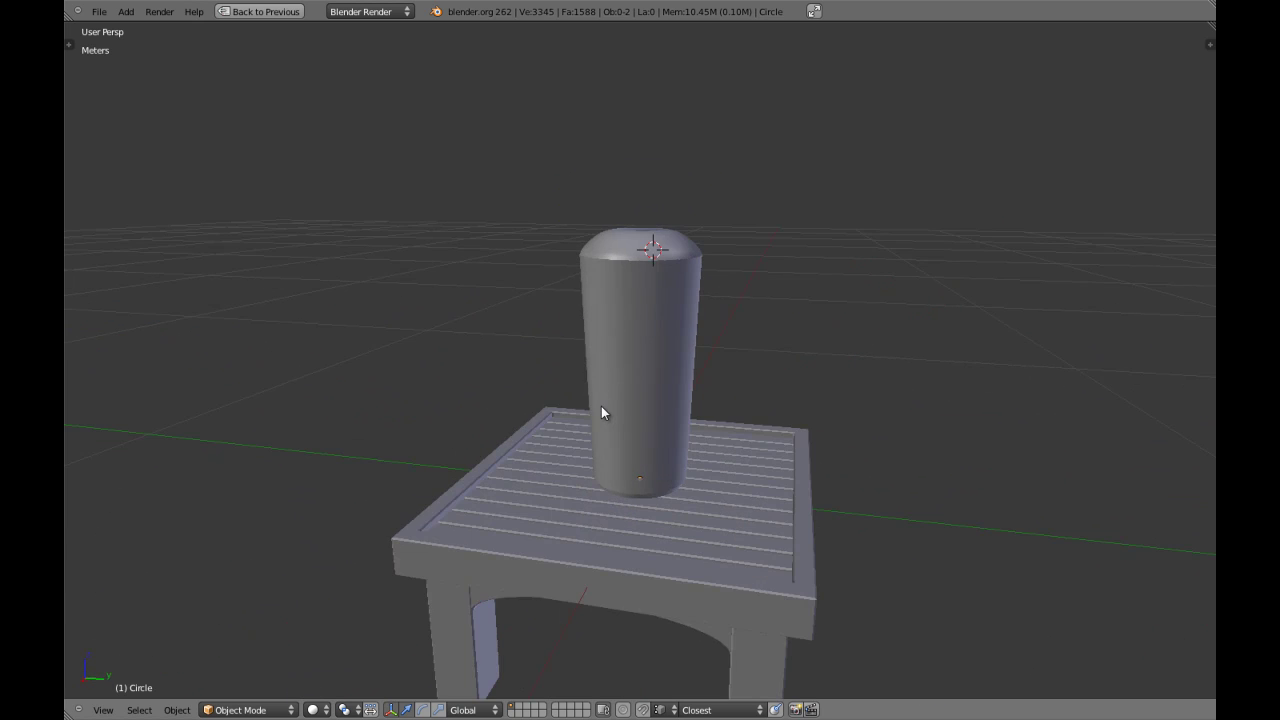
Select the vessel in front view and snap the 3D cursor to its origin
{"action": "key", "text": "KP_1"}
{"action": "scroll", "coordinate": [640, 376], "scroll_direction": "up", "scroll_amount": 3}
{"action": "right_click", "coordinate": [645, 376]}
{"action": "key", "text": "shift+s"}
{"action": "left_click", "coordinate": [648, 380]}
{"action": "key", "text": "a"}
{"action": "scroll", "coordinate": [653, 302], "scroll_direction": "up", "scroll_amount": 2, "text": "shift"}
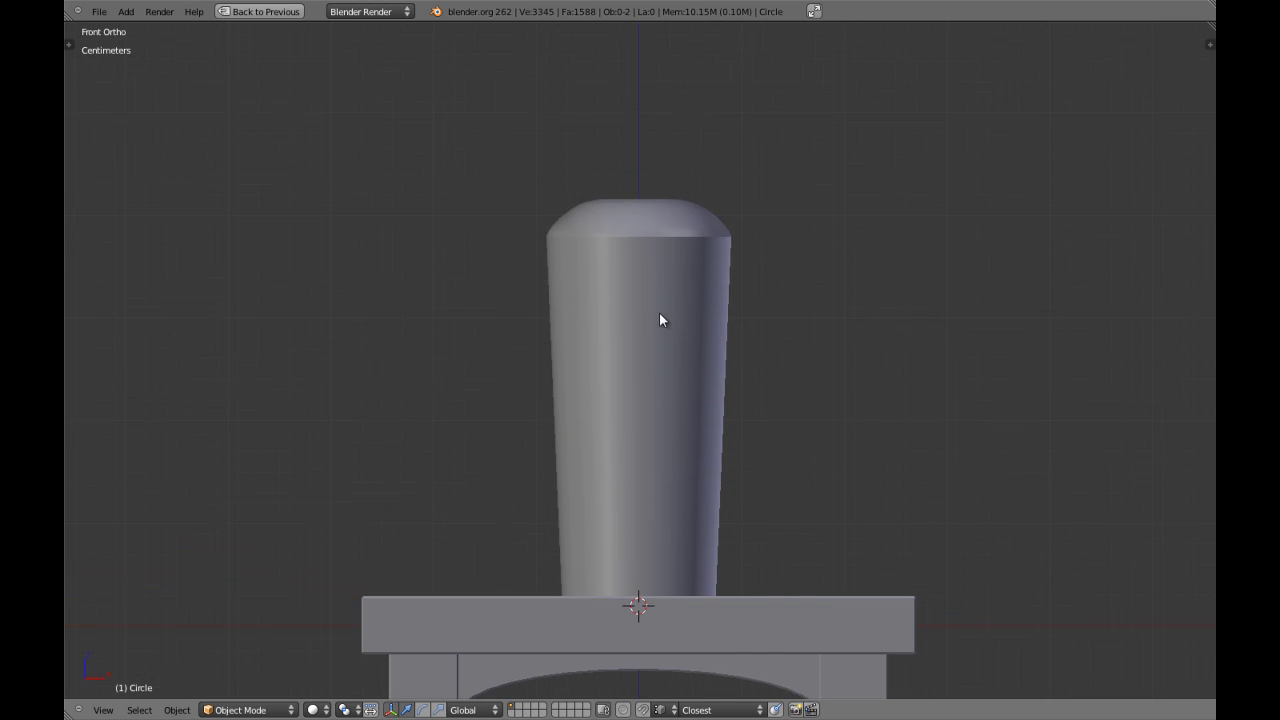
Examine the shoulder and the rim edge of the vessel closely from the front
{"action": "scroll", "coordinate": [654, 302], "scroll_direction": "up", "scroll_amount": 4}
{"action": "scroll", "coordinate": [631, 469], "scroll_direction": "up", "scroll_amount": 4, "text": "shift"}
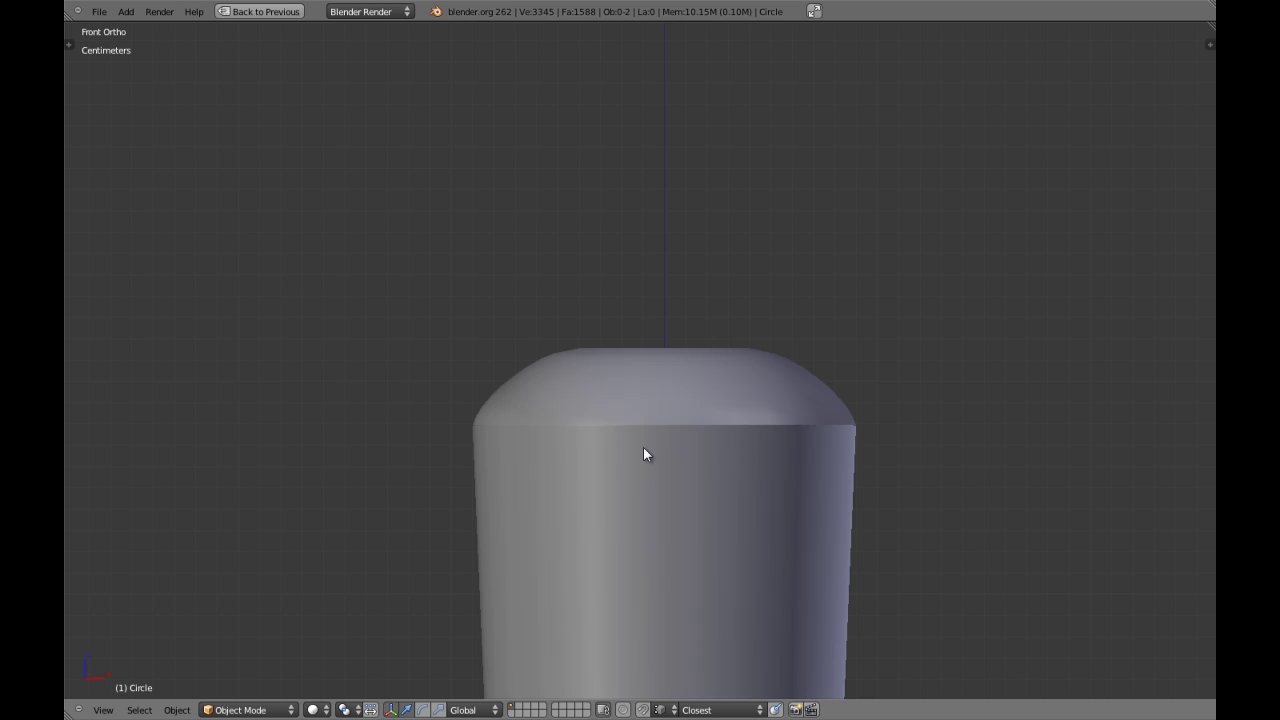
{"action": "scroll", "coordinate": [694, 449], "scroll_direction": "down", "scroll_amount": 1}
{"action": "scroll", "coordinate": [743, 440], "scroll_direction": "up", "scroll_amount": 5}
{"action": "scroll", "coordinate": [780, 377], "scroll_direction": "down", "scroll_amount": 3}
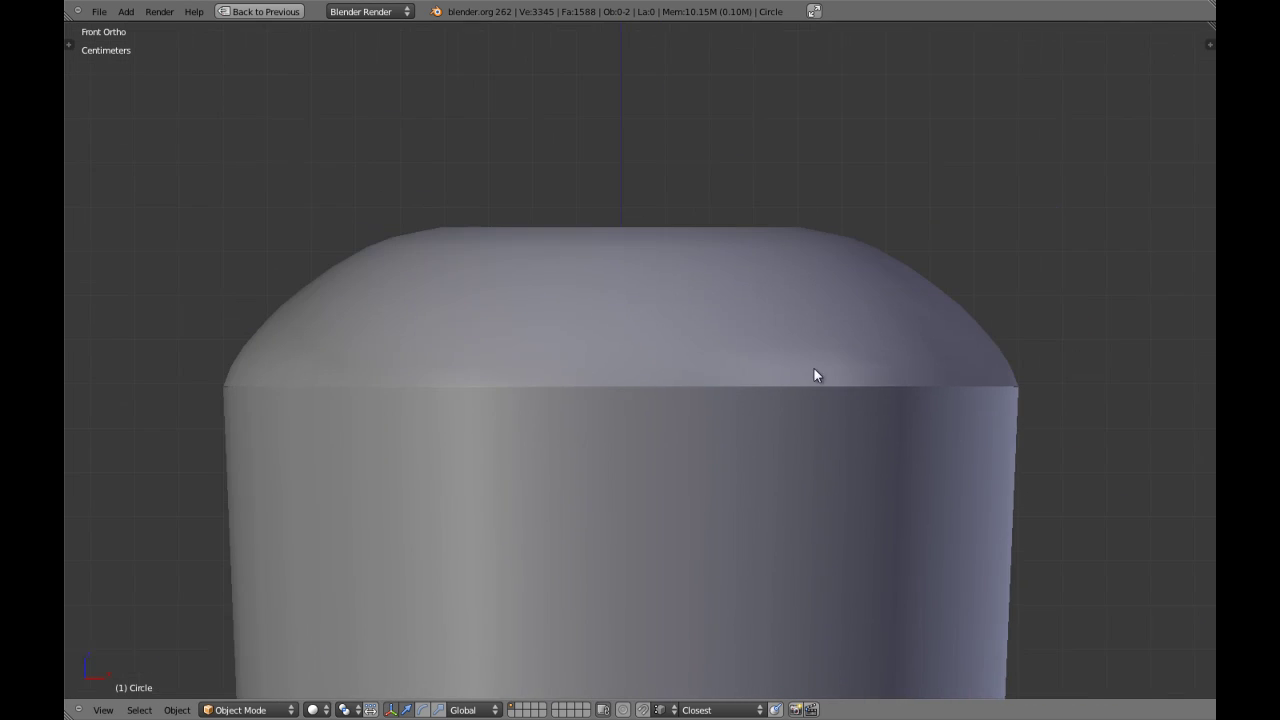
{"action": "middle_click_drag", "start_coordinate": [837, 377], "coordinate": [737, 331], "text": "shift"}
{"action": "key", "text": "KP_1"}
Add an edge loop to the lowest shoulder band, slide it down close above the rim, and scale it slightly outward
{"action": "key", "text": "Tab"}
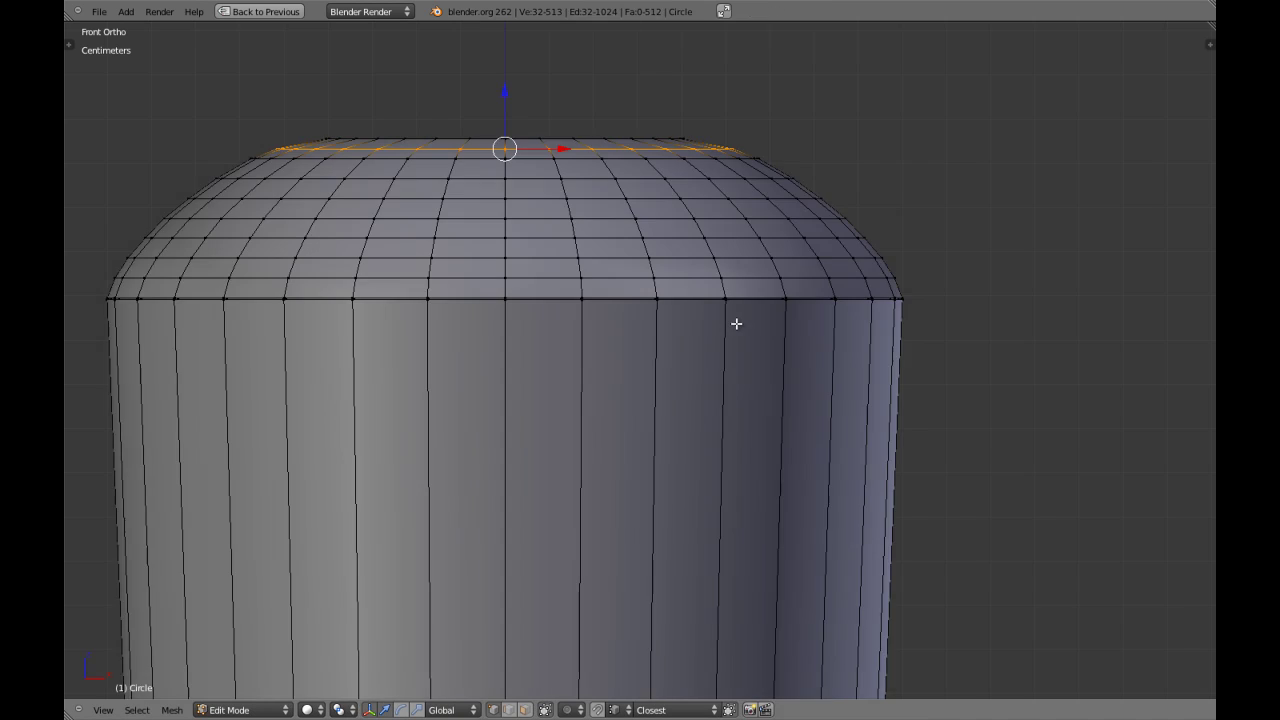
{"action": "scroll", "coordinate": [736, 323], "scroll_direction": "up", "scroll_amount": 3}
{"action": "middle_click_drag", "start_coordinate": [834, 309], "coordinate": [525, 317], "text": "shift"}
{"action": "scroll", "coordinate": [590, 303], "scroll_direction": "up", "scroll_amount": 3}
{"action": "key", "text": "a"}
{"action": "key", "text": "a"}
{"action": "key", "text": "a"}
{"action": "middle_click_drag", "start_coordinate": [715, 255], "coordinate": [633, 412], "text": "shift"}
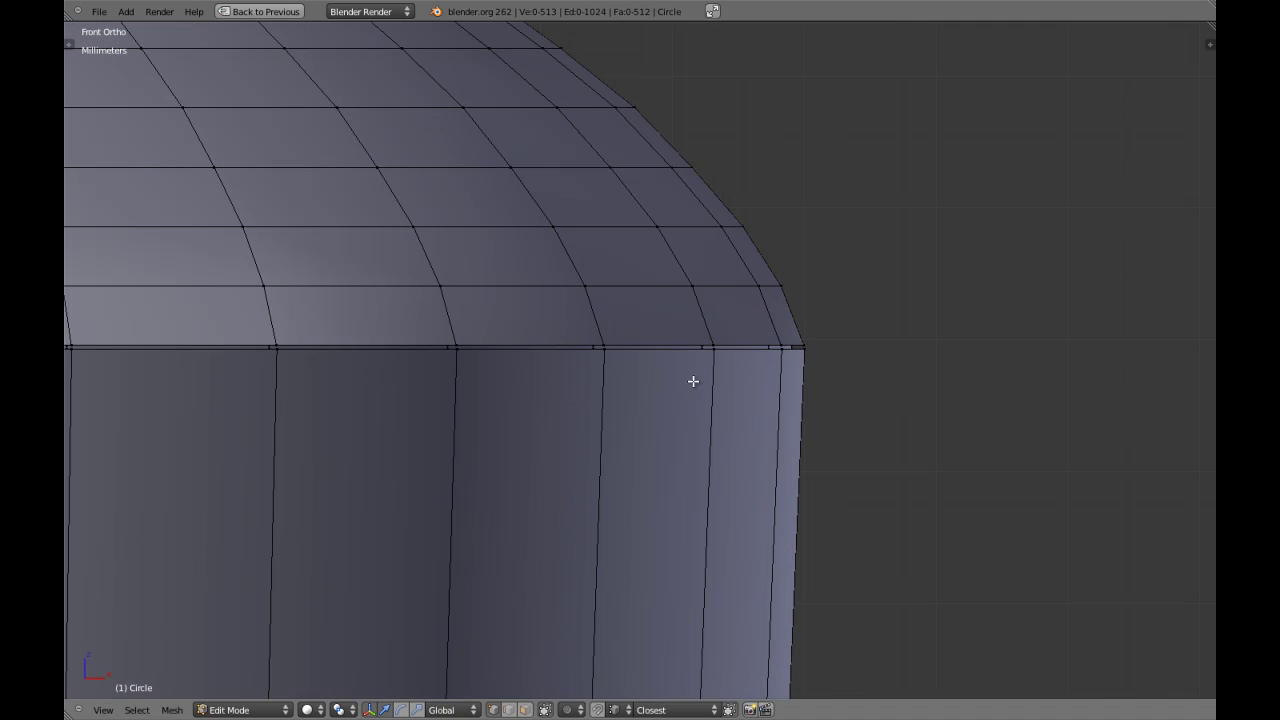
{"action": "key", "text": "ctrl+r"}
{"action": "left_click", "coordinate": [764, 326]}
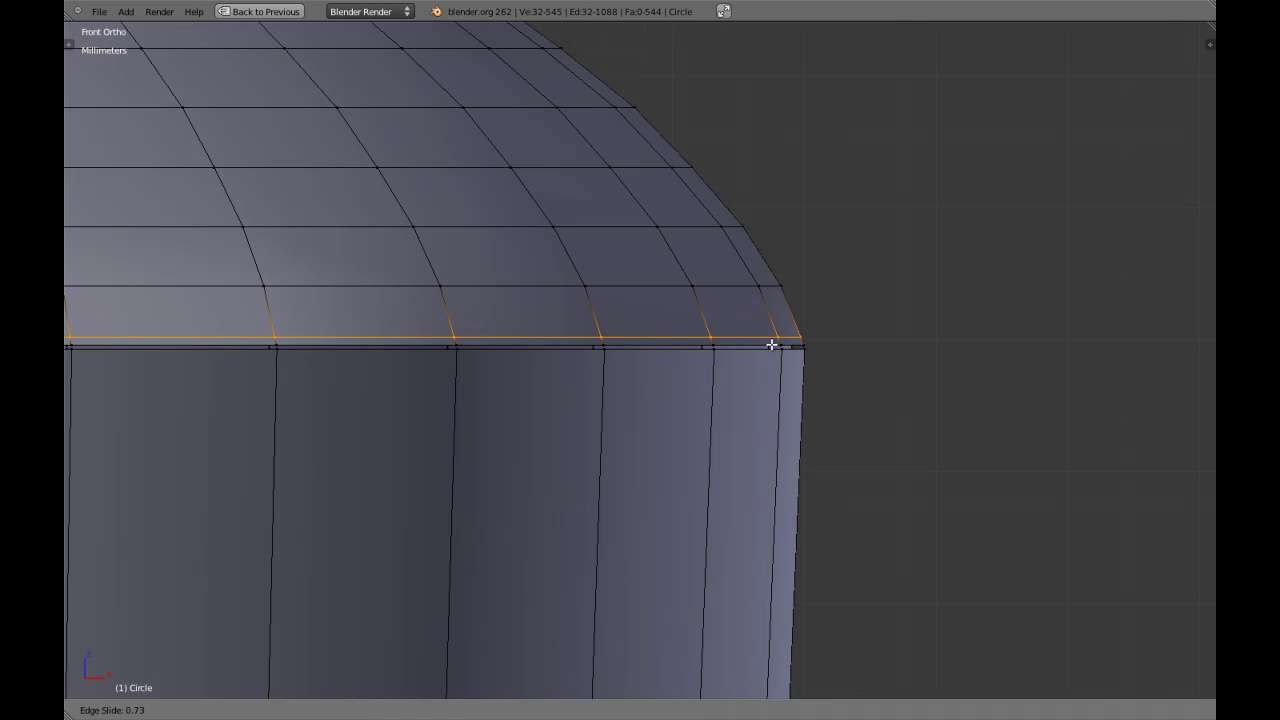
{"action": "left_click", "coordinate": [771, 345]}
{"action": "key", "text": "s"}
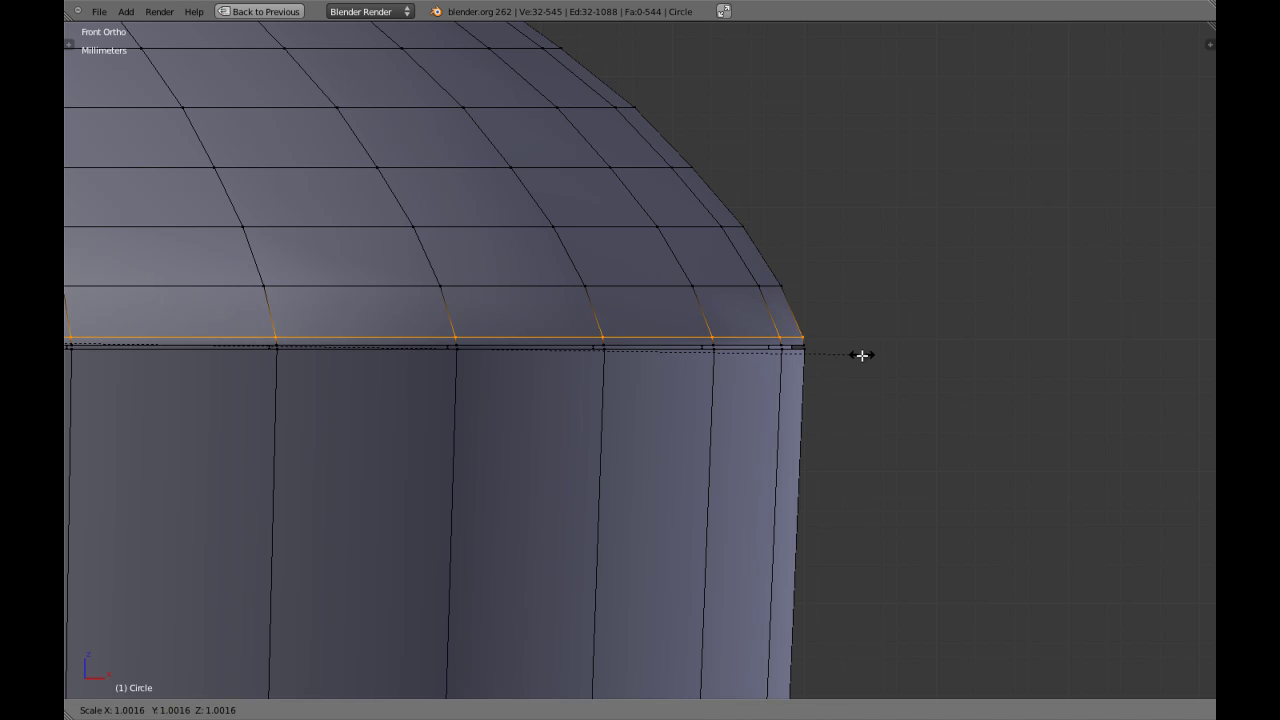
{"action": "left_click", "coordinate": [871, 359]}
{"action": "key", "text": "Tab"}
{"action": "scroll", "coordinate": [816, 405], "scroll_direction": "down", "scroll_amount": 5}
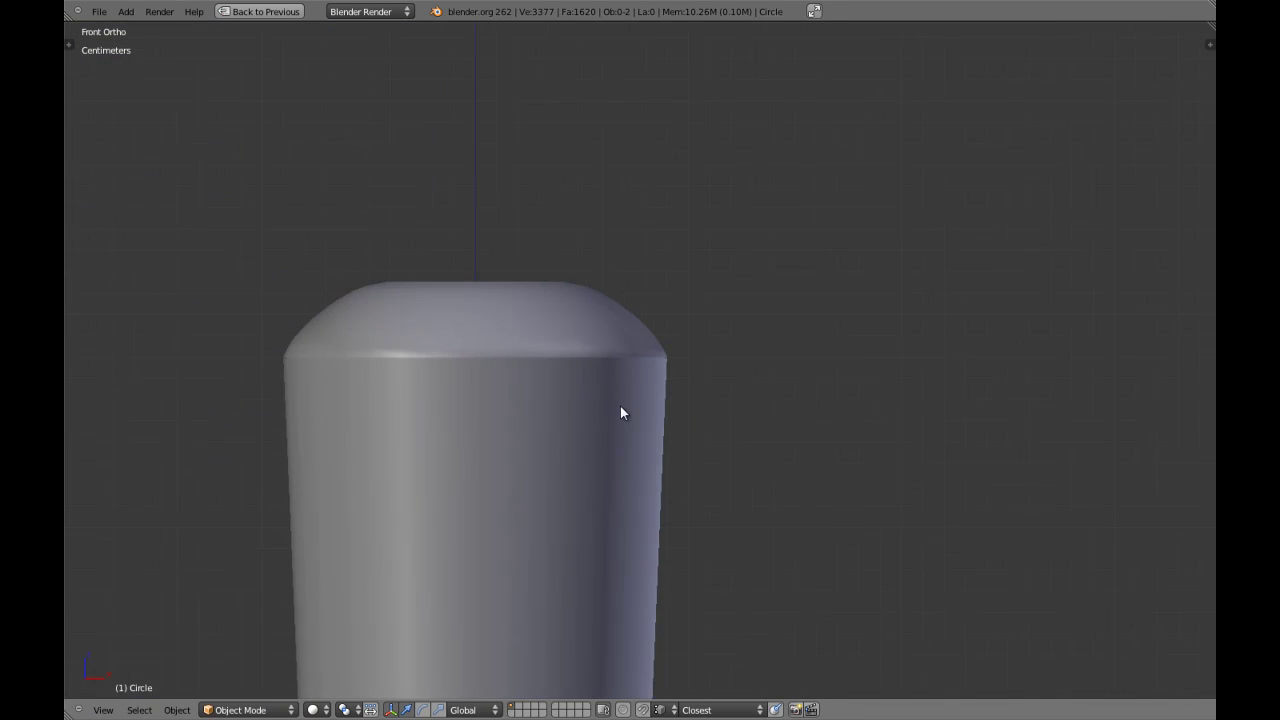
Add an edge loop around the vessel's body, slide it up to just below the rim, and check the shading
{"action": "key", "text": "Tab"}
{"action": "key", "text": "ctrl+r"}
{"action": "left_click", "coordinate": [606, 571]}
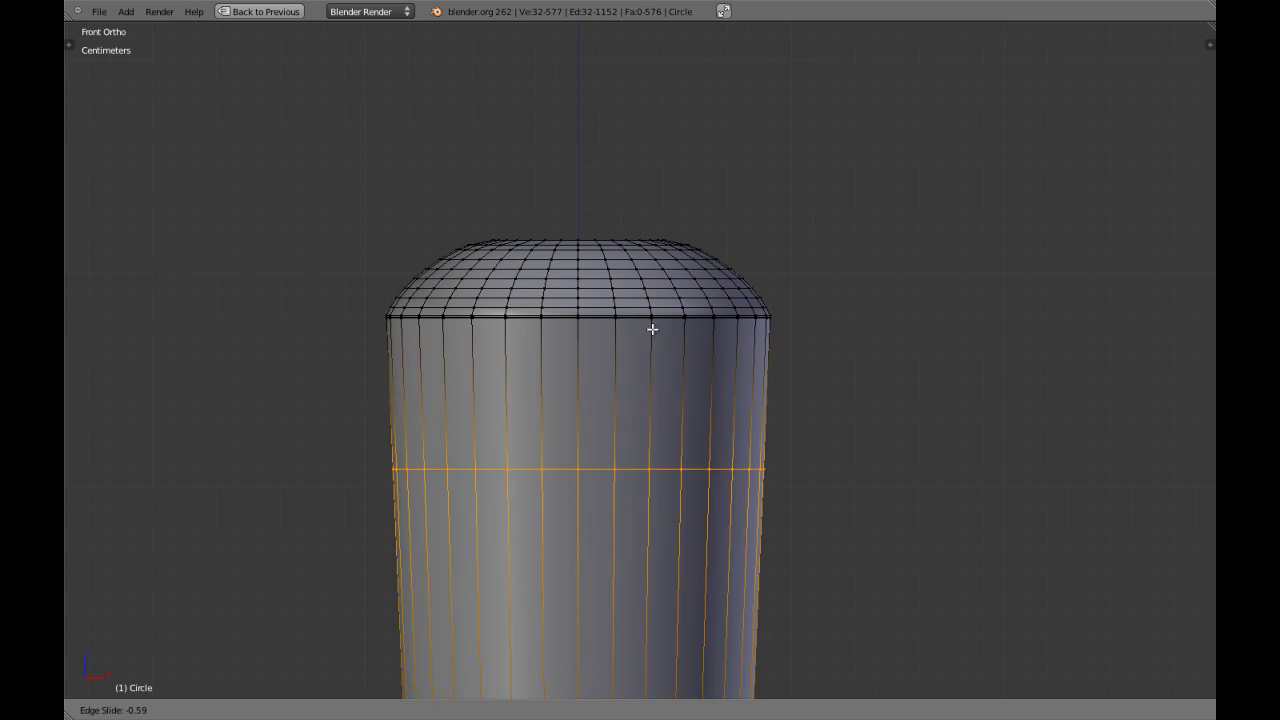
{"action": "left_click", "coordinate": [675, 200]}
{"action": "key", "text": "Tab"}
{"action": "scroll", "coordinate": [700, 310], "scroll_direction": "up", "scroll_amount": 5}
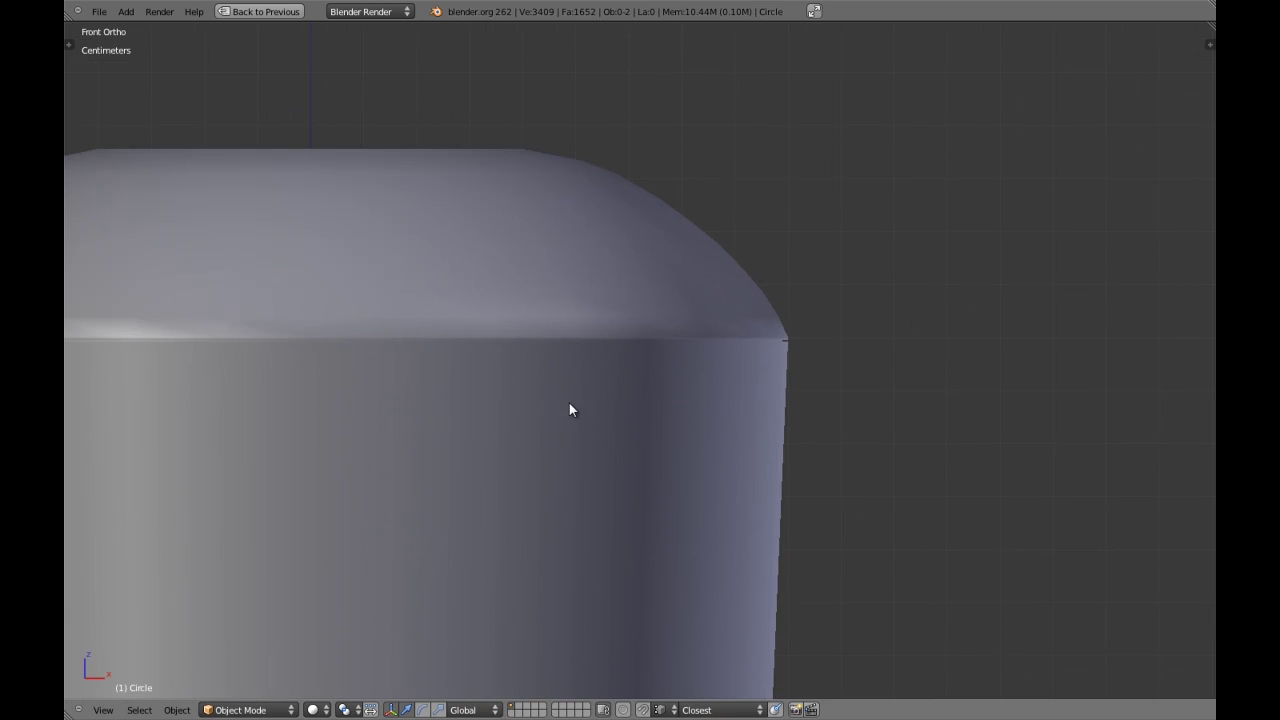
Delete the edge loop just below the rim and inspect the vessel in Object Mode from above
{"action": "key", "text": "Tab"}
{"action": "key", "text": "x"}
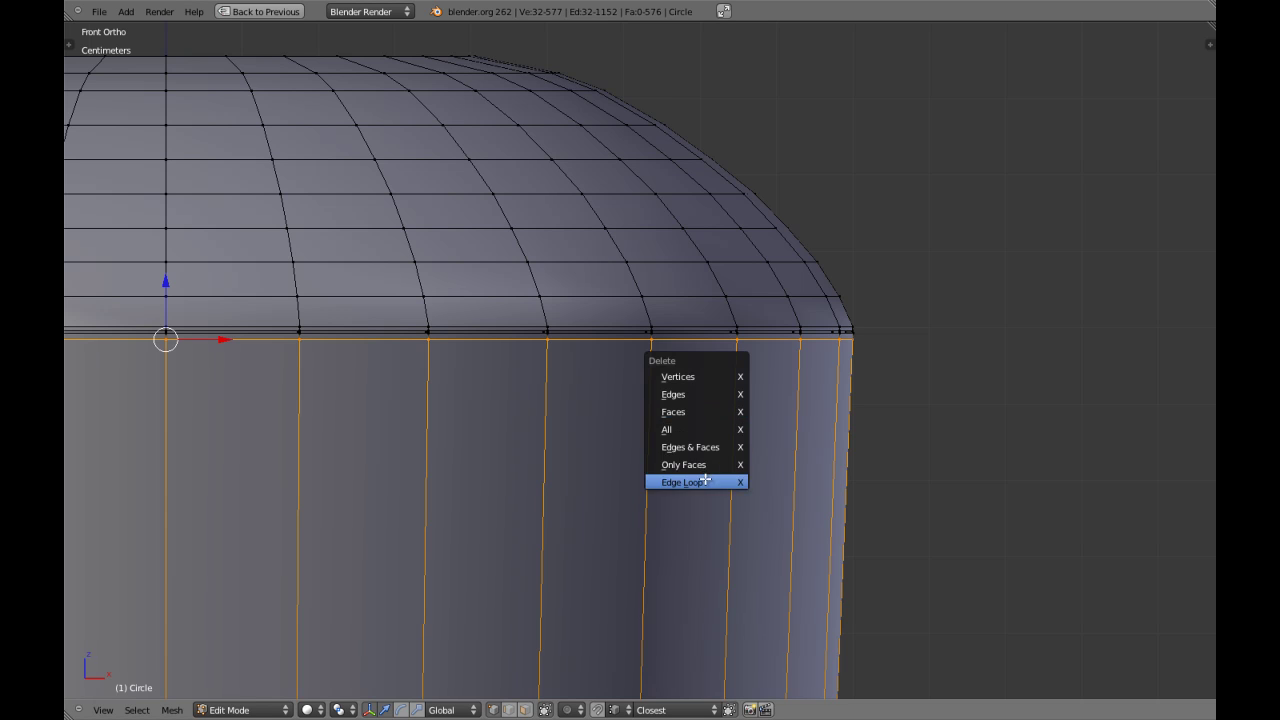
{"action": "key", "text": "Escape"}
{"action": "key", "text": "Tab"}
{"action": "scroll", "coordinate": [720, 473], "scroll_direction": "down", "scroll_amount": 5}
{"action": "middle_click_drag", "start_coordinate": [665, 468], "coordinate": [571, 501]}
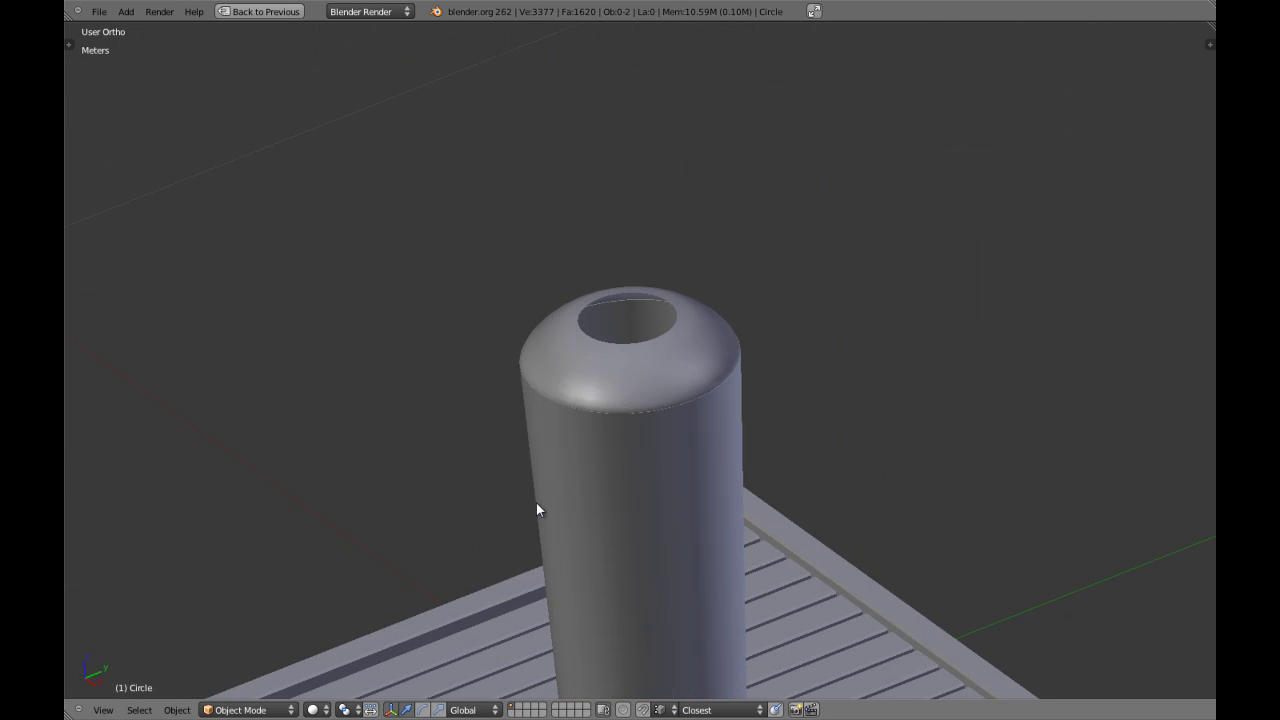
Extrude the edge loop around the vessel's top opening in Edit Mode and scale it inward to narrow the hole
{"action": "key", "text": "KP_1"}
{"action": "key", "text": "Tab"}
{"action": "scroll", "coordinate": [627, 333], "scroll_direction": "up", "scroll_amount": 3}
{"action": "right_click", "coordinate": [636, 328]}
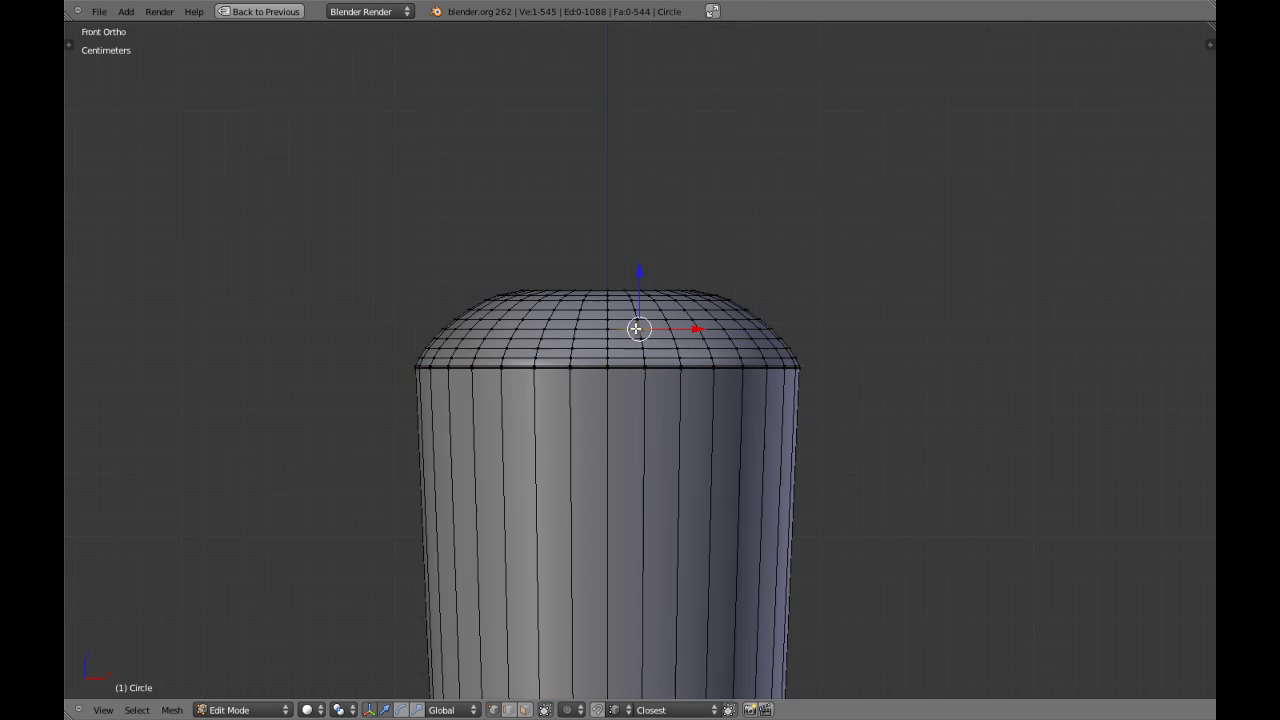
{"action": "key", "text": "a"}
{"action": "middle_click_drag", "start_coordinate": [636, 328], "coordinate": [612, 365]}
{"action": "right_click", "coordinate": [579, 308], "text": "alt"}
{"action": "key", "text": "KP_1"}
{"action": "scroll", "coordinate": [584, 307], "scroll_direction": "up", "scroll_amount": 4}
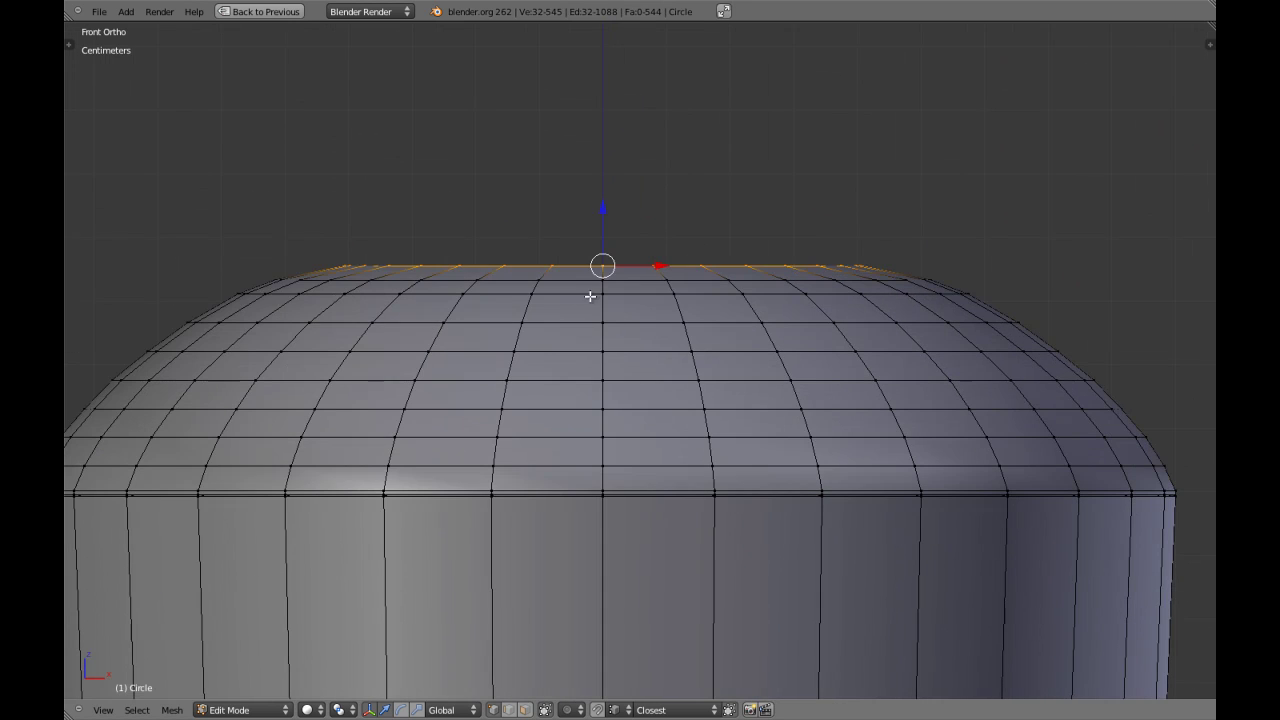
{"action": "middle_click_drag", "start_coordinate": [626, 366], "coordinate": [538, 437]}
{"action": "key", "text": "e"}
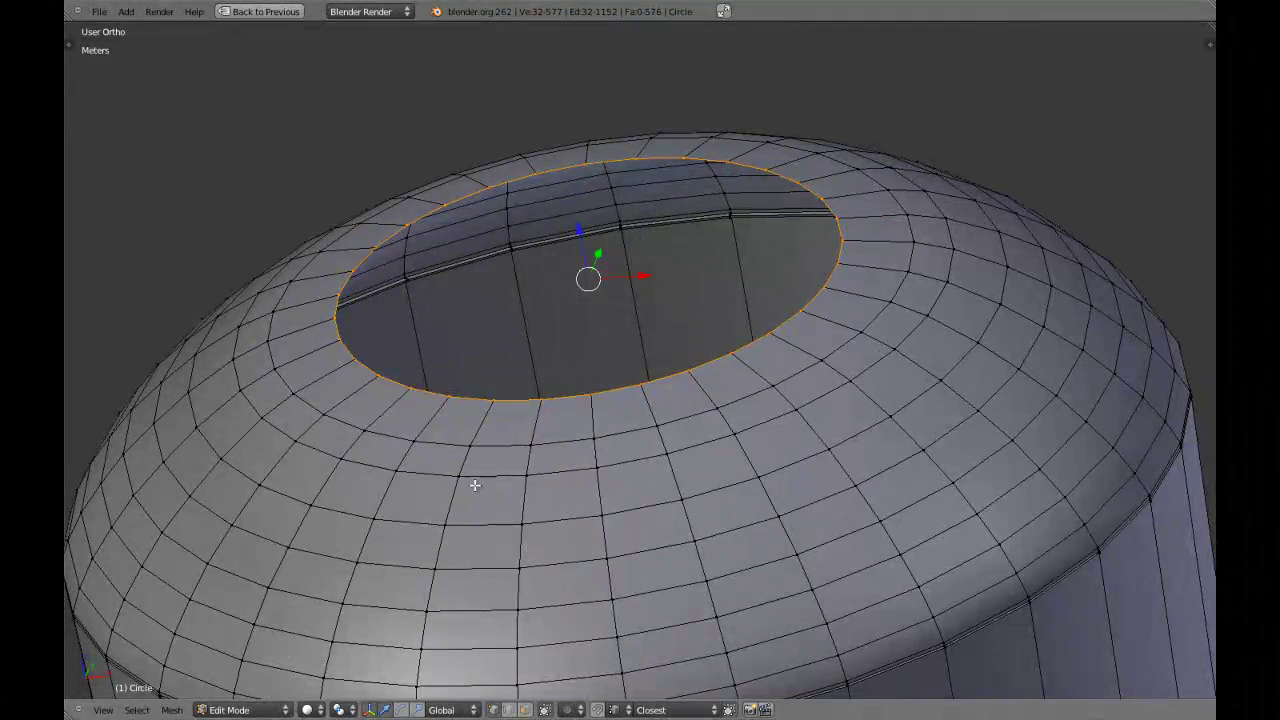
{"action": "key", "text": "s"}
{"action": "left_click", "coordinate": [504, 450]}
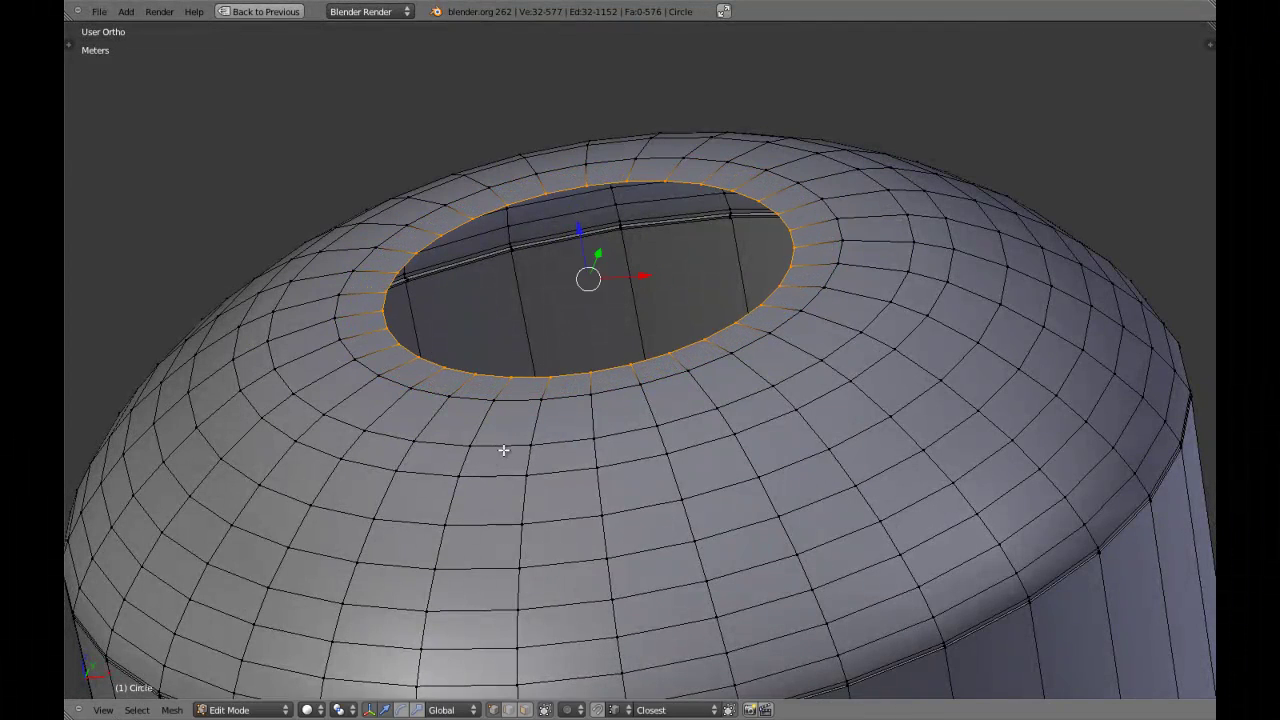
Add an edge loop in the narrow ring around the vessel's top opening, slid toward the ring's outer edge, and check the shading
{"action": "scroll", "coordinate": [504, 450], "scroll_direction": "down", "scroll_amount": 5}
{"action": "middle_click_drag", "start_coordinate": [637, 429], "coordinate": [540, 521]}
{"action": "scroll", "coordinate": [588, 524], "scroll_direction": "up", "scroll_amount": 4}
{"action": "key", "text": "a"}
{"action": "middle_click_drag", "start_coordinate": [540, 521], "coordinate": [589, 434], "text": "shift"}
{"action": "key", "text": "ctrl+r"}
{"action": "left_click", "coordinate": [531, 429]}
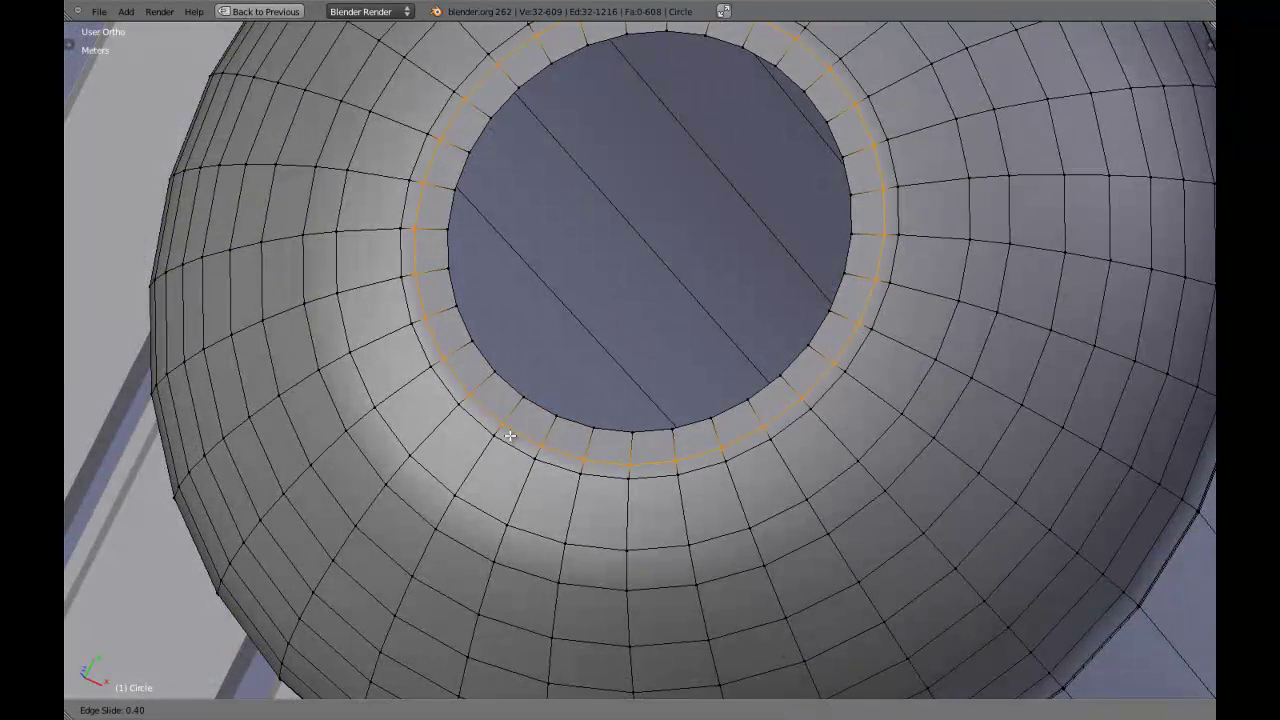
{"action": "left_click", "coordinate": [504, 442]}
{"action": "key", "text": "Tab"}
{"action": "scroll", "coordinate": [531, 451], "scroll_direction": "down", "scroll_amount": 3}
{"action": "middle_click_drag", "start_coordinate": [531, 451], "coordinate": [602, 420]}
Extrude the edge loop of the top opening straight up along Z by about 4 mm to form a collar
{"action": "key", "text": "KP_1"}
{"action": "scroll", "coordinate": [619, 354], "scroll_direction": "up", "scroll_amount": 3}
{"action": "key", "text": "Tab"}
{"action": "scroll", "coordinate": [551, 277], "scroll_direction": "up", "scroll_amount": 3}
{"action": "key", "text": "KP_1"}
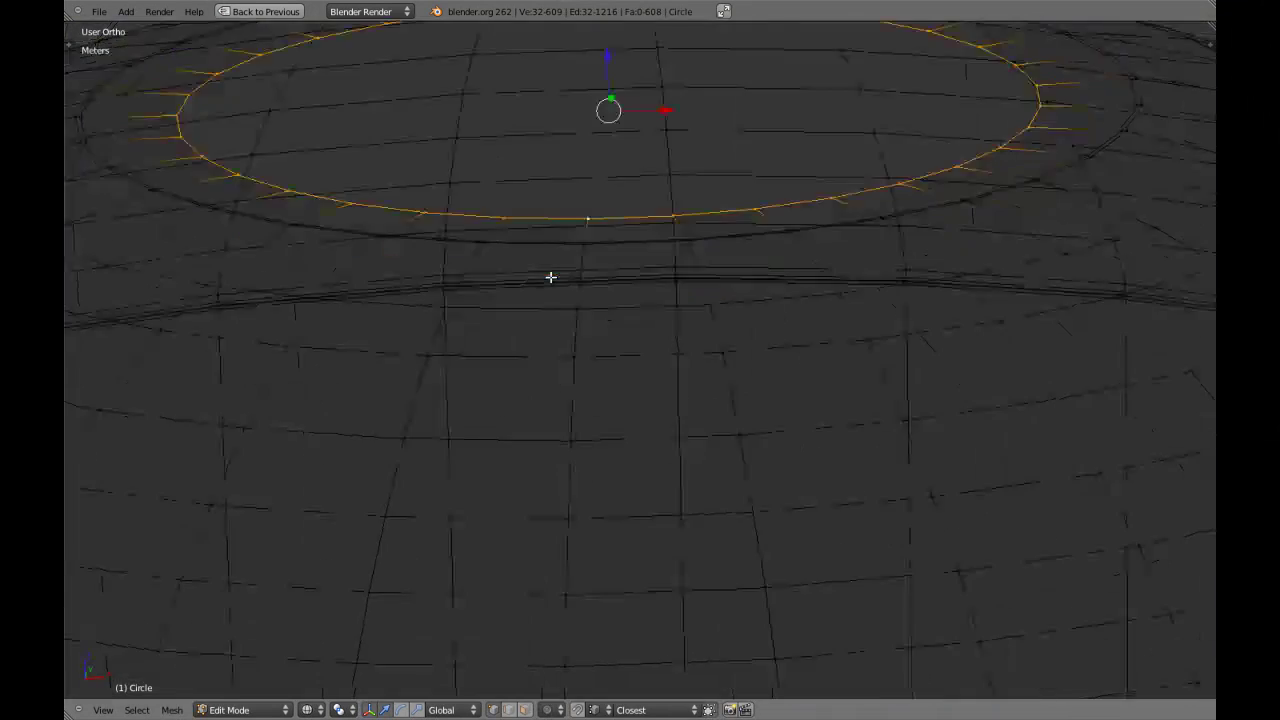
{"action": "scroll", "coordinate": [570, 305], "scroll_direction": "down", "scroll_amount": 3}
{"action": "scroll", "coordinate": [640, 350], "scroll_direction": "up", "scroll_amount": 2}
{"action": "scroll", "coordinate": [680, 375], "scroll_direction": "down", "scroll_amount": 2}
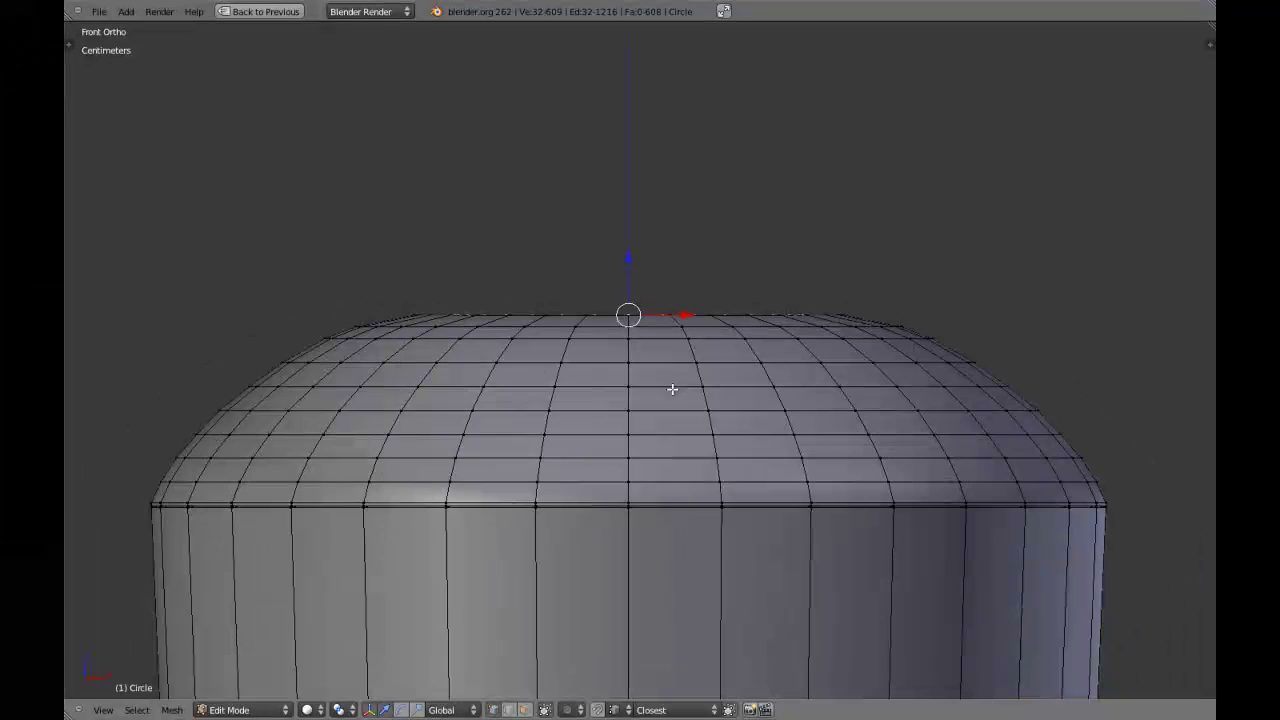
{"action": "scroll", "coordinate": [679, 408], "scroll_direction": "down", "scroll_amount": 3}
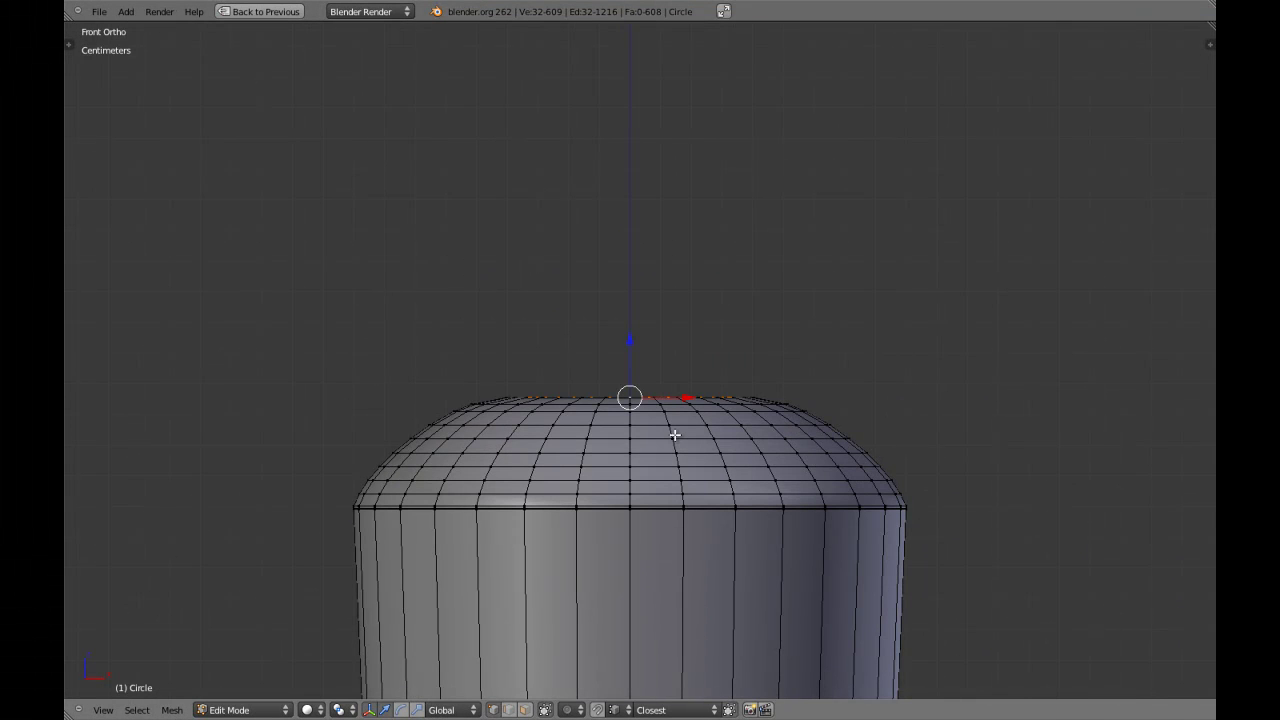
{"action": "key", "text": "e"}
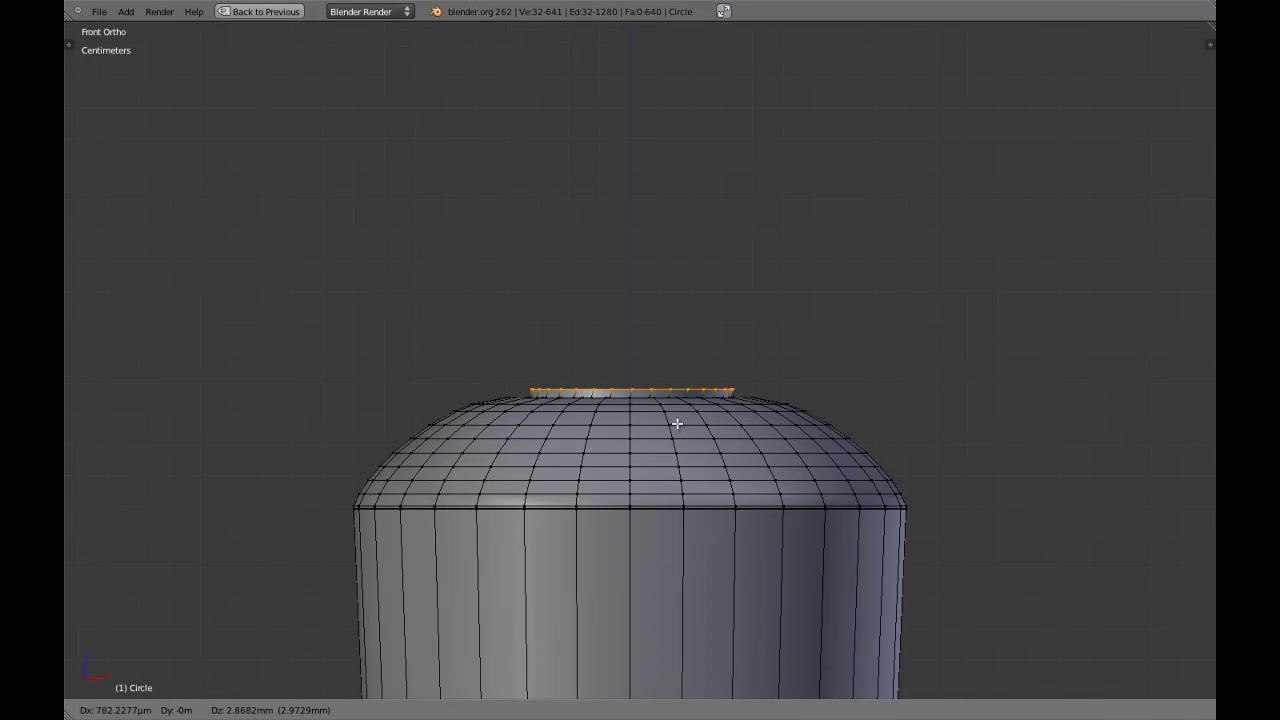
{"action": "right_click", "coordinate": [675, 422]}
{"action": "scroll", "coordinate": [643, 434], "scroll_direction": "up", "scroll_amount": 5}
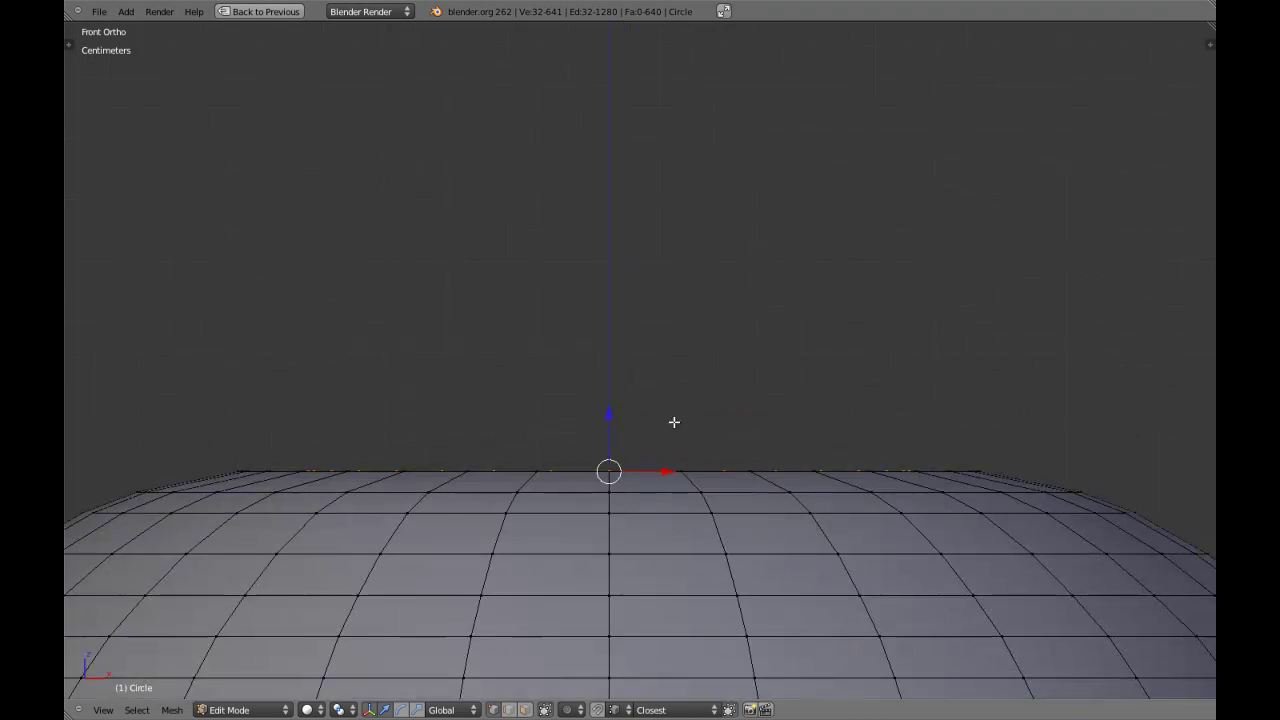
{"action": "key", "text": "g"}
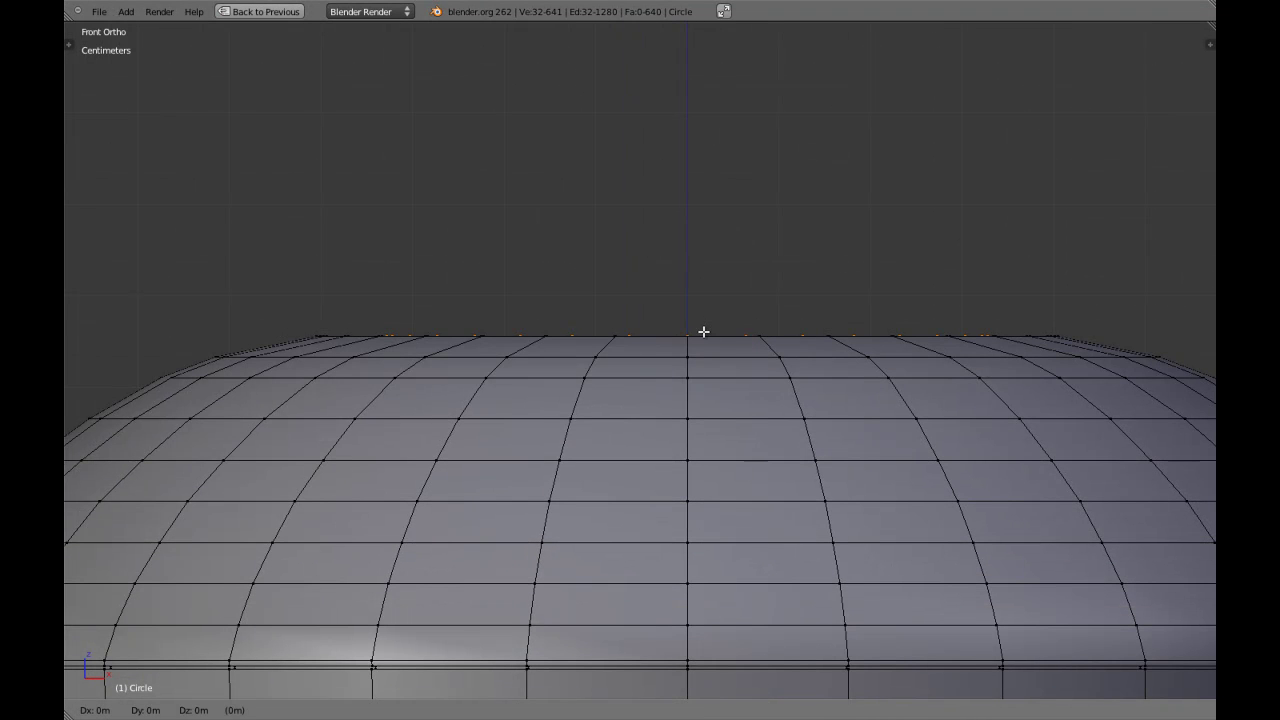
{"action": "key", "text": "z"}
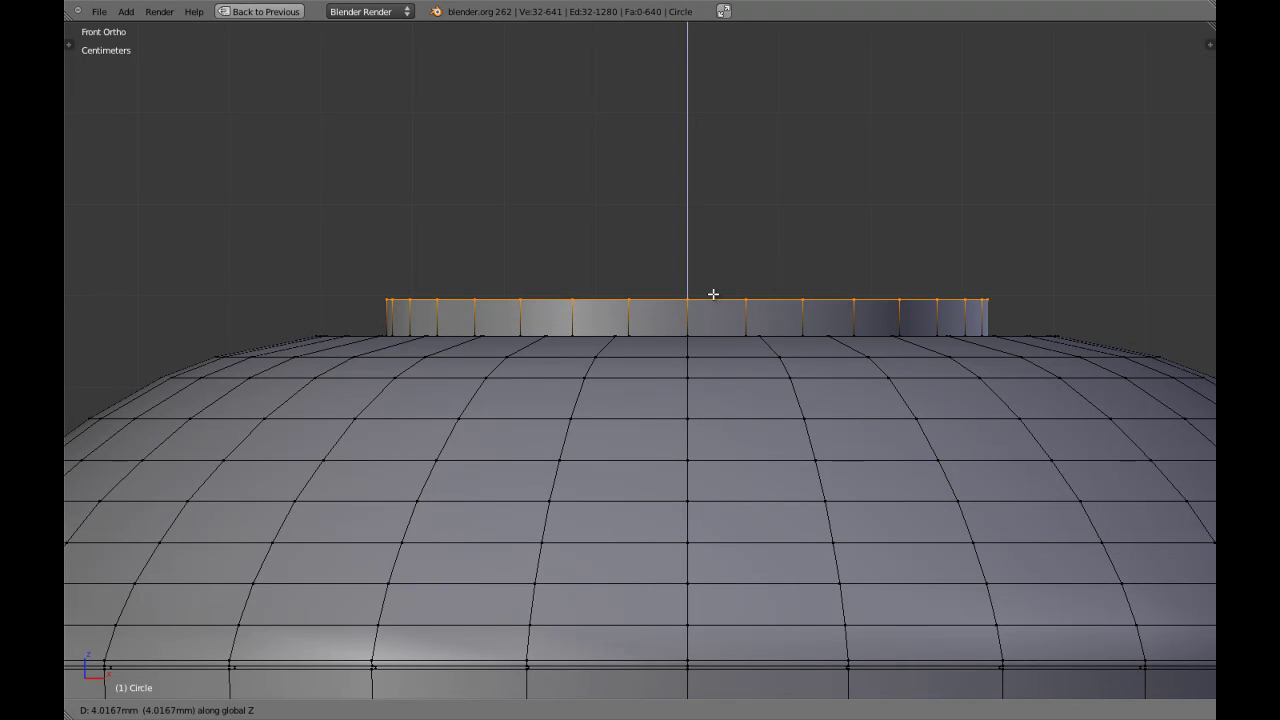
{"action": "left_click", "coordinate": [721, 281]}
{"action": "key", "text": "a"}
{"action": "scroll", "coordinate": [764, 371], "scroll_direction": "down", "scroll_amount": 5}
{"action": "scroll", "coordinate": [764, 371], "scroll_direction": "up", "scroll_amount": 7}
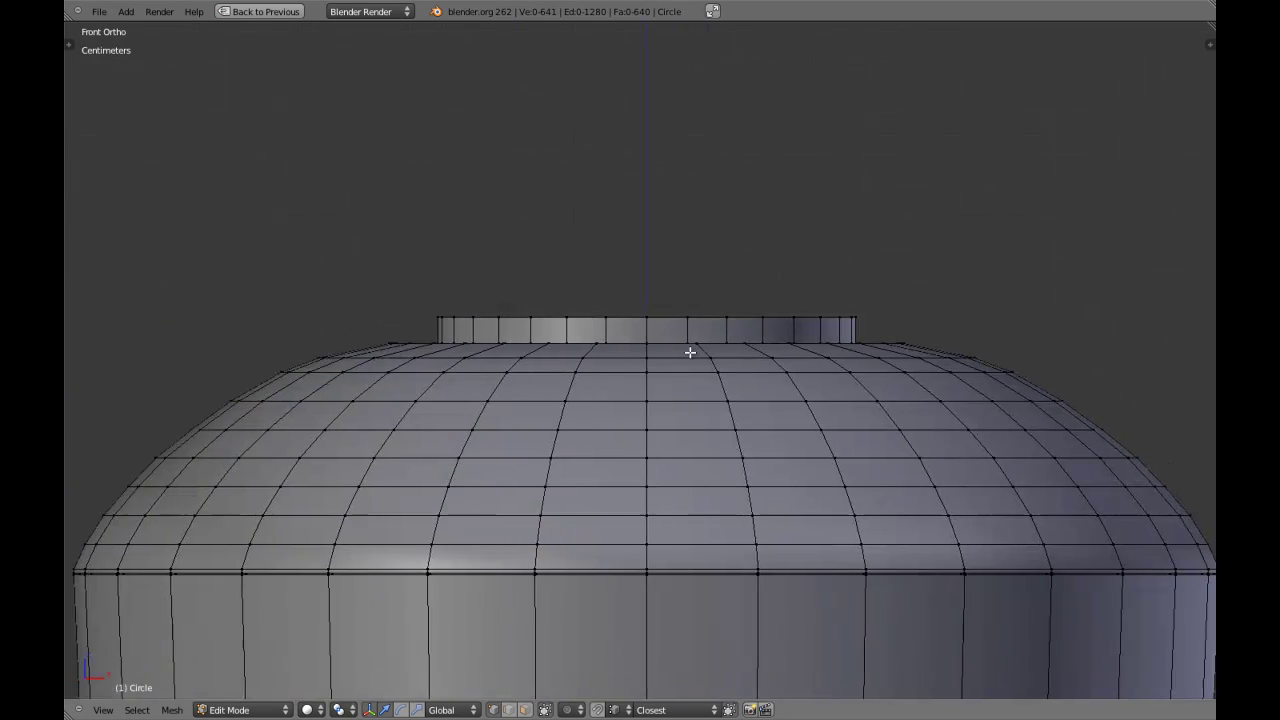
Add an edge loop around the middle of the collar and scale it slightly outward
{"action": "scroll", "coordinate": [756, 356], "scroll_direction": "down", "scroll_amount": 4}
{"action": "middle_click_drag", "start_coordinate": [793, 353], "coordinate": [637, 351], "text": "shift"}
{"action": "scroll", "coordinate": [637, 351], "scroll_direction": "up", "scroll_amount": 5}
{"action": "middle_click_drag", "start_coordinate": [730, 339], "coordinate": [691, 396], "text": "shift"}
{"action": "key", "text": "ctrl+r"}
{"action": "left_click", "coordinate": [740, 349]}
{"action": "right_click", "coordinate": [846, 463]}
{"action": "key", "text": "s"}
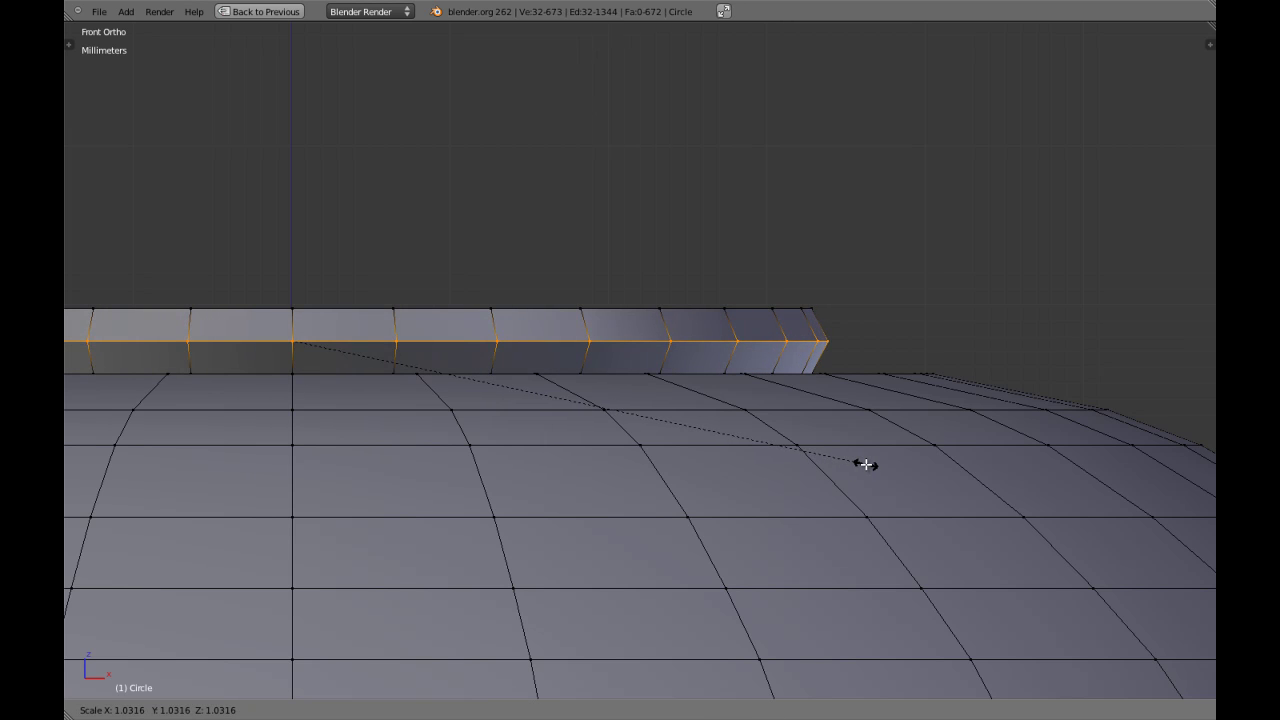
{"action": "left_click", "coordinate": [873, 466]}
{"action": "key", "text": "a"}
Add an edge loop above and below the collar's middle loop and scale both outward with the Z axis locked
{"action": "scroll", "coordinate": [755, 419], "scroll_direction": "up", "scroll_amount": 3}
{"action": "key", "text": "ctrl+r"}
{"action": "left_click", "coordinate": [816, 375]}
{"action": "right_click", "coordinate": [816, 375]}
{"action": "key", "text": "ctrl+r"}
{"action": "left_click", "coordinate": [811, 363]}
{"action": "right_click", "coordinate": [811, 363]}
{"action": "key", "text": "ctrl+r"}
{"action": "key", "text": "s"}
{"action": "key", "text": "shift+z"}
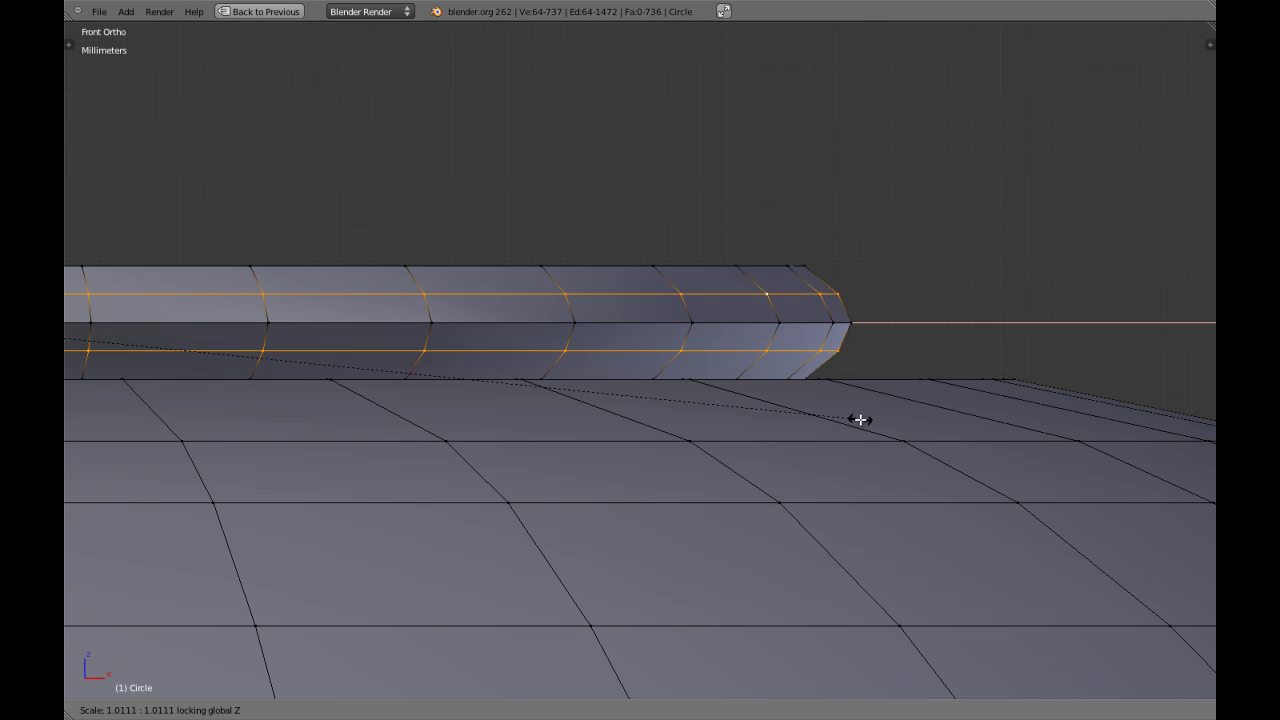
{"action": "left_click", "coordinate": [879, 425]}
{"action": "key", "text": "a"}
Examine the collar's shading and profile in Object Mode from an angle and from the front
{"action": "key", "text": "Tab"}
{"action": "scroll", "coordinate": [809, 351], "scroll_direction": "down", "scroll_amount": 13}
{"action": "middle_click_drag", "start_coordinate": [809, 351], "coordinate": [686, 400]}
{"action": "scroll", "coordinate": [686, 400], "scroll_direction": "up", "scroll_amount": 5}
{"action": "right_click", "coordinate": [686, 398]}
{"action": "key", "text": "KP_1"}
{"action": "scroll", "coordinate": [718, 418], "scroll_direction": "up", "scroll_amount": 6}
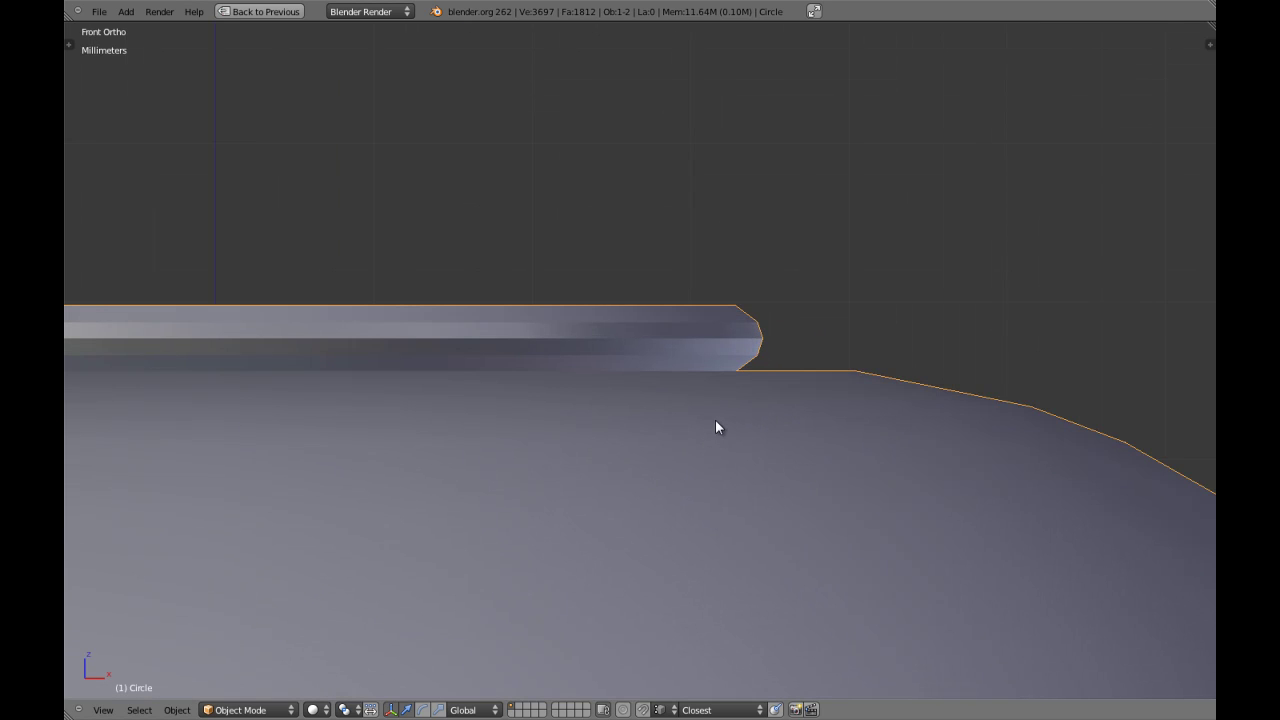
Add one edge loop in the collar's uppermost band and one in its lowest band in Edit Mode
{"action": "key", "text": "Tab"}
{"action": "key", "text": "a"}
{"action": "scroll", "coordinate": [749, 409], "scroll_direction": "up", "scroll_amount": 3}
{"action": "key", "text": "a"}
{"action": "scroll", "coordinate": [771, 420], "scroll_direction": "down", "scroll_amount": 5}
{"action": "key", "text": "ctrl+r"}
{"action": "left_click", "coordinate": [685, 328]}
{"action": "left_click", "coordinate": [689, 409]}
{"action": "scroll", "coordinate": [691, 438], "scroll_direction": "up", "scroll_amount": 2}
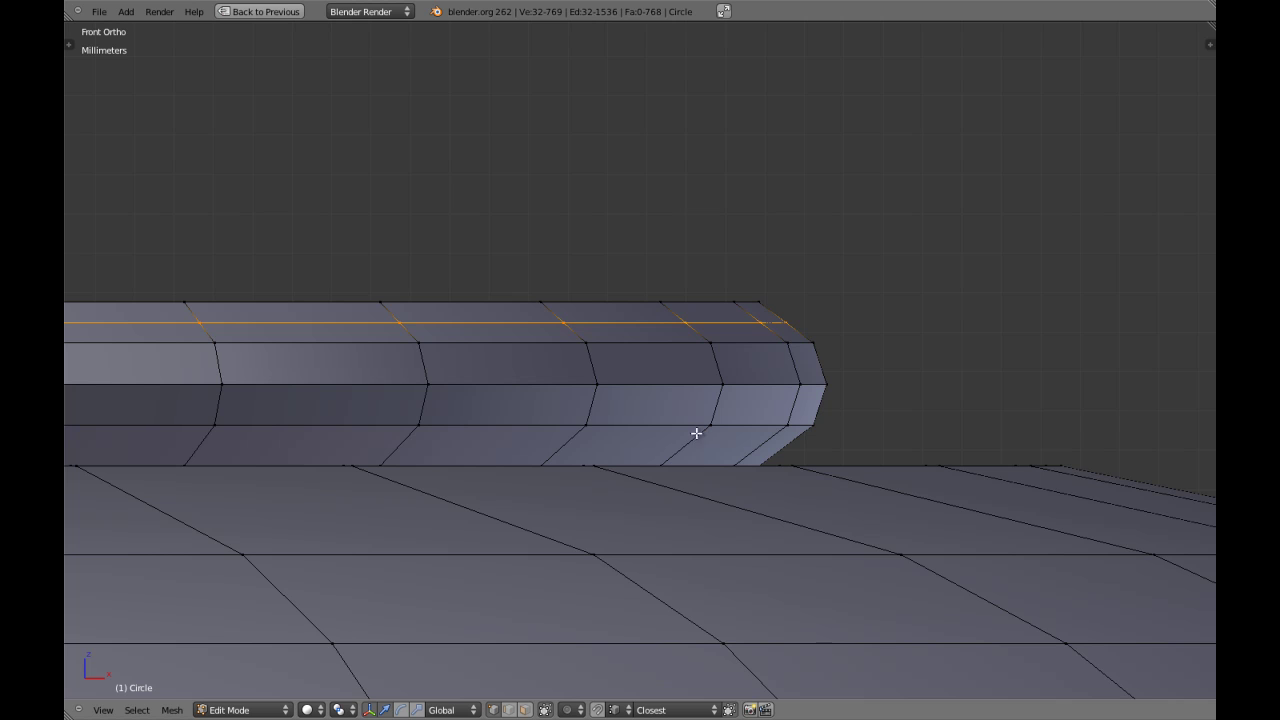
{"action": "key", "text": "ctrl+r"}
{"action": "left_click", "coordinate": [691, 438]}
{"action": "left_click", "coordinate": [691, 435]}
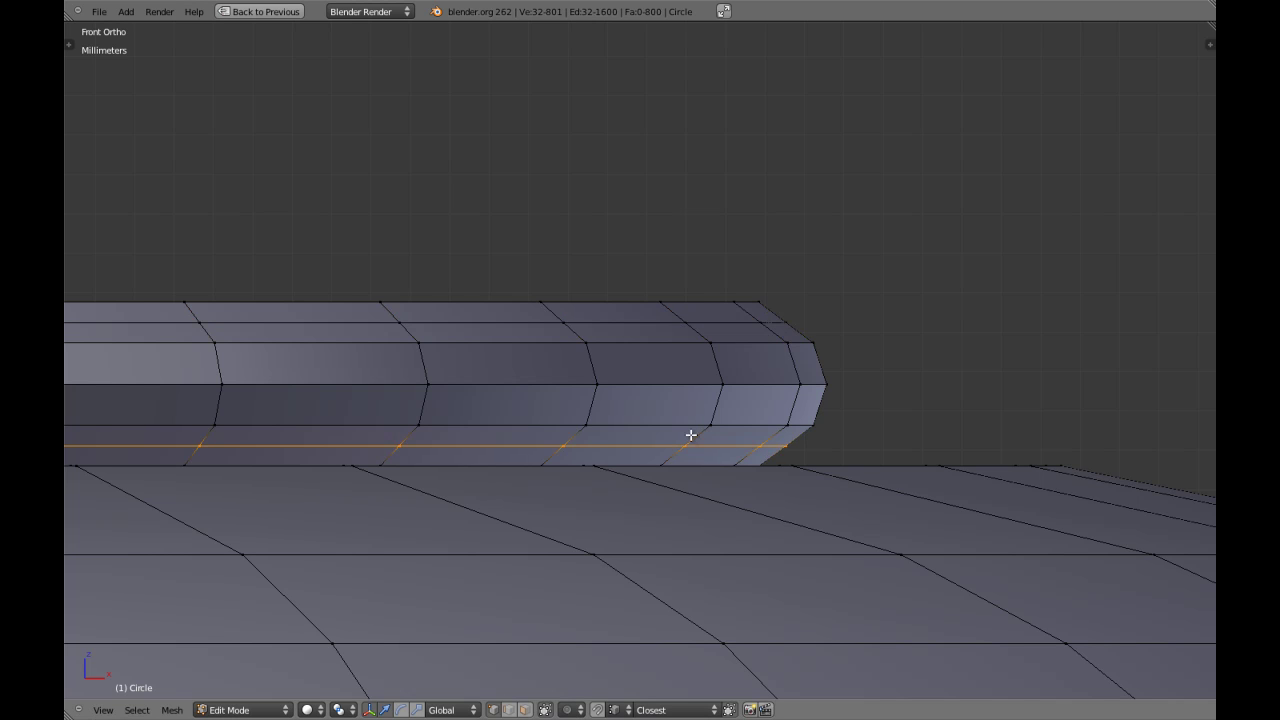
Select both the upper and lower new collar loops and scale them slightly outward with the Z axis locked
{"action": "left_click", "coordinate": [661, 329], "text": "alt+shift"}
{"action": "key", "text": "s"}
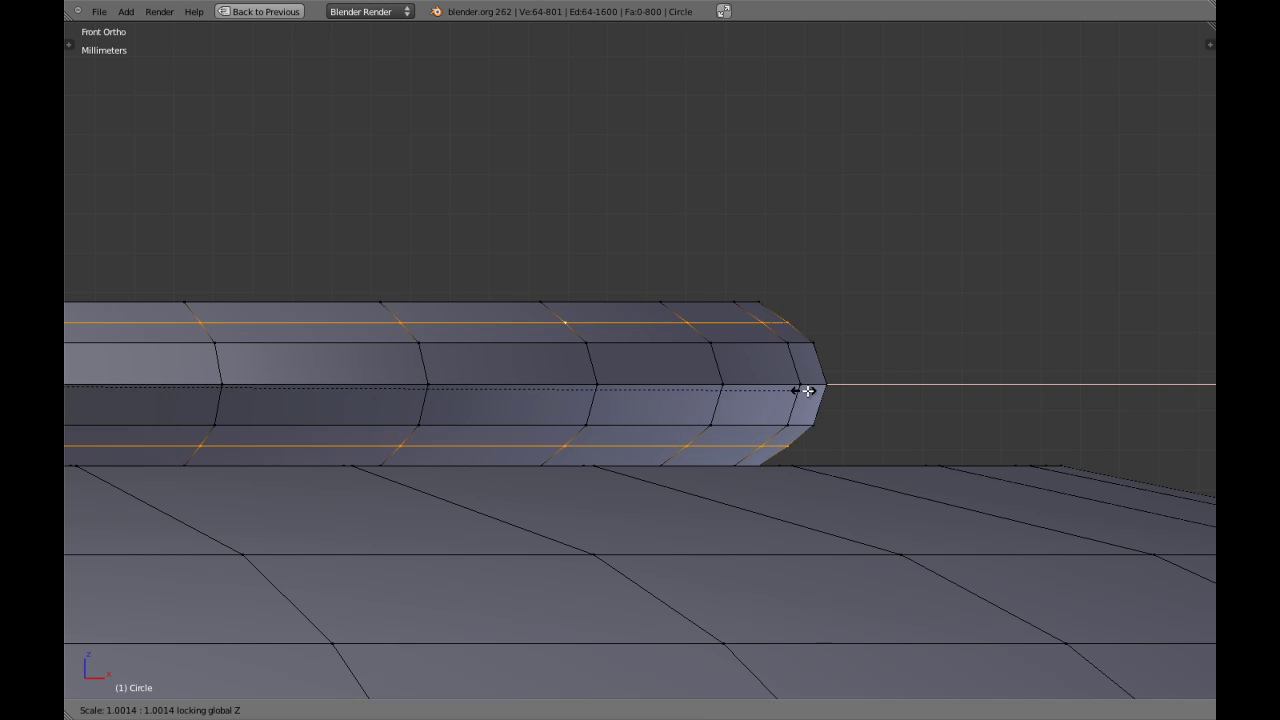
{"action": "left_click", "coordinate": [898, 403]}
{"action": "key", "text": "a"}
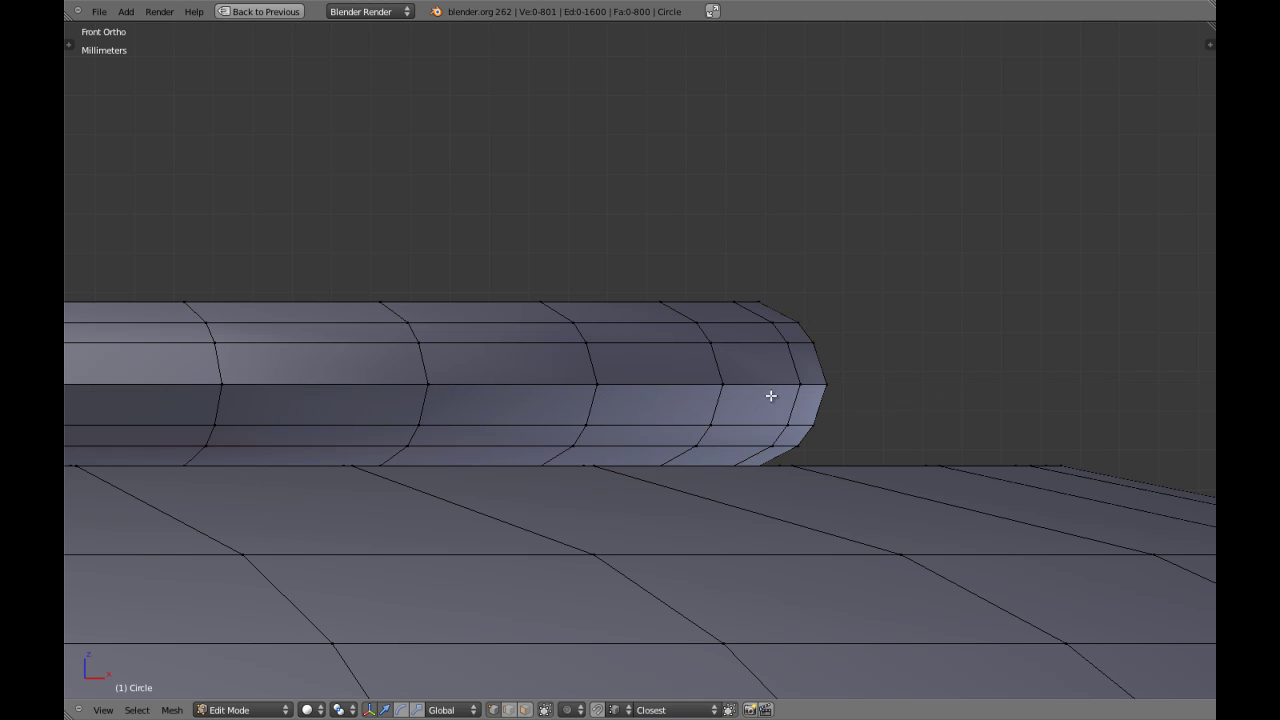
Add edge loops in the two bands adjoining the collar's middle loop and scale both slightly outward, locking Z
{"action": "key", "text": "ctrl+r"}
{"action": "left_click", "coordinate": [791, 366]}
{"action": "left_click", "coordinate": [804, 407]}
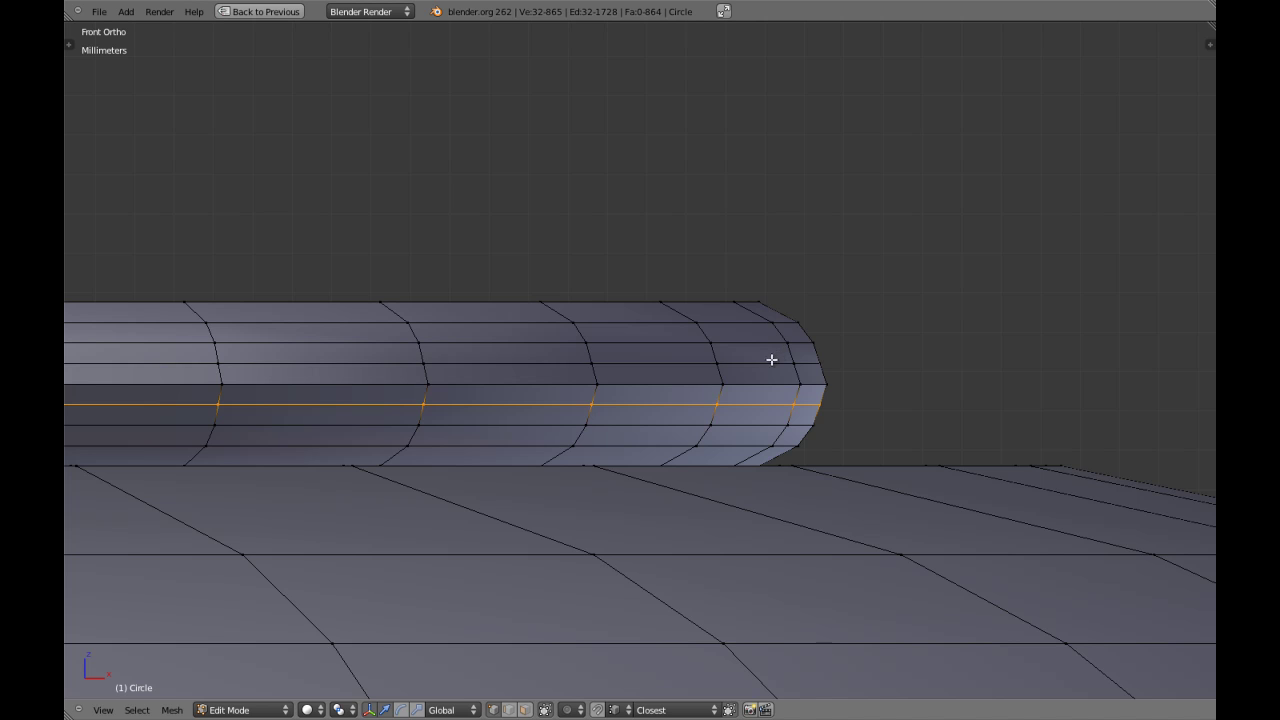
{"action": "key", "text": "s"}
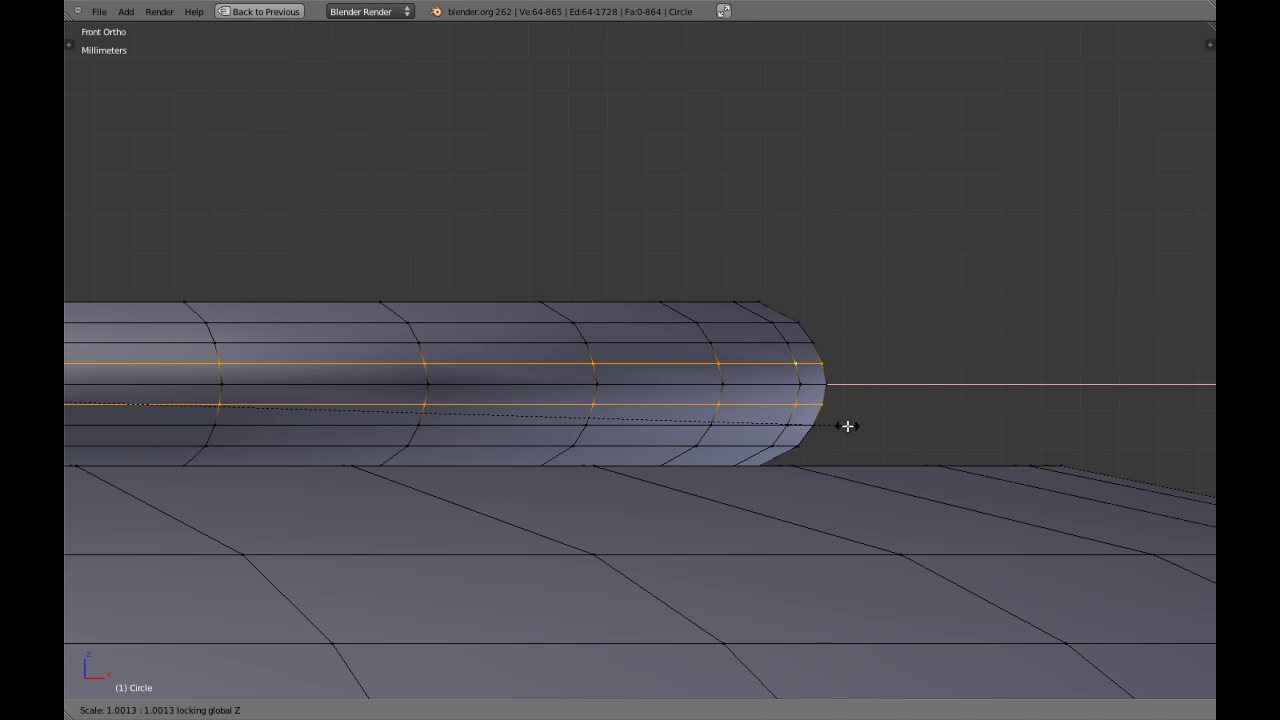
{"action": "left_click", "coordinate": [859, 428]}
Examine the whole vessel and its rounded collar in Object Mode from an angle and from the front
{"action": "key", "text": "Tab"}
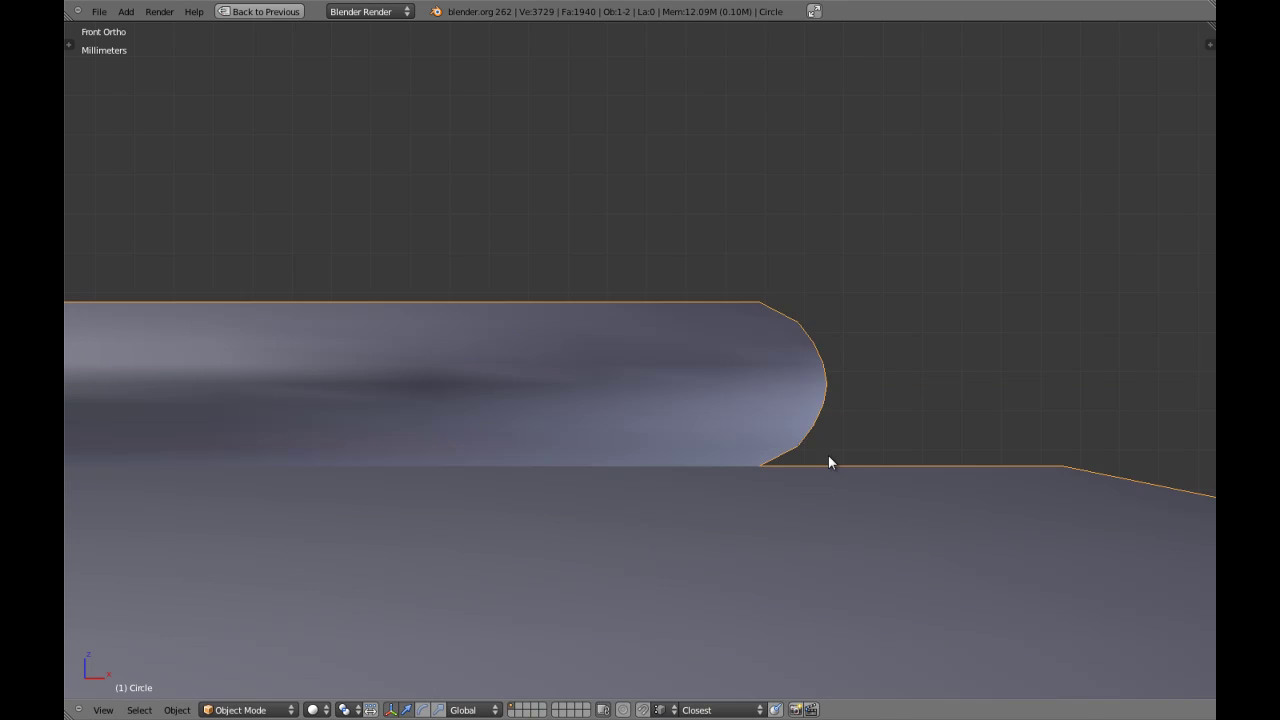
{"action": "key", "text": "a"}
{"action": "scroll", "coordinate": [828, 455], "scroll_direction": "down", "scroll_amount": 11}
{"action": "middle_click_drag", "start_coordinate": [827, 454], "coordinate": [766, 449]}
{"action": "scroll", "coordinate": [750, 420], "scroll_direction": "down", "scroll_amount": 5}
{"action": "scroll", "coordinate": [646, 443], "scroll_direction": "down", "scroll_amount": 3}
{"action": "key", "text": "Tab"}
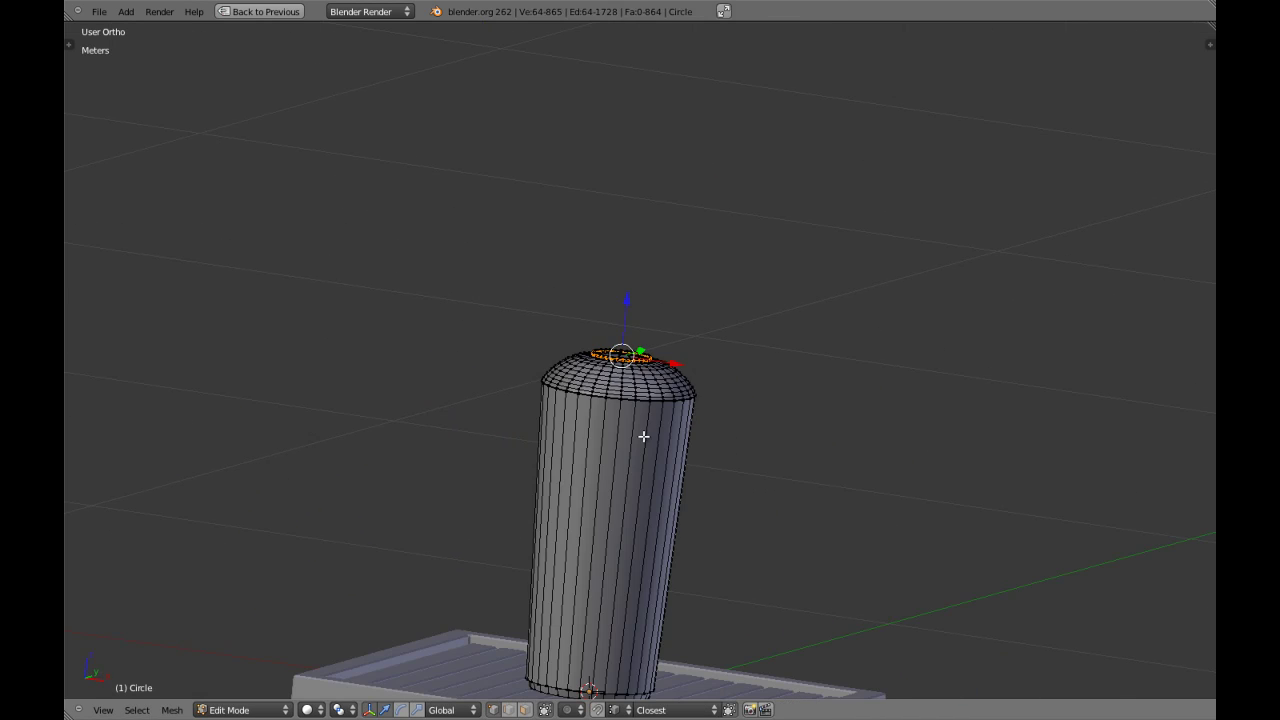
{"action": "key", "text": "a"}
{"action": "key", "text": "KP_1"}
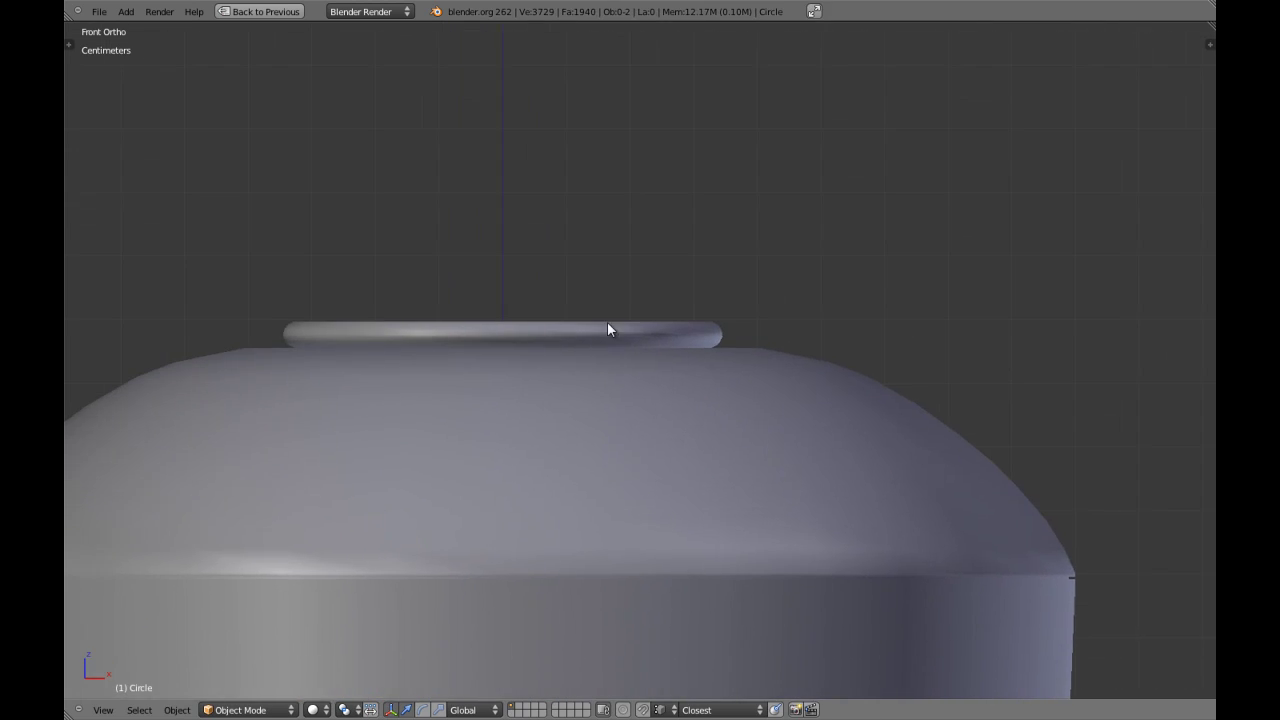
Extrude the collar's top edge loop and scale it inward to about 0.7 to narrow the opening
{"action": "key", "text": "Tab"}
{"action": "middle_click_drag", "start_coordinate": [607, 321], "coordinate": [600, 345]}
{"action": "key", "text": "a"}
{"action": "scroll", "coordinate": [583, 318], "scroll_direction": "up", "scroll_amount": 2}
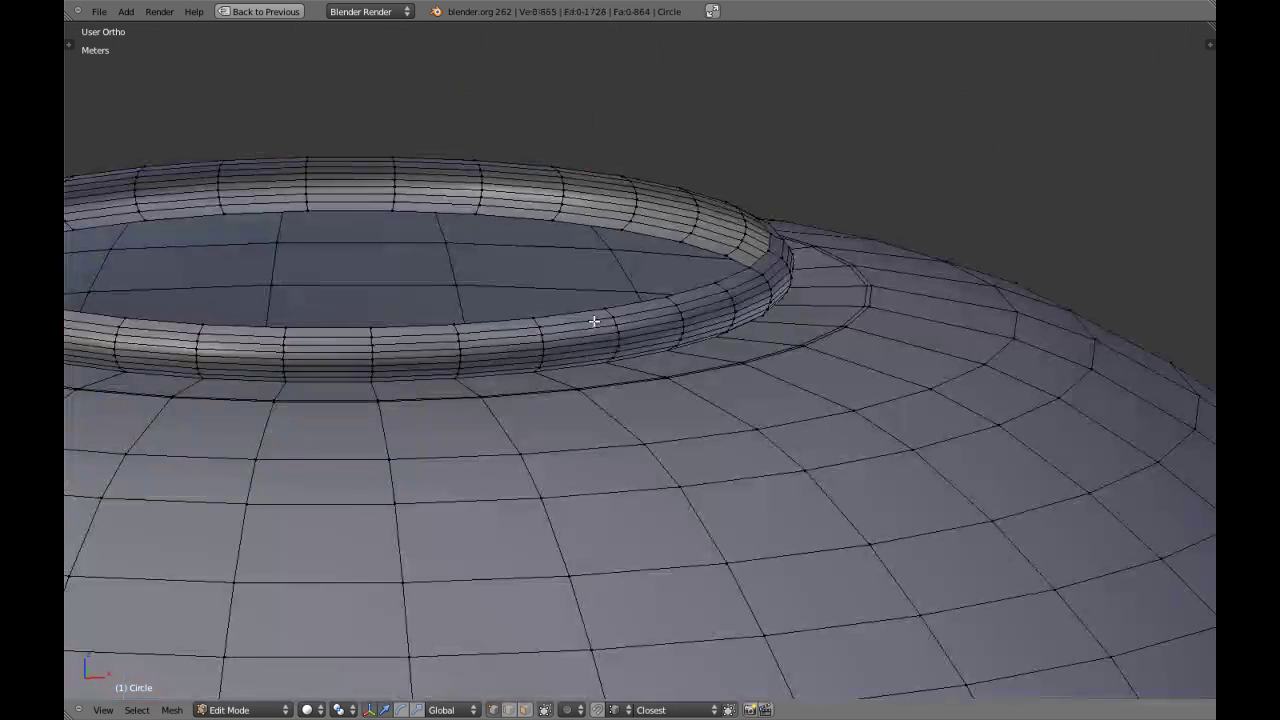
{"action": "left_click", "coordinate": [583, 318], "text": "alt"}
{"action": "key", "text": "KP_1"}
{"action": "scroll", "coordinate": [571, 309], "scroll_direction": "down", "scroll_amount": 6}
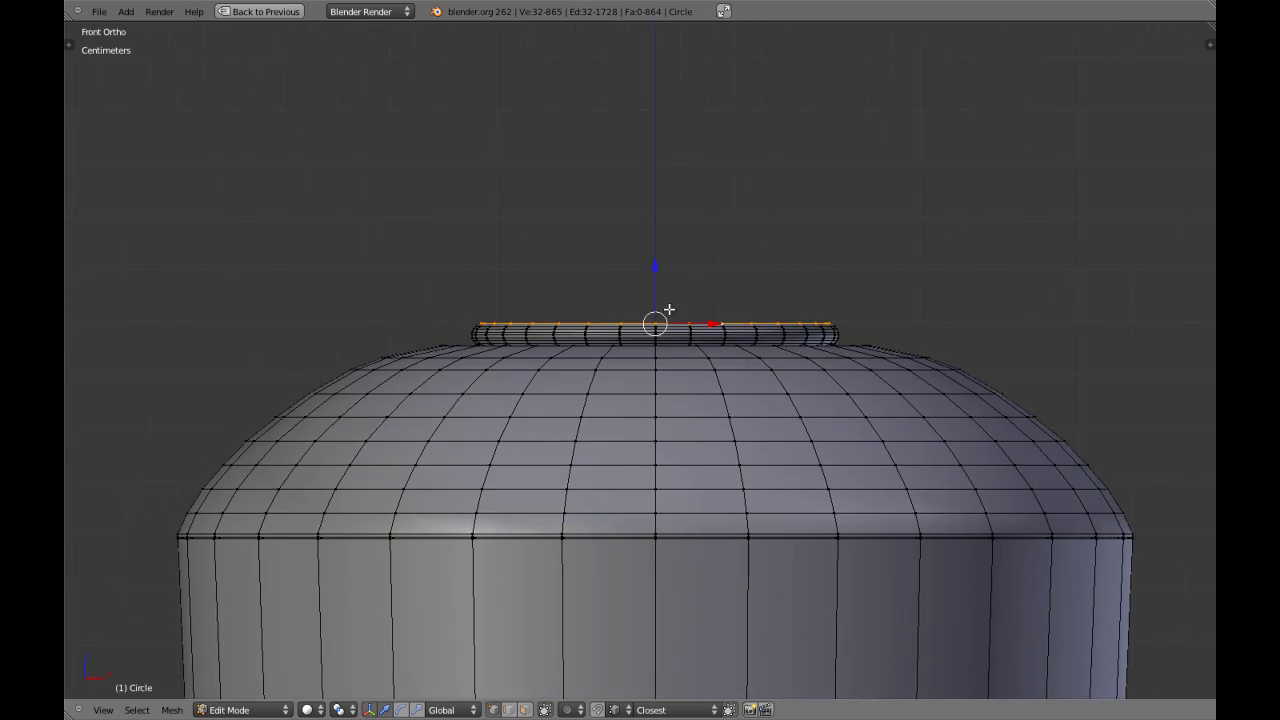
{"action": "middle_click_drag", "start_coordinate": [734, 448], "coordinate": [697, 569]}
{"action": "key", "text": "e"}
{"action": "right_click", "coordinate": [677, 469]}
{"action": "scroll", "coordinate": [620, 491], "scroll_direction": "up", "scroll_amount": 3}
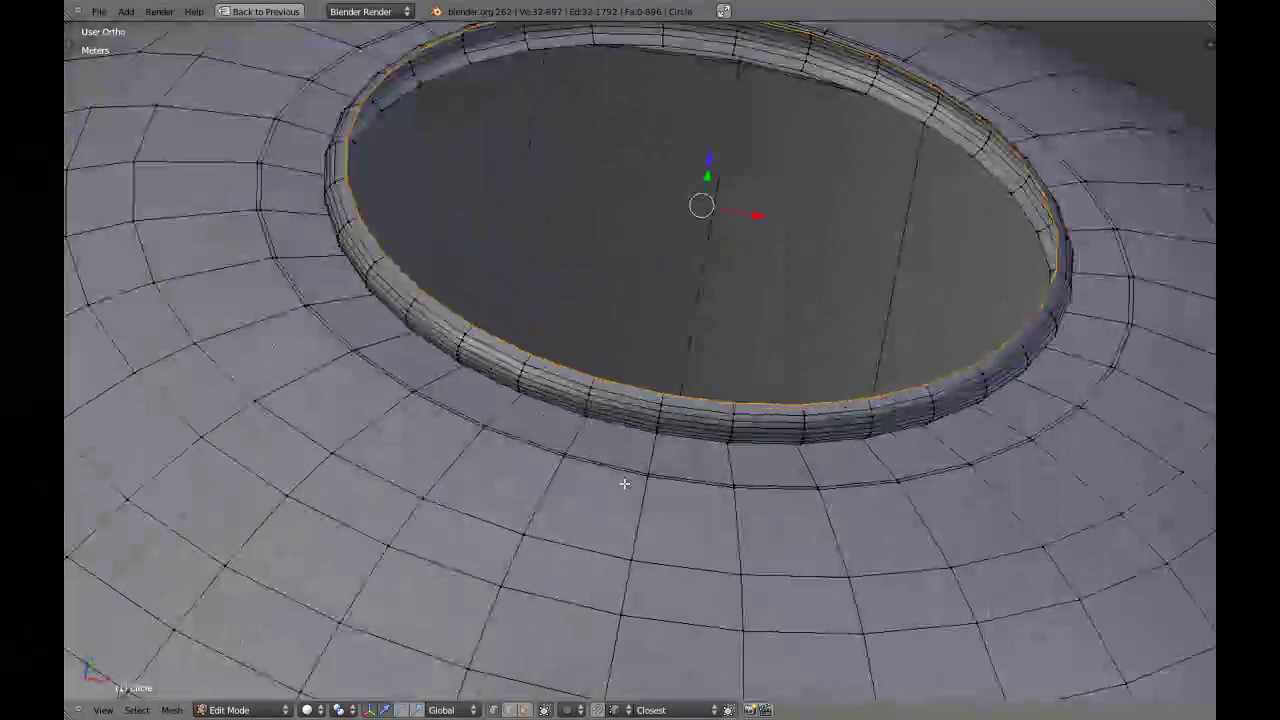
{"action": "key", "text": "s"}
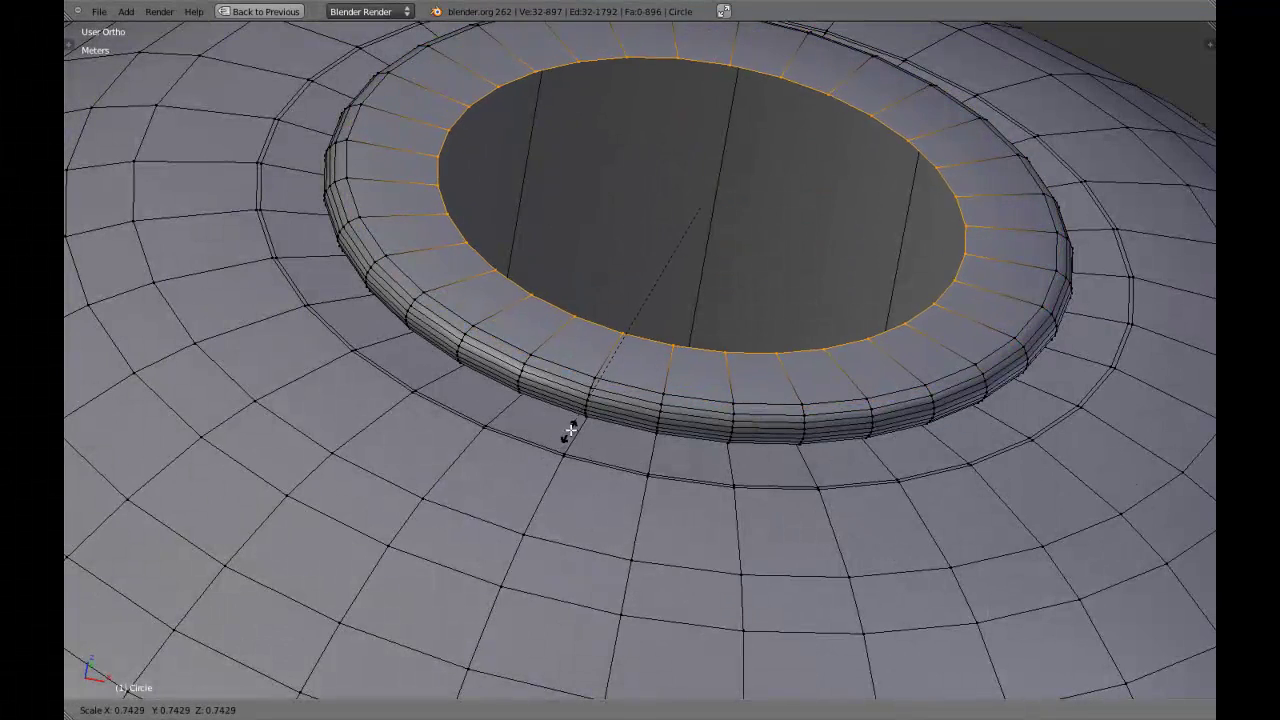
{"action": "left_click", "coordinate": [578, 424]}
Extrude the narrowed opening's edge loop straight up along Z by 0.01 (1 cm)
{"action": "scroll", "coordinate": [600, 435], "scroll_direction": "down", "scroll_amount": 5}
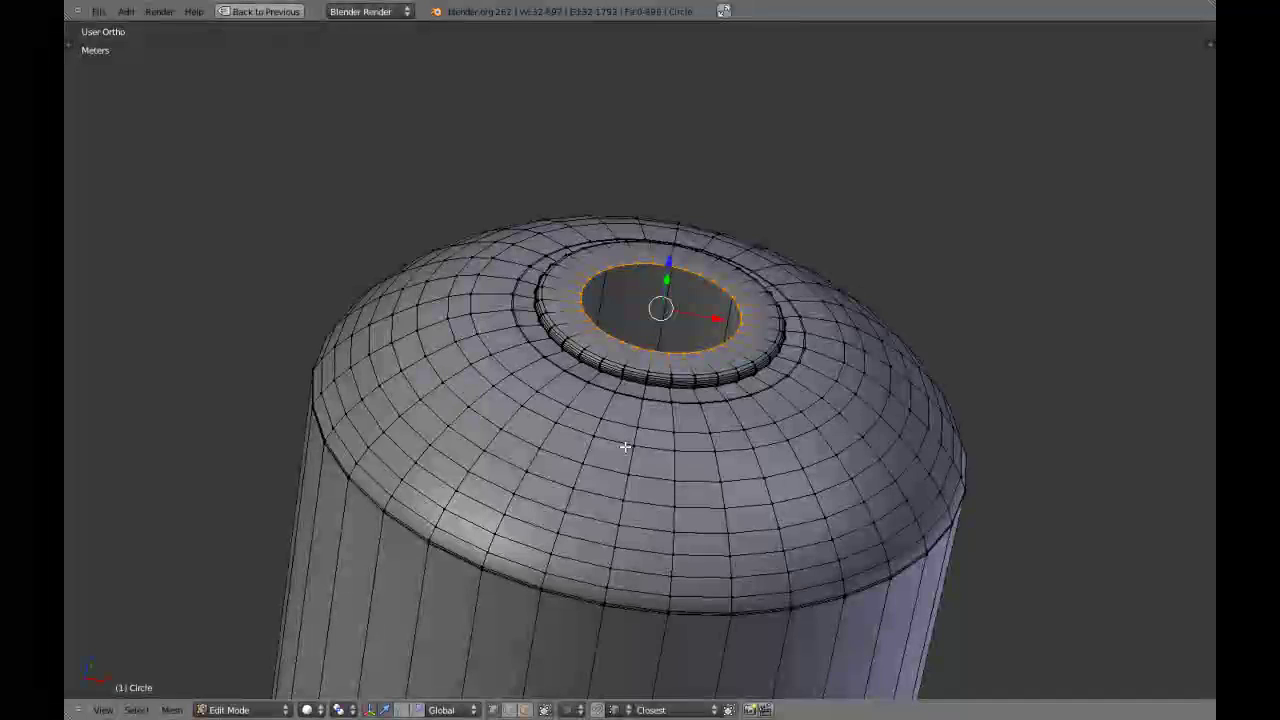
{"action": "key", "text": "KP_1"}
{"action": "scroll", "coordinate": [655, 424], "scroll_direction": "up", "scroll_amount": 4}
{"action": "scroll", "coordinate": [655, 424], "scroll_direction": "up", "scroll_amount": 1}
{"action": "key", "text": "e"}
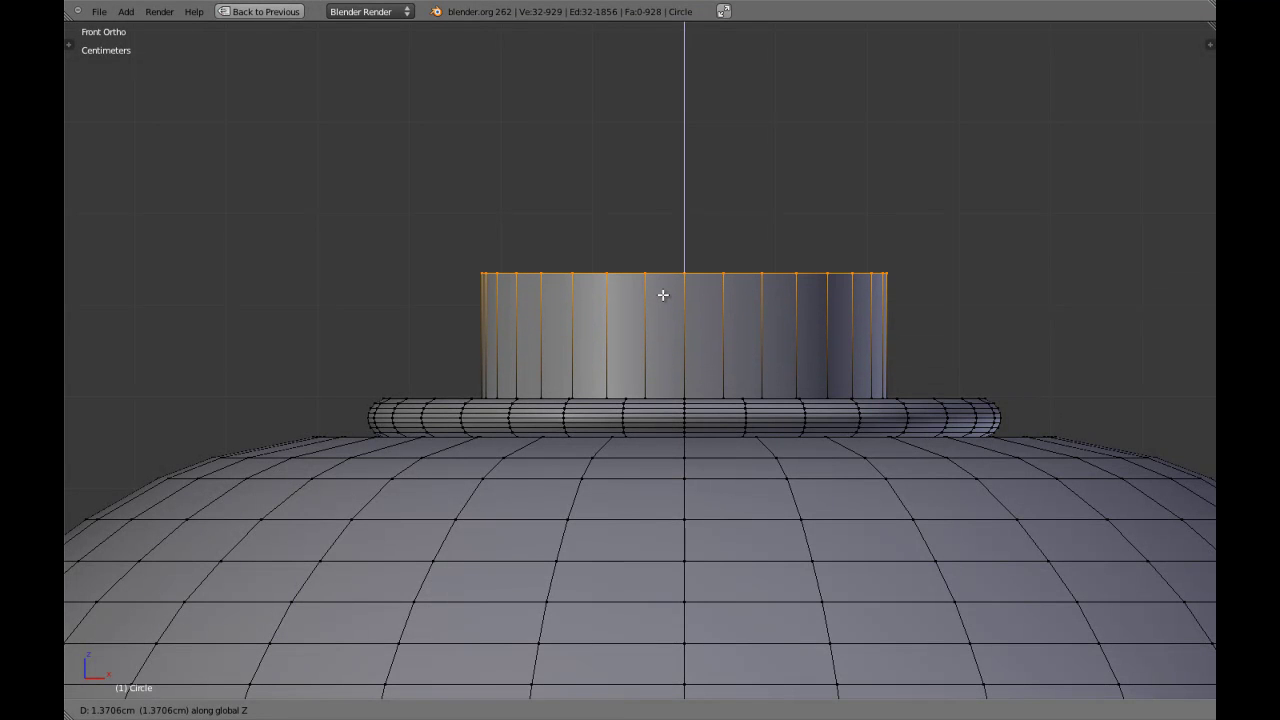
{"action": "type", "text": "0.01"}
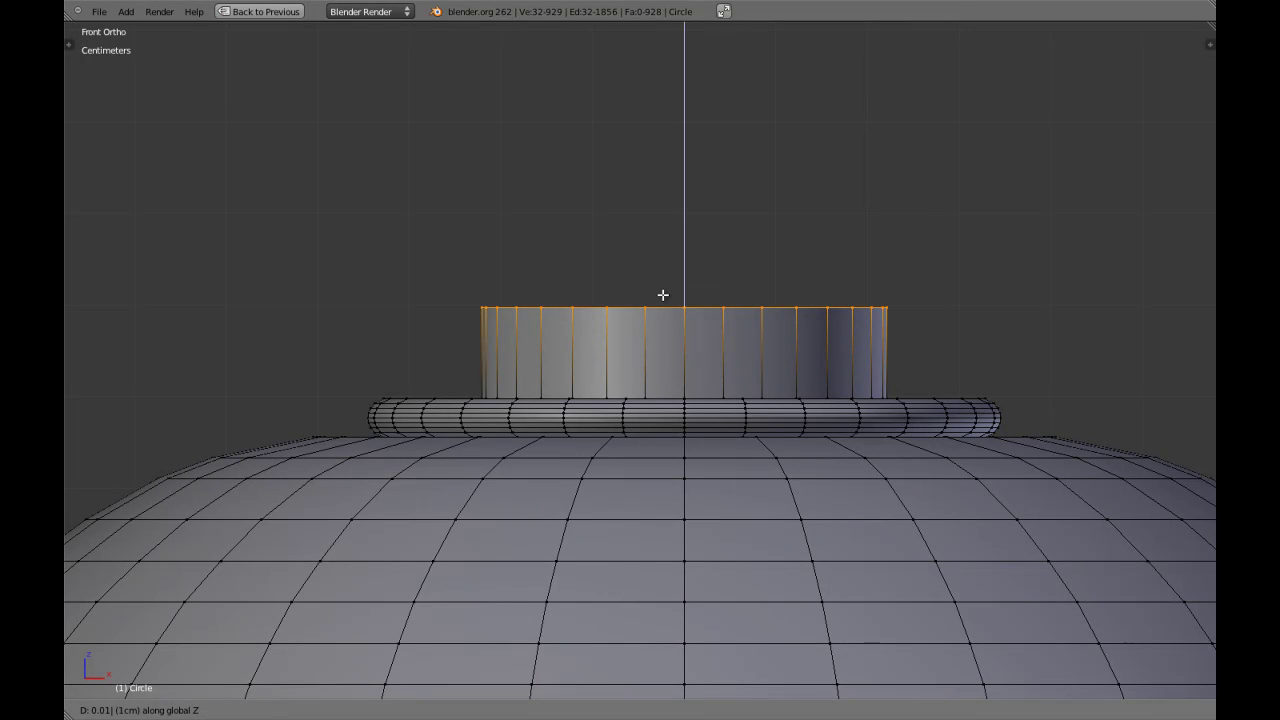
{"action": "key", "text": "Return"}
{"action": "scroll", "coordinate": [719, 380], "scroll_direction": "down", "scroll_amount": 3}
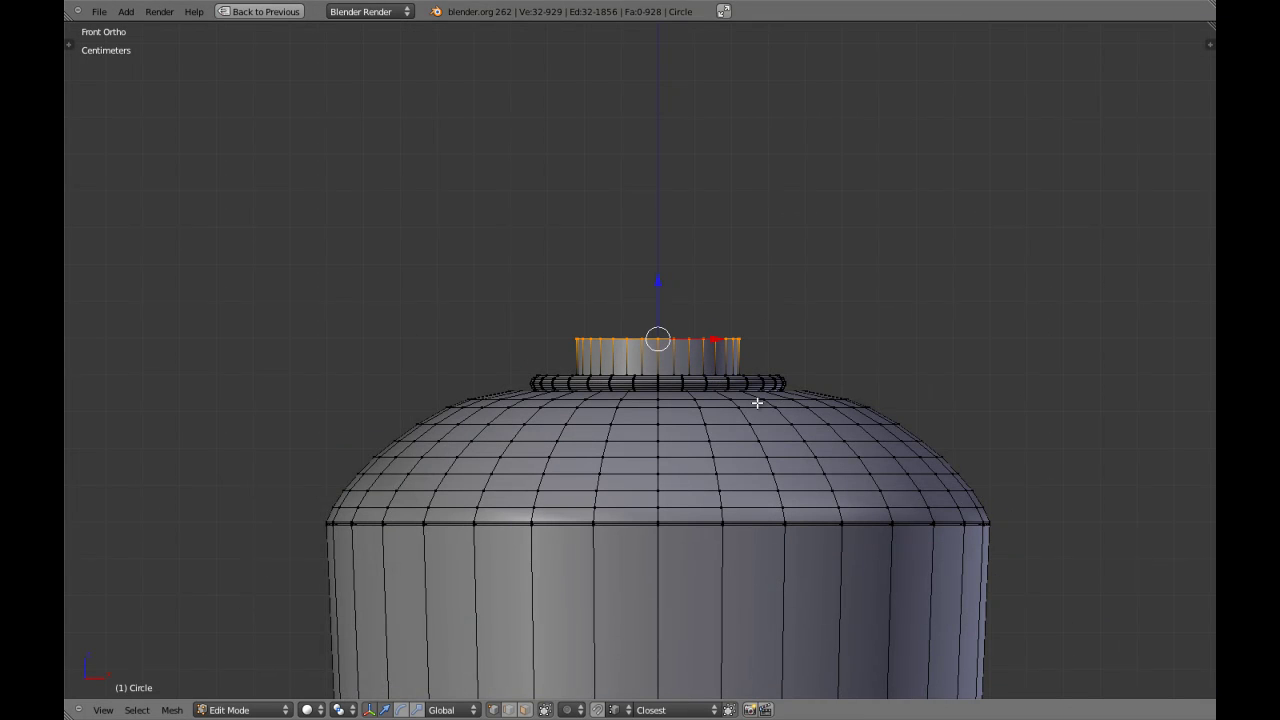
Scale the top edge loop of the extruded neck to 0.45 to taper it into a cone
{"action": "scroll", "coordinate": [757, 403], "scroll_direction": "up", "scroll_amount": 4}
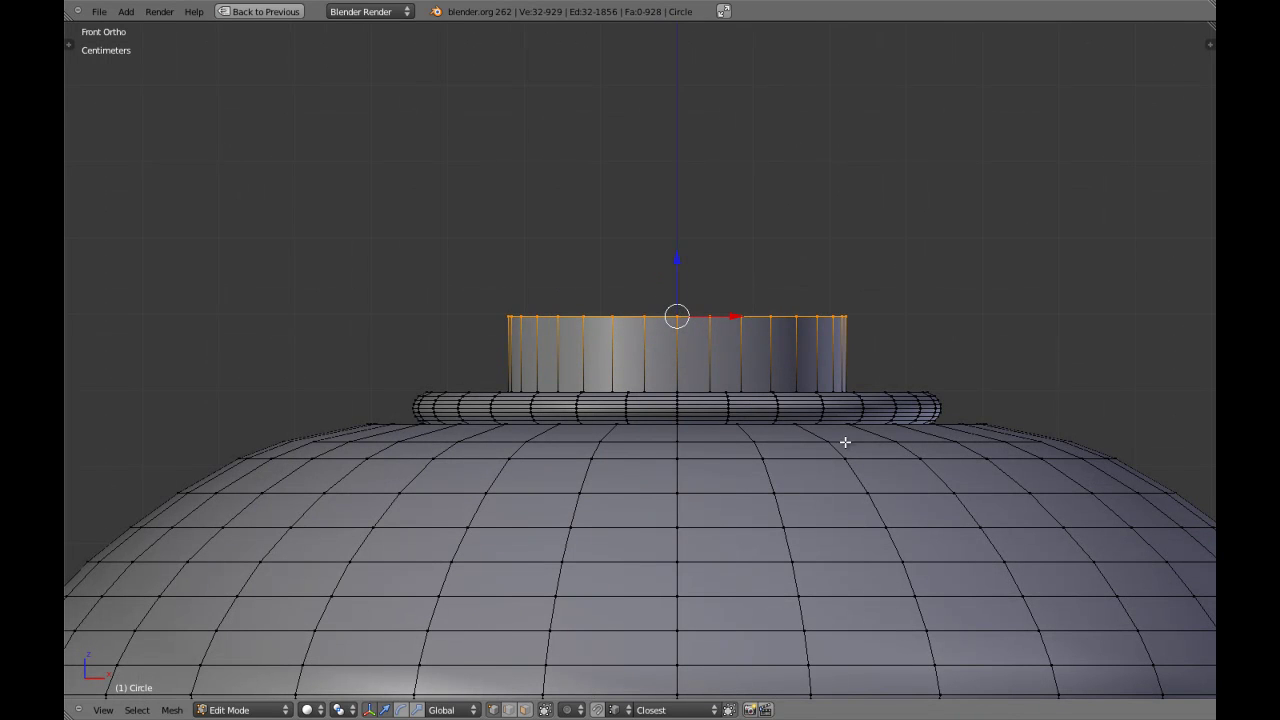
{"action": "key", "text": "s"}
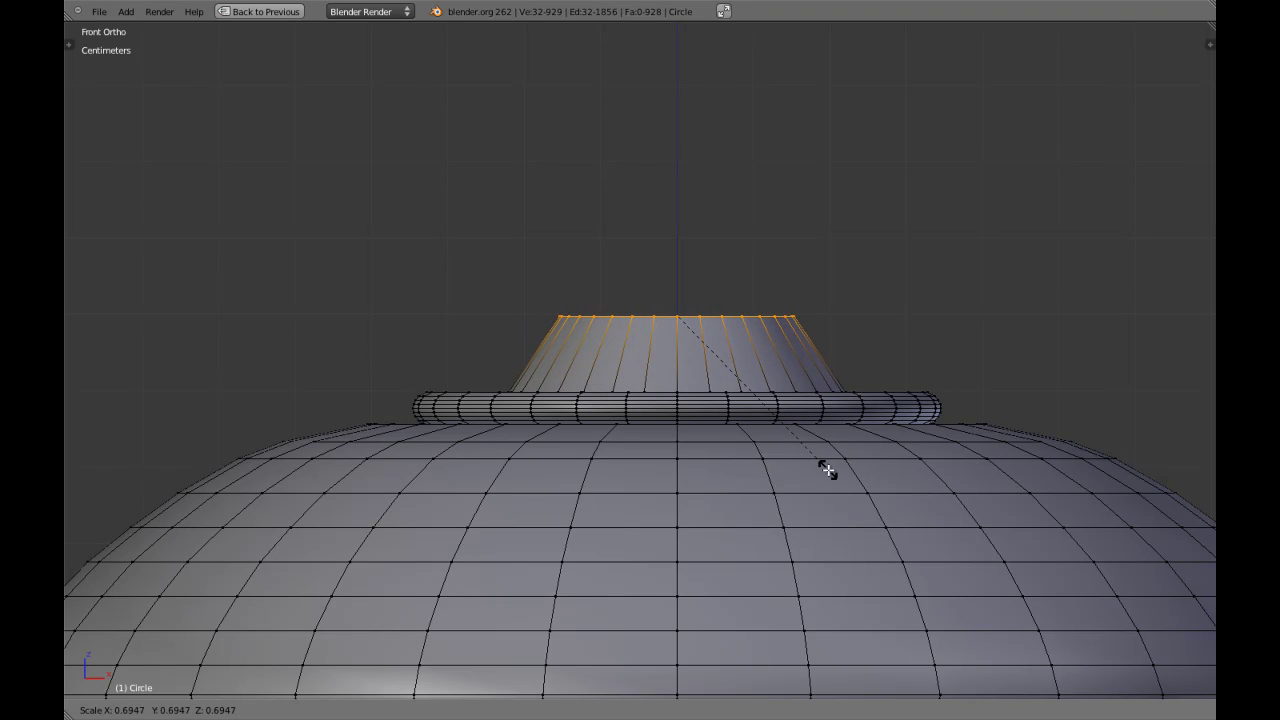
{"action": "type", "text": "0.45"}
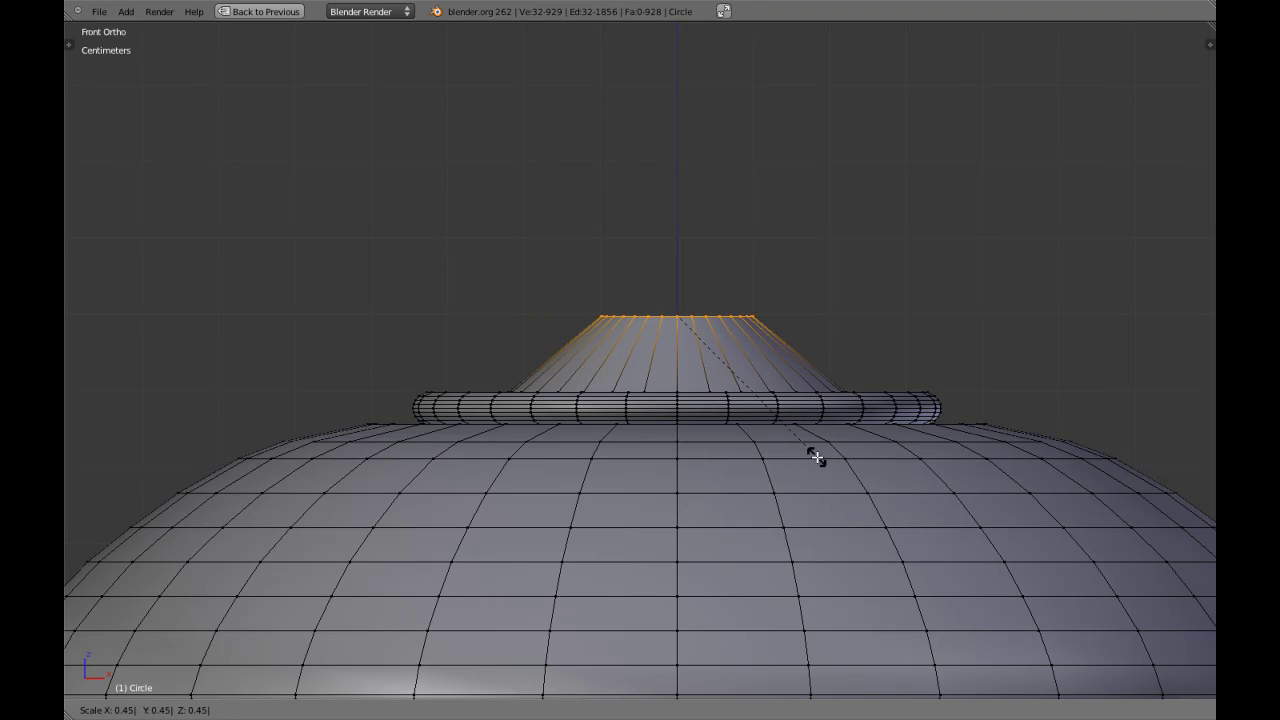
{"action": "key", "text": "Return"}
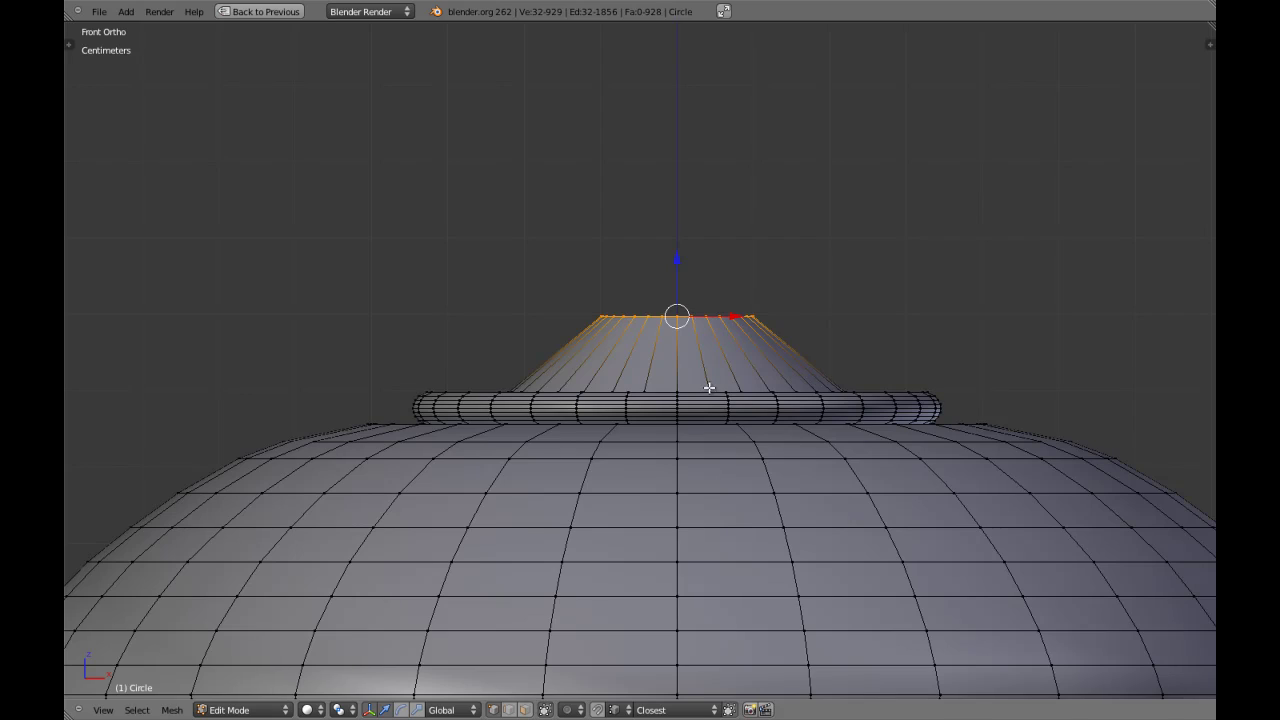
Scale the edge loop at the base of the conical neck outward to widen the cone
{"action": "middle_click_drag", "start_coordinate": [709, 387], "coordinate": [657, 451]}
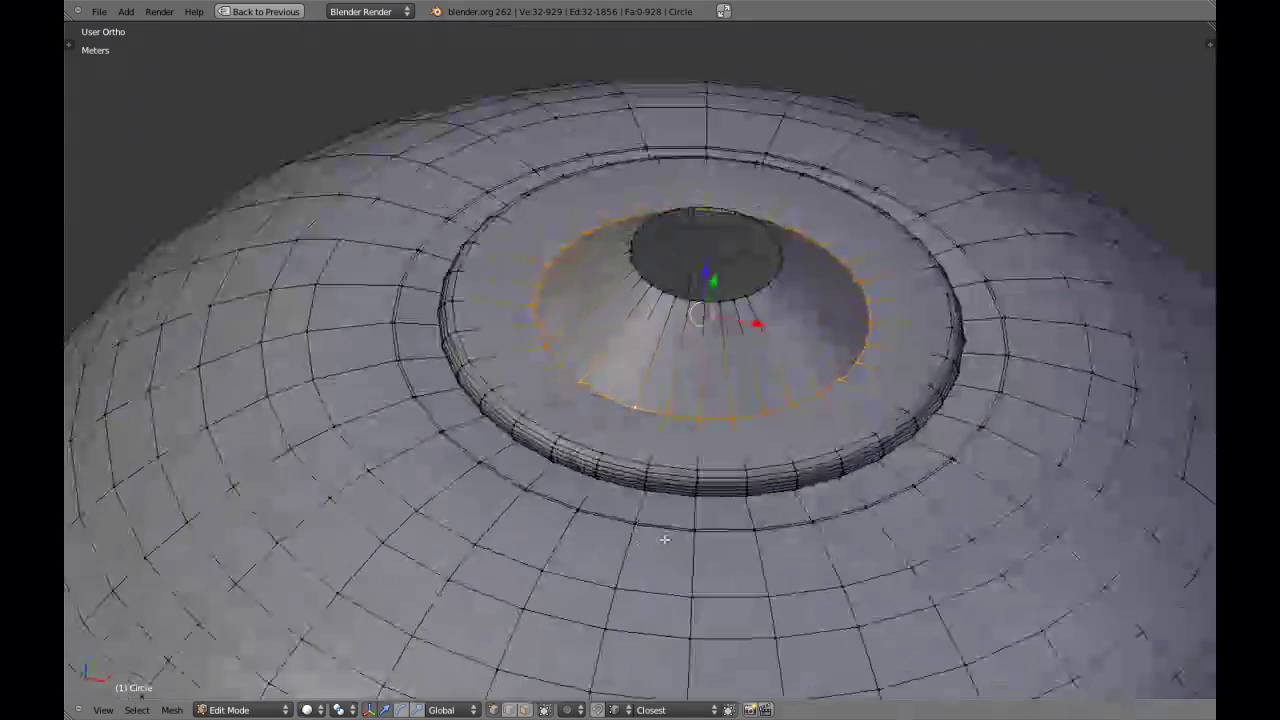
{"action": "key", "text": "s"}
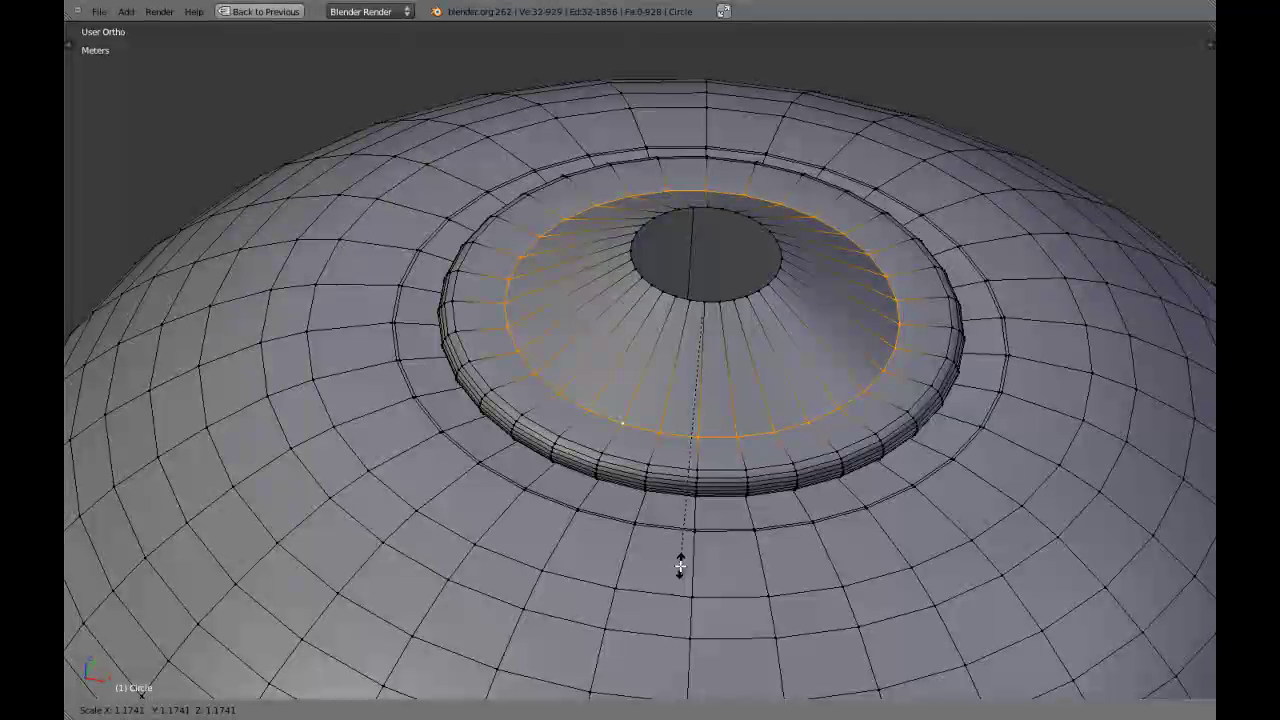
{"action": "right_click", "coordinate": [760, 500]}
{"action": "key", "text": "s"}
{"action": "left_click", "coordinate": [791, 520]}
{"action": "key", "text": "KP_1"}
{"action": "key", "text": "a"}
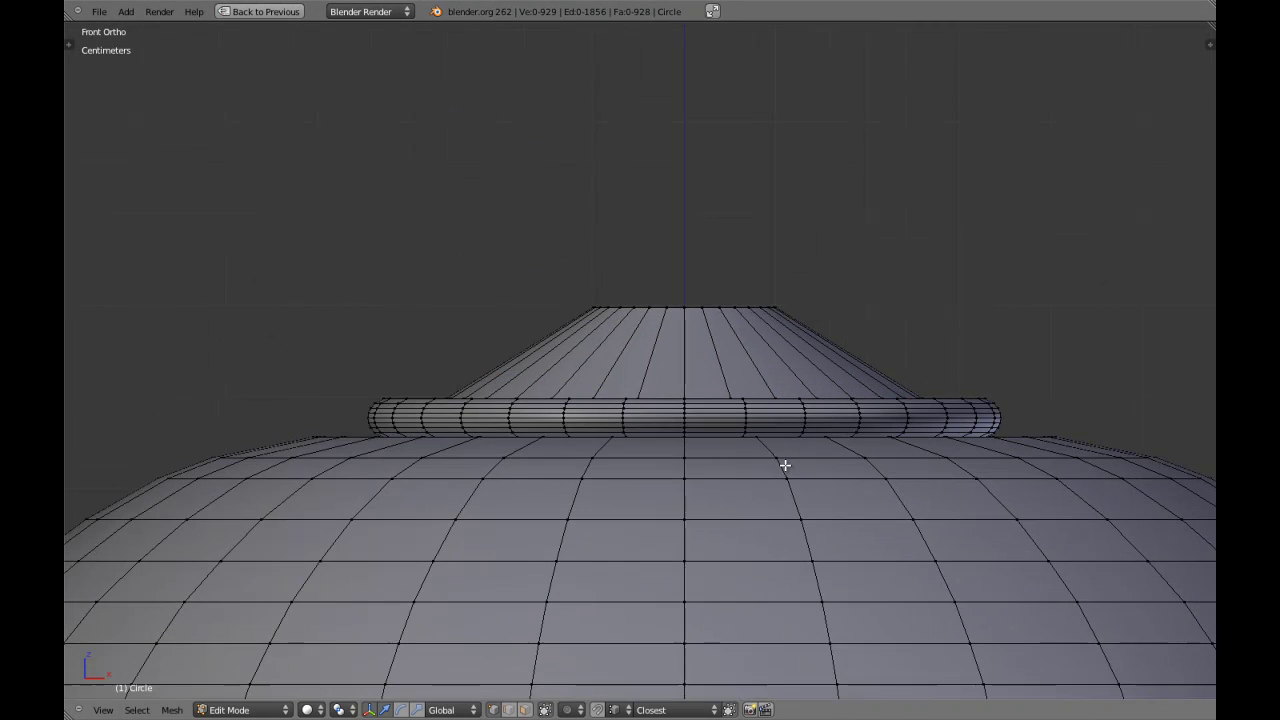
Box-select the cone's top edge loop in wireframe and delete its vertices
{"action": "key", "text": "z"}
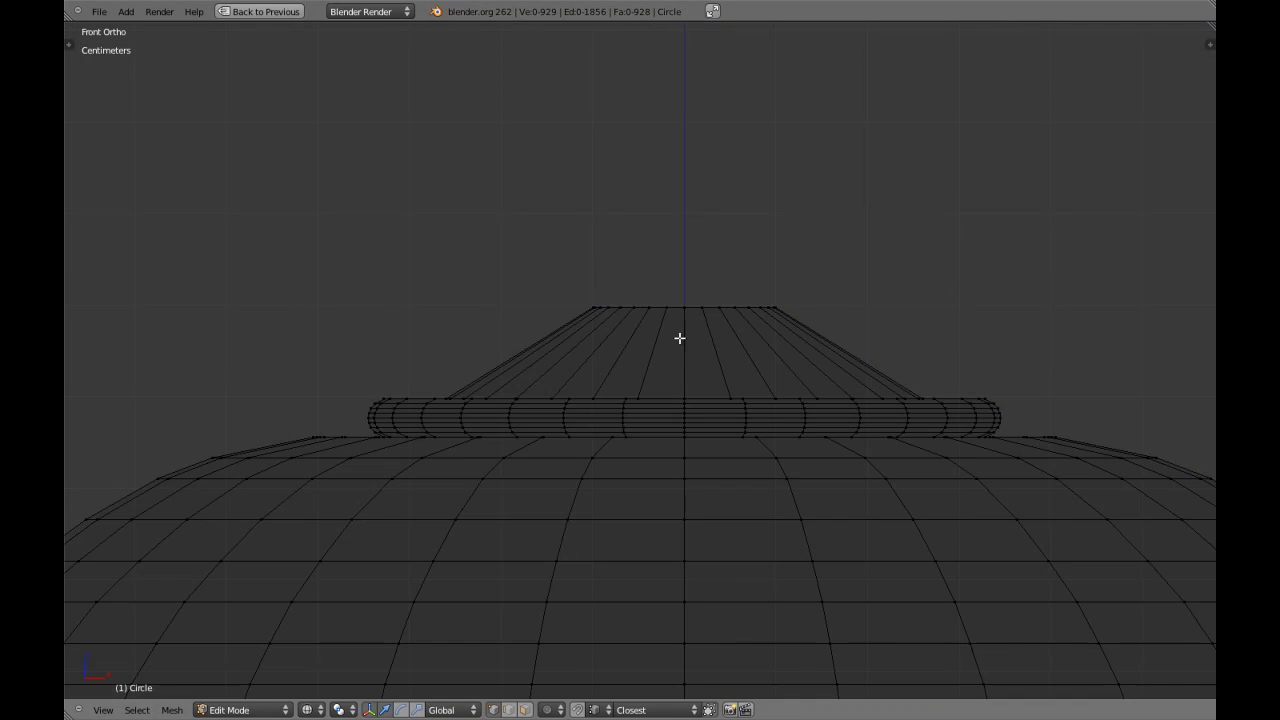
{"action": "key", "text": "b"}
{"action": "left_click_drag", "start_coordinate": [543, 249], "coordinate": [892, 350]}
{"action": "key", "text": "x"}
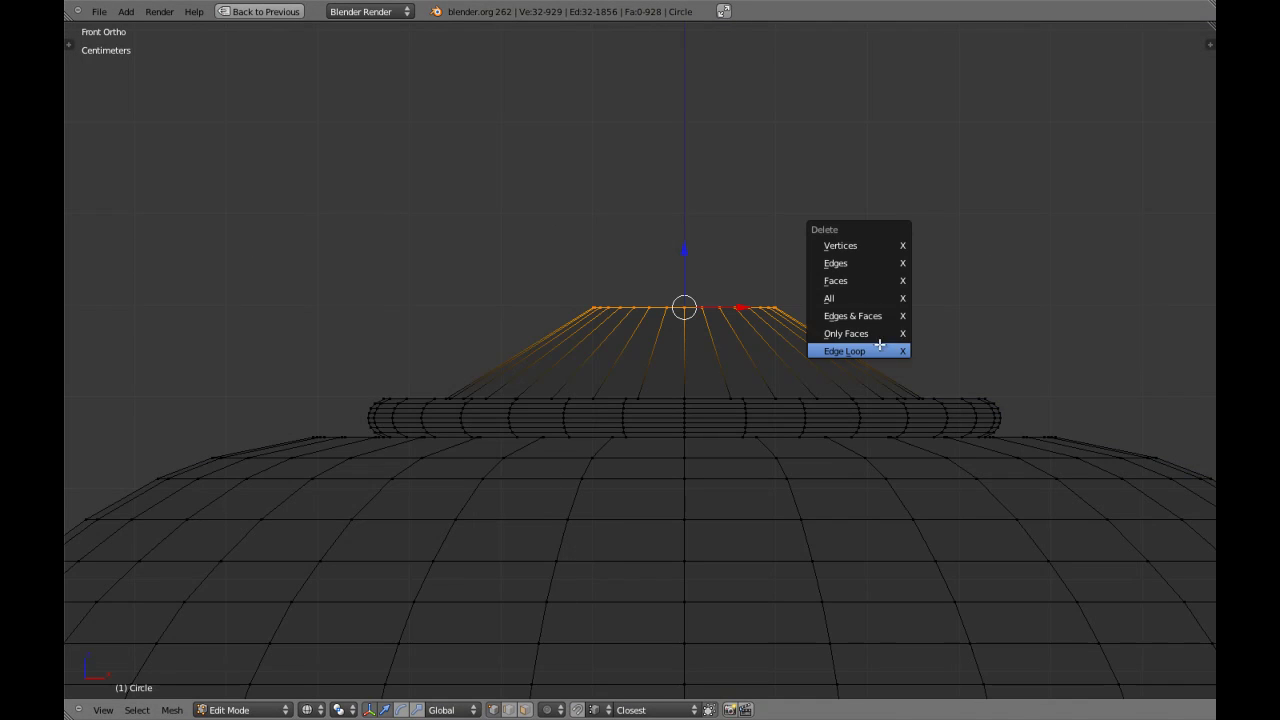
{"action": "left_click", "coordinate": [858, 253]}
{"action": "key", "text": "z"}
Scale the edge loop of the collar's inner opening outward to widen the opening
{"action": "mouse_move", "coordinate": [737, 380]}
{"action": "middle_mouse_down"}
{"action": "mouse_move", "coordinate": [691, 447]}
{"action": "mouse_move", "coordinate": [594, 409]}
{"action": "middle_mouse_up"}
{"action": "right_click", "coordinate": [614, 426], "text": "alt"}
{"action": "key", "text": "s"}
{"action": "left_click", "coordinate": [665, 493]}
{"action": "key", "text": "KP_1"}
{"action": "key", "text": "z"}
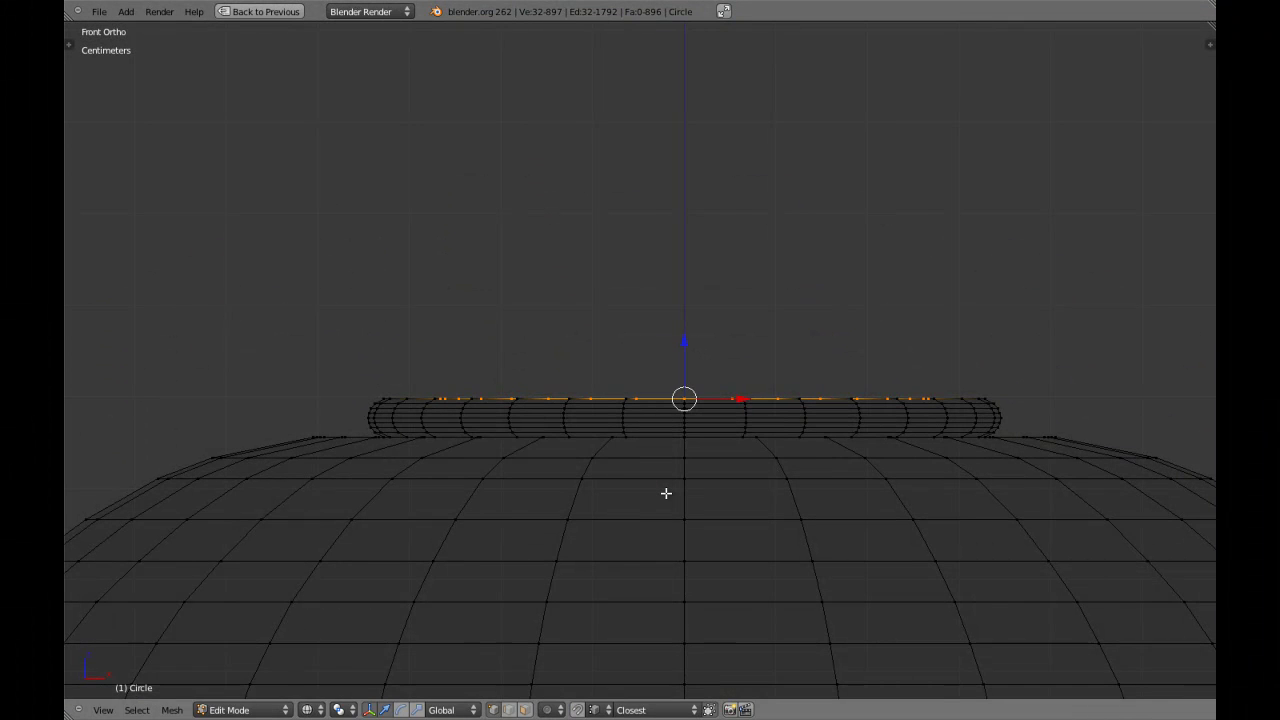
Extrude the widened opening's edge loop straight up along Z by 0.01 (1 cm)
{"action": "key", "text": "e"}
{"action": "key", "text": "z"}
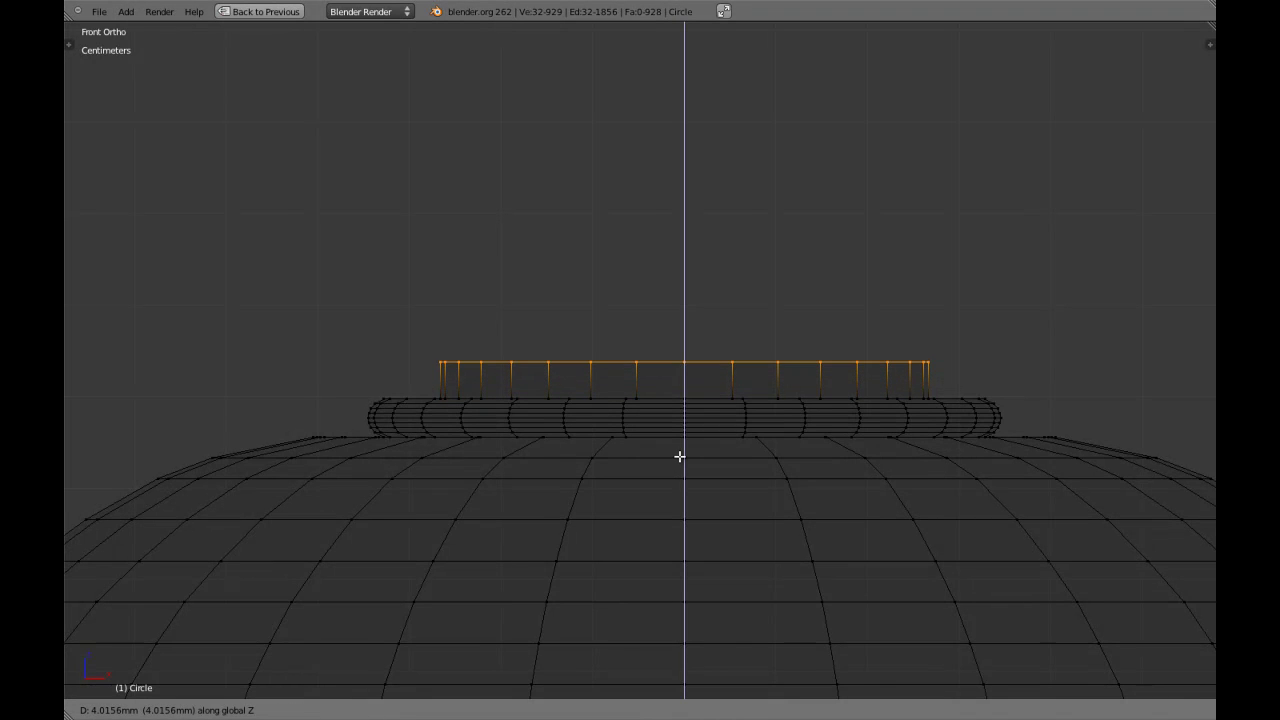
{"action": "type", "text": "0.01"}
{"action": "key", "text": "Return"}
{"action": "key", "text": "z"}
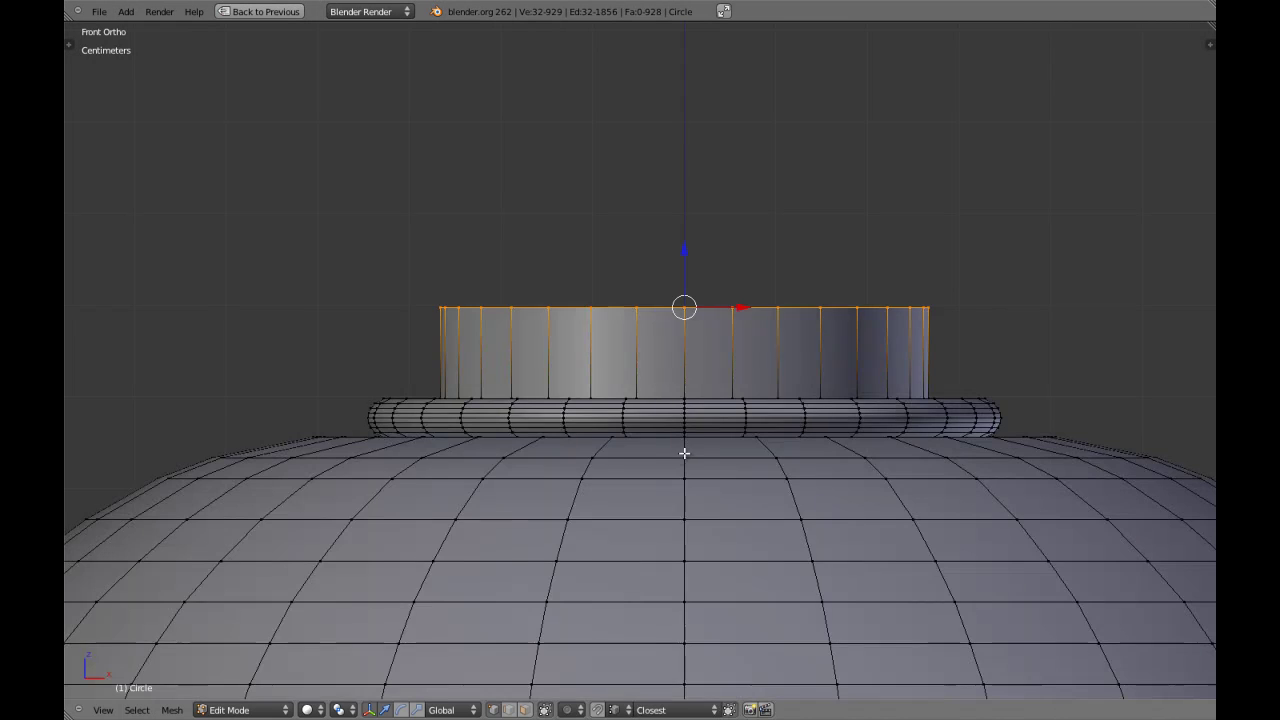
Scale the extruded neck's top edge loop to 0.45 and clear the selection
{"action": "scroll", "coordinate": [680, 456], "scroll_direction": "down", "scroll_amount": 3}
{"action": "type", "text": "s0.5"}
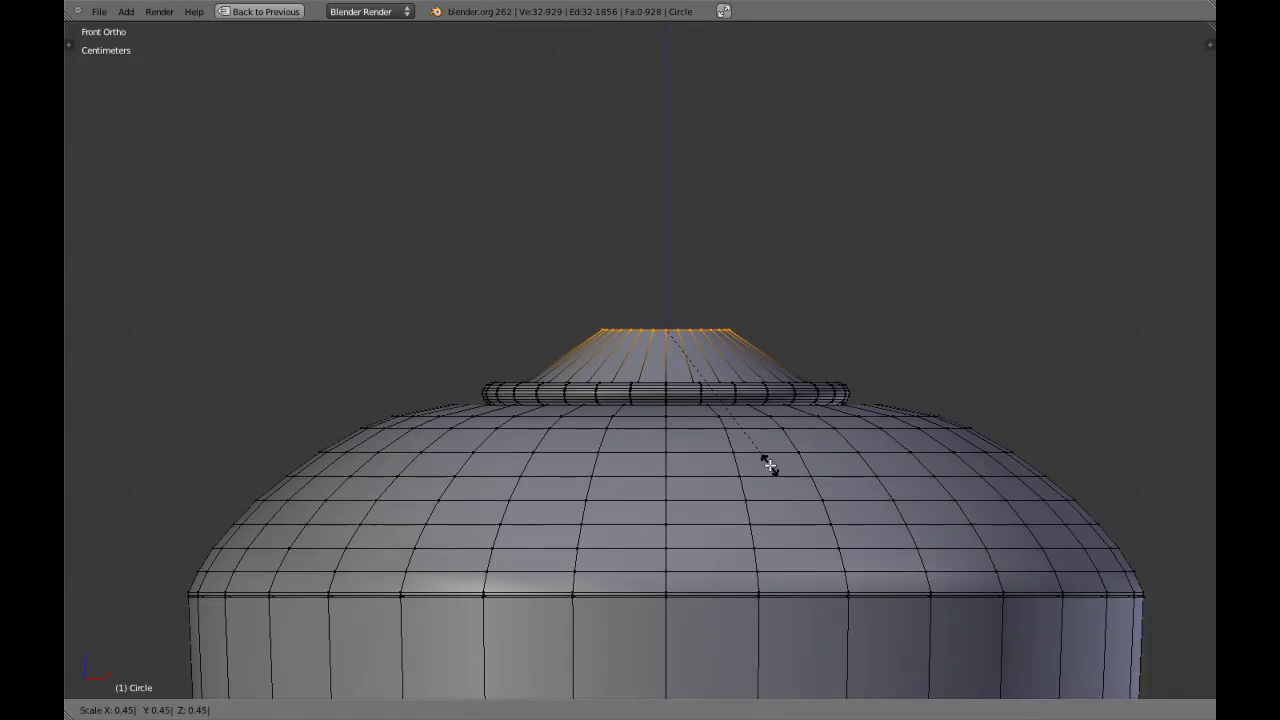
{"action": "key", "text": "Return"}
{"action": "key", "text": "a"}
Insert a horizontal edge loop halfway up the conical neck and scale it outward to give the neck a bulging profile
{"action": "scroll", "coordinate": [763, 403], "scroll_direction": "up", "scroll_amount": 2}
{"action": "key", "text": "ctrl+r"}
{"action": "left_click", "coordinate": [771, 357]}
{"action": "left_click", "coordinate": [771, 357]}
{"action": "middle_click_drag", "start_coordinate": [898, 449], "coordinate": [751, 449], "text": "shift"}
{"action": "scroll", "coordinate": [751, 449], "scroll_direction": "up", "scroll_amount": 2}
{"action": "key", "text": "s"}
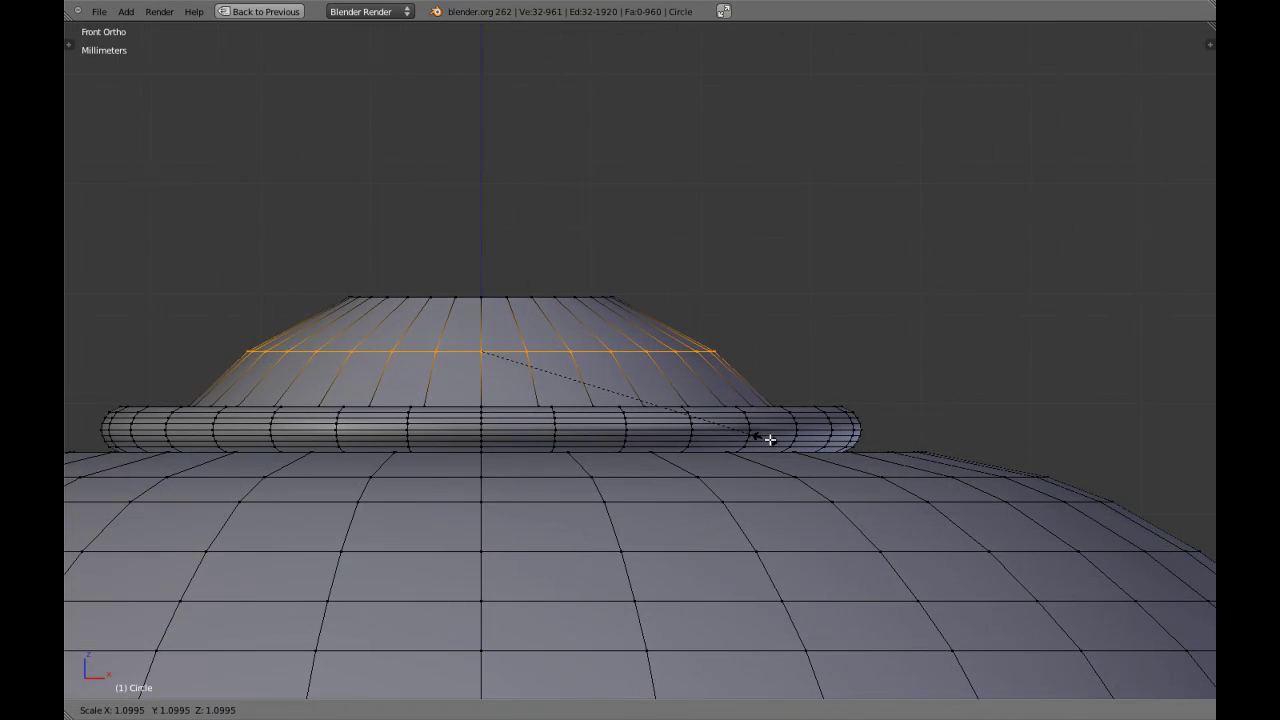
{"action": "left_click", "coordinate": [793, 443]}
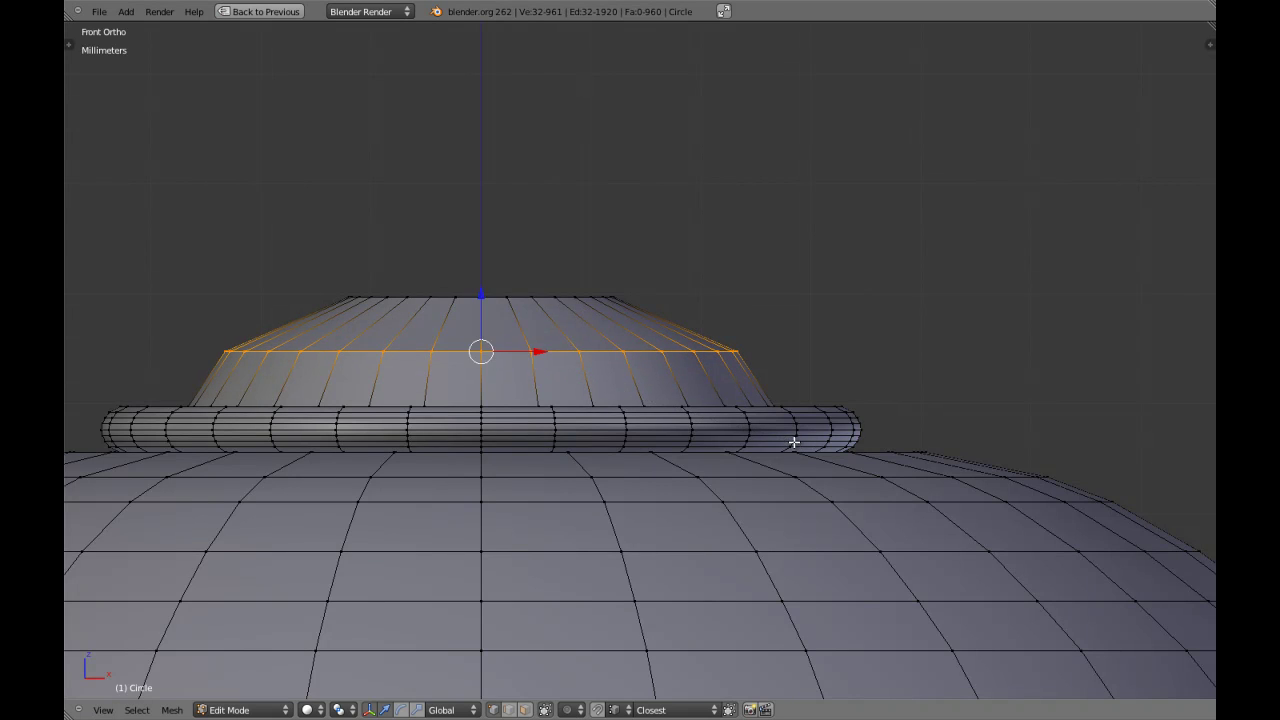
Insert an edge loop in the lower half of the neck and scale it outward to about 1.02
{"action": "key", "text": "a"}
{"action": "scroll", "coordinate": [785, 440], "scroll_direction": "down", "scroll_amount": 7}
{"action": "scroll", "coordinate": [759, 430], "scroll_direction": "up", "scroll_amount": 6}
{"action": "key", "text": "ctrl+r"}
{"action": "left_click", "coordinate": [790, 398]}
{"action": "key", "text": "s"}
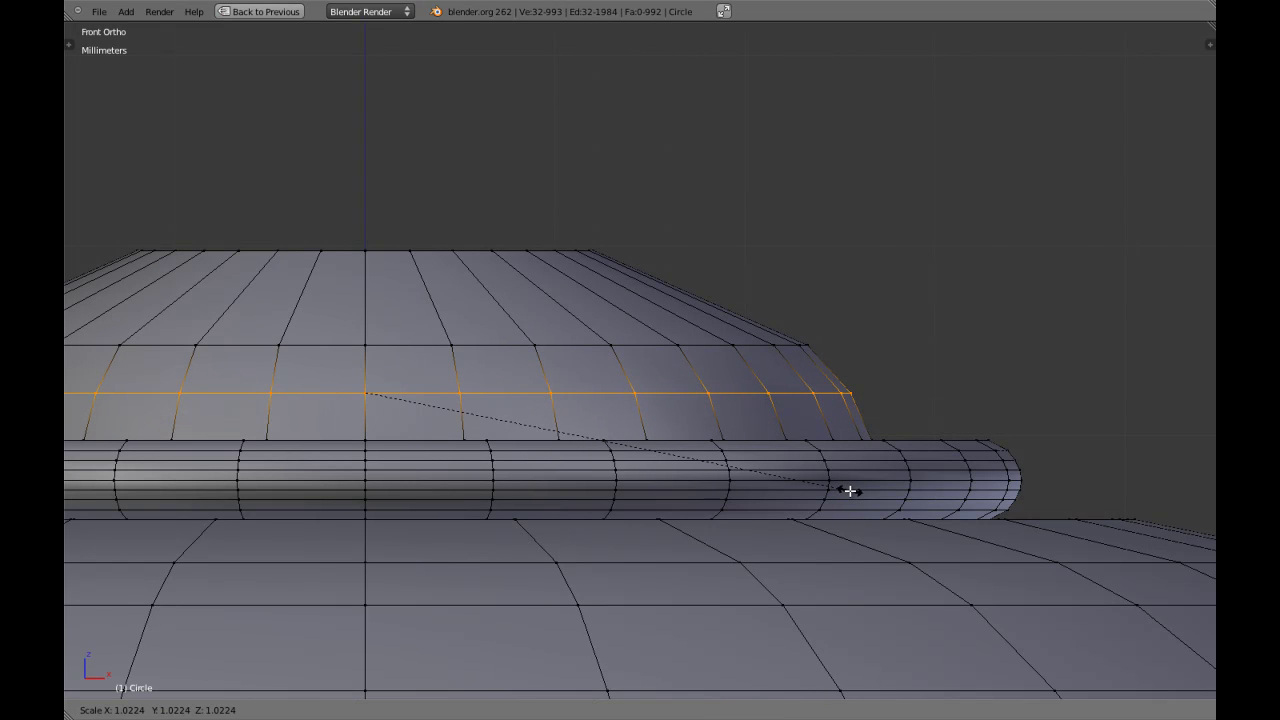
{"action": "left_click", "coordinate": [850, 491]}
Insert an edge loop in the upper half of the neck and scale it outward to about 1.1
{"action": "key", "text": "a"}
{"action": "middle_click_drag", "start_coordinate": [664, 379], "coordinate": [679, 401], "text": "shift"}
{"action": "key", "text": "ctrl+r"}
{"action": "left_click", "coordinate": [656, 318]}
{"action": "key", "text": "s"}
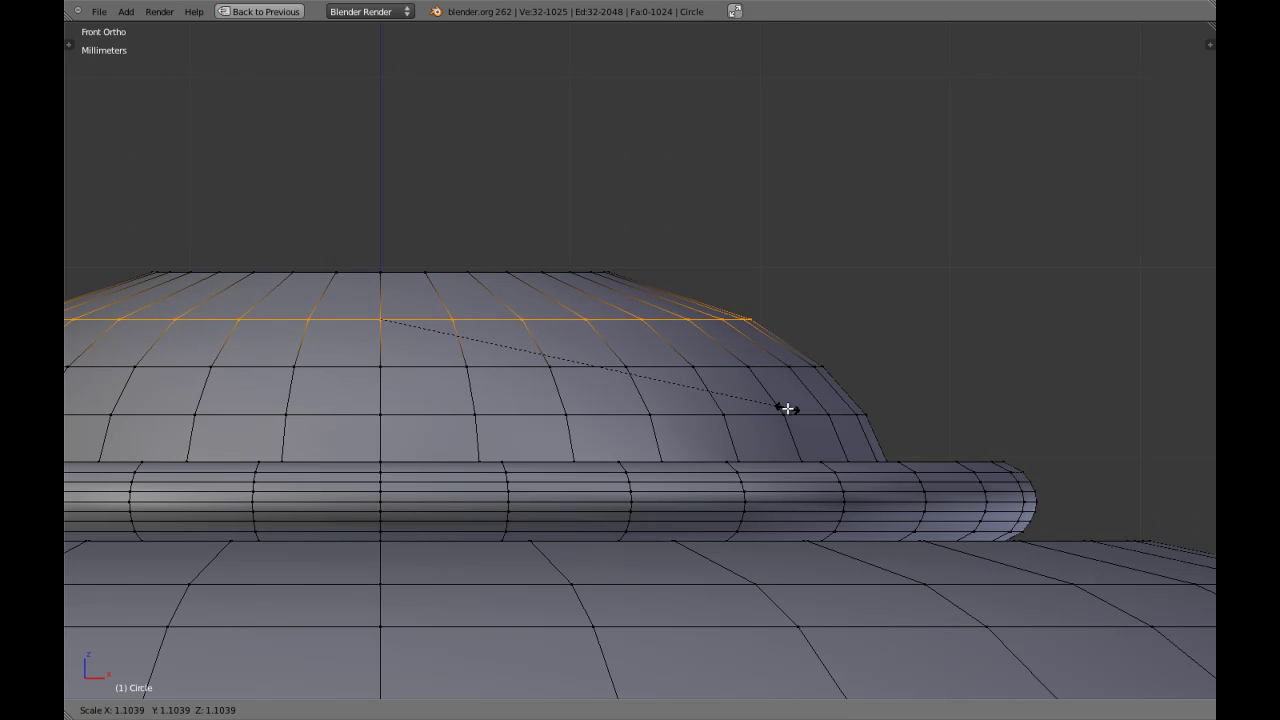
{"action": "left_click", "coordinate": [795, 411]}
Examine the domed neck's silhouette in Object Mode and its mesh in Edit Mode from the front and above
{"action": "key", "text": "Tab"}
{"action": "scroll", "coordinate": [785, 423], "scroll_direction": "down", "scroll_amount": 3}
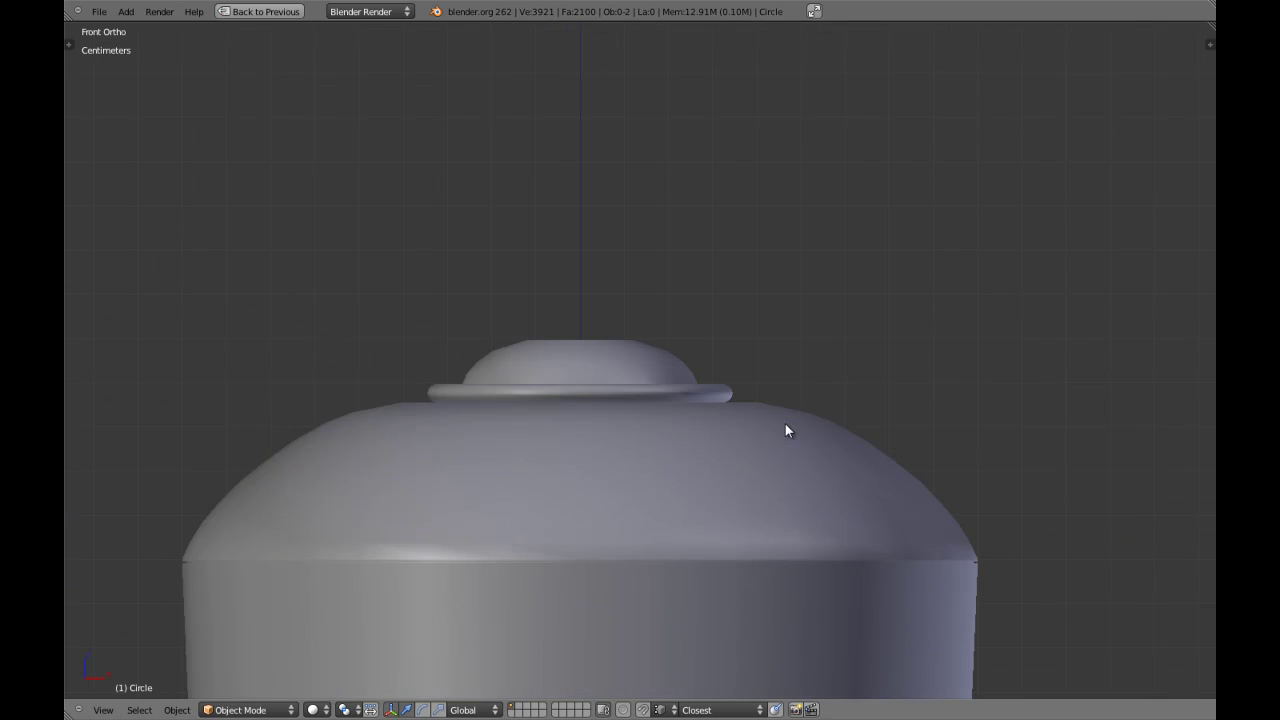
{"action": "scroll", "coordinate": [785, 423], "scroll_direction": "up", "scroll_amount": 3}
{"action": "right_click", "coordinate": [785, 423]}
{"action": "key", "text": "Tab"}
{"action": "scroll", "coordinate": [785, 423], "scroll_direction": "down", "scroll_amount": 5}
{"action": "key", "text": "z"}
{"action": "key", "text": "z"}
{"action": "right_click", "coordinate": [604, 549], "text": "alt"}
{"action": "scroll", "coordinate": [683, 472], "scroll_direction": "down", "scroll_amount": 3}
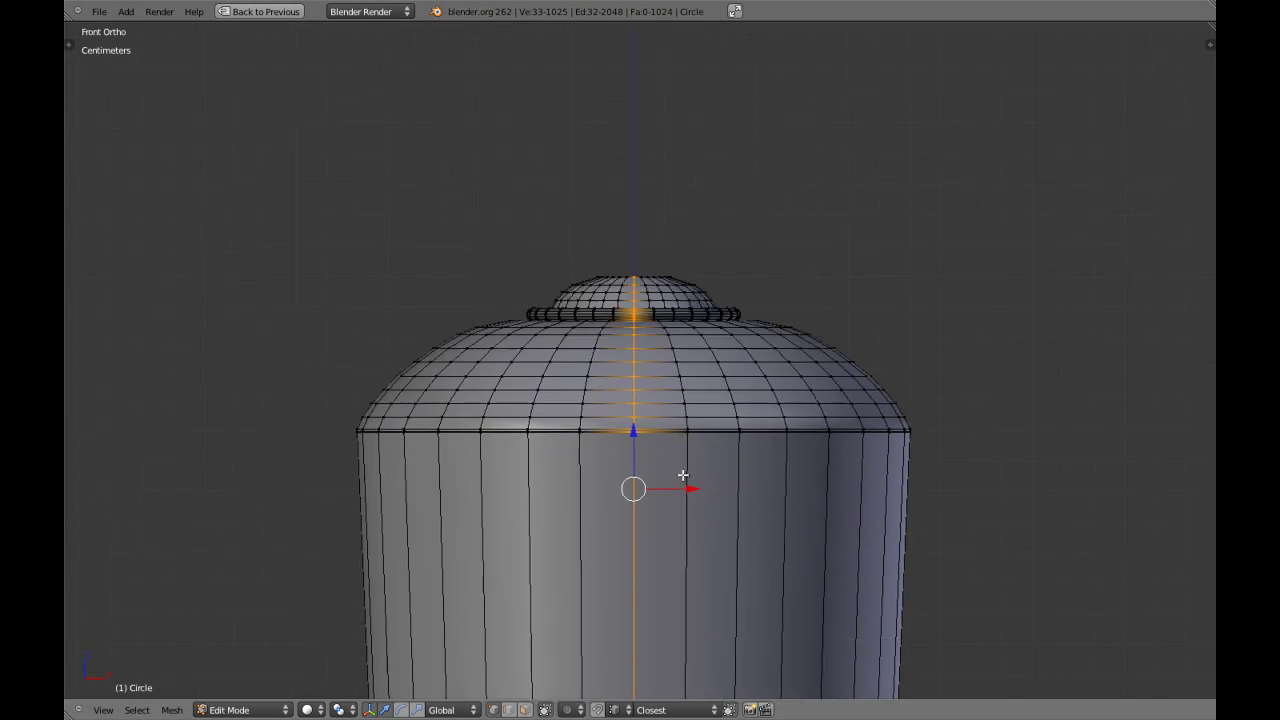
{"action": "key", "text": "z"}
{"action": "key", "text": "KP_7"}
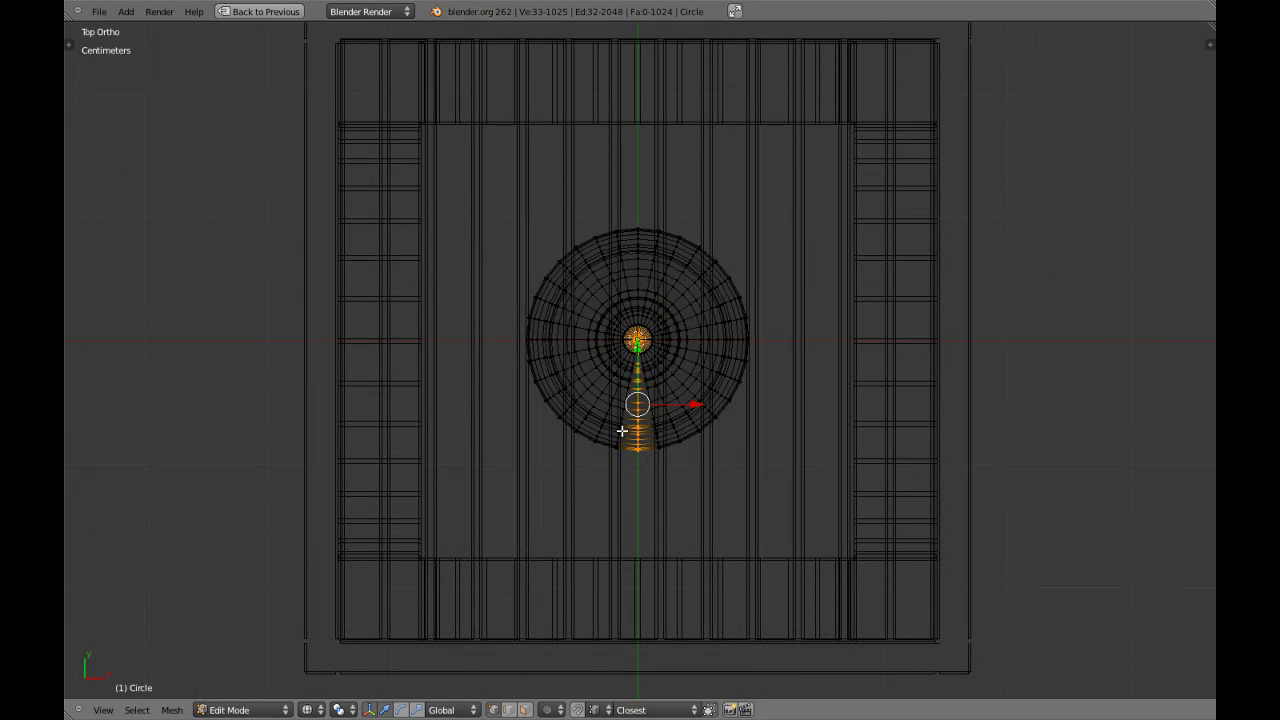
{"action": "key", "text": "KP_1"}
{"action": "key", "text": "z"}
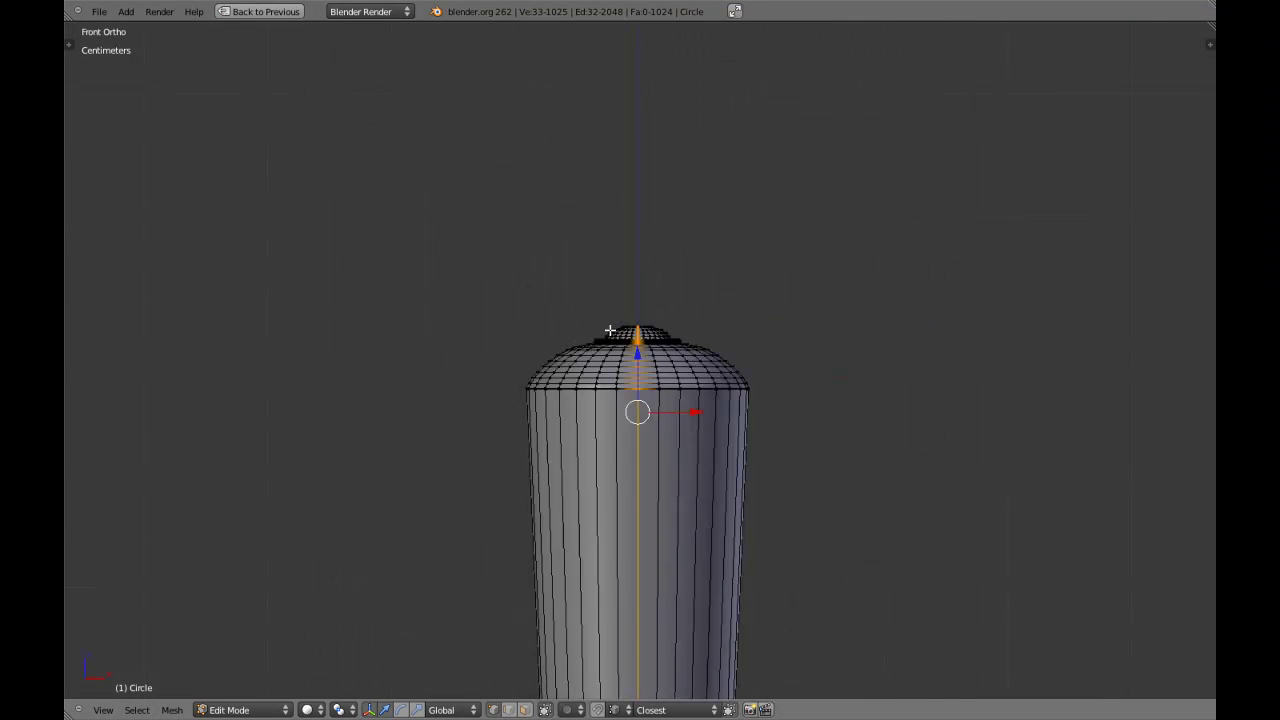
{"action": "scroll", "coordinate": [610, 330], "scroll_direction": "up", "scroll_amount": 5}
{"action": "scroll", "coordinate": [643, 336], "scroll_direction": "up", "scroll_amount": 2}
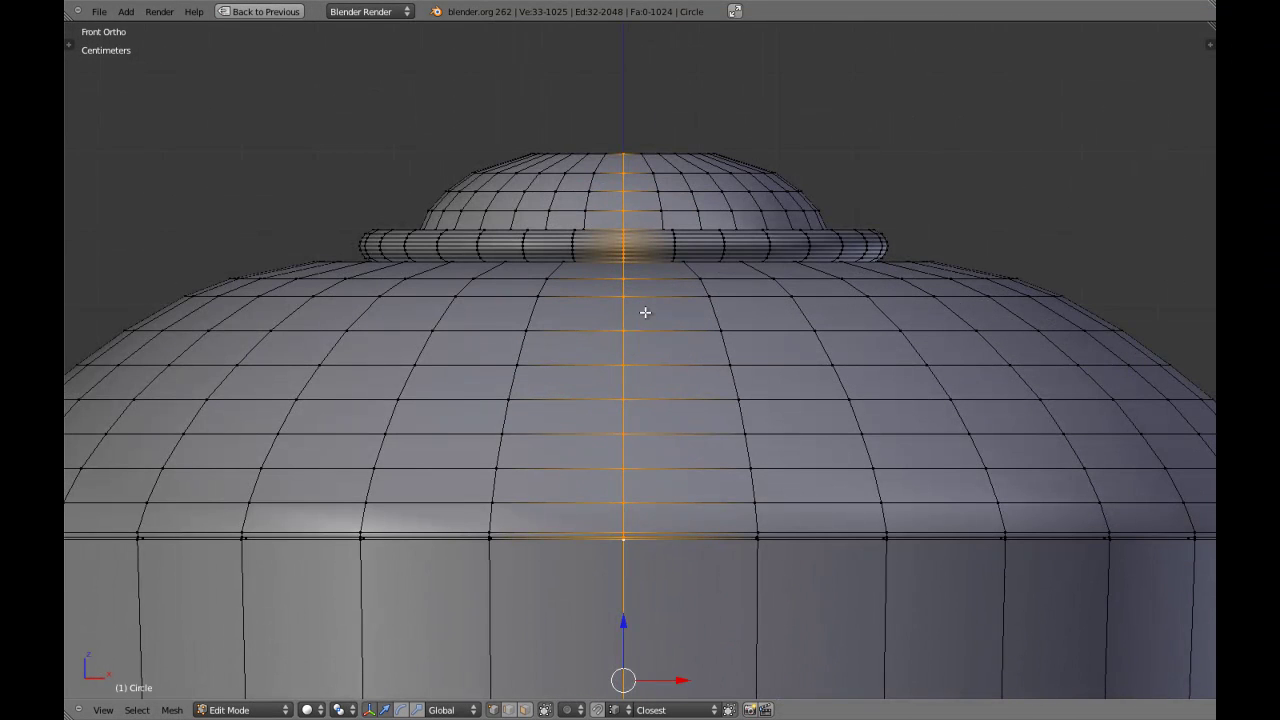
{"action": "key", "text": "a"}
{"action": "middle_click_drag", "start_coordinate": [706, 214], "coordinate": [654, 351], "text": "shift"}
{"action": "scroll", "coordinate": [654, 351], "scroll_direction": "up", "scroll_amount": 5}
{"action": "middle_click_drag", "start_coordinate": [728, 315], "coordinate": [654, 403], "text": "shift"}
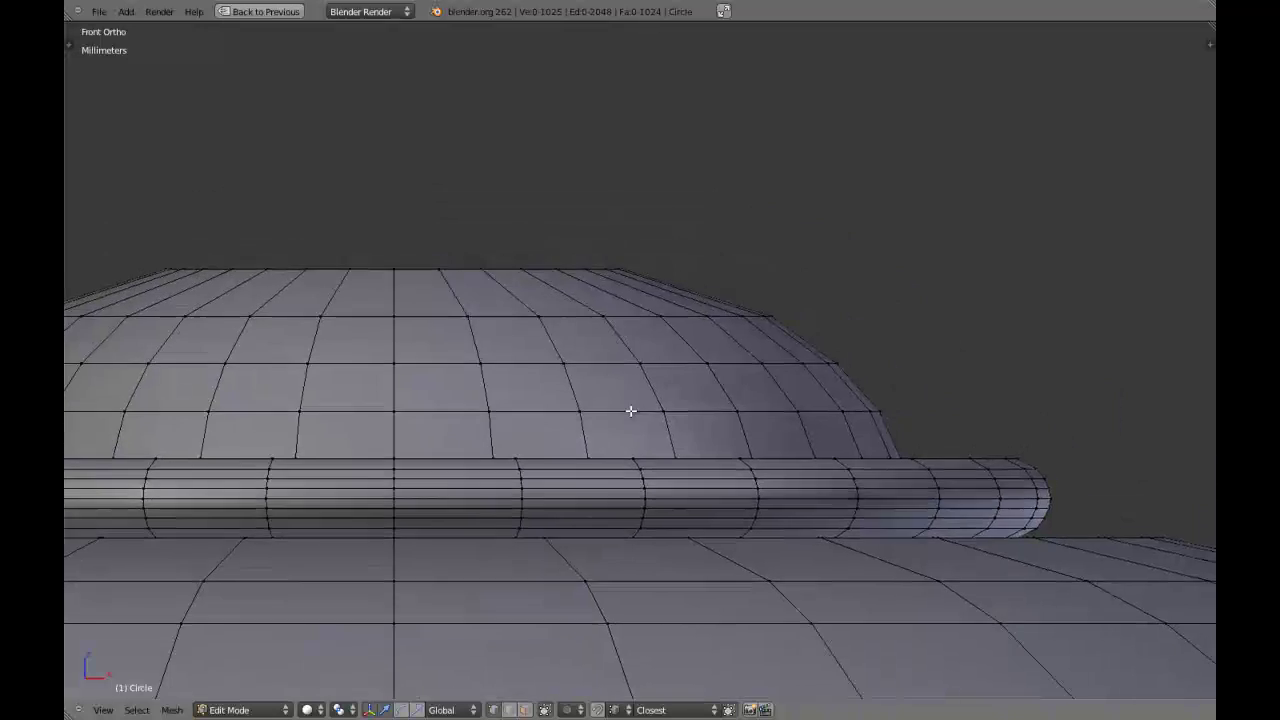
{"action": "scroll", "coordinate": [654, 403], "scroll_direction": "down", "scroll_amount": 4}
{"action": "key", "text": "Tab"}
{"action": "key", "text": "Tab"}
{"action": "scroll", "coordinate": [689, 397], "scroll_direction": "up", "scroll_amount": 3}
Insert an edge loop in the dome's topmost band and scale it outward to about 1.07
{"action": "key", "text": "a"}
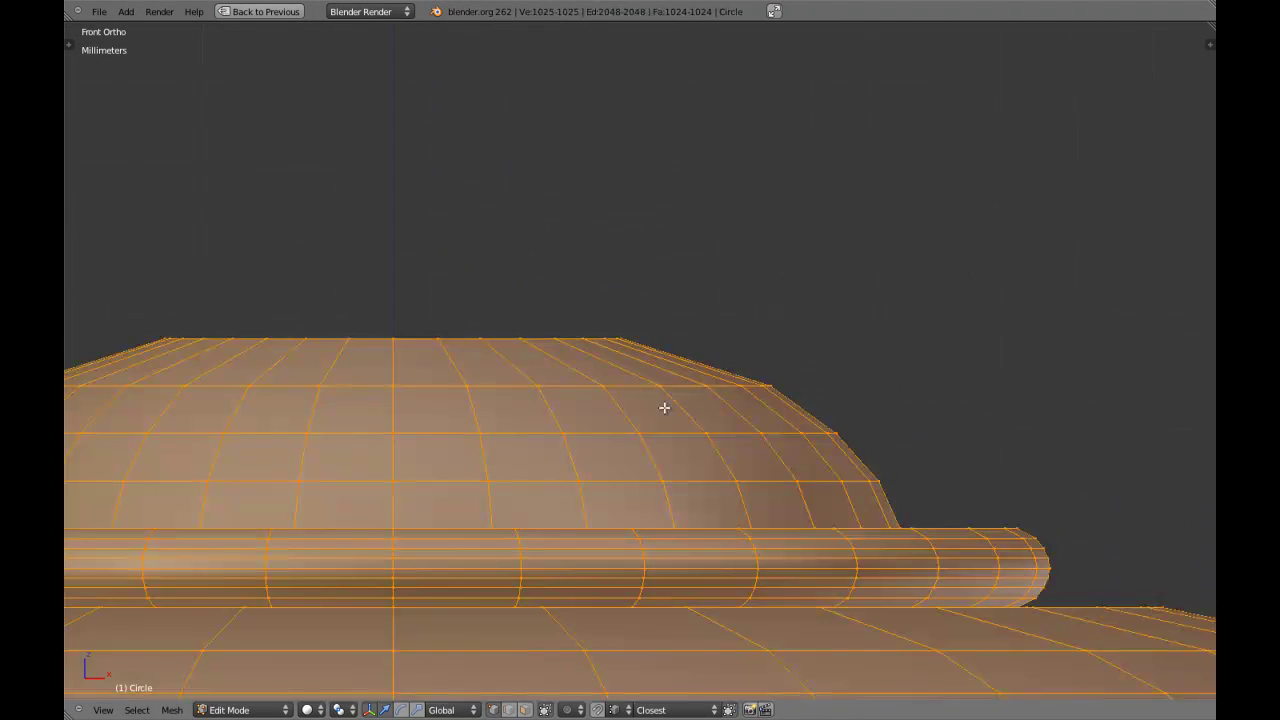
{"action": "key", "text": "a"}
{"action": "scroll", "coordinate": [684, 369], "scroll_direction": "up", "scroll_amount": 1}
{"action": "scroll", "coordinate": [690, 365], "scroll_direction": "up", "scroll_amount": 2, "text": "ctrl"}
{"action": "right_click", "coordinate": [691, 362], "text": "alt"}
{"action": "key", "text": "s"}
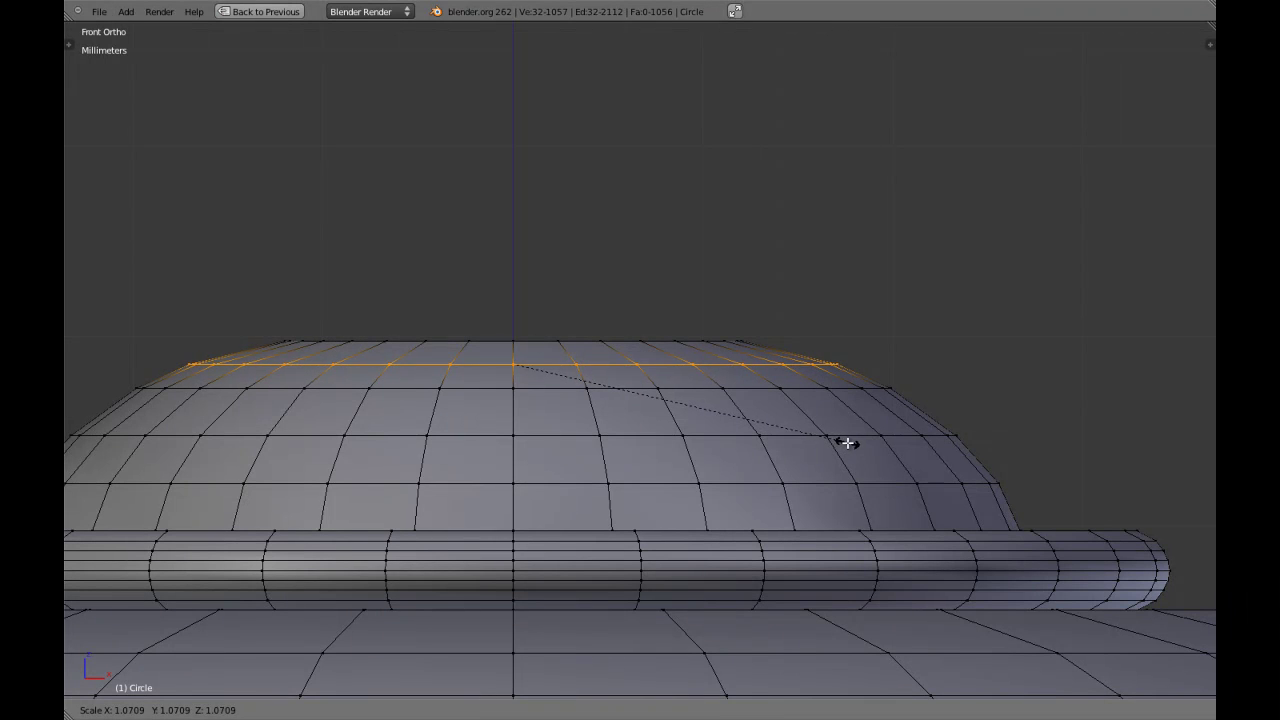
{"action": "left_click", "coordinate": [847, 443]}
Insert an edge loop in the band above the dome's middle loop and scale it slightly outward
{"action": "key", "text": "a"}
{"action": "key", "text": "ctrl+r"}
{"action": "left_click", "coordinate": [834, 417]}
{"action": "right_click", "coordinate": [886, 463]}
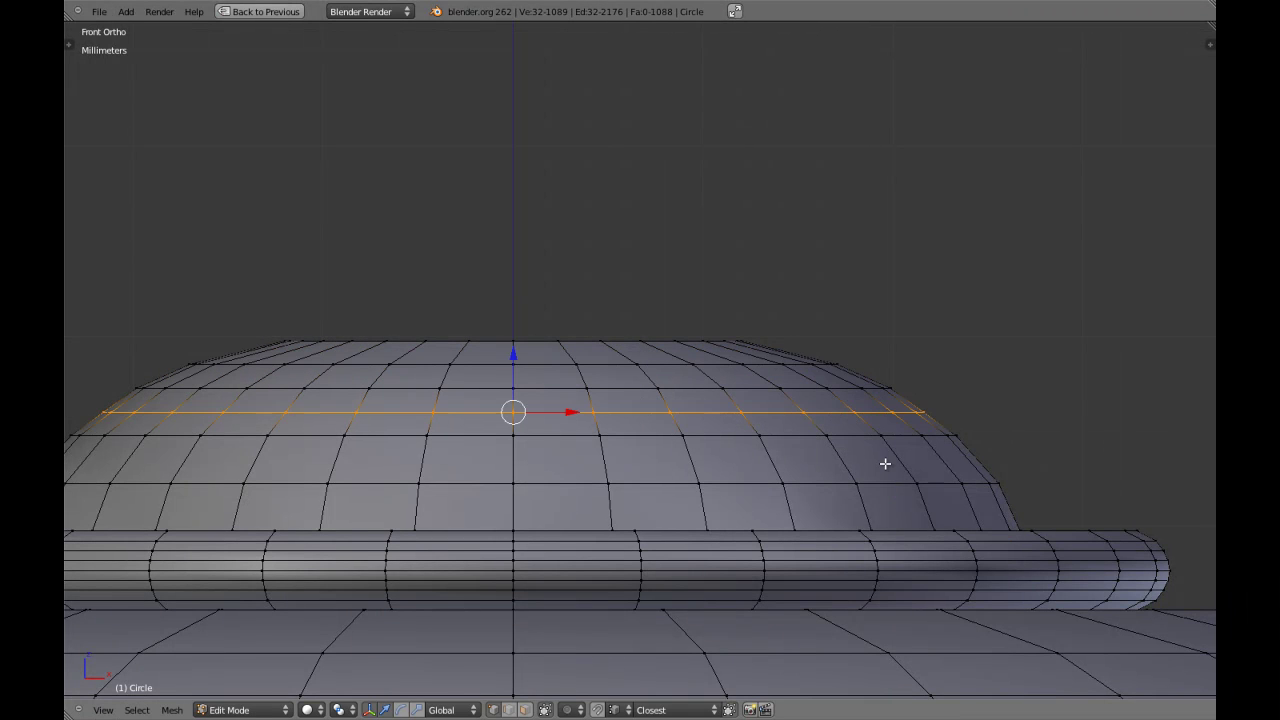
{"action": "key", "text": "s"}
{"action": "left_click", "coordinate": [915, 469]}
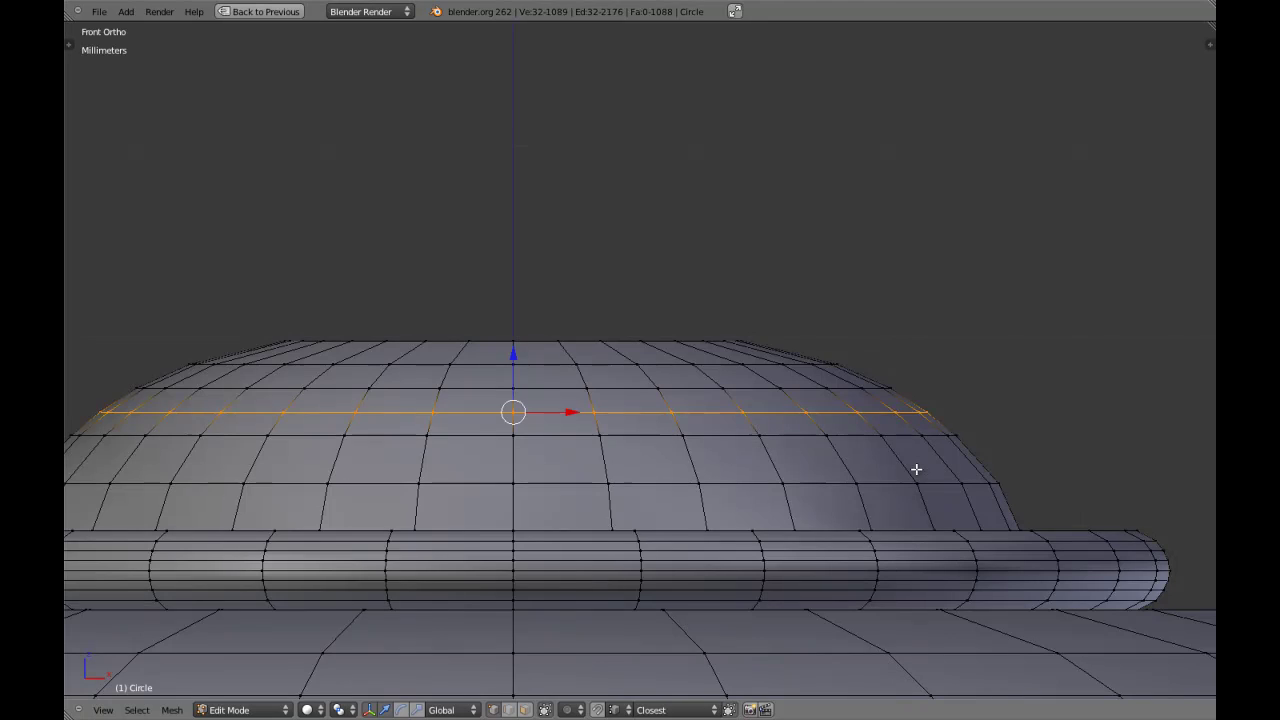
Insert an edge loop in the band just below the dome's middle loop and scale it very slightly outward
{"action": "key", "text": "a"}
{"action": "key", "text": "a"}
{"action": "key", "text": "a"}
{"action": "key", "text": "a"}
{"action": "key", "text": "a"}
{"action": "right_click", "coordinate": [963, 458], "text": "alt"}
{"action": "key", "text": "s"}
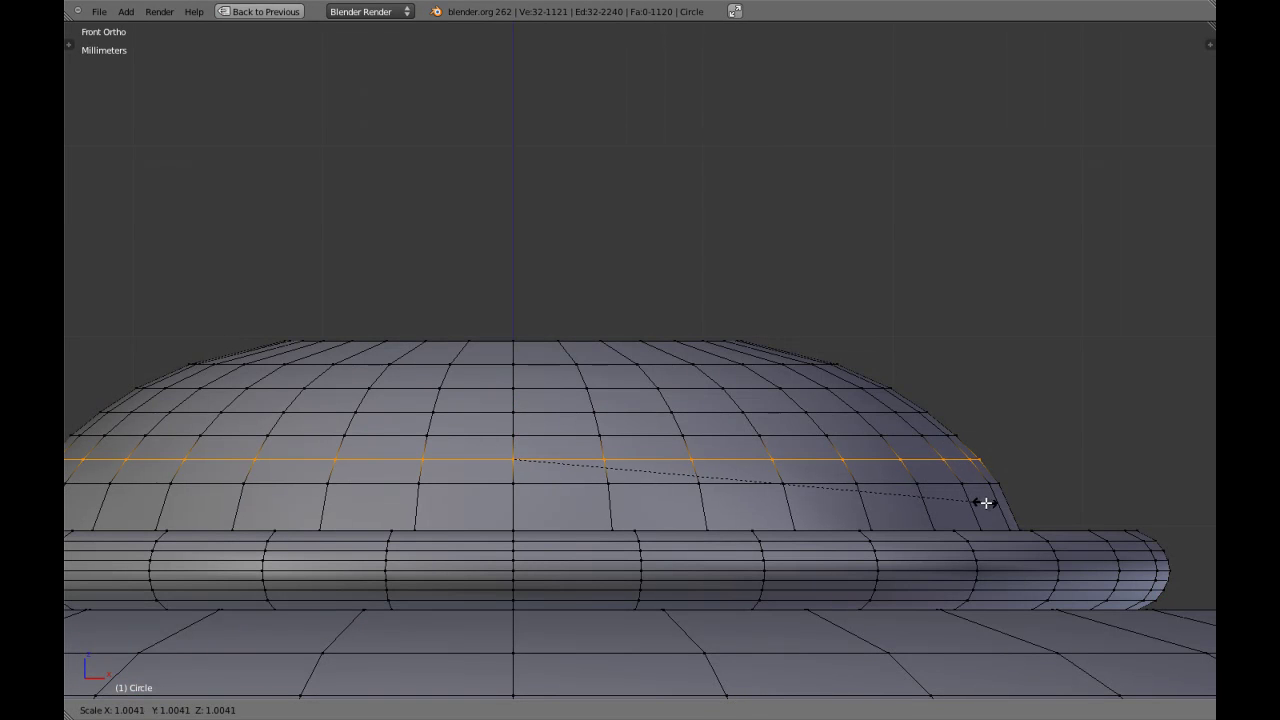
{"action": "left_click", "coordinate": [992, 505]}
Insert an edge loop in the dome's lowest band above the collar, scale it slightly outward, and return to Object Mode
{"action": "key", "text": "a"}
{"action": "key", "text": "ctrl+r"}
{"action": "left_click", "coordinate": [986, 528]}
{"action": "right_click", "coordinate": [986, 528]}
{"action": "key", "text": "s"}
{"action": "left_click", "coordinate": [1004, 550]}
{"action": "key", "text": "Tab"}
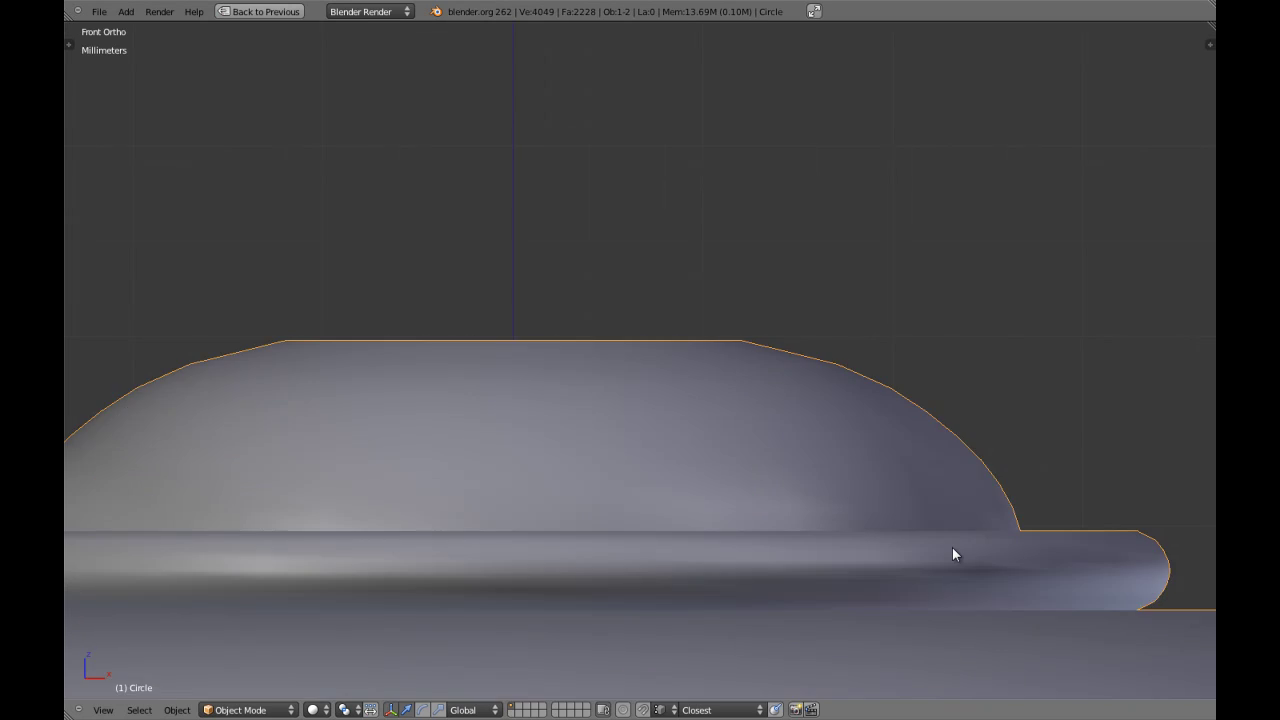
{"action": "scroll", "coordinate": [952, 547], "scroll_direction": "down", "scroll_amount": 6}
{"action": "middle_click_drag", "start_coordinate": [798, 457], "coordinate": [684, 398]}
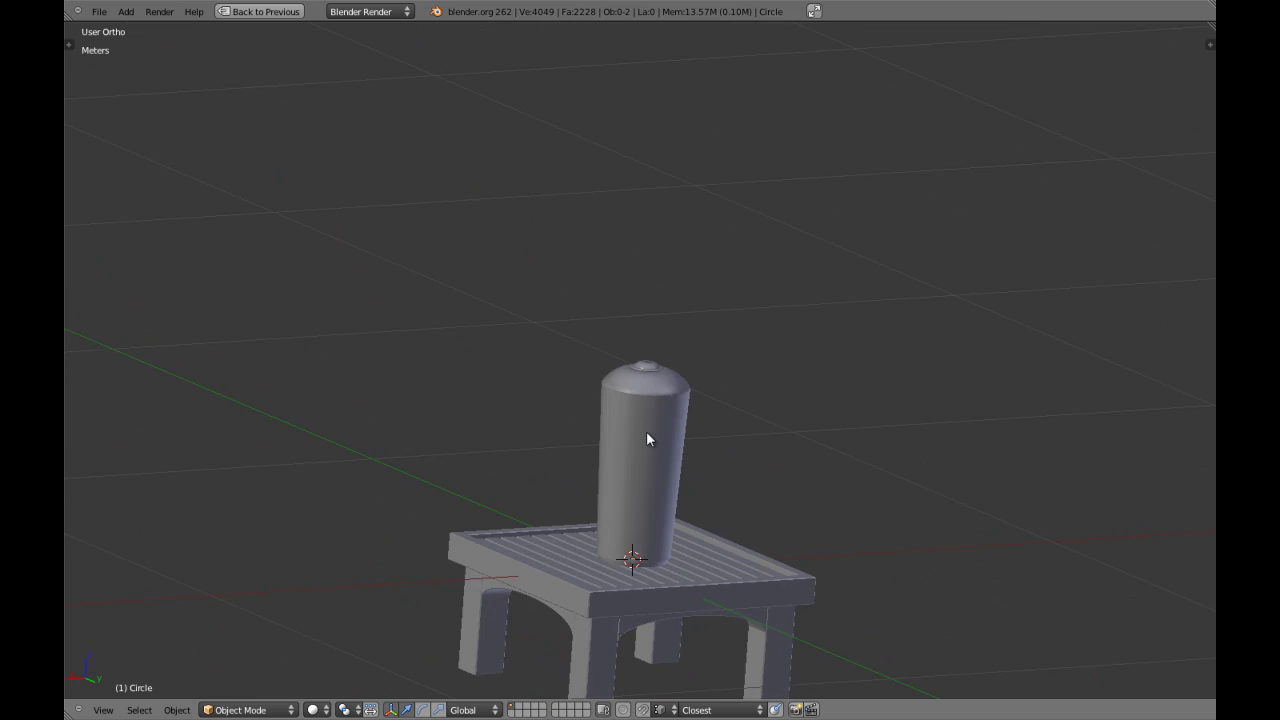
Select all of the dome's faces in face select mode and scale them horizontally, excluding Z, to about 1.03
{"action": "key", "text": "KP_1"}
{"action": "scroll", "coordinate": [646, 431], "scroll_direction": "up", "scroll_amount": 3}
{"action": "scroll", "coordinate": [655, 436], "scroll_direction": "up", "scroll_amount": 5}
{"action": "key", "text": "Tab"}
{"action": "key", "text": "z"}
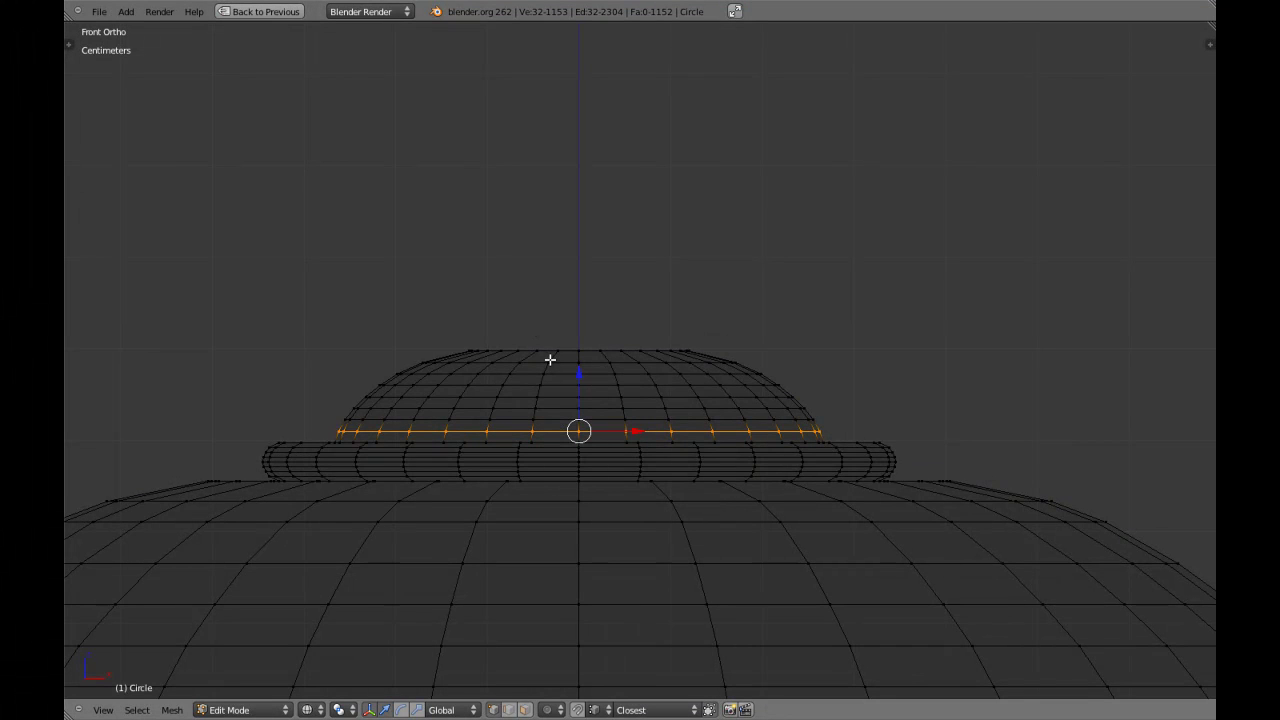
{"action": "key", "text": "b"}
{"action": "left_click_drag", "start_coordinate": [307, 219], "coordinate": [854, 434]}
{"action": "key", "text": "ctrl+Tab"}
{"action": "left_click", "coordinate": [831, 465]}
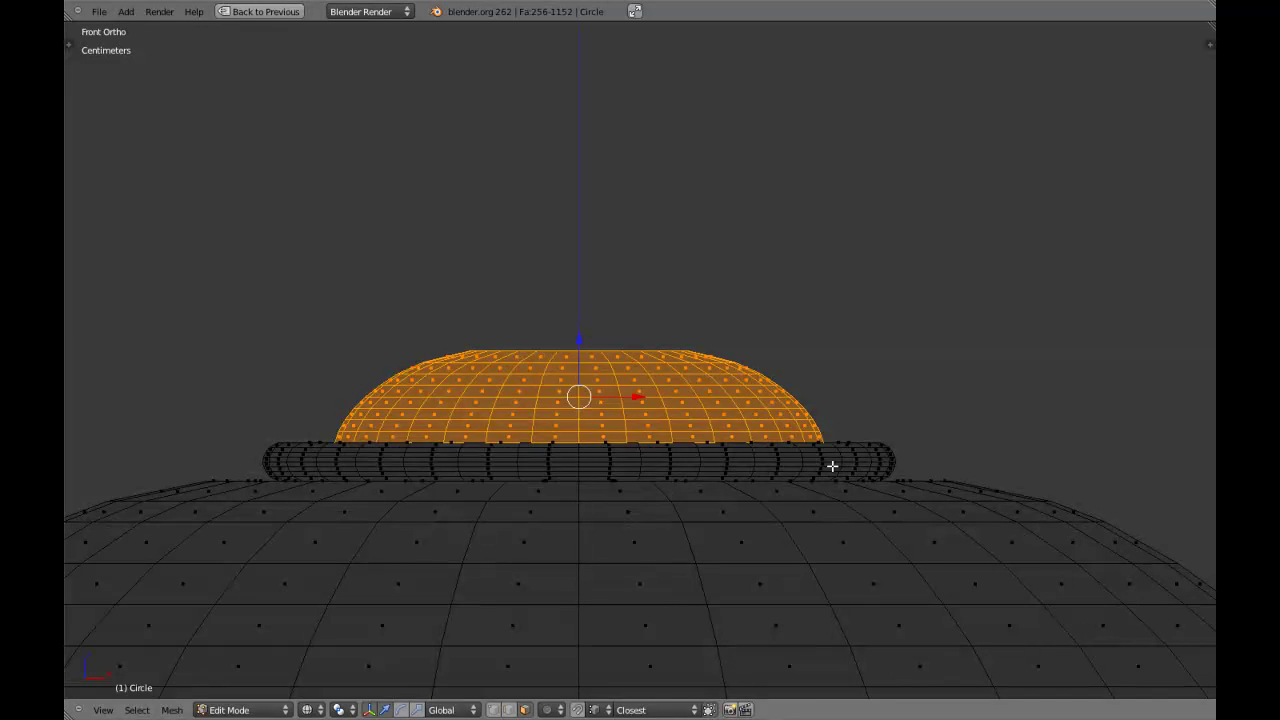
{"action": "key", "text": "s"}
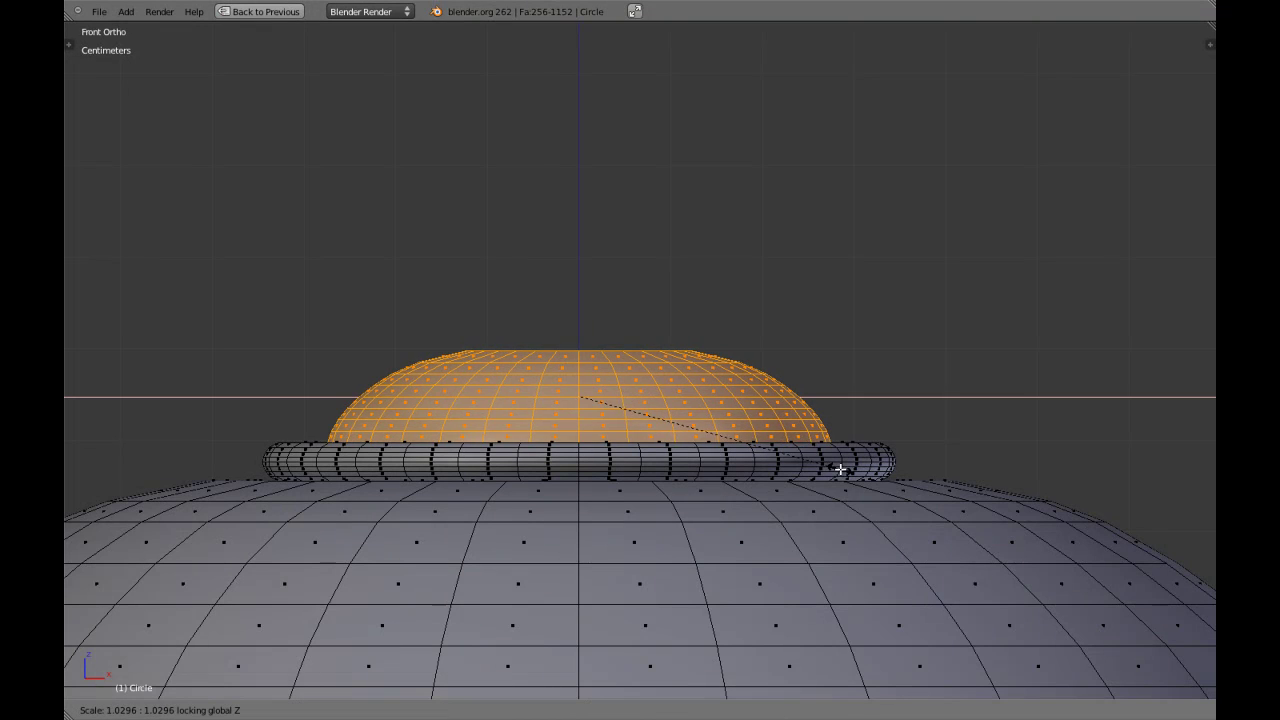
{"action": "left_click", "coordinate": [846, 464]}
Scale the dome's faces further outward, excluding Z, so its base comes closer to the collar's outer edge
{"action": "middle_click_drag", "start_coordinate": [846, 464], "coordinate": [527, 500]}
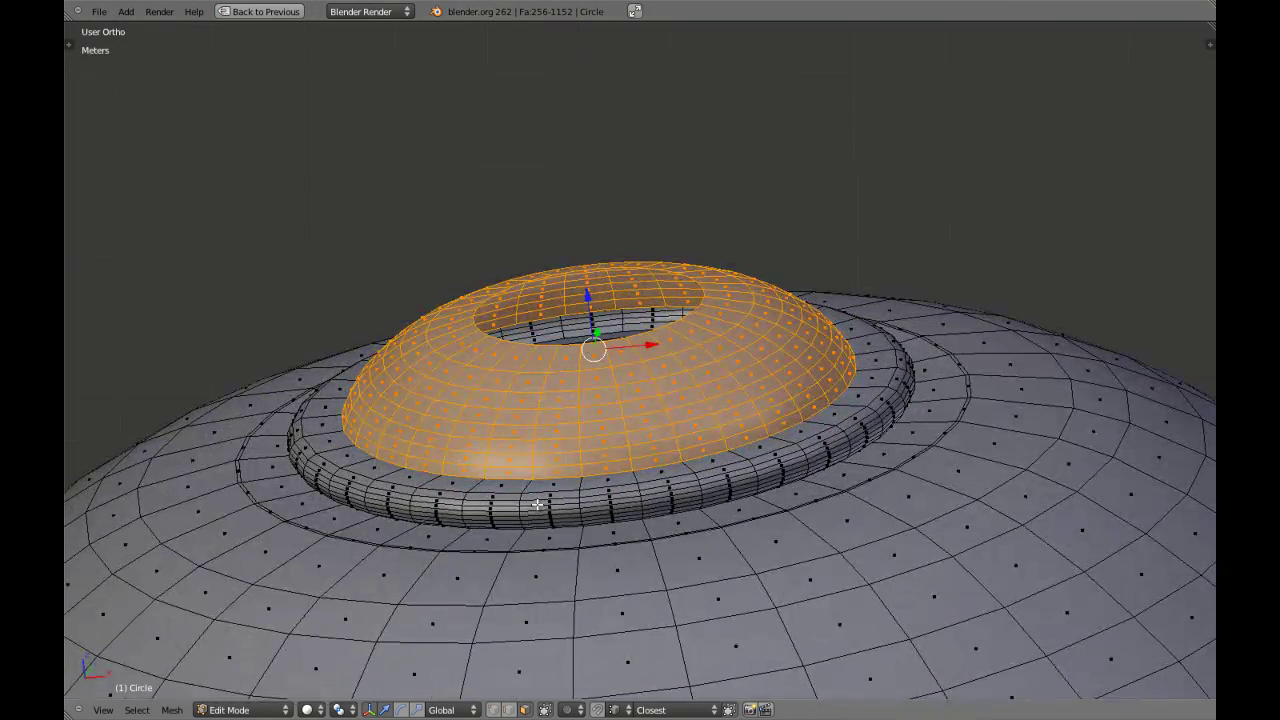
{"action": "key", "text": "s"}
{"action": "key", "text": "shift+z"}
{"action": "left_click", "coordinate": [525, 512]}
Examine the widened dome against the collar and shoulder from an angle and from the front
{"action": "key", "text": "Tab"}
{"action": "scroll", "coordinate": [610, 489], "scroll_direction": "down", "scroll_amount": 4}
{"action": "middle_click_drag", "start_coordinate": [610, 489], "coordinate": [554, 522]}
{"action": "scroll", "coordinate": [577, 505], "scroll_direction": "down", "scroll_amount": 3}
{"action": "key", "text": "KP_1"}
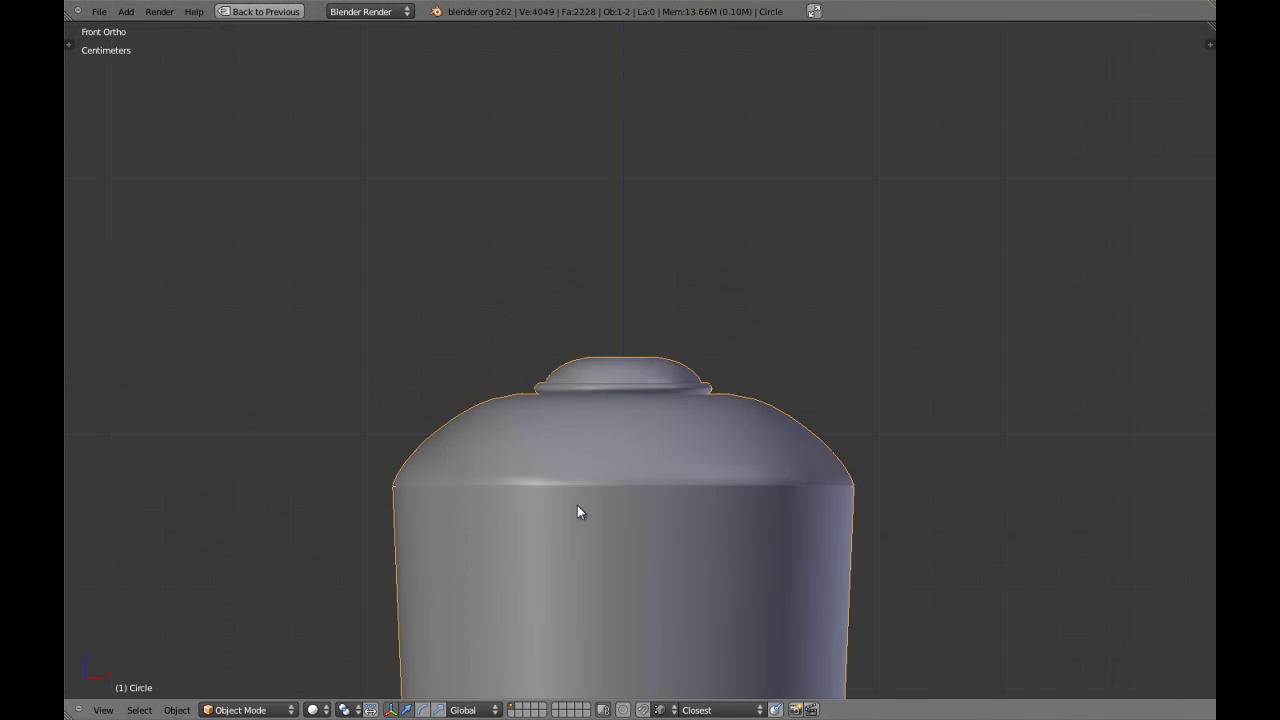
{"action": "key", "text": "Tab"}
{"action": "scroll", "coordinate": [577, 505], "scroll_direction": "up", "scroll_amount": 4}
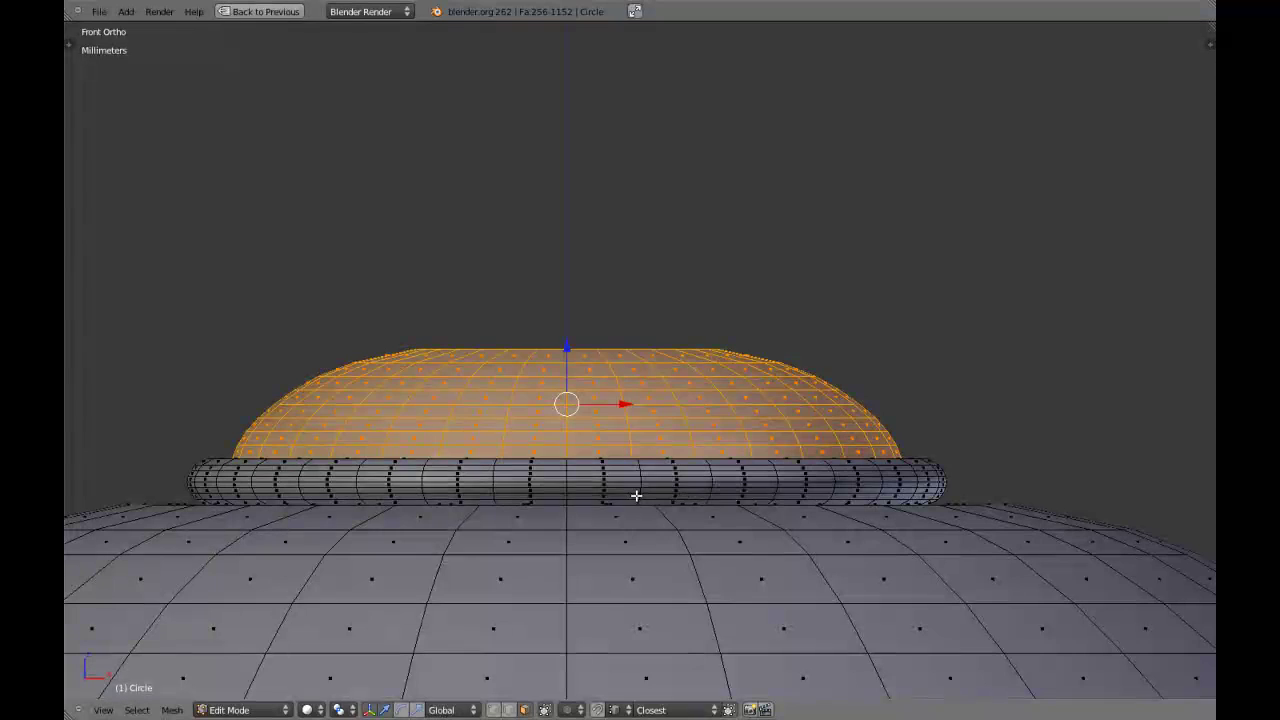
{"action": "key", "text": "Tab"}
{"action": "scroll", "coordinate": [660, 478], "scroll_direction": "down", "scroll_amount": 6}
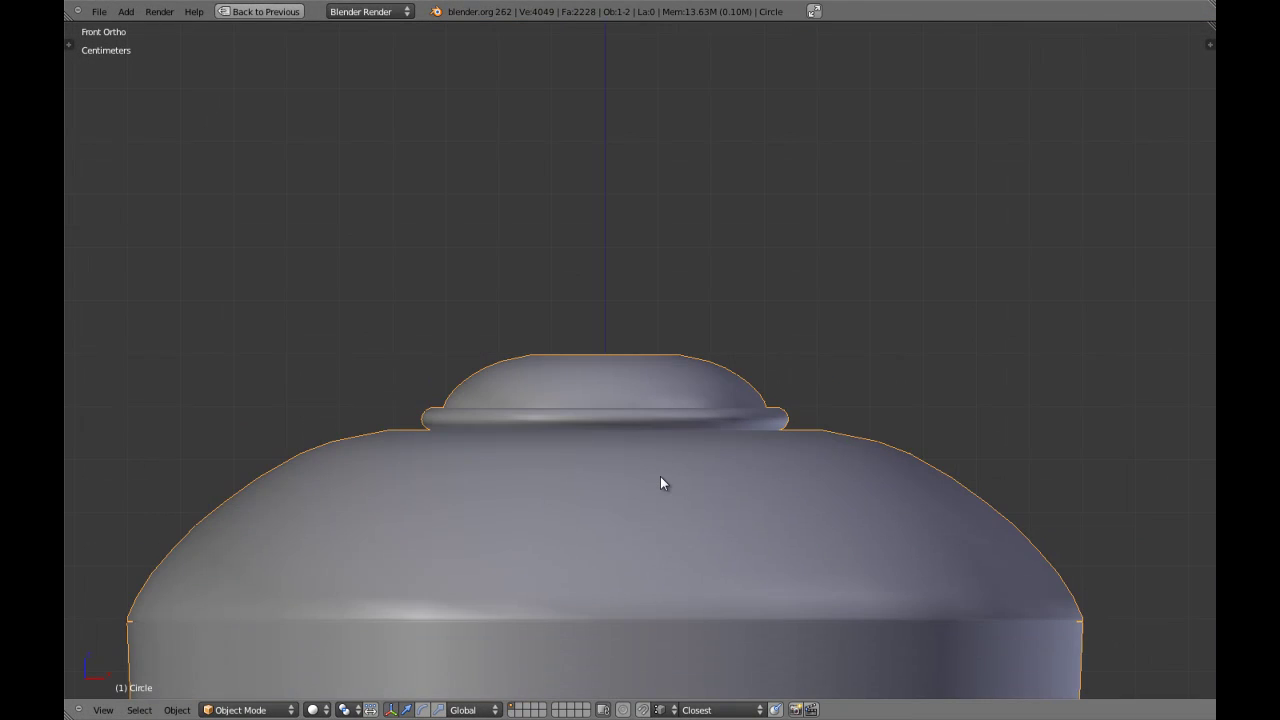
{"action": "scroll", "coordinate": [670, 480], "scroll_direction": "up", "scroll_amount": 5}
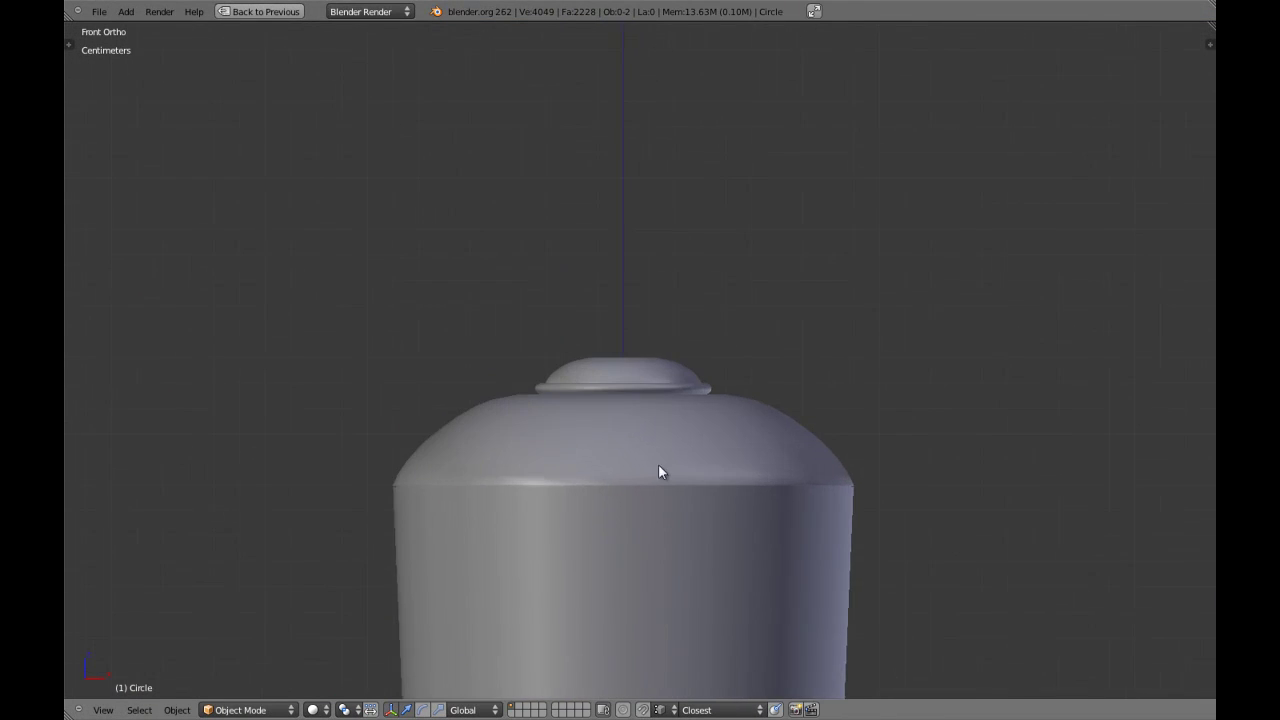
Extrude the edge loop around the dome's opening inward, scaling it to about 0.22 to narrow the hole
{"action": "key", "text": "Tab"}
{"action": "key", "text": "ctrl+Tab"}
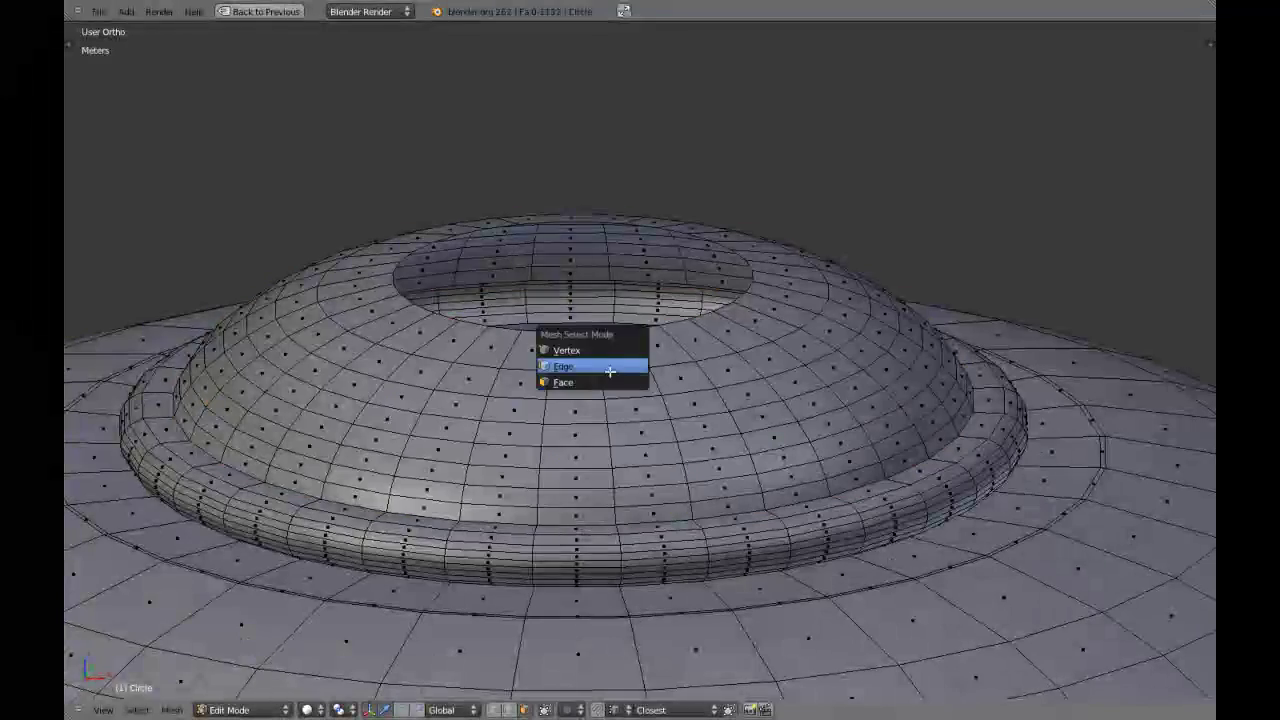
{"action": "left_click", "coordinate": [571, 363]}
{"action": "right_click", "coordinate": [575, 334], "text": "alt"}
{"action": "key", "text": "KP_7"}
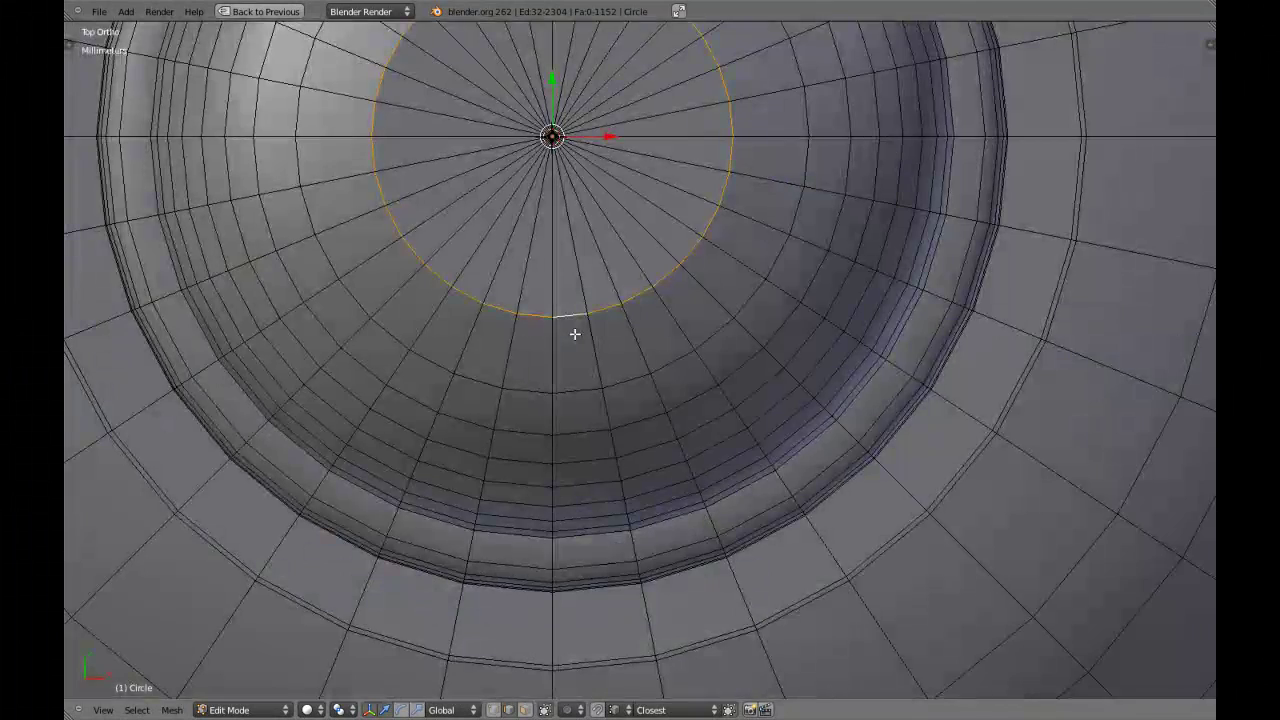
{"action": "key", "text": "f"}
{"action": "key", "text": "KP_1"}
{"action": "middle_click_drag", "start_coordinate": [574, 334], "coordinate": [543, 448], "text": "shift"}
{"action": "scroll", "coordinate": [594, 426], "scroll_direction": "down", "scroll_amount": 2}
{"action": "scroll", "coordinate": [596, 426], "scroll_direction": "up", "scroll_amount": 2}
{"action": "right_click", "coordinate": [598, 426]}
{"action": "key", "text": "s"}
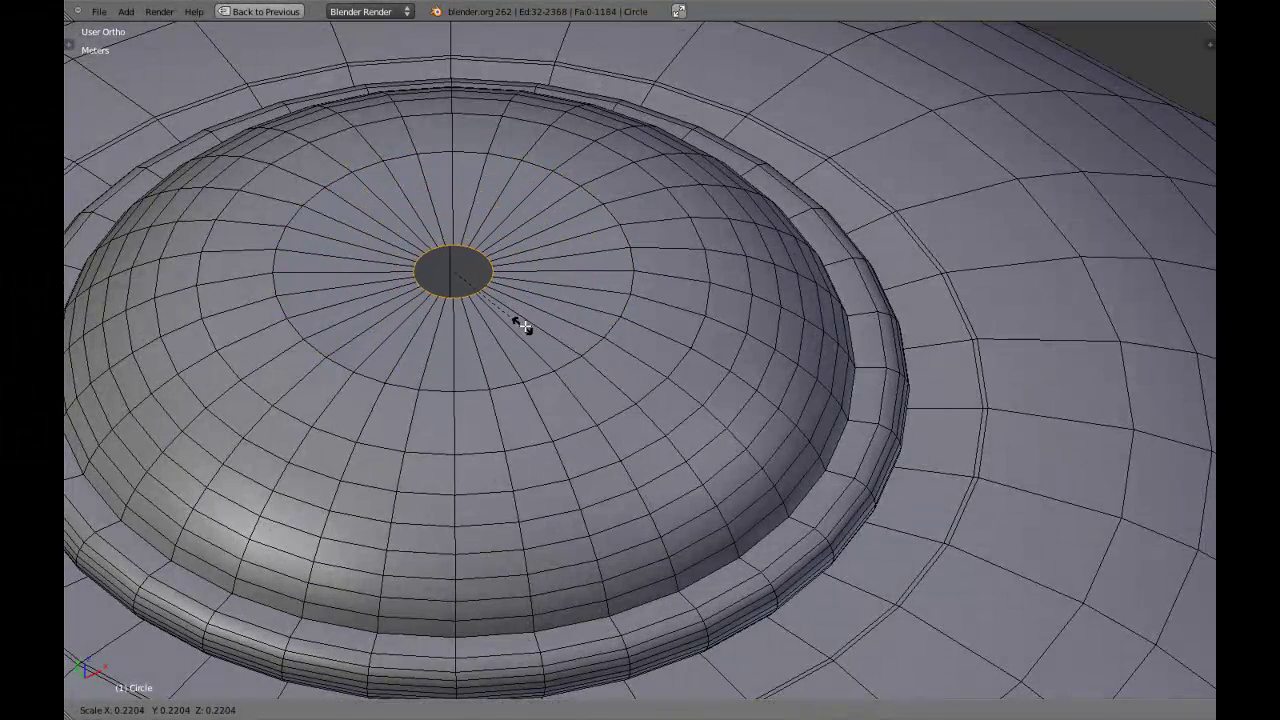
{"action": "left_click", "coordinate": [531, 331]}
{"action": "scroll", "coordinate": [531, 331], "scroll_direction": "down", "scroll_amount": 4}
Examine the narrowed dome and the whole vessel from the front, using wireframe display and vertex select mode
{"action": "key", "text": "Tab"}
{"action": "middle_click_drag", "start_coordinate": [531, 364], "coordinate": [673, 477]}
{"action": "key", "text": "KP_1"}
{"action": "key", "text": "Tab"}
{"action": "key", "text": "z"}
{"action": "scroll", "coordinate": [641, 463], "scroll_direction": "up", "scroll_amount": 2}
{"action": "scroll", "coordinate": [641, 465], "scroll_direction": "down", "scroll_amount": 9}
{"action": "scroll", "coordinate": [641, 473], "scroll_direction": "down", "scroll_amount": 4}
{"action": "key", "text": "ctrl+Tab"}
{"action": "left_click", "coordinate": [629, 453]}
{"action": "scroll", "coordinate": [702, 490], "scroll_direction": "down", "scroll_amount": 4}
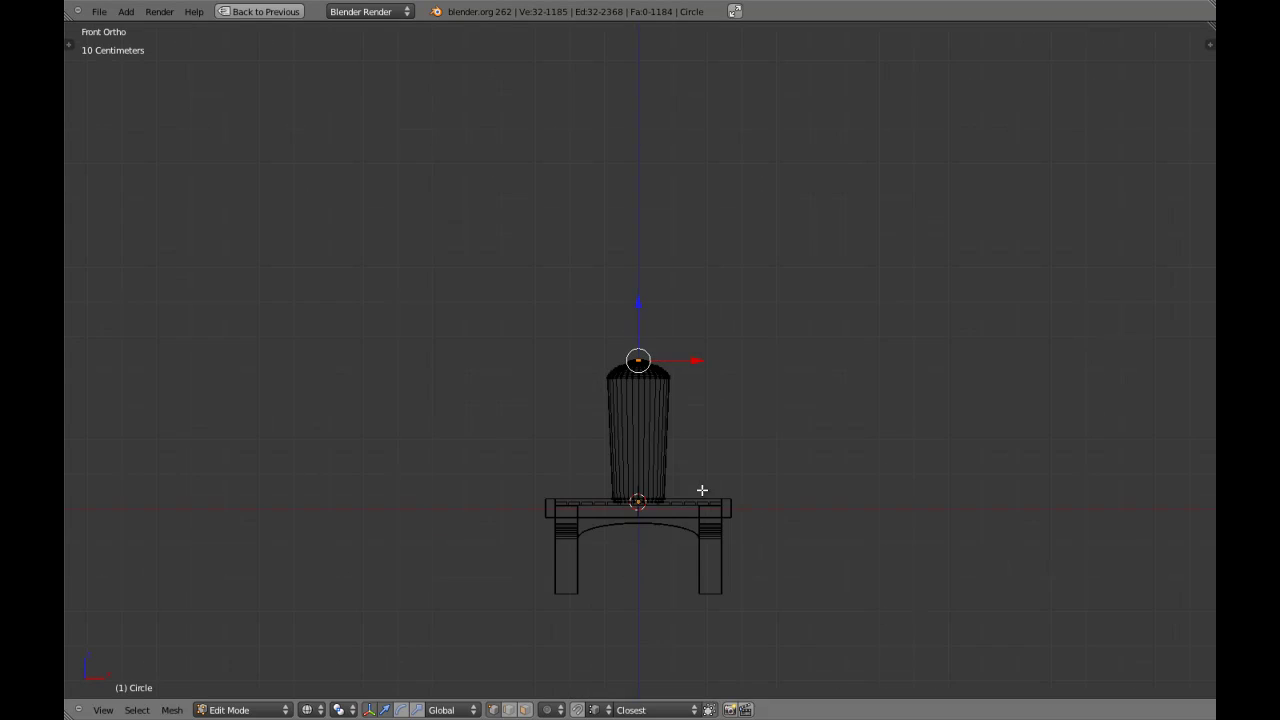
{"action": "scroll", "coordinate": [726, 466], "scroll_direction": "up", "scroll_amount": 10}
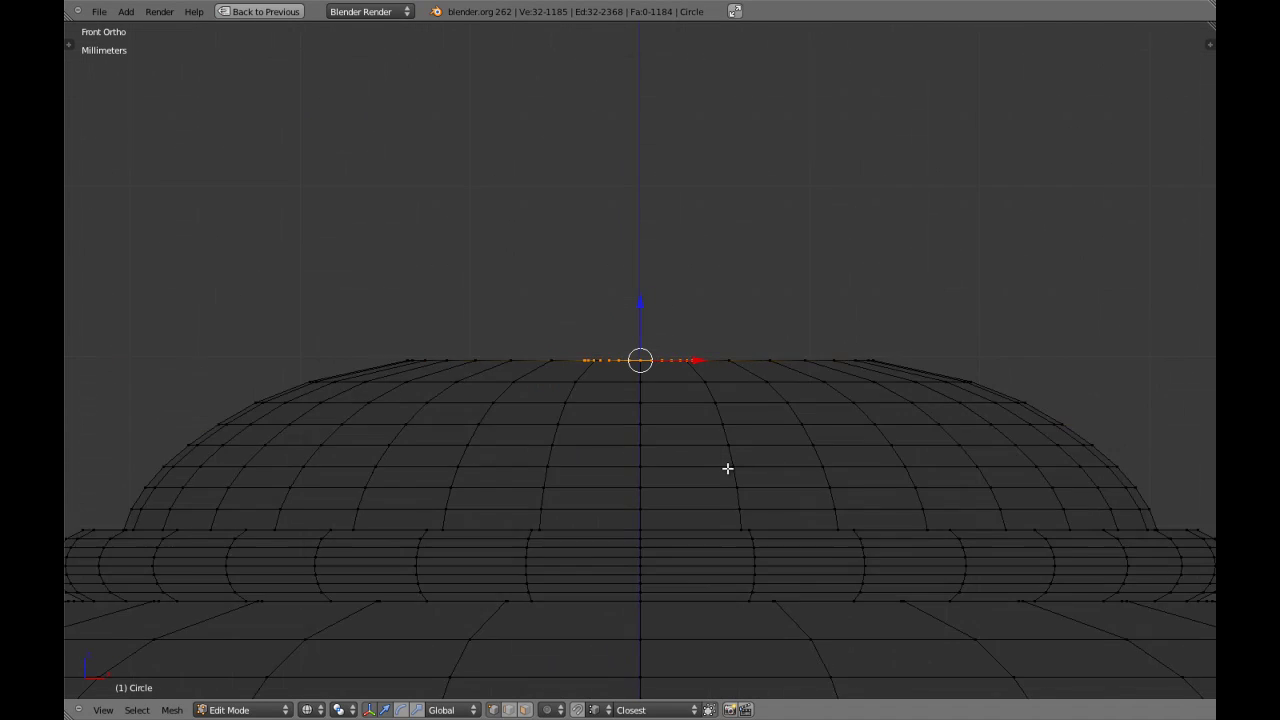
{"action": "scroll", "coordinate": [727, 467], "scroll_direction": "down", "scroll_amount": 10}
{"action": "scroll", "coordinate": [727, 467], "scroll_direction": "down", "scroll_amount": 2}
{"action": "key", "text": "Tab"}
{"action": "scroll", "coordinate": [695, 457], "scroll_direction": "down", "scroll_amount": 2}
Extrude the small hole's edge loop about 1.27 cm upward along Z to form a thin stem on the dome
{"action": "key", "text": "Tab"}
{"action": "scroll", "coordinate": [695, 455], "scroll_direction": "up", "scroll_amount": 9}
{"action": "key", "text": "e"}
{"action": "key", "text": "z"}
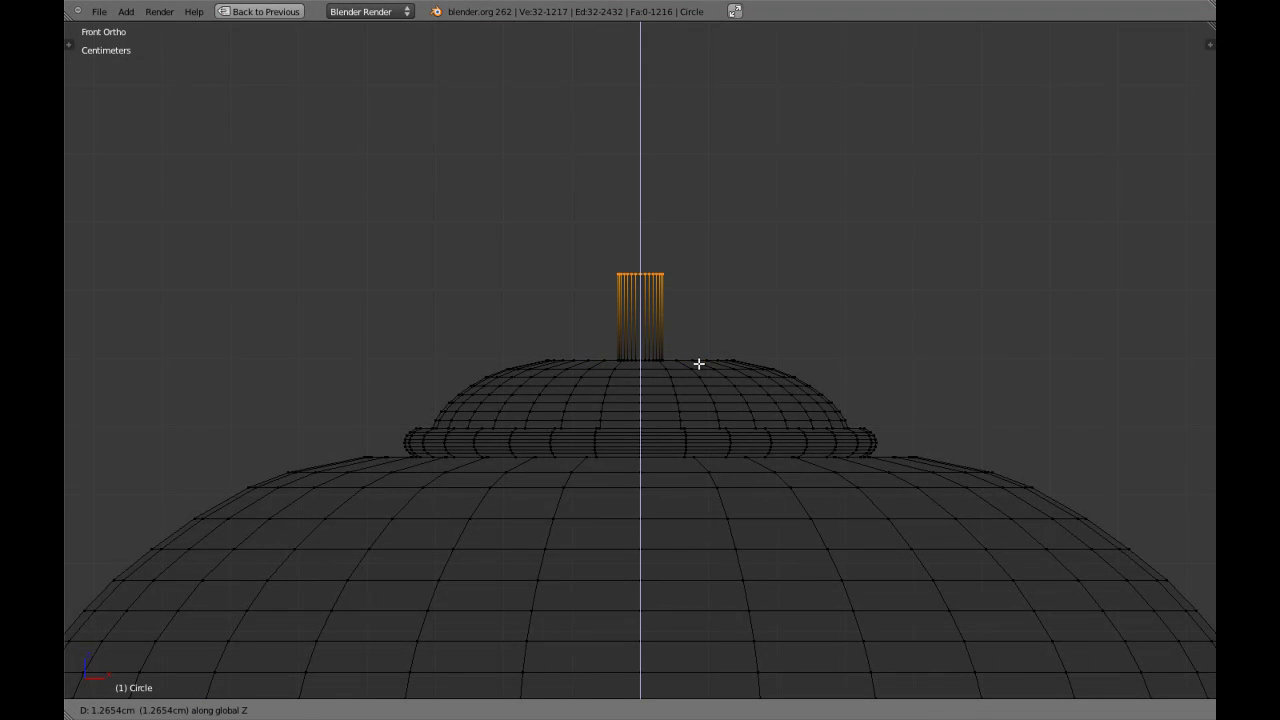
{"action": "left_click", "coordinate": [699, 364]}
Close the stem's top by extruding its rim in place and scaling the new loop to 0
{"action": "key", "text": "e"}
{"action": "right_click", "coordinate": [698, 365]}
{"action": "key", "text": "s"}
{"action": "key", "text": "0"}
{"action": "left_click", "coordinate": [698, 365]}
Select the entire mesh, merge the overlapping vertices with Remove Doubles, and clear the selection
{"action": "key", "text": "z"}
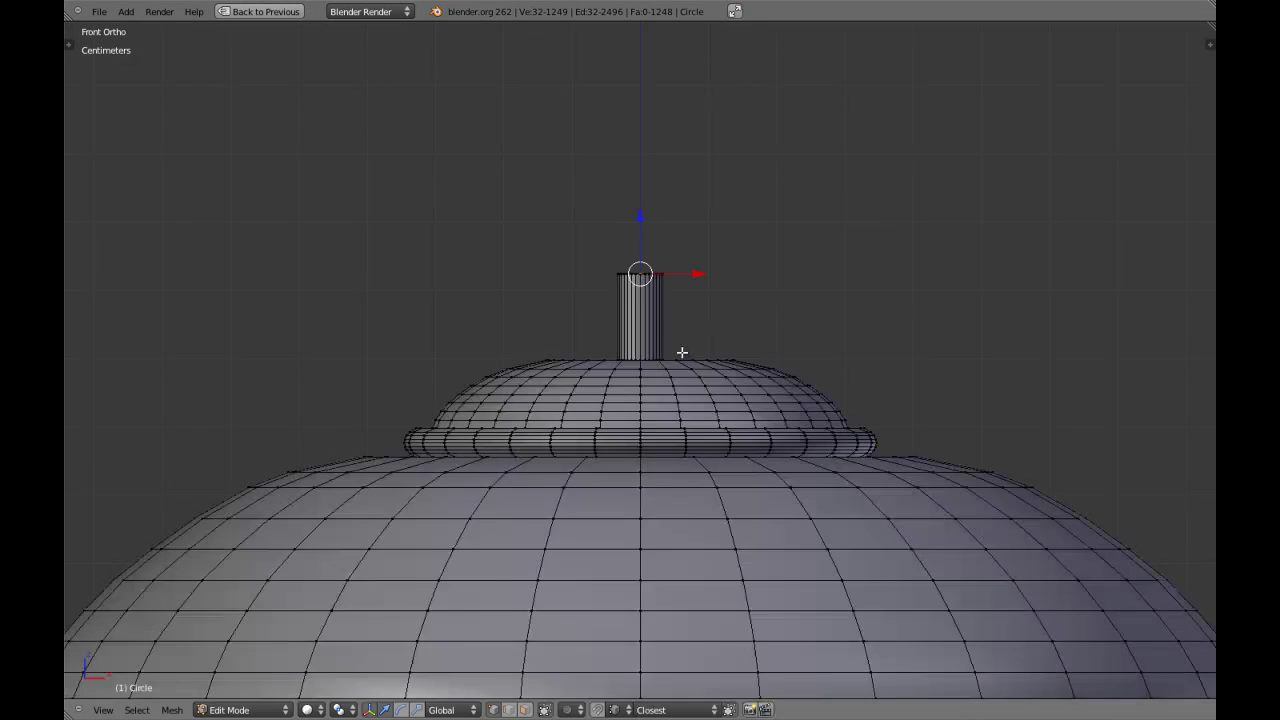
{"action": "middle_click_drag", "start_coordinate": [677, 351], "coordinate": [663, 420]}
{"action": "key", "text": "a"}
{"action": "key", "text": "w"}
{"action": "left_click", "coordinate": [664, 418]}
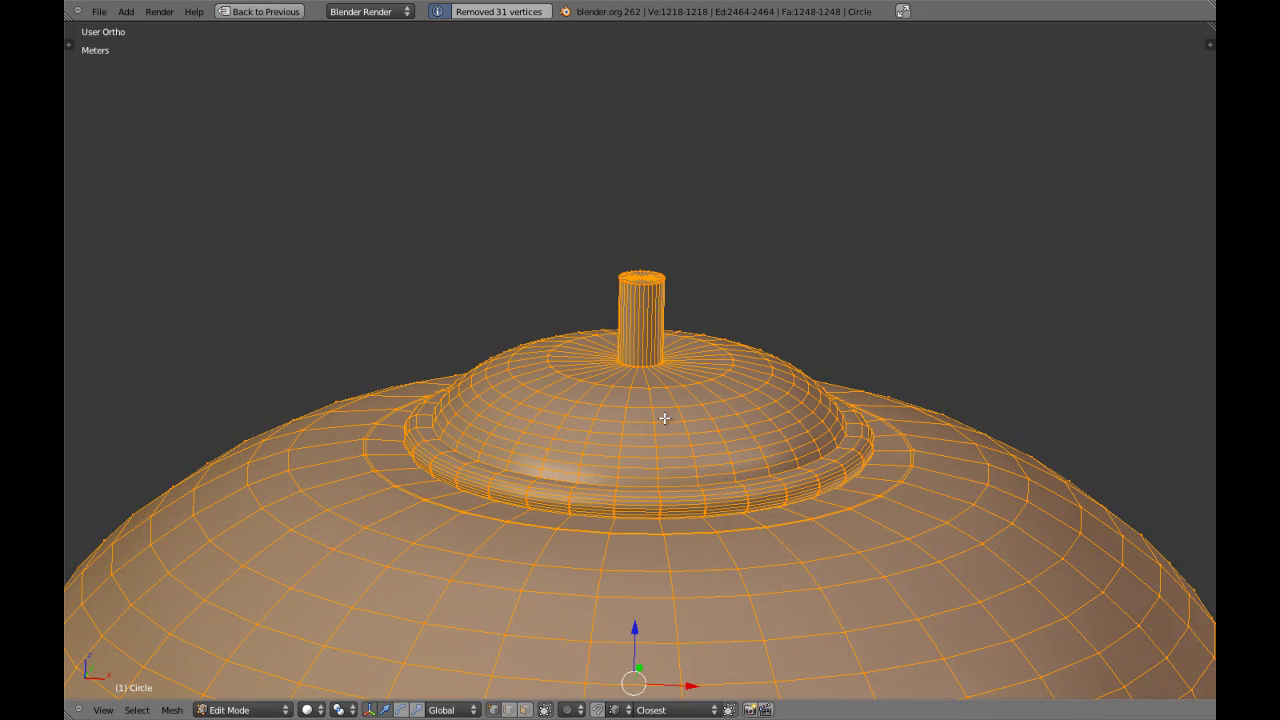
{"action": "key", "text": "a"}
Examine the stemmed vessel on the table in Object Mode and inspect the stem's capped top up close
{"action": "key", "text": "z"}
{"action": "key", "text": "KP_1"}
{"action": "scroll", "coordinate": [665, 418], "scroll_direction": "down", "scroll_amount": 2}
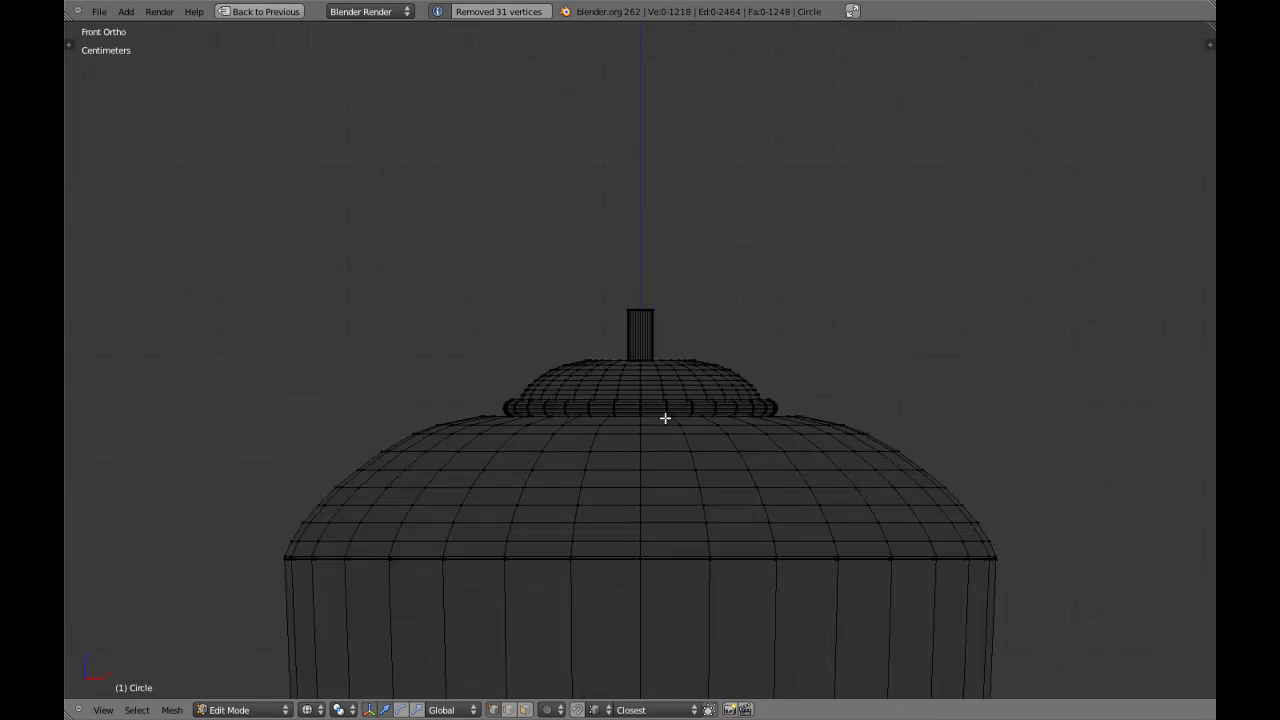
{"action": "scroll", "coordinate": [665, 418], "scroll_direction": "down", "scroll_amount": 3}
{"action": "key", "text": "z"}
{"action": "key", "text": "Tab"}
{"action": "scroll", "coordinate": [654, 366], "scroll_direction": "down", "scroll_amount": 8}
{"action": "middle_click_drag", "start_coordinate": [653, 367], "coordinate": [649, 406]}
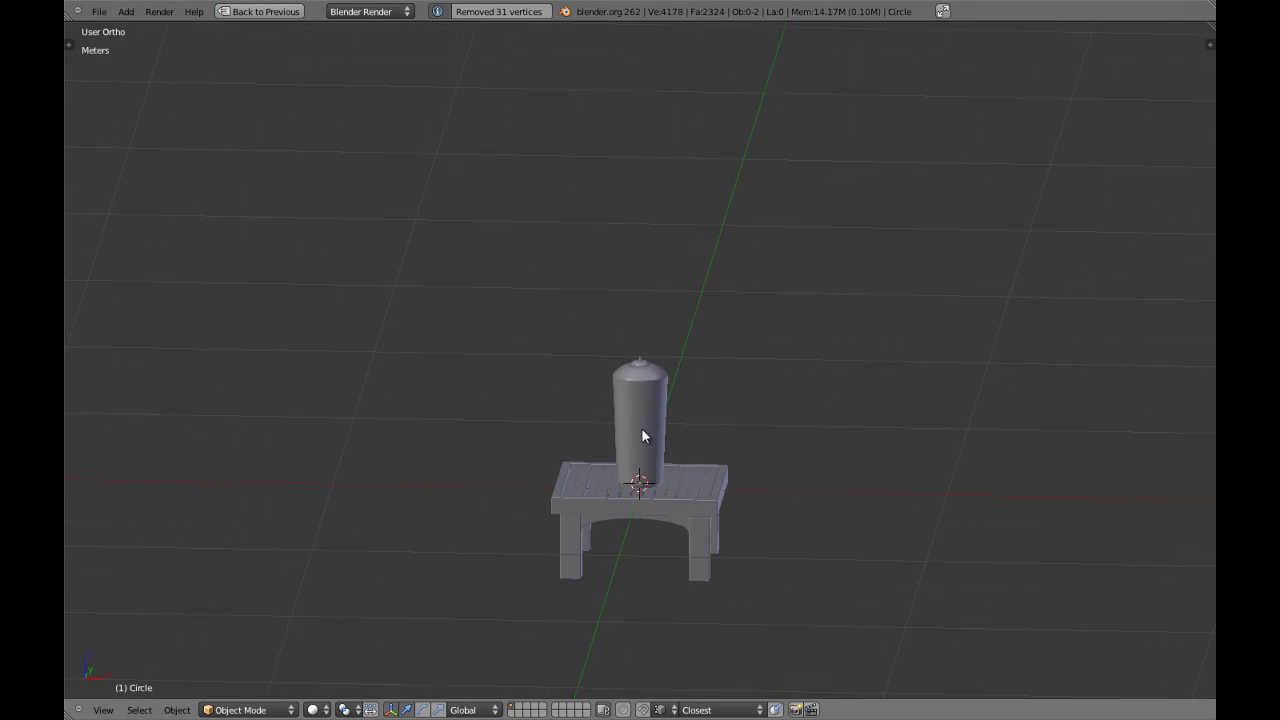
{"action": "scroll", "coordinate": [626, 457], "scroll_direction": "up", "scroll_amount": 8}
{"action": "key", "text": "Tab"}
{"action": "key", "text": "z"}
{"action": "scroll", "coordinate": [643, 396], "scroll_direction": "up", "scroll_amount": 2}
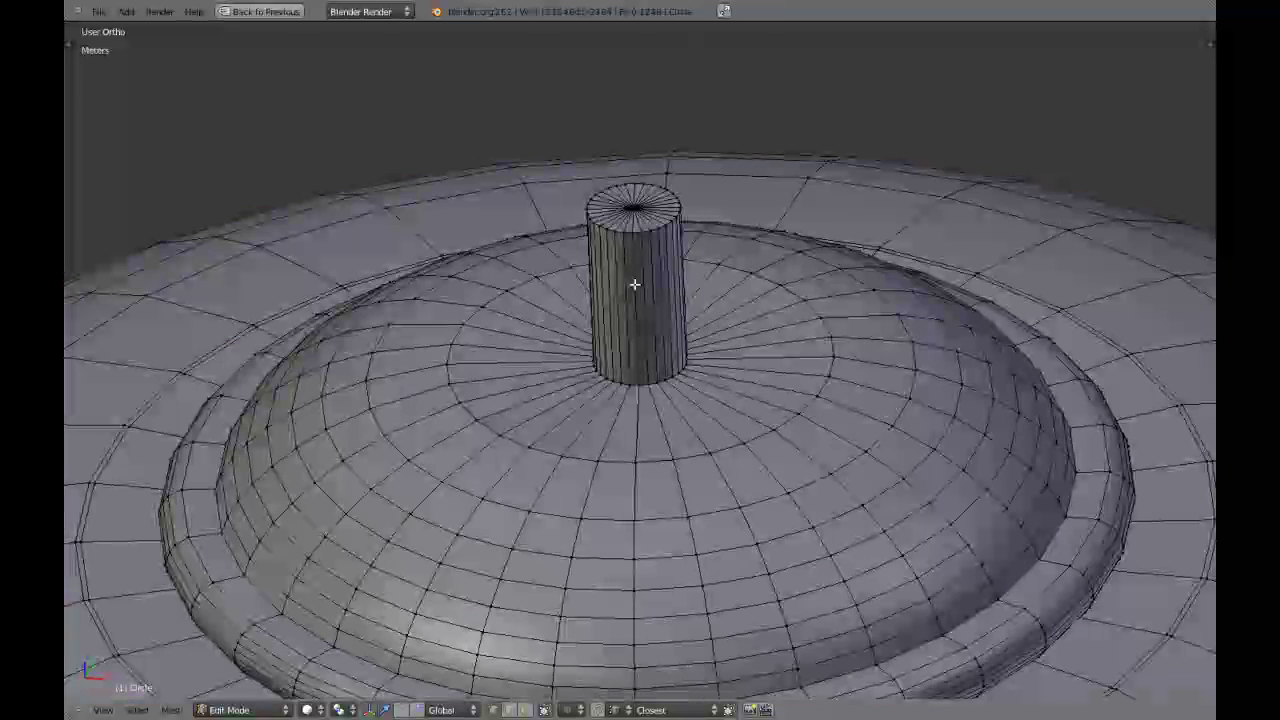
{"action": "key", "text": "Tab"}
{"action": "key", "text": "z"}
{"action": "key", "text": "g"}
{"action": "key", "text": "Escape"}
{"action": "key", "text": "t"}
{"action": "key", "text": "t"}
{"action": "scroll", "coordinate": [717, 418], "scroll_direction": "down", "scroll_amount": 8}
{"action": "key", "text": "KP_1"}
{"action": "key", "text": "Tab"}
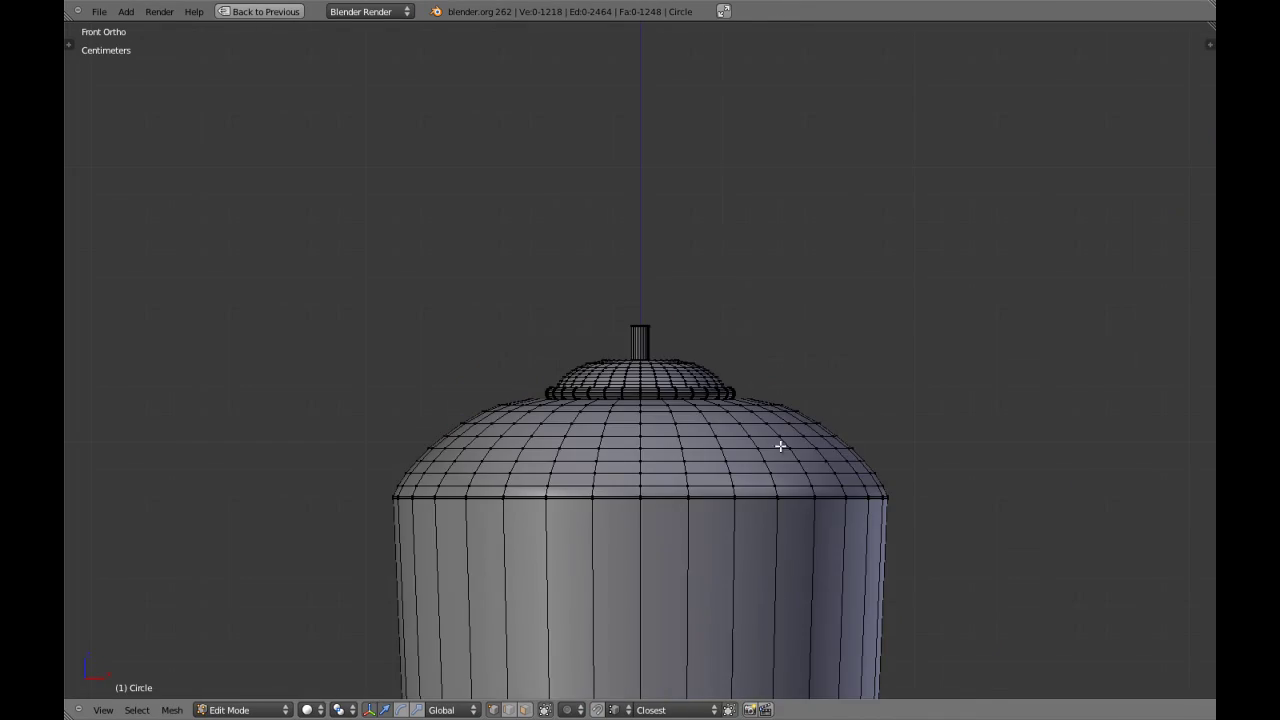
Select the edge loop around the stem's top rim and view it from the front
{"action": "scroll", "coordinate": [717, 420], "scroll_direction": "up", "scroll_amount": 5}
{"action": "middle_click_drag", "start_coordinate": [640, 357], "coordinate": [640, 283]}
{"action": "scroll", "coordinate": [640, 283], "scroll_direction": "up", "scroll_amount": 2}
{"action": "key", "text": "a"}
{"action": "key", "text": "a"}
{"action": "middle_click_drag", "start_coordinate": [634, 231], "coordinate": [647, 391], "text": "shift"}
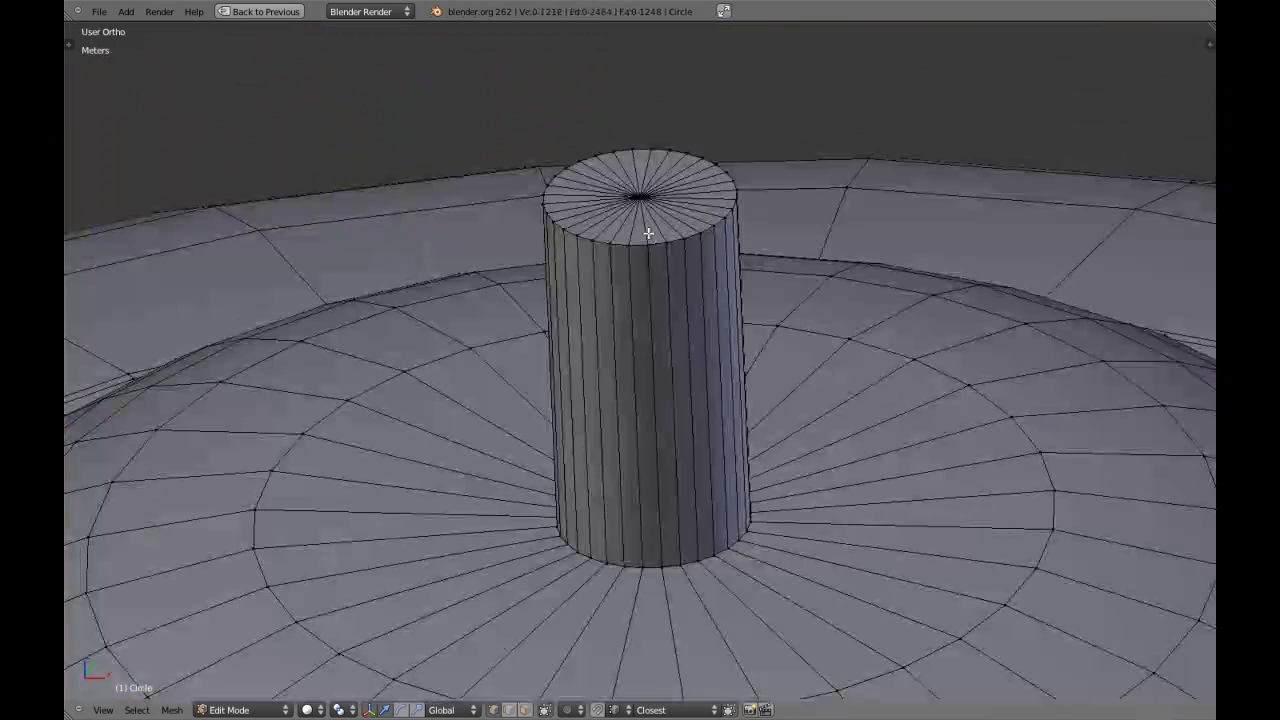
{"action": "right_click", "coordinate": [637, 247], "text": "alt"}
{"action": "key", "text": "KP_1"}
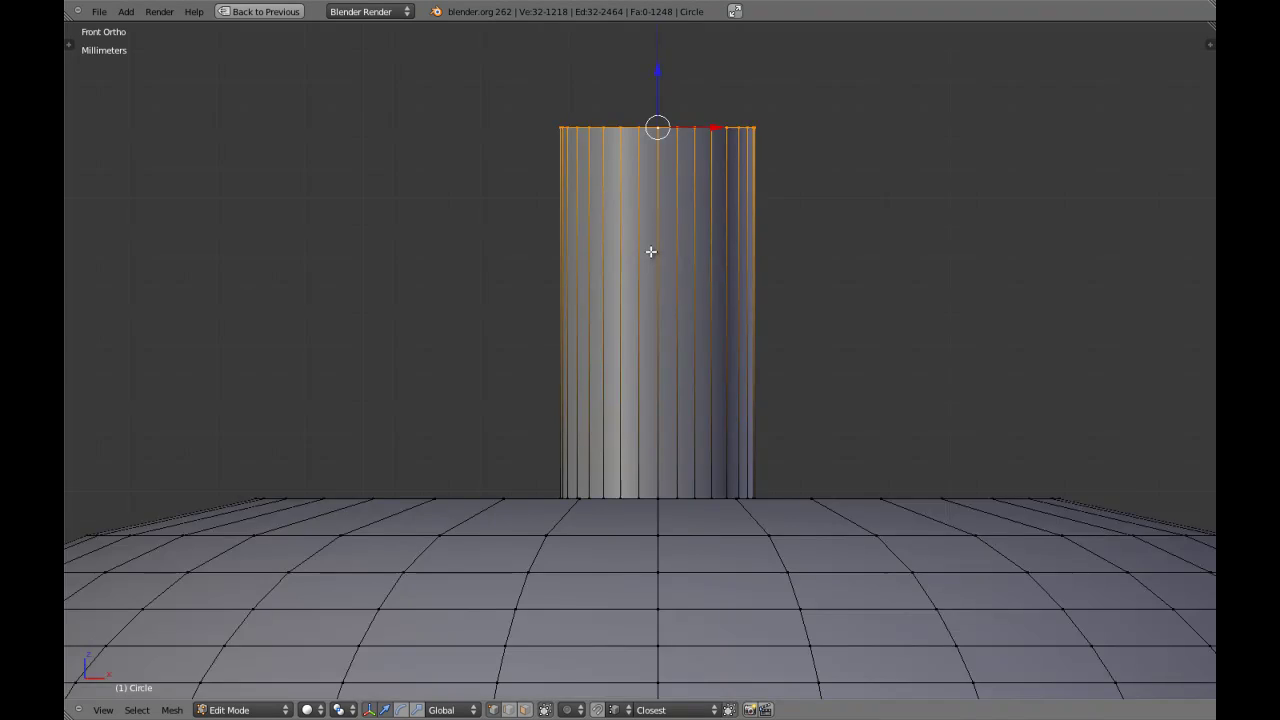
Duplicate the stem's rim loop in place and scale the copy by 40 into a wide ring
{"action": "scroll", "coordinate": [657, 262], "scroll_direction": "down", "scroll_amount": 5}
{"action": "scroll", "coordinate": [657, 262], "scroll_direction": "down", "scroll_amount": 3}
{"action": "middle_click_drag", "start_coordinate": [665, 337], "coordinate": [683, 344], "text": "shift"}
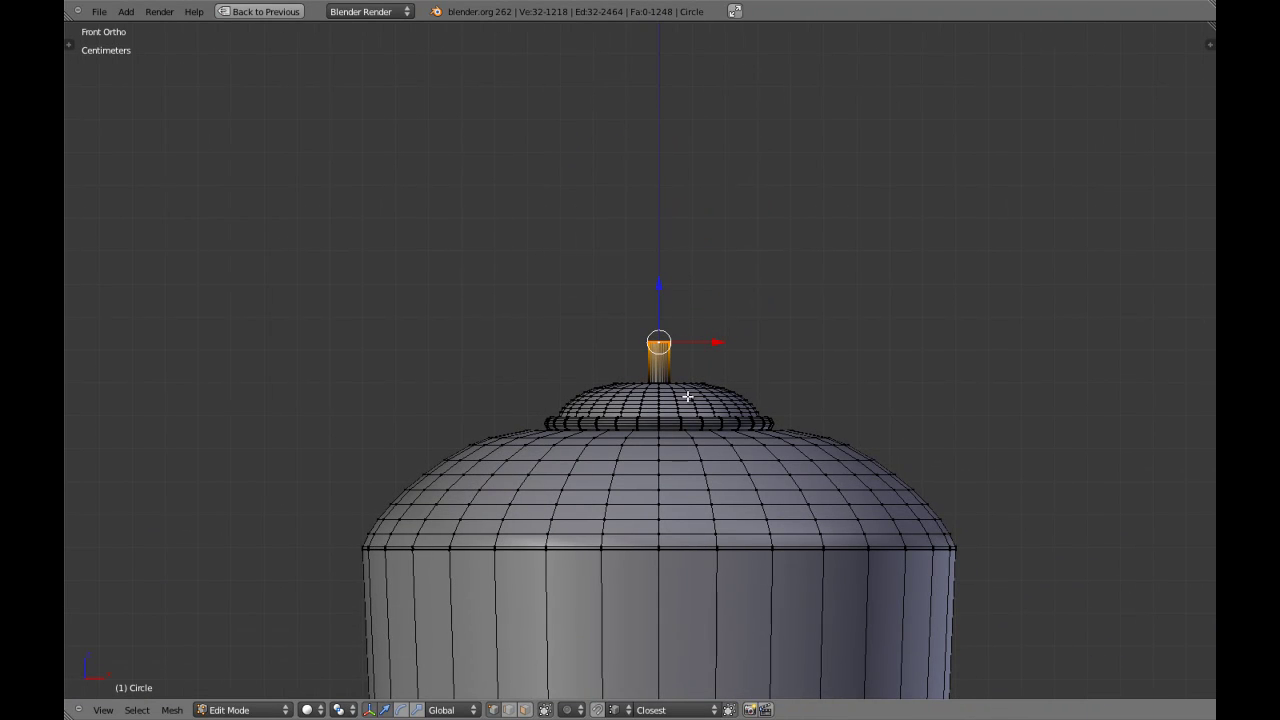
{"action": "key", "text": "e"}
{"action": "left_click", "coordinate": [709, 323]}
{"action": "scroll", "coordinate": [740, 349], "scroll_direction": "down", "scroll_amount": 4}
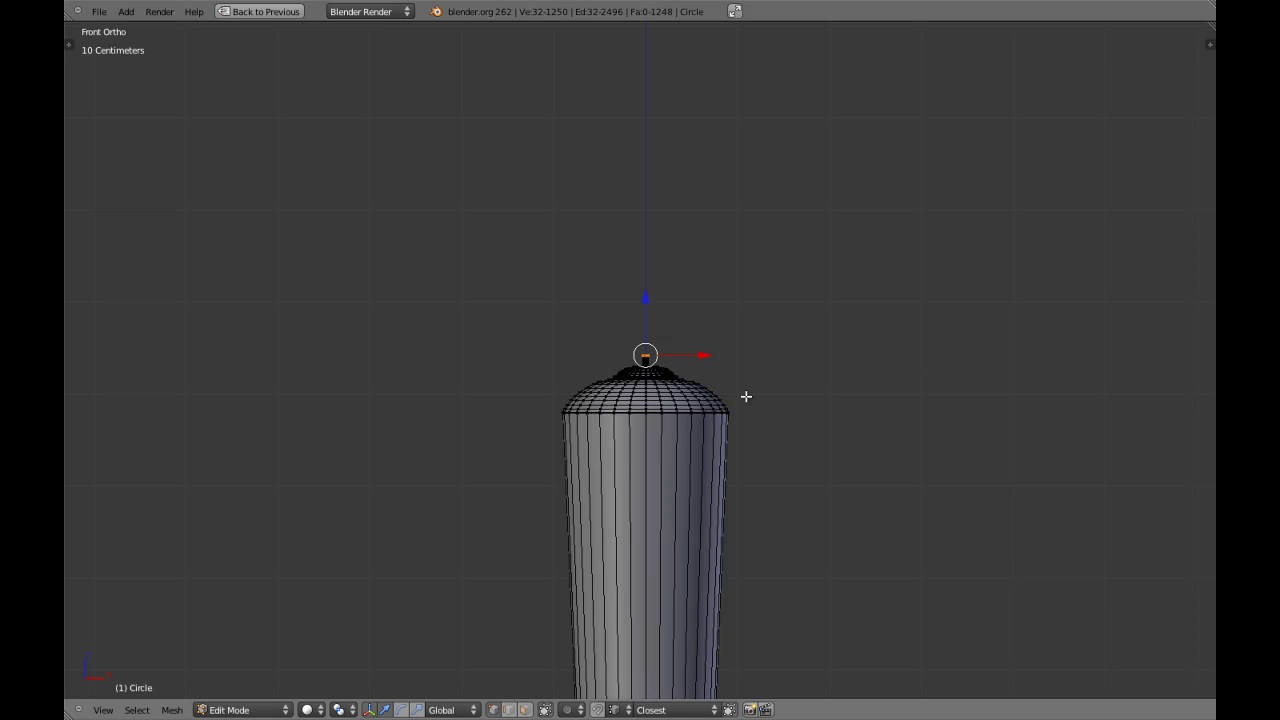
{"action": "key", "text": "s"}
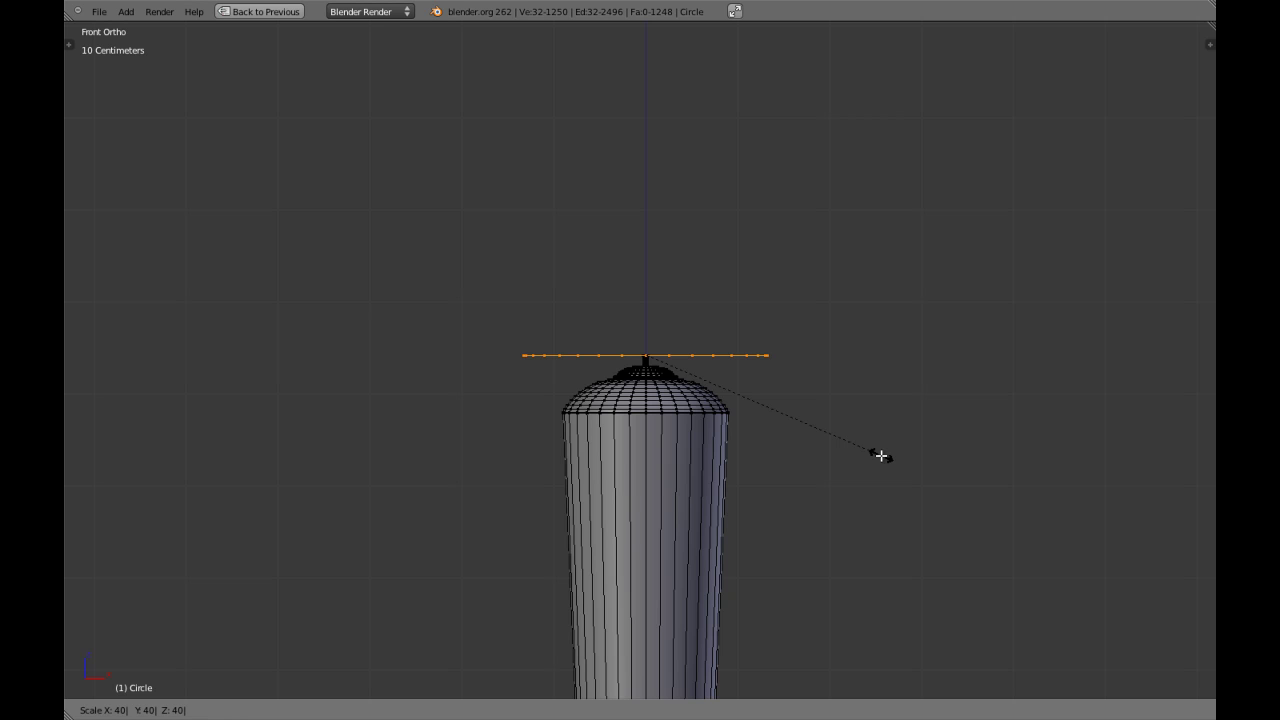
{"action": "left_click", "coordinate": [880, 456]}
{"action": "middle_click_drag", "start_coordinate": [880, 455], "coordinate": [601, 391]}
{"action": "key", "text": "KP_1"}
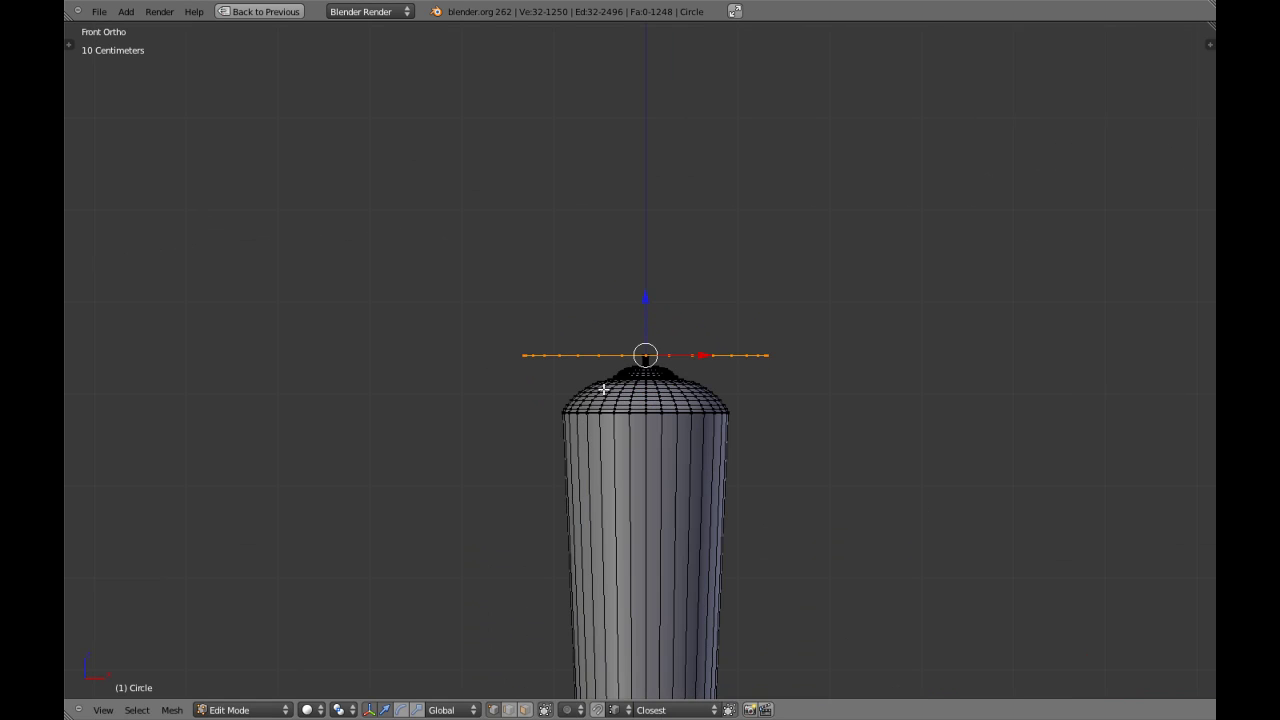
Extrude the wide ring 0.2 m upward along Z and check the resulting cylinder against the vessel and table
{"action": "type", "text": "e"}
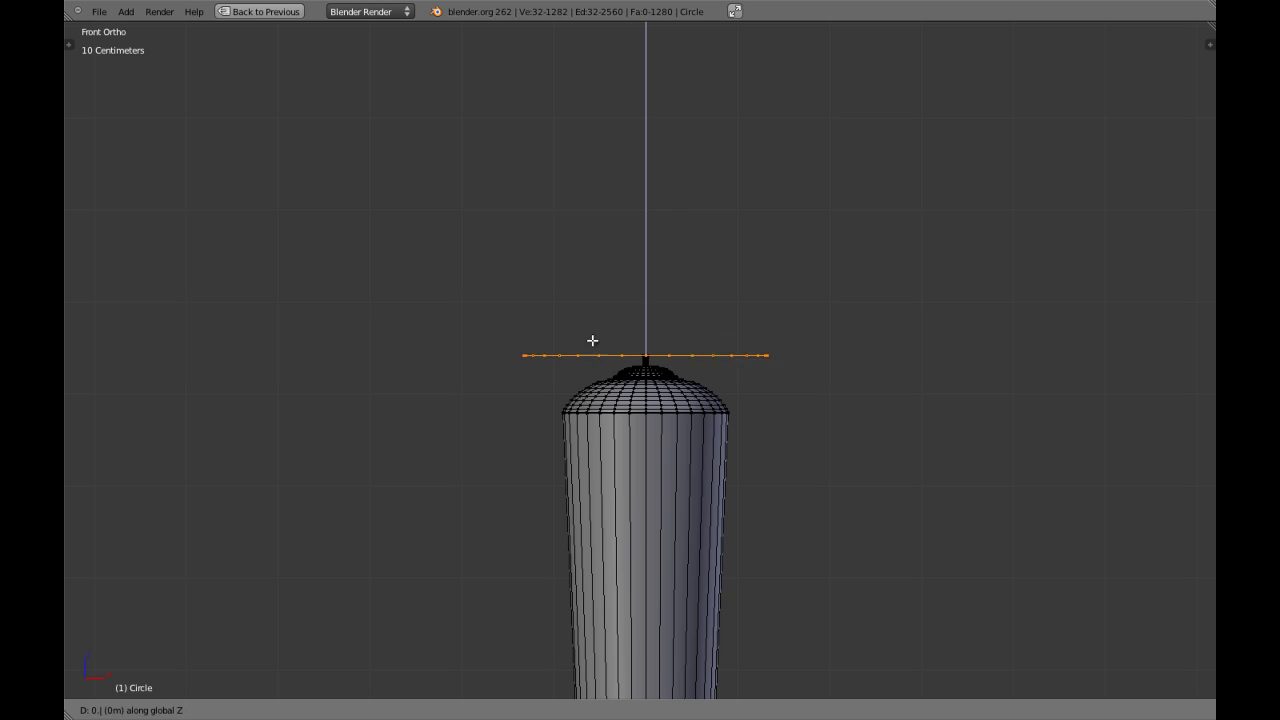
{"action": "type", "text": "0.2"}
{"action": "key", "text": "Return"}
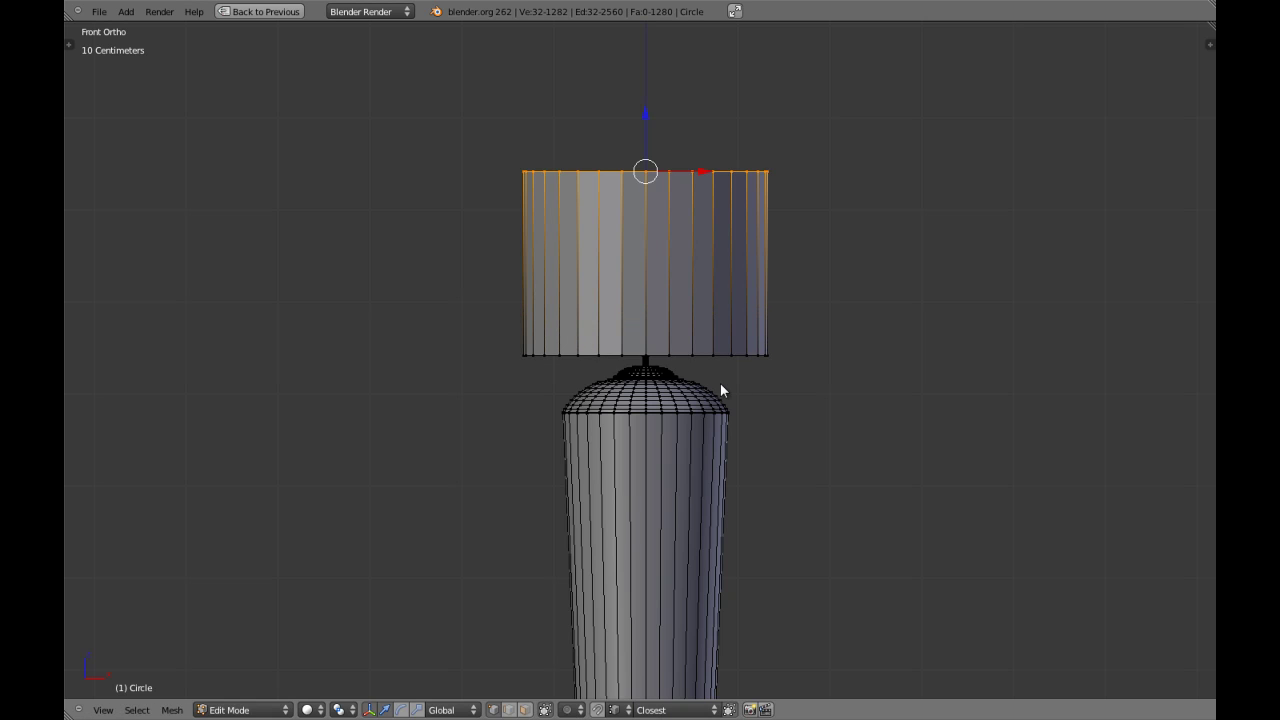
{"action": "key", "text": "Tab"}
{"action": "scroll", "coordinate": [722, 390], "scroll_direction": "down", "scroll_amount": 5}
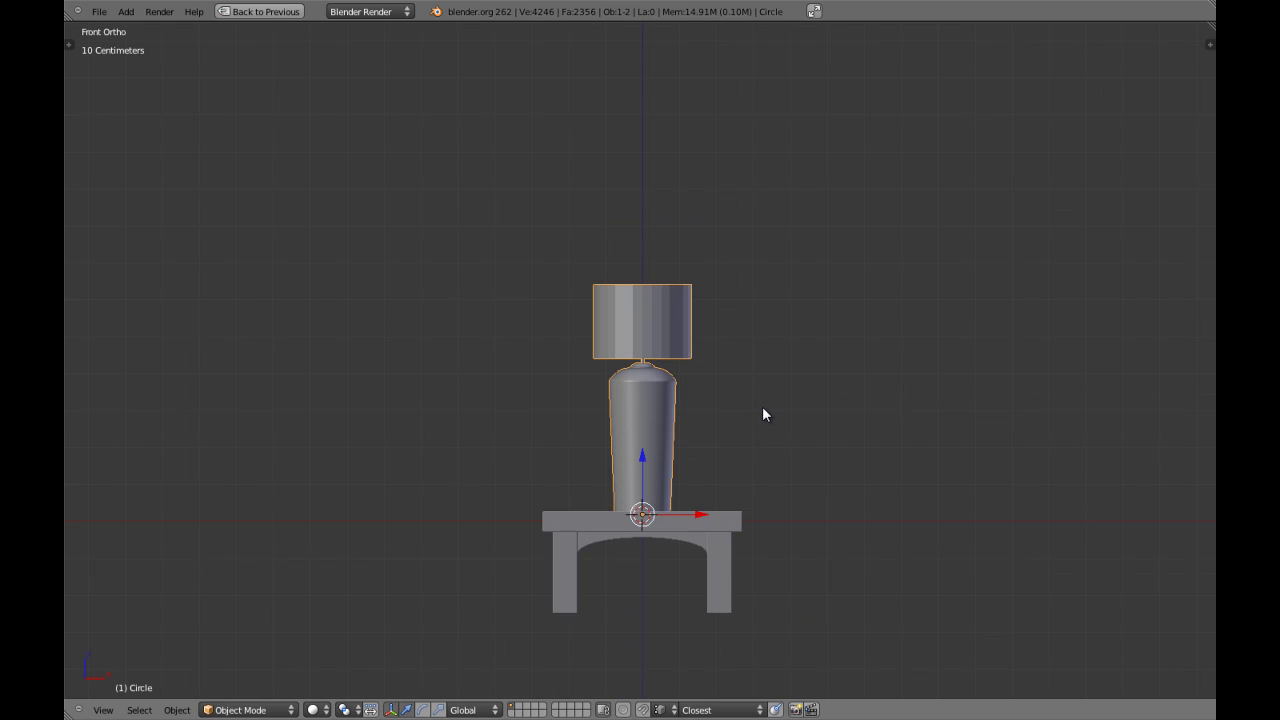
{"action": "scroll", "coordinate": [763, 408], "scroll_direction": "up", "scroll_amount": 3}
{"action": "key", "text": "Tab"}
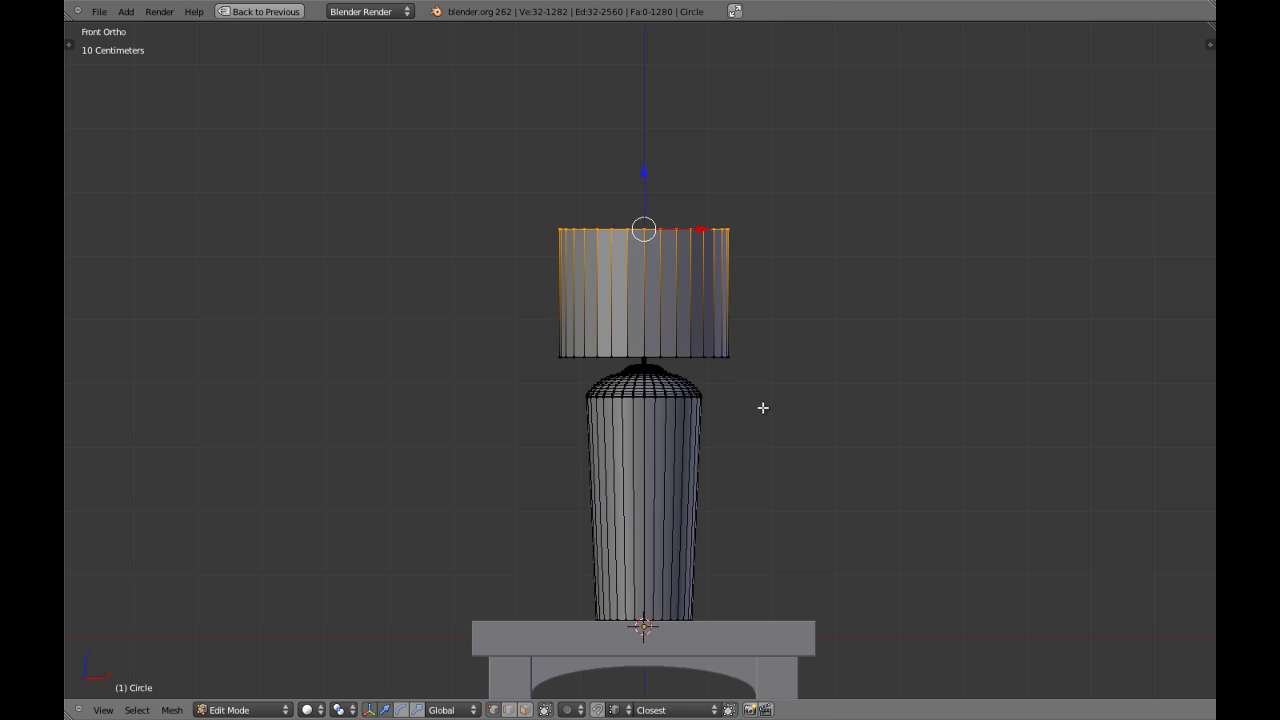
Select the linked geometry of the cylinder above the vessel, delete it, and return to Object Mode
{"action": "key", "text": "ctrl+l"}
{"action": "key", "text": "x"}
{"action": "left_click", "coordinate": [746, 442]}
{"action": "key", "text": "Tab"}
{"action": "scroll", "coordinate": [746, 442], "scroll_direction": "down", "scroll_amount": 3}
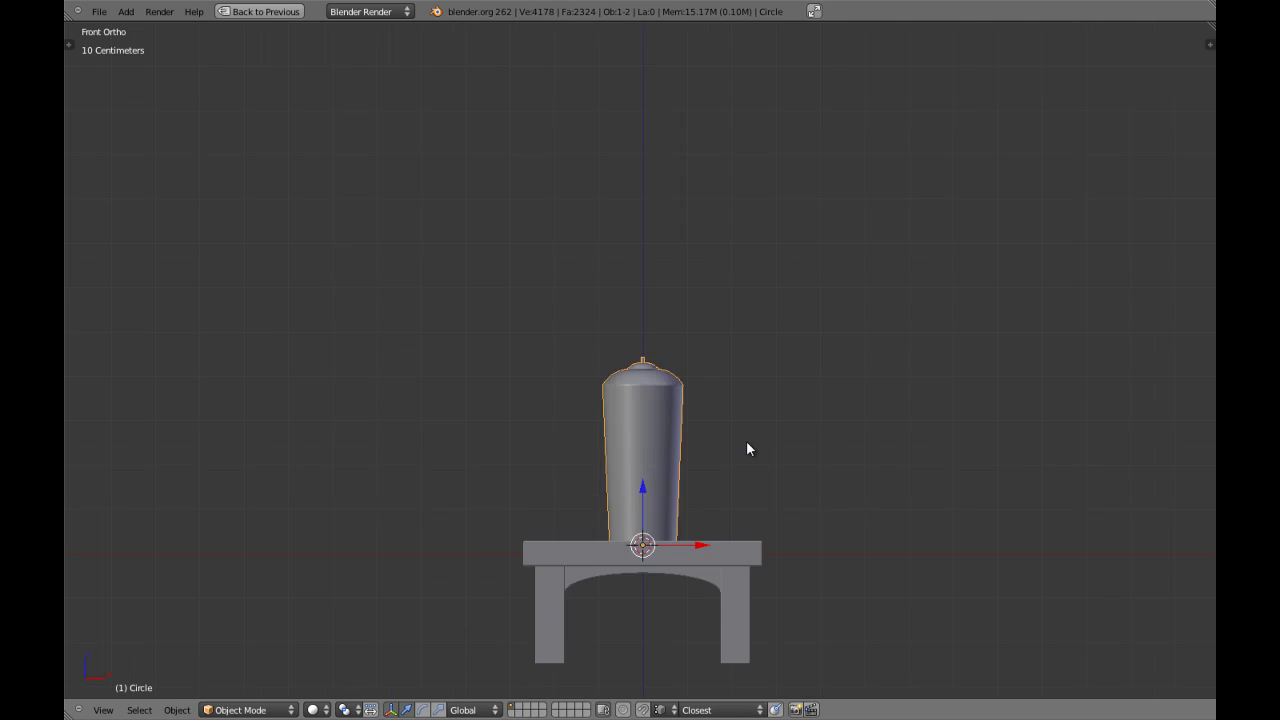
Select the edge loop around the stem's top rim in Edit Mode with solid shading
{"action": "key", "text": "Tab"}
{"action": "key", "text": "z"}
{"action": "scroll", "coordinate": [676, 341], "scroll_direction": "up", "scroll_amount": 5}
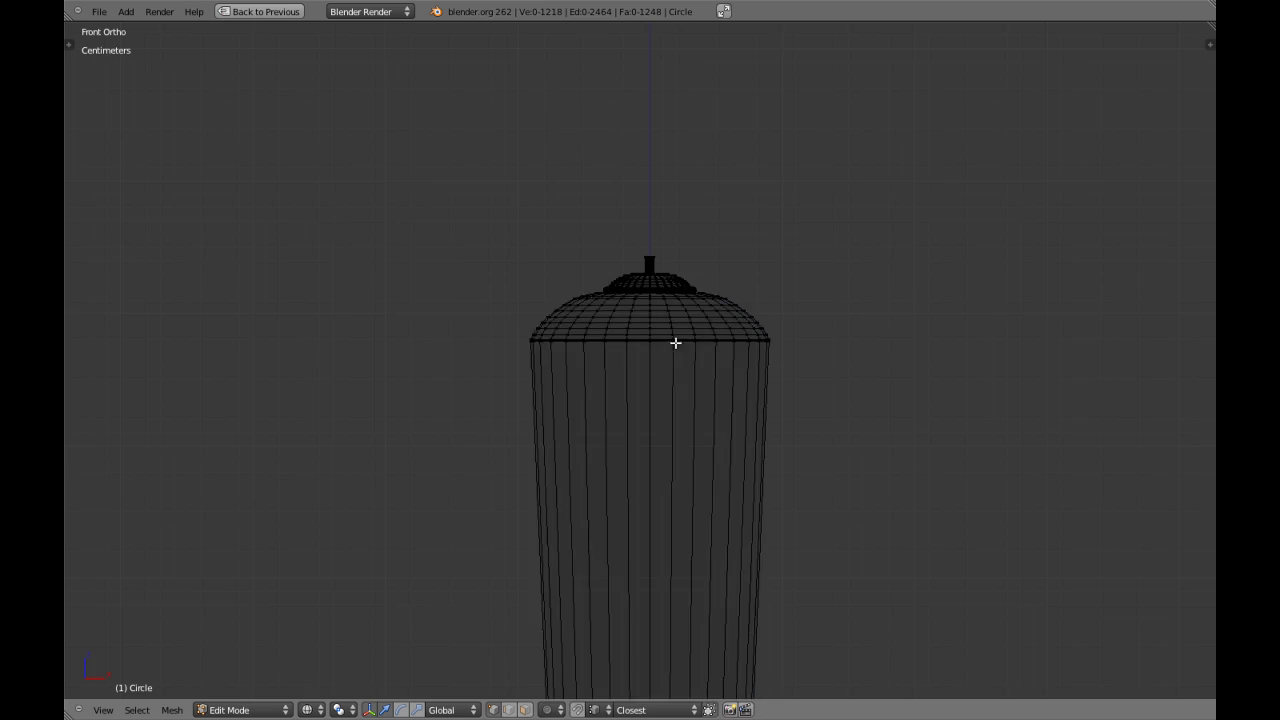
{"action": "key", "text": "z"}
{"action": "scroll", "coordinate": [676, 341], "scroll_direction": "up", "scroll_amount": 5}
{"action": "middle_click_drag", "start_coordinate": [676, 341], "coordinate": [649, 398]}
{"action": "scroll", "coordinate": [652, 370], "scroll_direction": "up", "scroll_amount": 3}
{"action": "right_click", "coordinate": [675, 245], "text": "alt"}
{"action": "scroll", "coordinate": [676, 260], "scroll_direction": "down", "scroll_amount": 6}
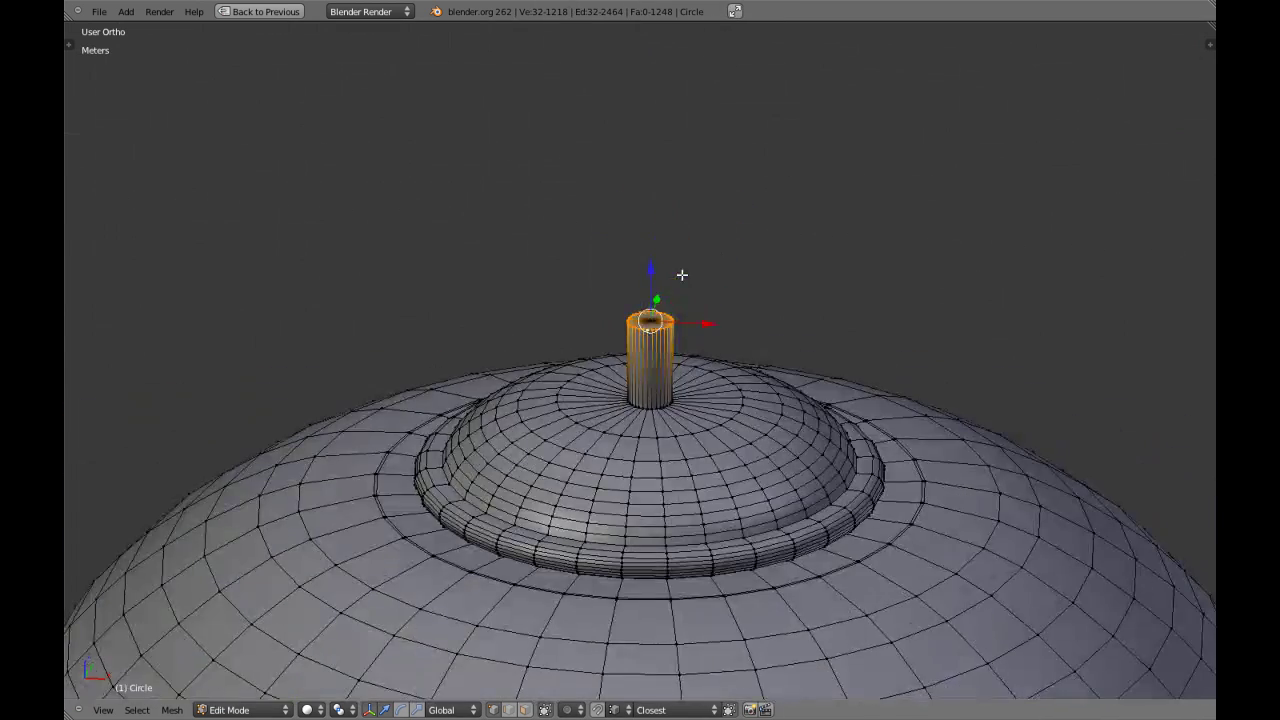
Apply the vessel's object transform in Object Mode and resume editing its mesh from the front
{"action": "key", "text": "KP_1"}
{"action": "key", "text": "Tab"}
{"action": "scroll", "coordinate": [722, 382], "scroll_direction": "down", "scroll_amount": 4}
{"action": "key", "text": "ctrl+a"}
{"action": "left_click", "coordinate": [792, 386]}
{"action": "key", "text": "Tab"}
Duplicate the stem's rim loop and scale the copy into a ring extending well past the vessel's shoulder
{"action": "scroll", "coordinate": [684, 359], "scroll_direction": "down", "scroll_amount": 1}
{"action": "scroll", "coordinate": [684, 359], "scroll_direction": "down", "scroll_amount": 7}
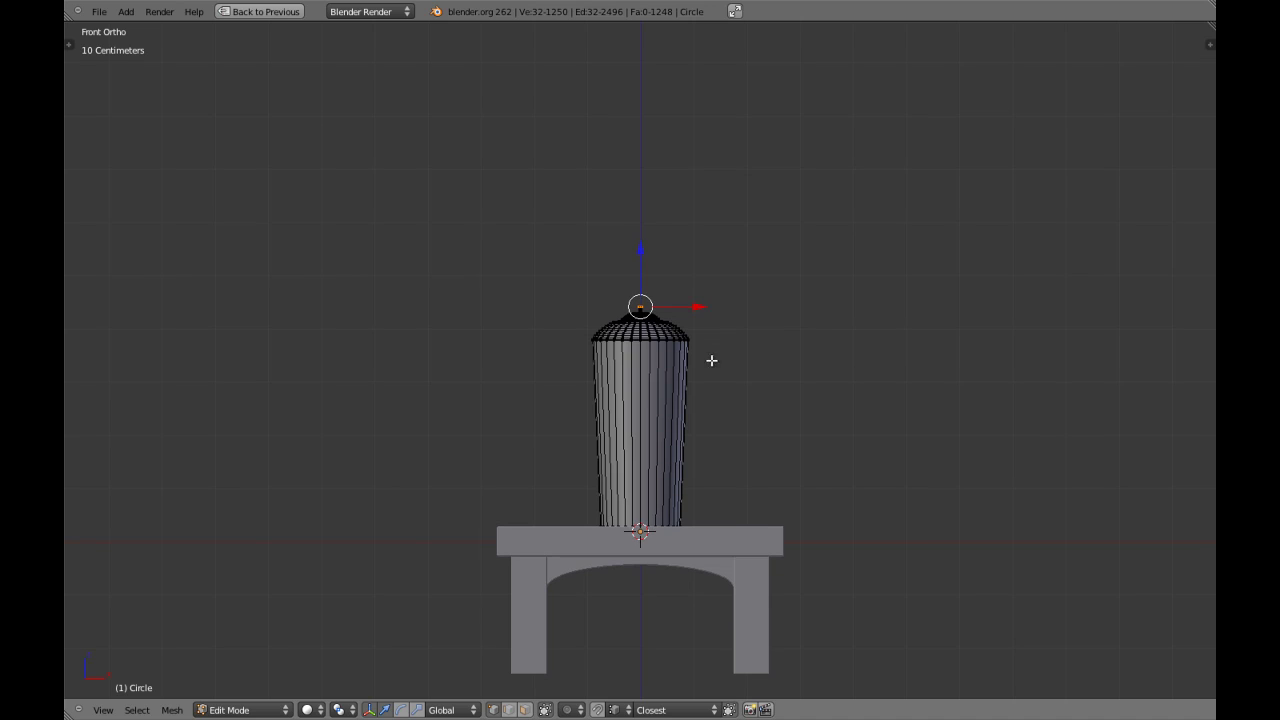
{"action": "key", "text": "s"}
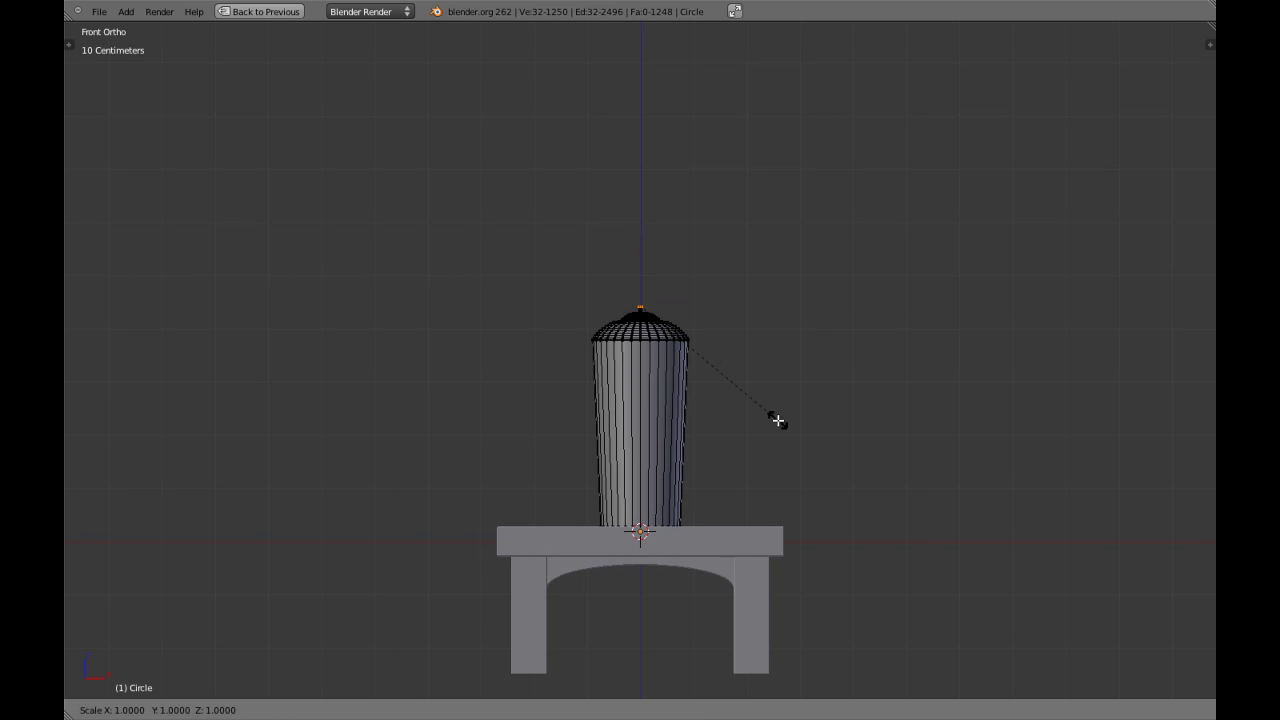
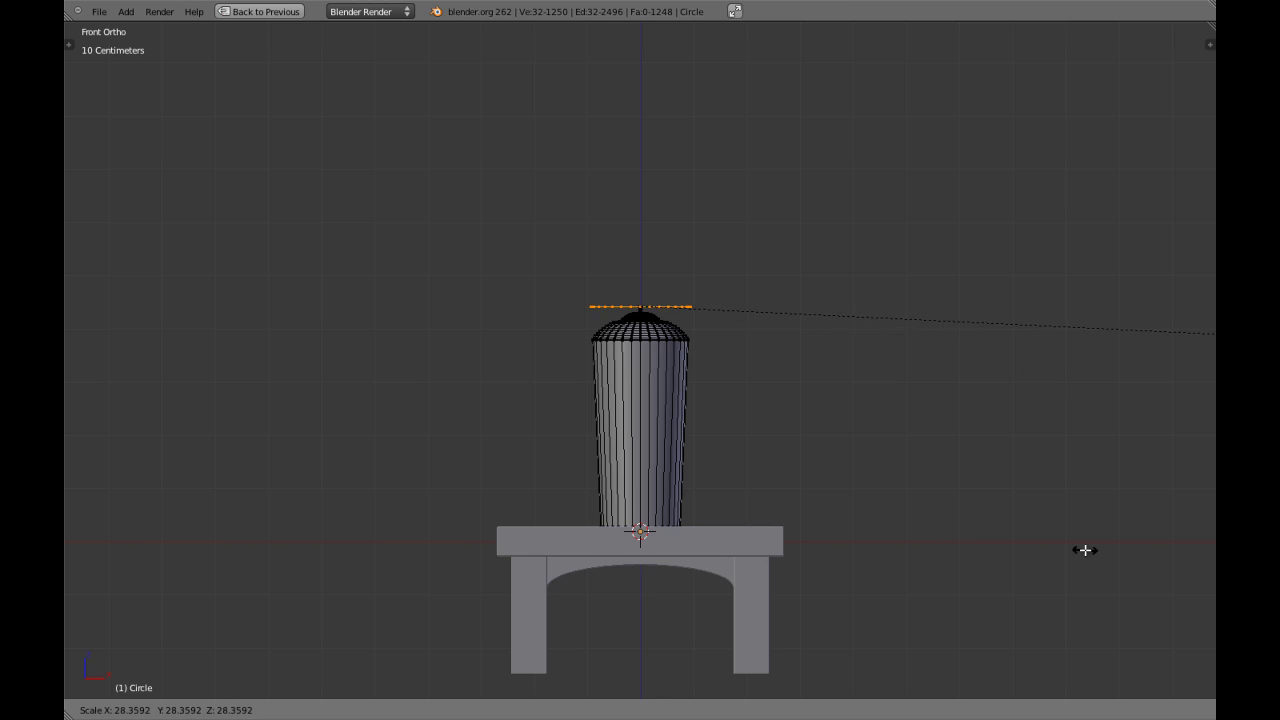
{"action": "key", "text": "Return"}
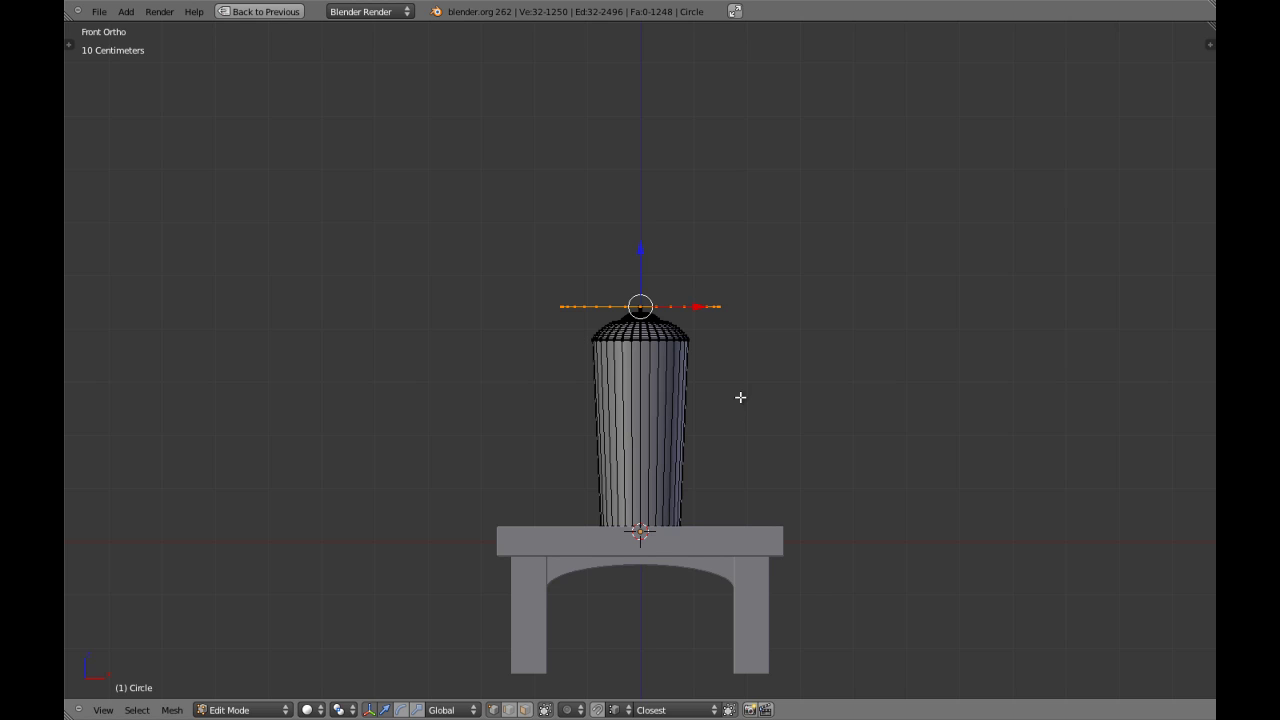
Extrude the wide ring 20 cm upward along Z to form a cylindrical lampshade
{"action": "middle_click_drag", "start_coordinate": [719, 374], "coordinate": [725, 394], "text": "shift"}
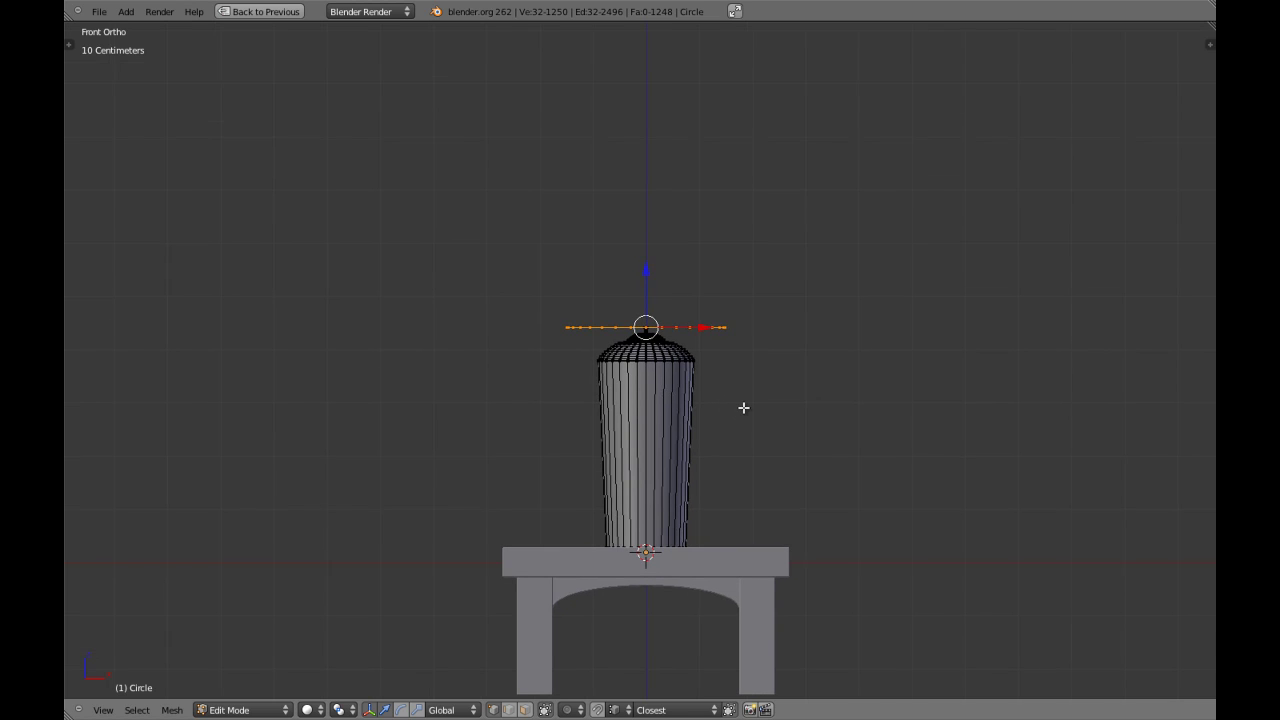
{"action": "key", "text": "e"}
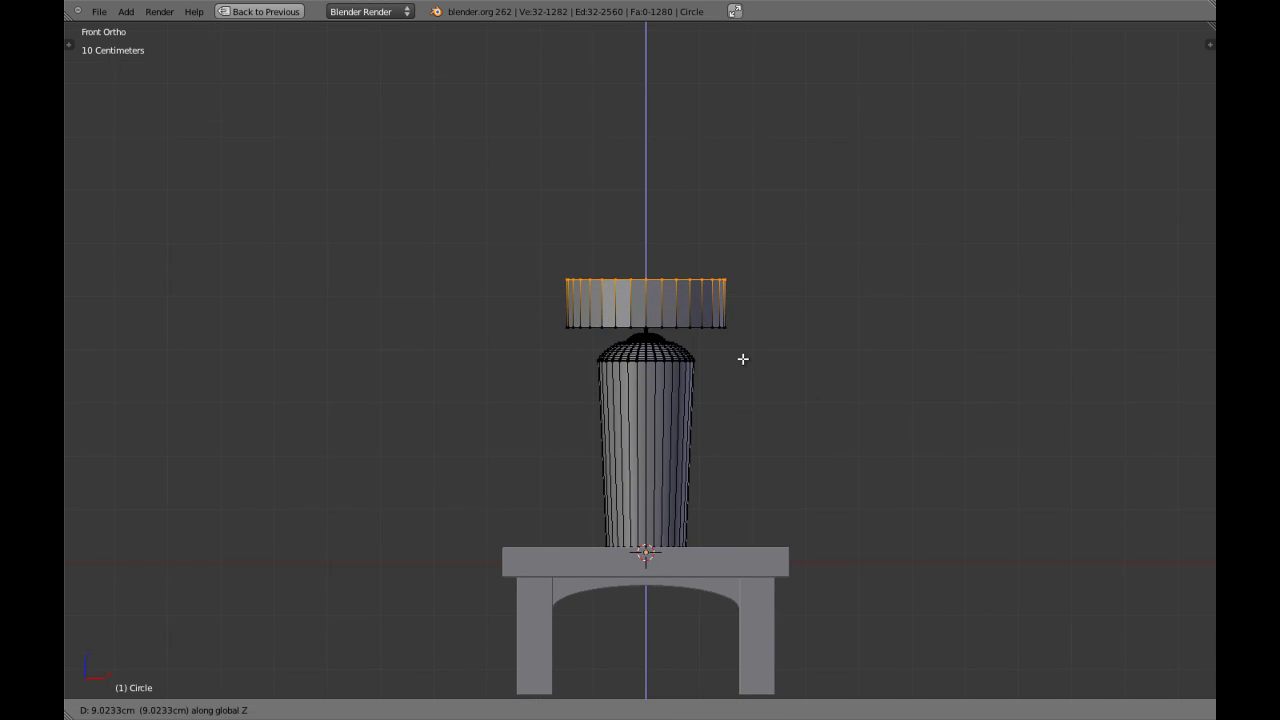
{"action": "type", "text": "20"}
{"action": "key", "text": "Return"}
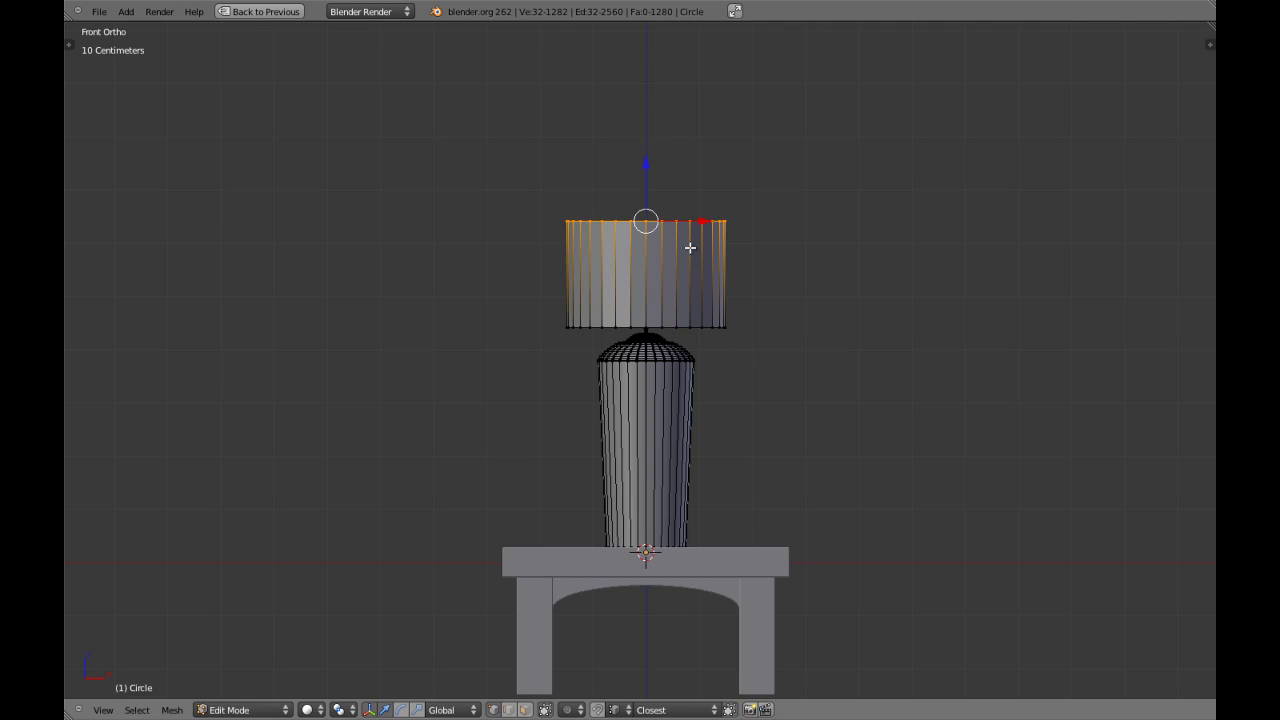
{"action": "key", "text": "z"}
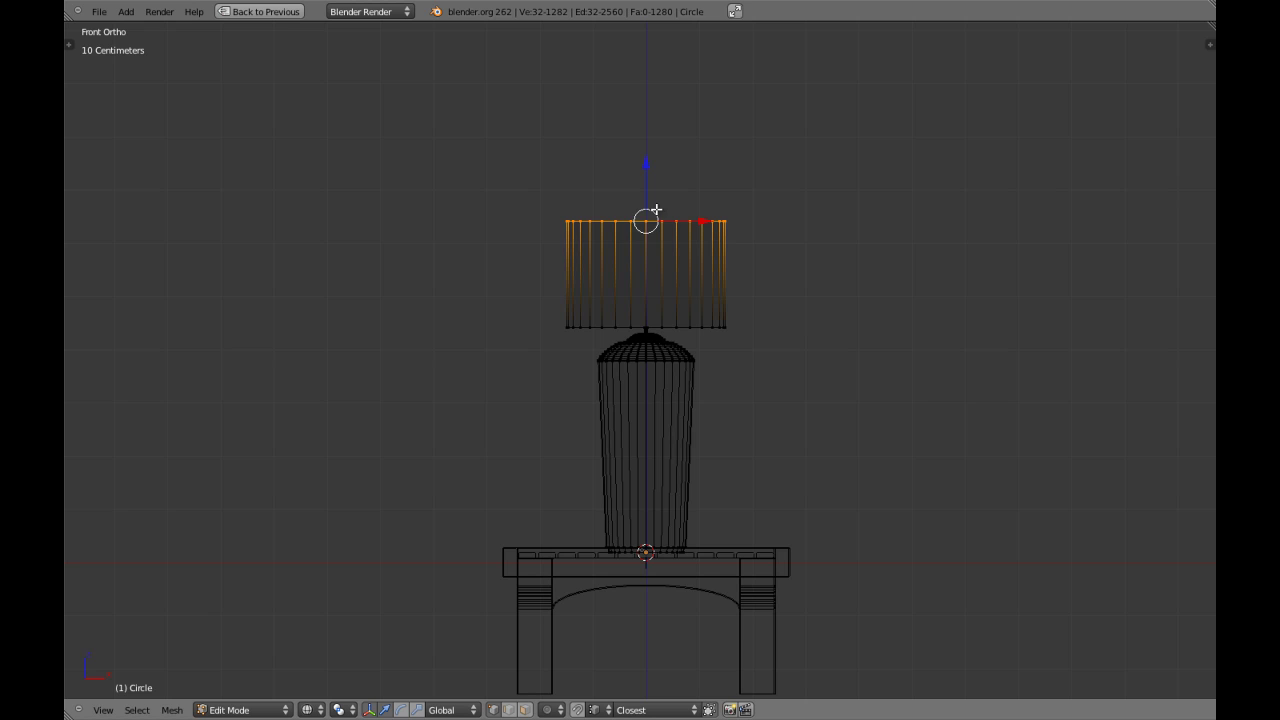
{"action": "key", "text": "z"}
Select the whole linked lampshade and lower it a few millimetres along Z so it overlaps the stem
{"action": "key", "text": "ctrl+l"}
{"action": "scroll", "coordinate": [656, 210], "scroll_direction": "up", "scroll_amount": 3}
{"action": "key", "text": "g"}
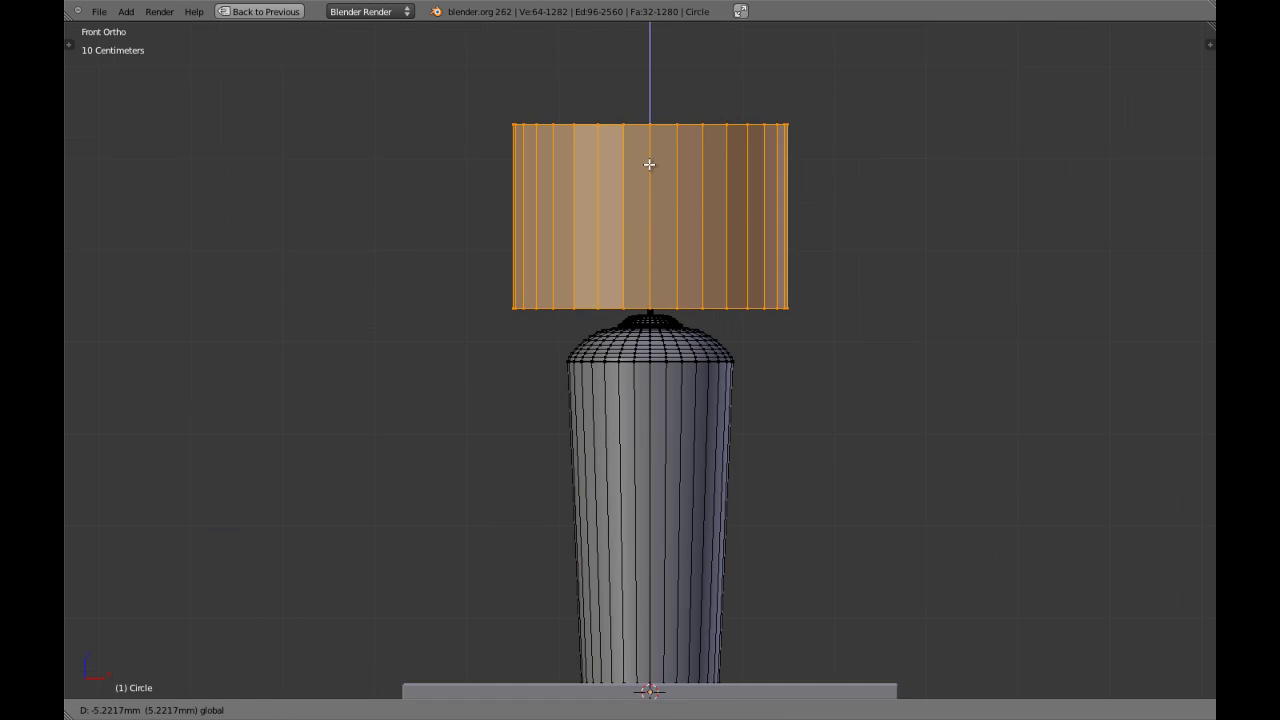
{"action": "left_click", "coordinate": [649, 166]}
{"action": "key", "text": "z"}
{"action": "scroll", "coordinate": [651, 217], "scroll_direction": "up", "scroll_amount": 5}
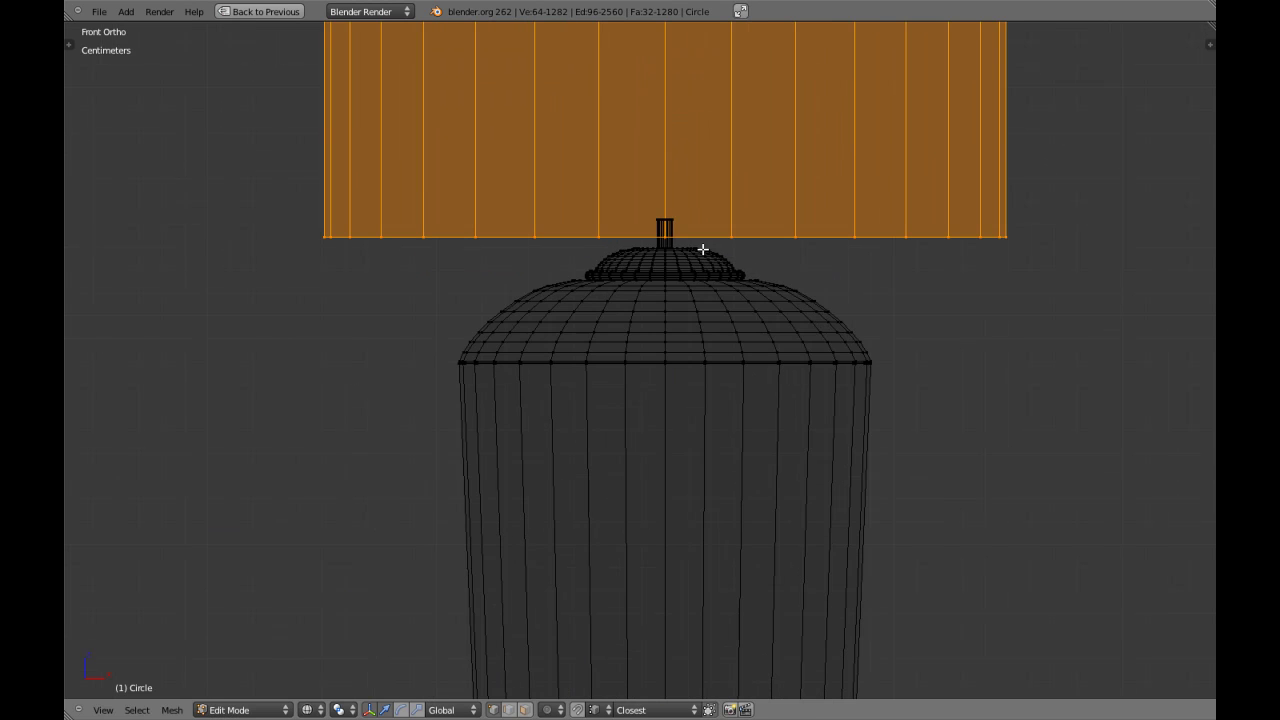
Lower the lampshade slightly further along Z over the stem and inspect the lamp in Object Mode
{"action": "key", "text": "g"}
{"action": "key", "text": "z"}
{"action": "left_click", "coordinate": [707, 276]}
{"action": "key", "text": "z"}
{"action": "scroll", "coordinate": [743, 345], "scroll_direction": "down", "scroll_amount": 4}
{"action": "key", "text": "Tab"}
{"action": "middle_click_drag", "start_coordinate": [749, 380], "coordinate": [524, 384]}
Select the lampshade's top rim loop and scale it inward so the shade narrows slightly toward the top
{"action": "key", "text": "KP_1"}
{"action": "key", "text": "z"}
{"action": "key", "text": "Tab"}
{"action": "middle_click_drag", "start_coordinate": [515, 326], "coordinate": [874, 511]}
{"action": "key", "text": "z"}
{"action": "scroll", "coordinate": [876, 491], "scroll_direction": "up", "scroll_amount": 3}
{"action": "scroll", "coordinate": [835, 423], "scroll_direction": "up", "scroll_amount": 2}
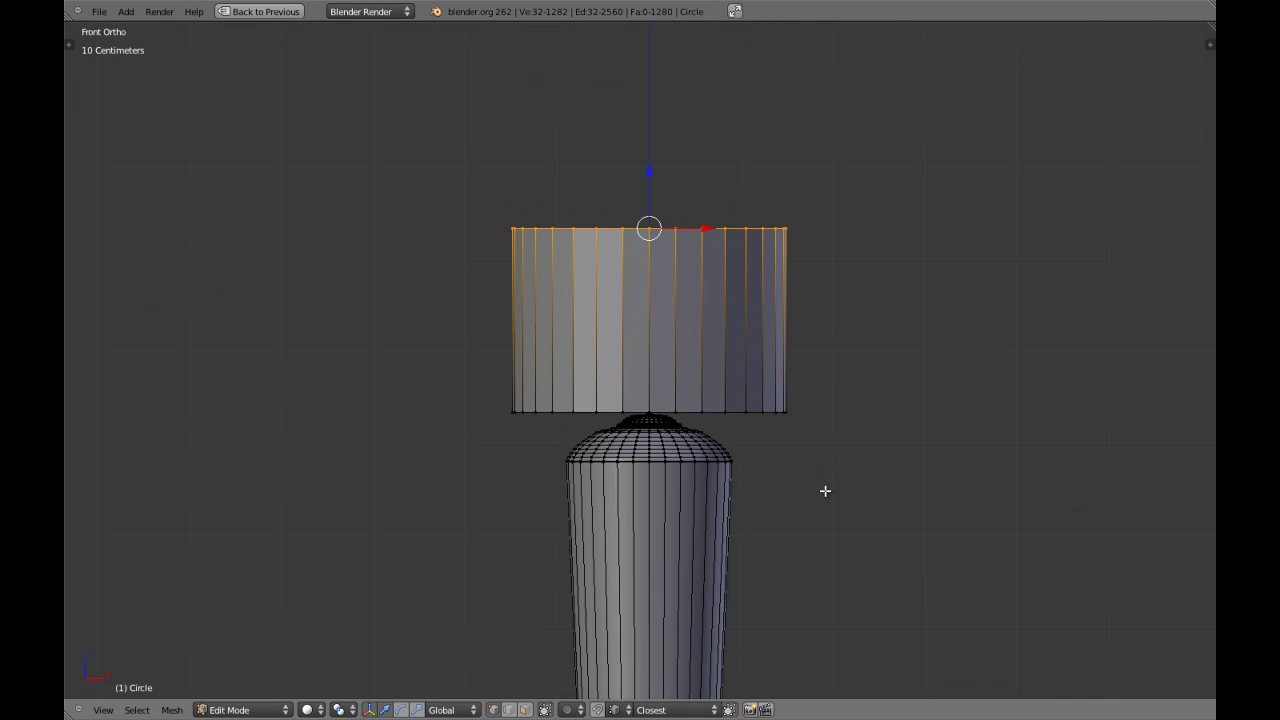
{"action": "key", "text": "s"}
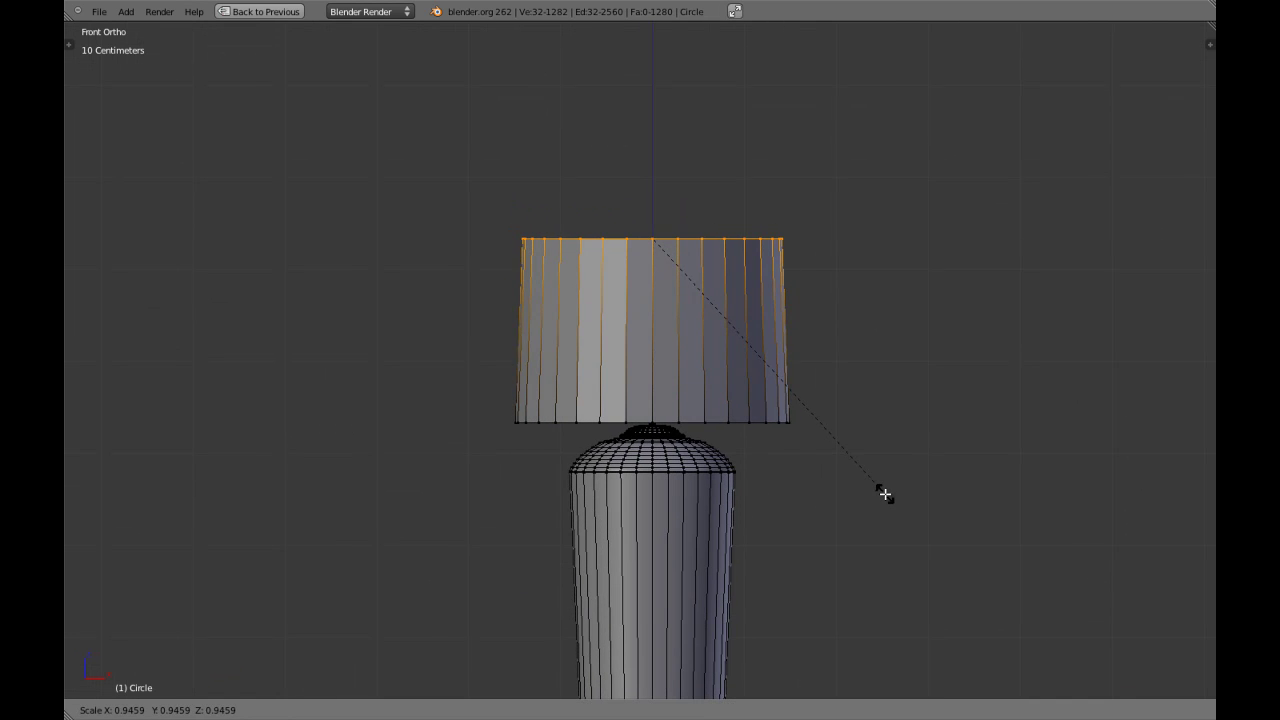
{"action": "left_click", "coordinate": [880, 486]}
{"action": "key", "text": "Tab"}
{"action": "scroll", "coordinate": [710, 478], "scroll_direction": "down", "scroll_amount": 4}
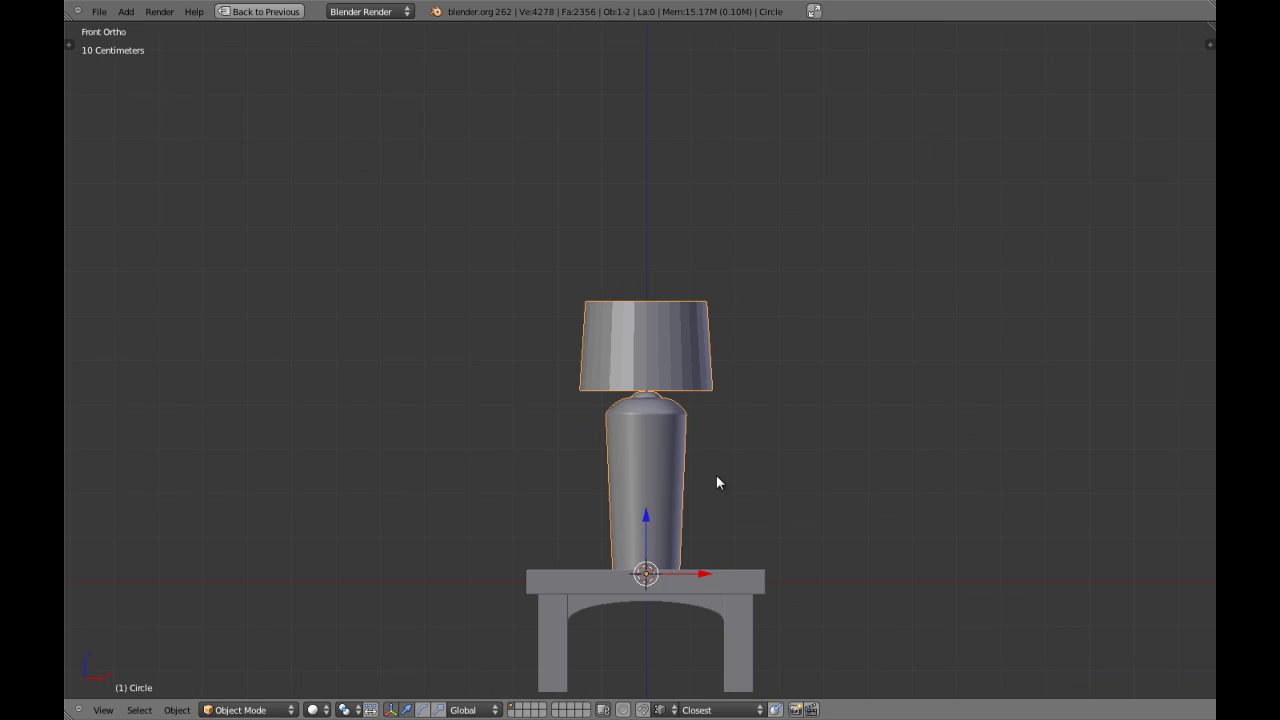
Resume editing the lamp's mesh and select the whole linked lampshade
{"action": "key", "text": "Tab"}
{"action": "scroll", "coordinate": [729, 466], "scroll_direction": "up", "scroll_amount": 1}
{"action": "scroll", "coordinate": [640, 231], "scroll_direction": "up", "scroll_amount": 3}
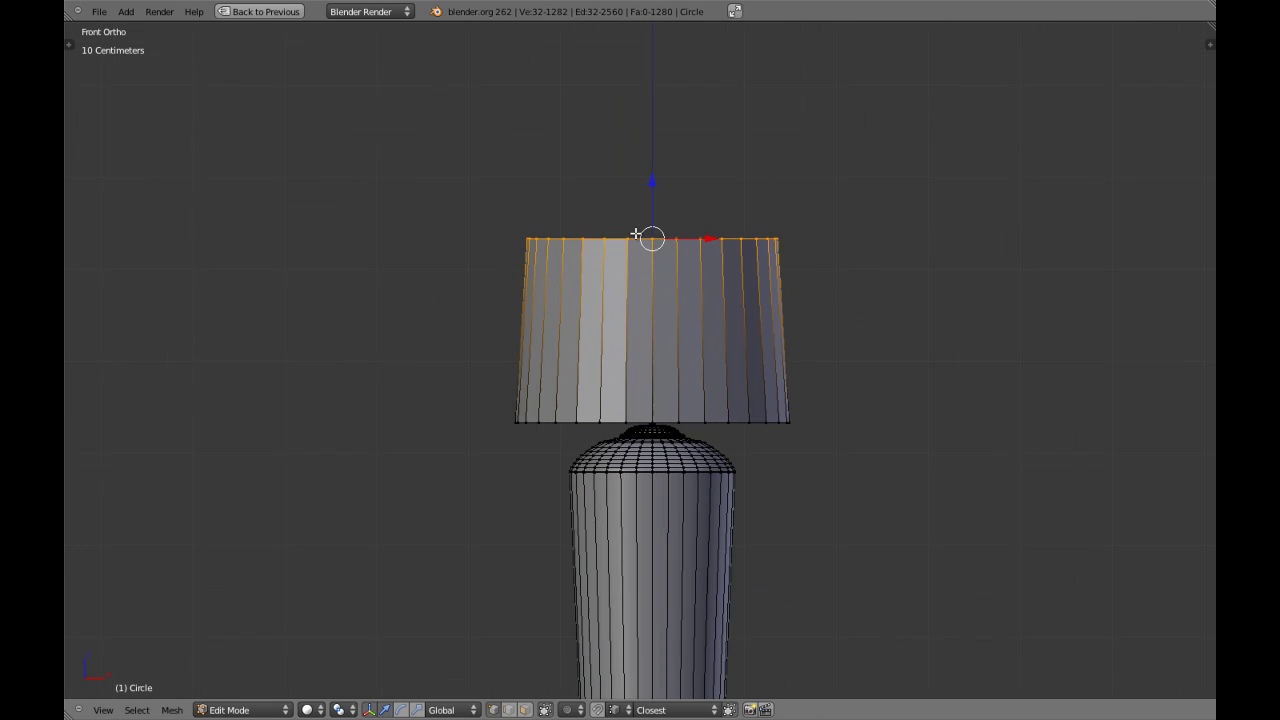
{"action": "key", "text": "l"}
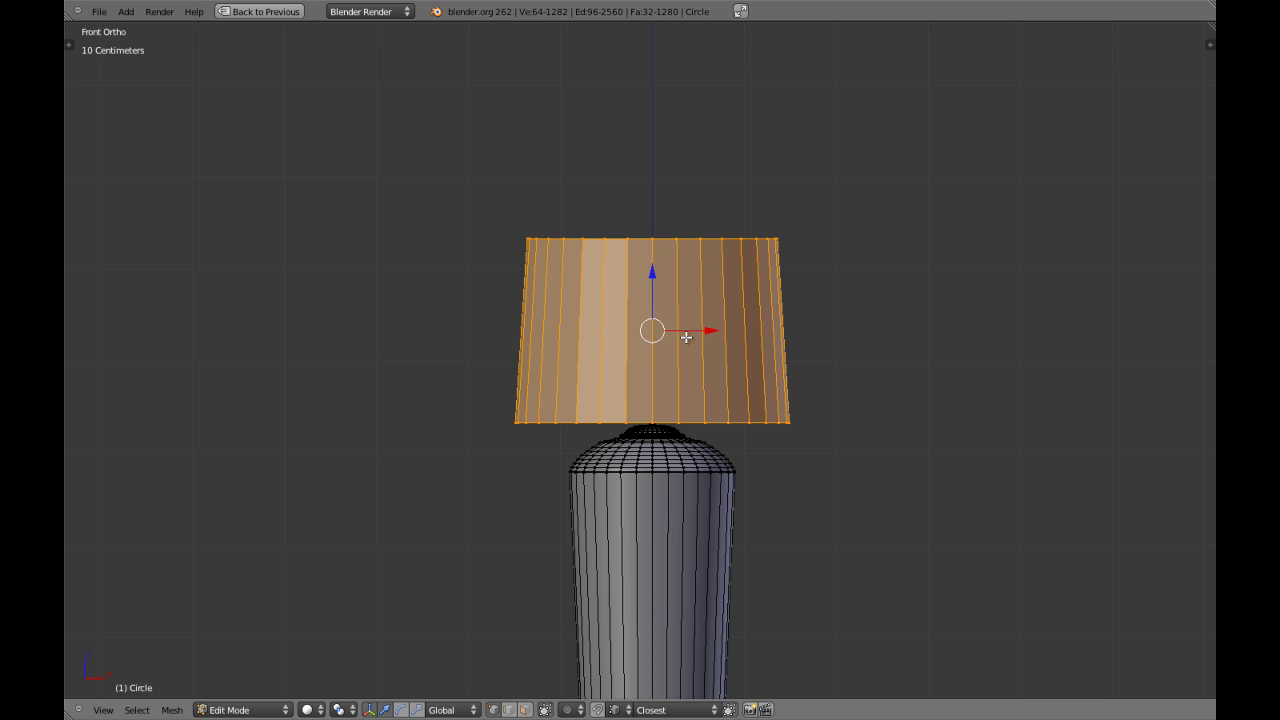
{"action": "scroll", "coordinate": [740, 471], "scroll_direction": "down", "scroll_amount": 2}
{"action": "key", "text": "s"}
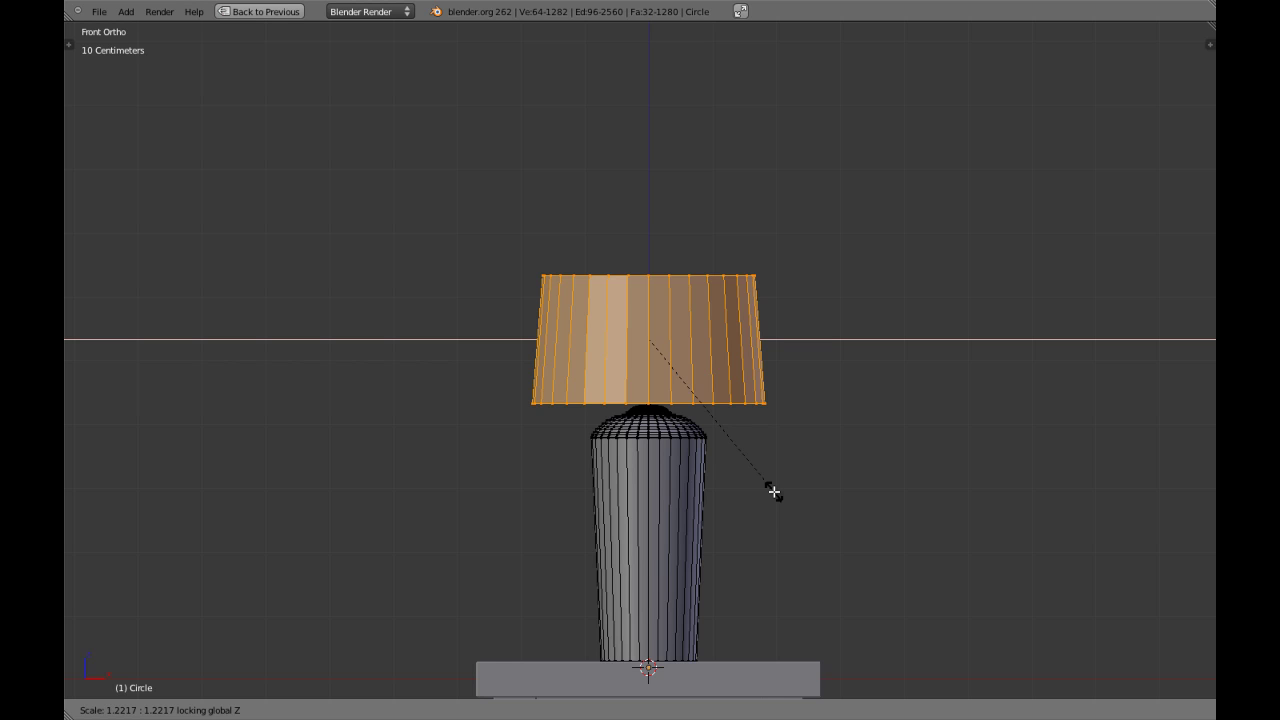
{"action": "type", "text": "2"}
{"action": "key", "text": "Escape"}
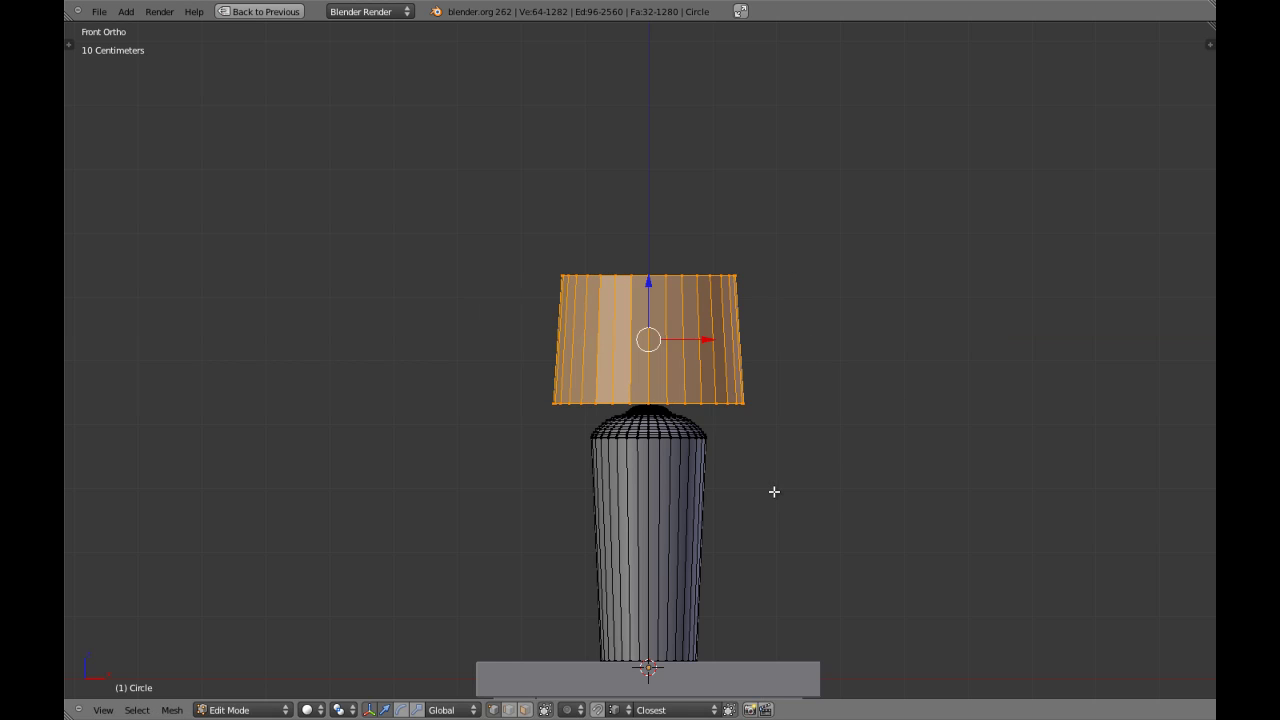
{"action": "type", "text": "s1.5| : 1.5| locking global Z"}
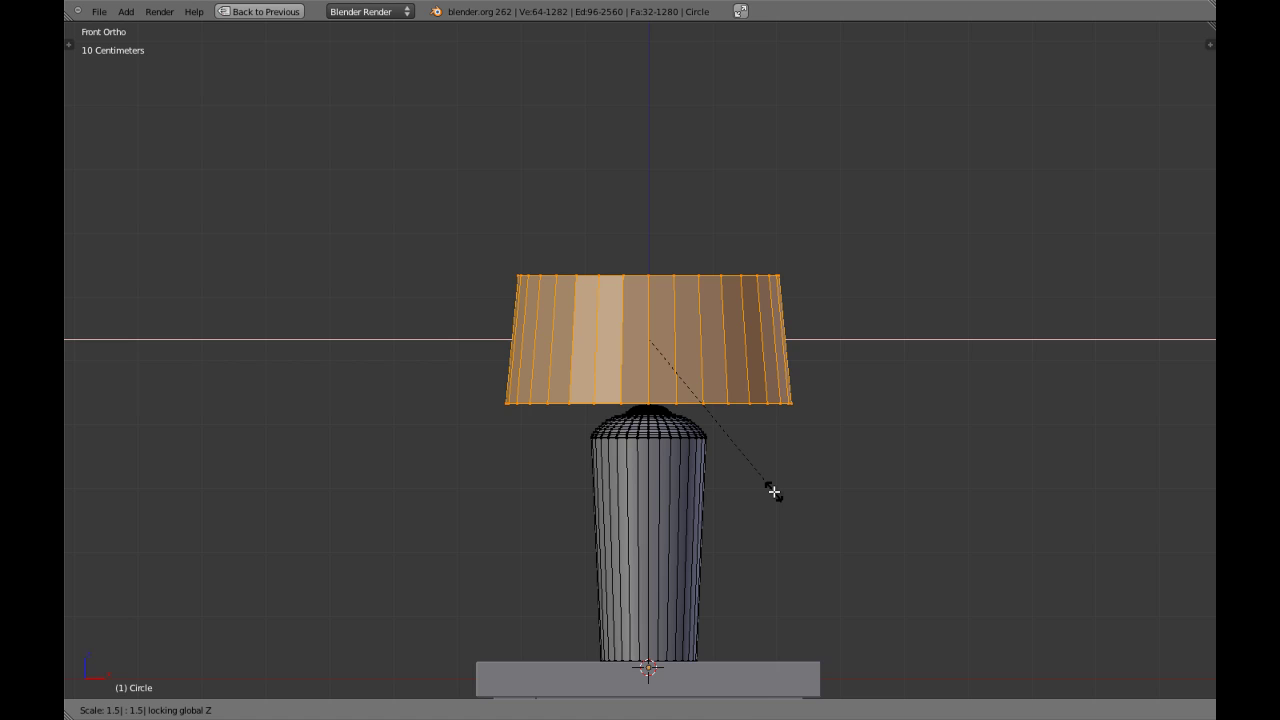
{"action": "key", "text": "Escape"}
Scale the lampshade up by about 1.3 with Z locked and check the proportions in Object Mode
{"action": "key", "text": "s"}
{"action": "key", "text": "shift+z"}
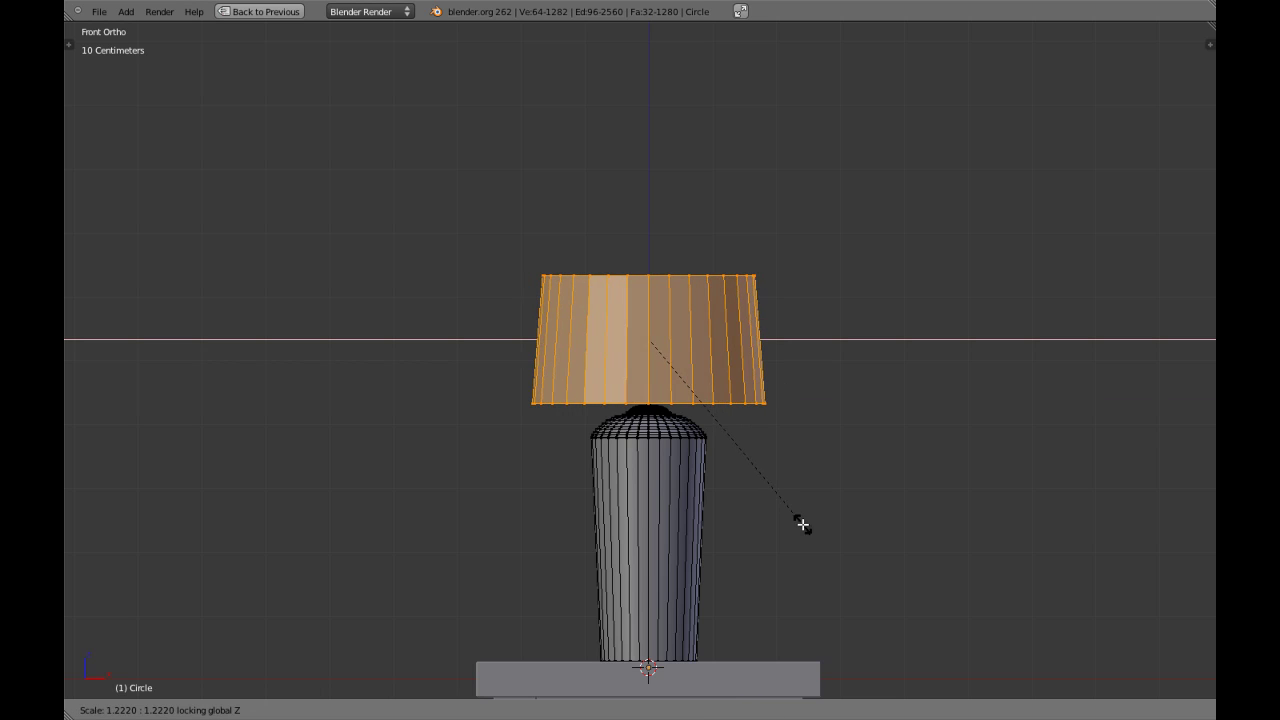
{"action": "left_click", "coordinate": [816, 531]}
{"action": "scroll", "coordinate": [800, 460], "scroll_direction": "down", "scroll_amount": 5}
{"action": "key", "text": "Tab"}
{"action": "middle_click_drag", "start_coordinate": [796, 437], "coordinate": [706, 400]}
{"action": "key", "text": "KP_1"}
{"action": "scroll", "coordinate": [706, 403], "scroll_direction": "up", "scroll_amount": 4}
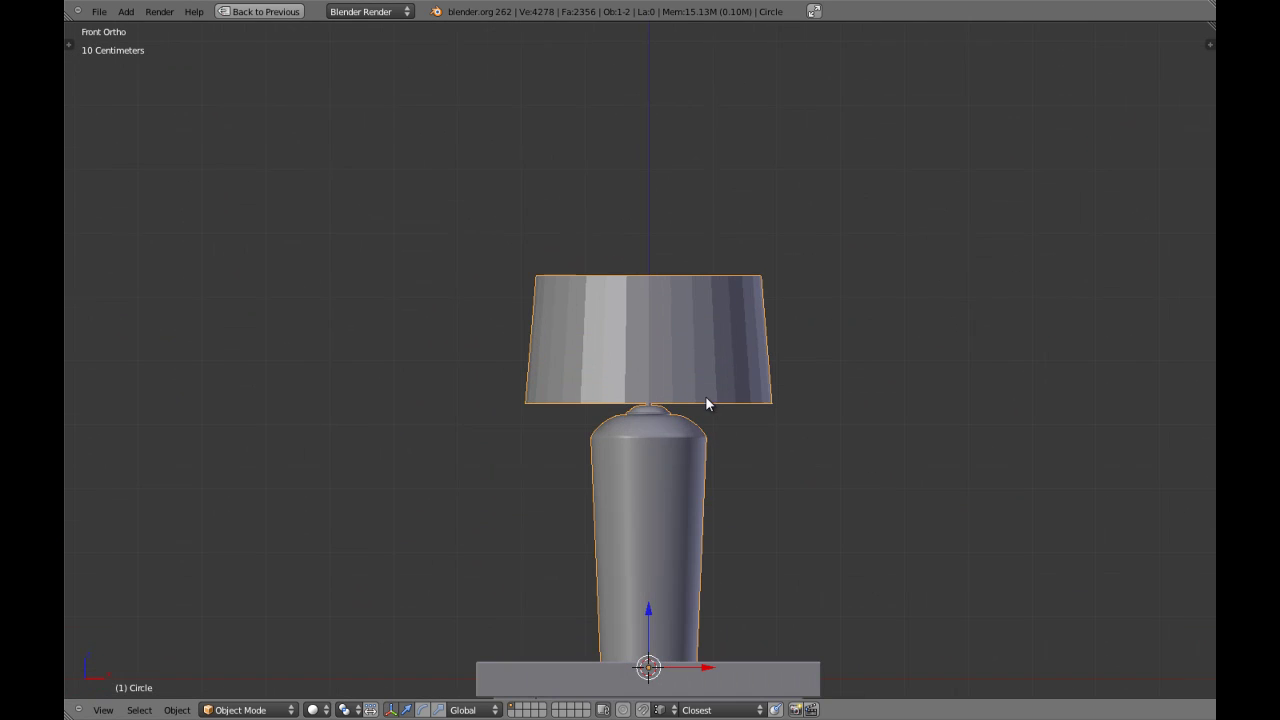
Touch up the lampshade's scale in Edit Mode and apply Shade Smooth to its faces
{"action": "key", "text": "Tab"}
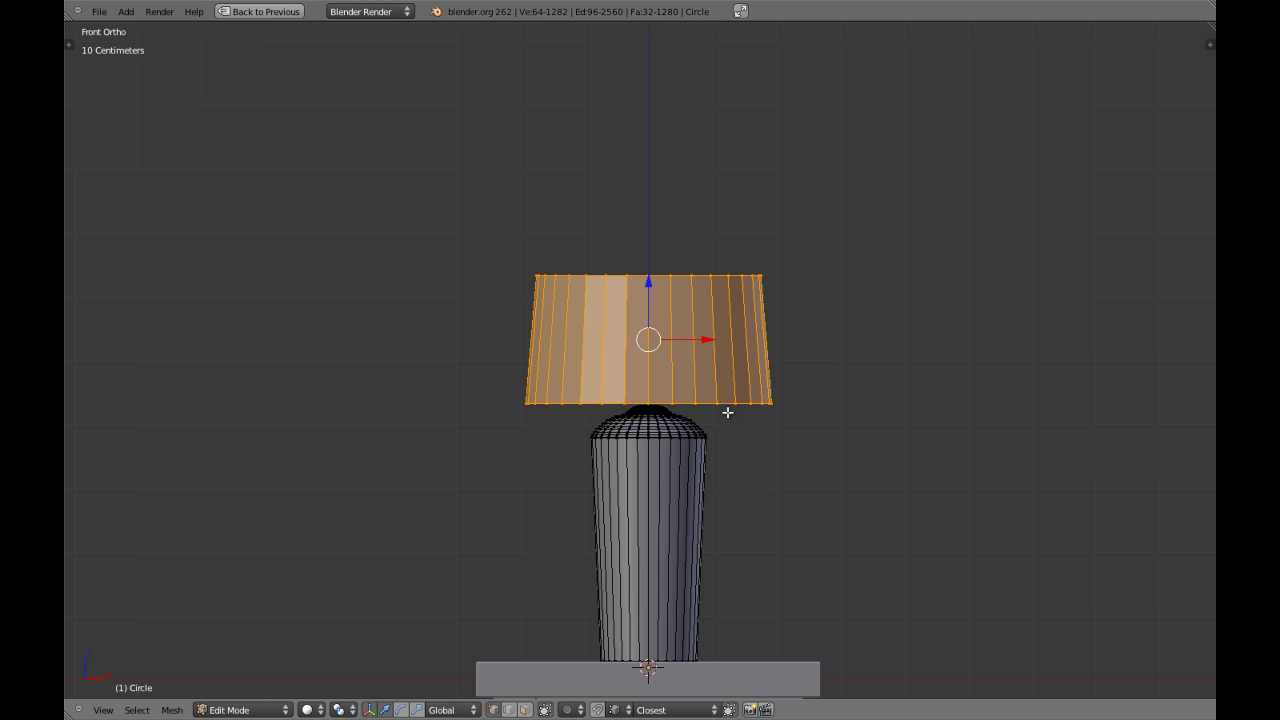
{"action": "key", "text": "s"}
{"action": "key", "text": "z"}
{"action": "left_click", "coordinate": [746, 435]}
{"action": "scroll", "coordinate": [742, 435], "scroll_direction": "up", "scroll_amount": 1}
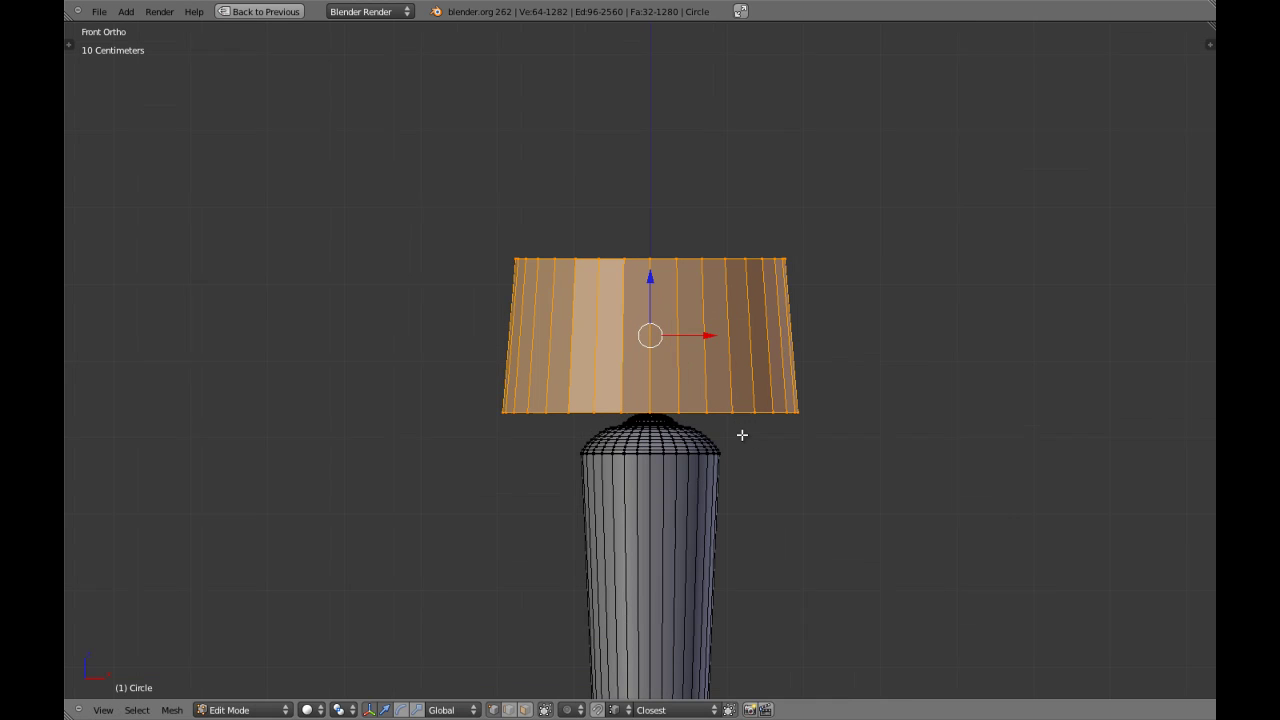
{"action": "key", "text": "w"}
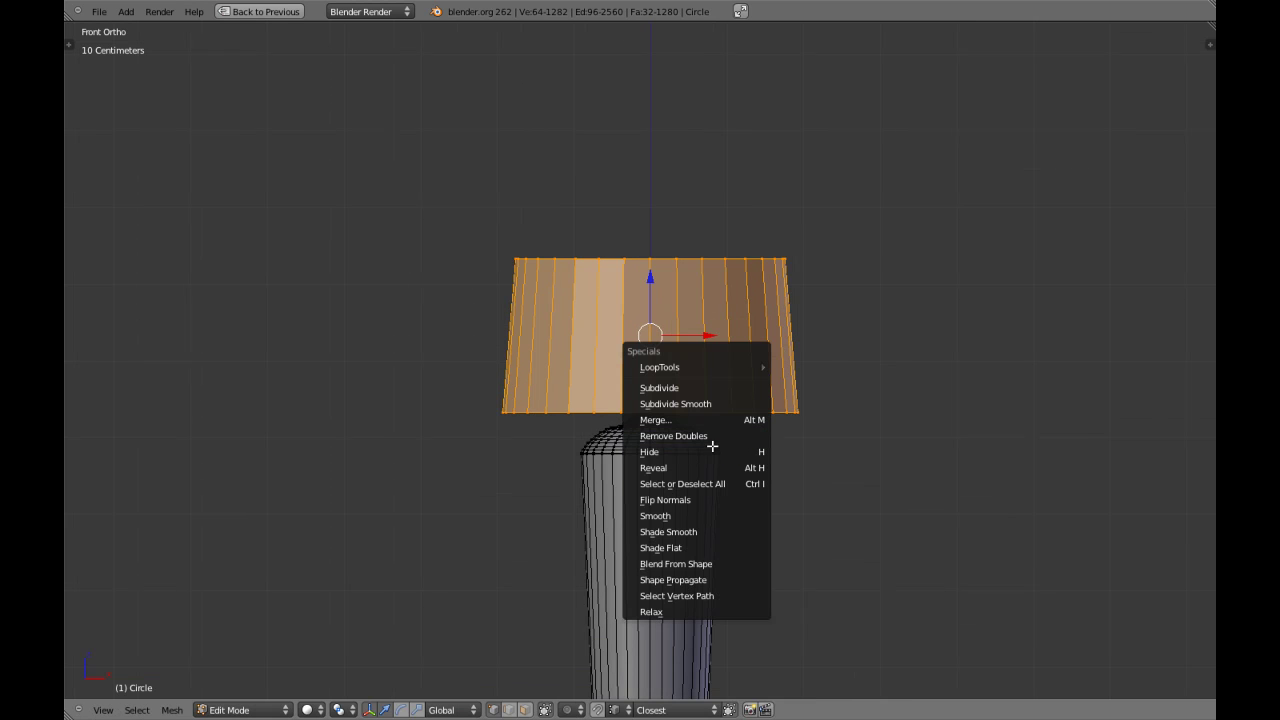
{"action": "left_click", "coordinate": [704, 527]}
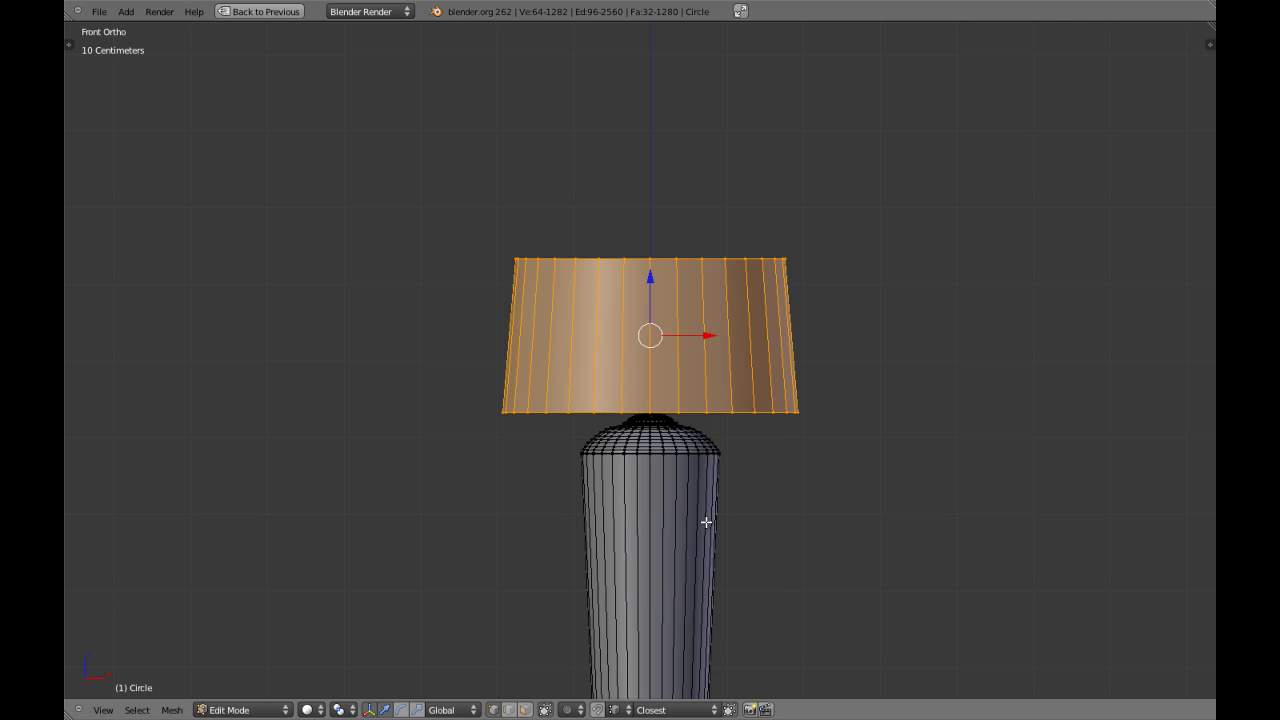
Select the lamp's entire mesh, run Remove Doubles, and return to Object Mode
{"action": "key", "text": "a"}
{"action": "key", "text": "a"}
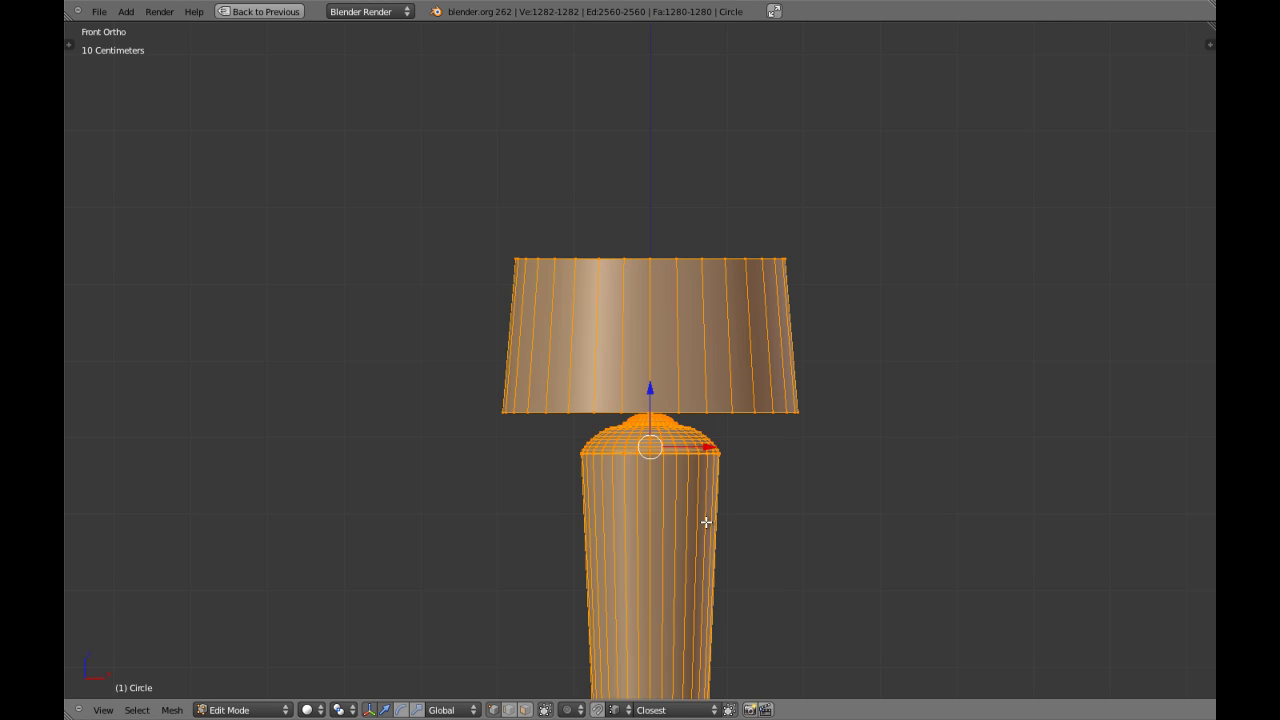
{"action": "key", "text": "Tab"}
{"action": "key", "text": "Tab"}
{"action": "key", "text": "w"}
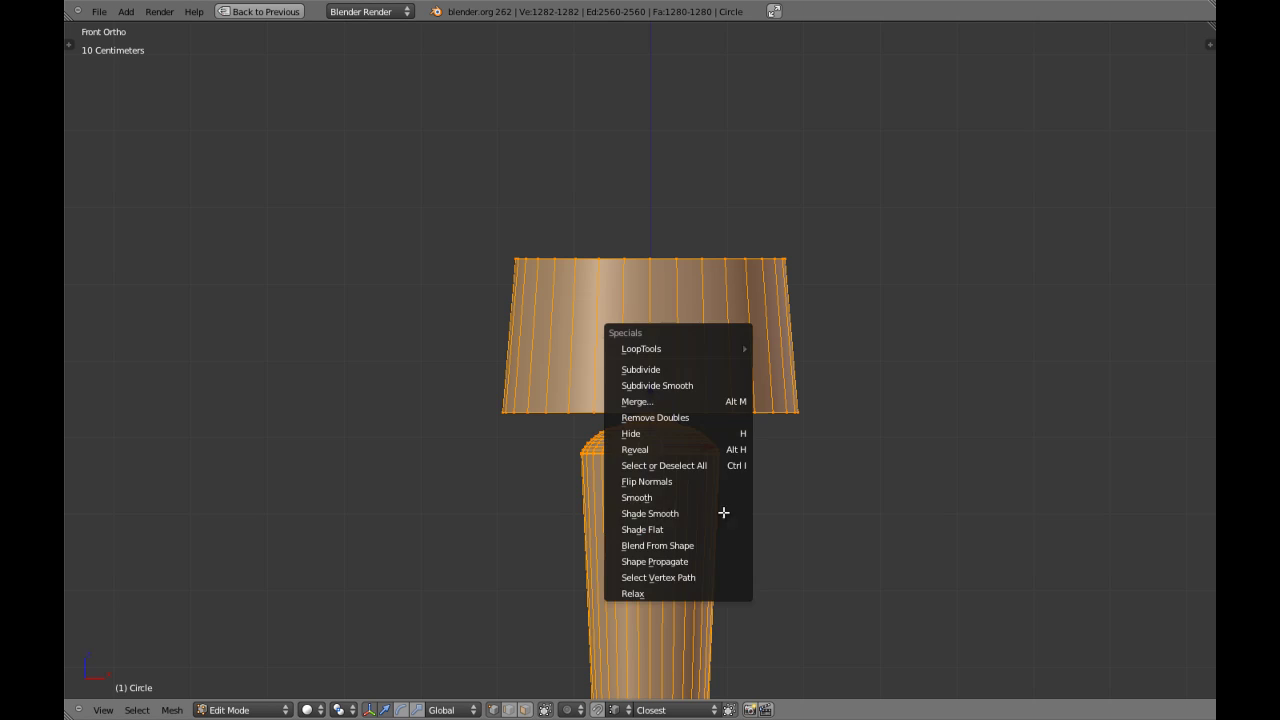
{"action": "left_click", "coordinate": [718, 417]}
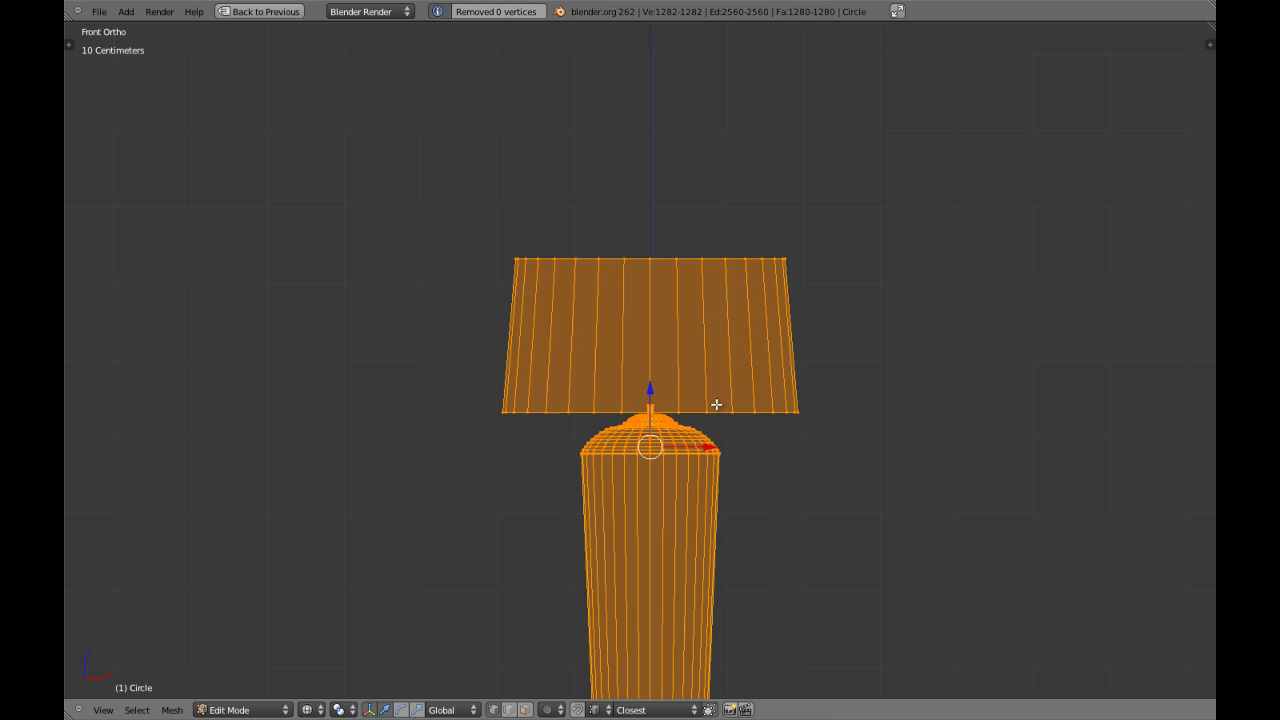
{"action": "key", "text": "Tab"}
Select only the linked lampshade in Edit Mode and view it closely from the top
{"action": "mouse_move", "coordinate": [722, 430]}
{"action": "middle_mouse_down"}
{"action": "mouse_move", "coordinate": [553, 491]}
{"action": "mouse_move", "coordinate": [608, 597]}
{"action": "middle_mouse_up"}
{"action": "key", "text": "Tab"}
{"action": "scroll", "coordinate": [517, 283], "scroll_direction": "up", "scroll_amount": 5}
{"action": "key", "text": "a"}
{"action": "key", "text": "l"}
{"action": "scroll", "coordinate": [508, 261], "scroll_direction": "down", "scroll_amount": 2}
{"action": "middle_click_drag", "start_coordinate": [534, 277], "coordinate": [571, 291]}
{"action": "key", "text": "KP_7"}
{"action": "key", "text": "z"}
{"action": "scroll", "coordinate": [589, 380], "scroll_direction": "up", "scroll_amount": 2}
{"action": "key", "text": "z"}
{"action": "middle_click_drag", "start_coordinate": [513, 340], "coordinate": [543, 354], "text": "shift"}
{"action": "scroll", "coordinate": [544, 354], "scroll_direction": "up", "scroll_amount": 3}
Extrude the lampshade in place and scale the new shell slightly inward with Z locked to give the wall thickness
{"action": "key", "text": "e"}
{"action": "right_click", "coordinate": [546, 354]}
{"action": "scroll", "coordinate": [530, 360], "scroll_direction": "up", "scroll_amount": 1}
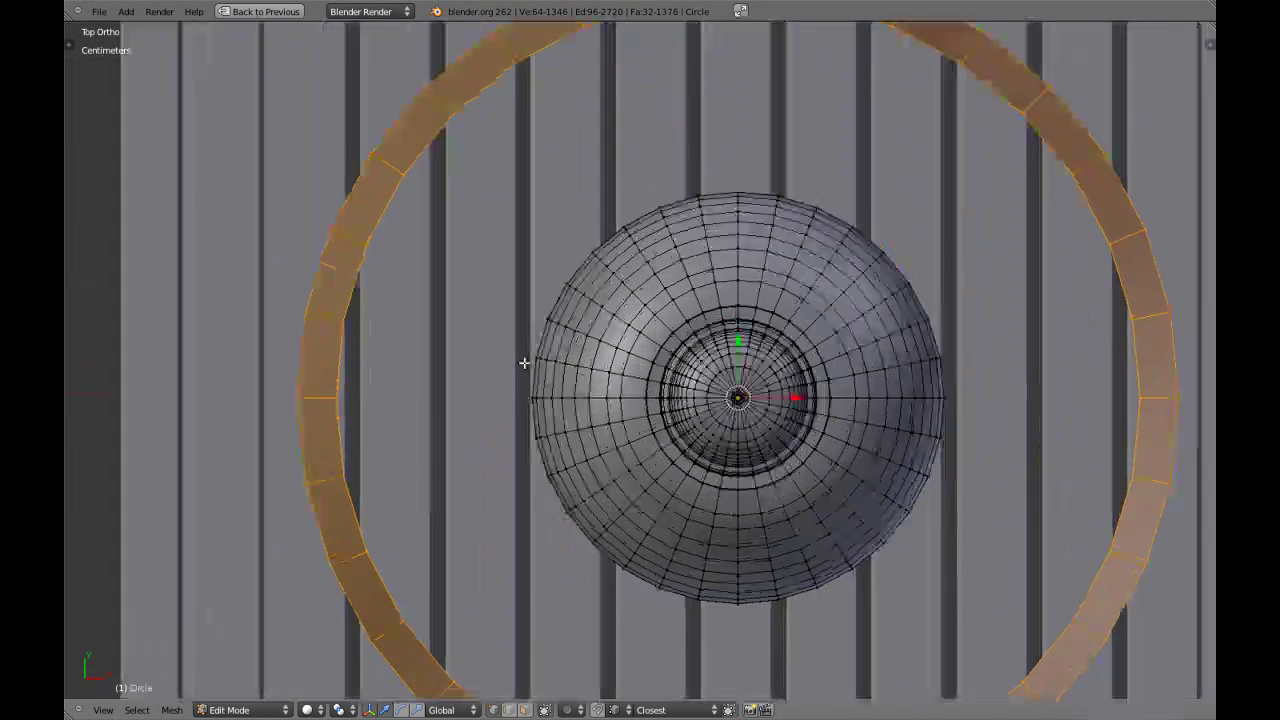
{"action": "key", "text": "s"}
{"action": "key", "text": "shift+z"}
{"action": "left_click", "coordinate": [474, 343]}
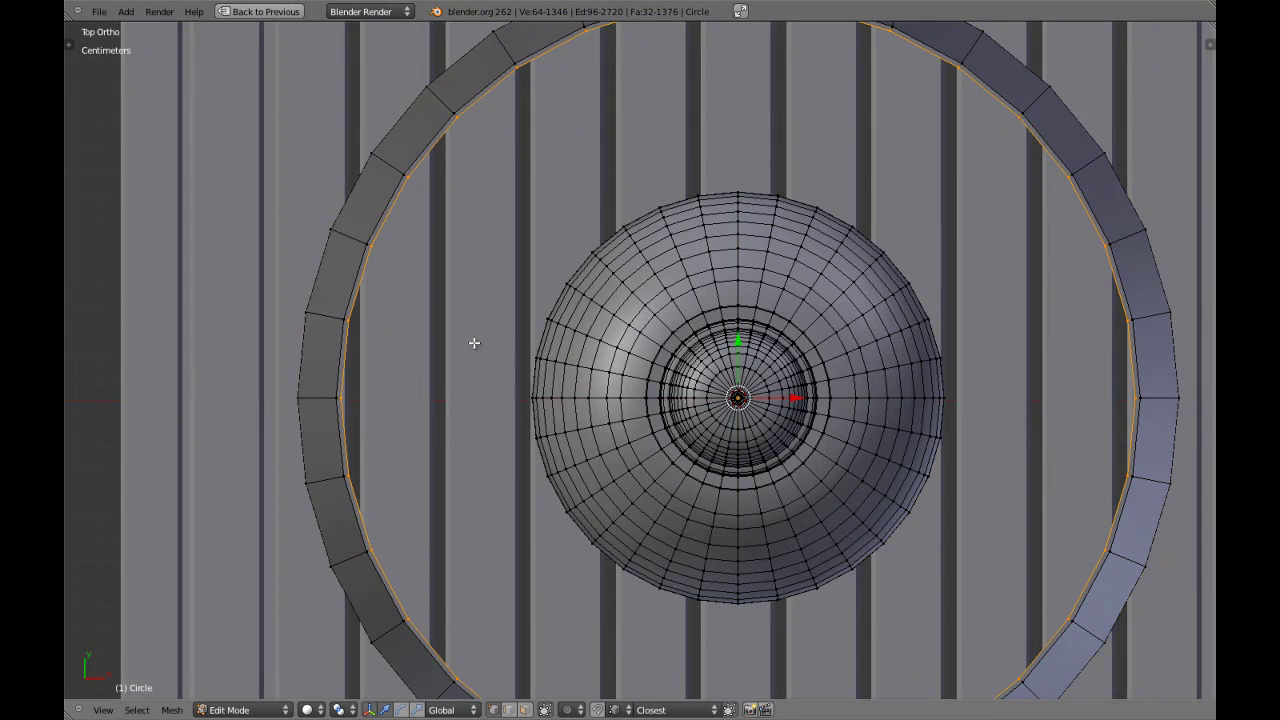
Examine the lampshade's wall thickness from the front in wireframe and from above in Object Mode
{"action": "scroll", "coordinate": [691, 446], "scroll_direction": "down", "scroll_amount": 4}
{"action": "key", "text": "KP_1"}
{"action": "key", "text": "z"}
{"action": "scroll", "coordinate": [693, 446], "scroll_direction": "up", "scroll_amount": 1}
{"action": "key", "text": "z"}
{"action": "scroll", "coordinate": [693, 446], "scroll_direction": "up", "scroll_amount": 1}
{"action": "middle_click_drag", "start_coordinate": [609, 444], "coordinate": [723, 503], "text": "shift"}
{"action": "key", "text": "z"}
{"action": "scroll", "coordinate": [534, 466], "scroll_direction": "up", "scroll_amount": 5}
{"action": "middle_click_drag", "start_coordinate": [470, 421], "coordinate": [546, 440], "text": "shift"}
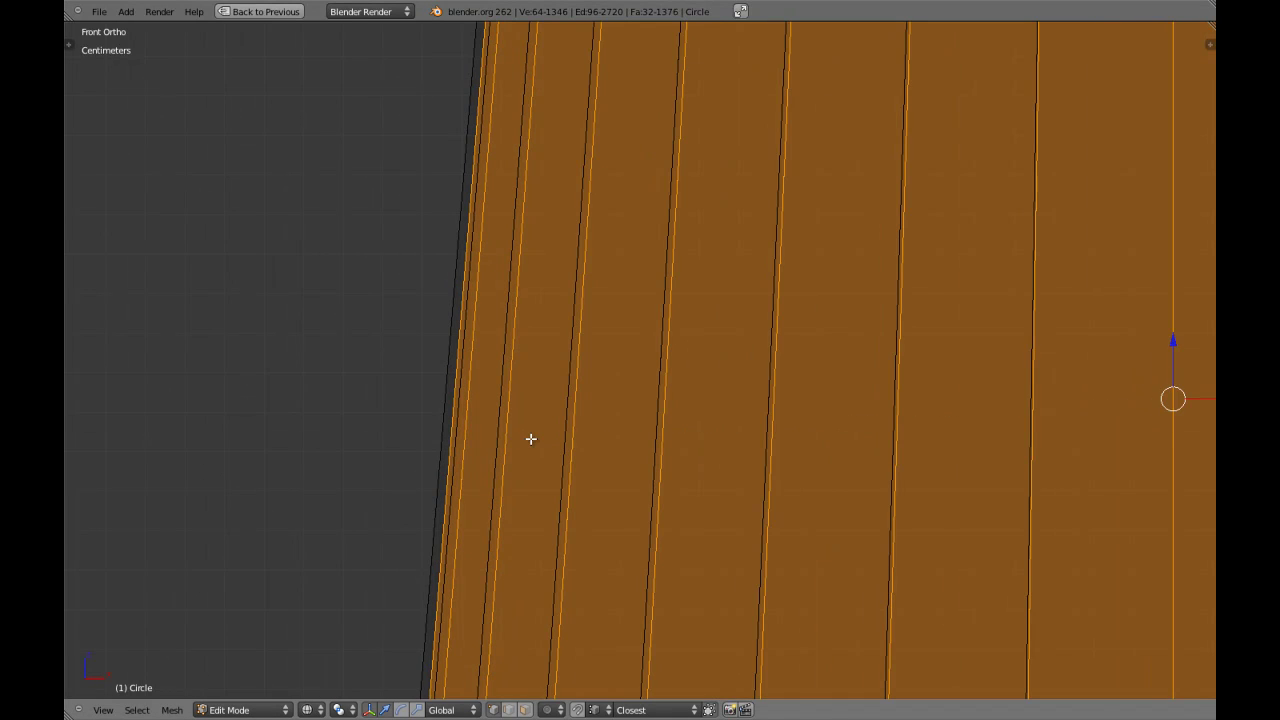
{"action": "key", "text": "a"}
{"action": "scroll", "coordinate": [657, 363], "scroll_direction": "down", "scroll_amount": 5}
{"action": "key", "text": "Tab"}
{"action": "middle_click_drag", "start_coordinate": [657, 363], "coordinate": [588, 482]}
{"action": "key", "text": "Tab"}
{"action": "key", "text": "a"}
{"action": "key", "text": "a"}
{"action": "key", "text": "Tab"}
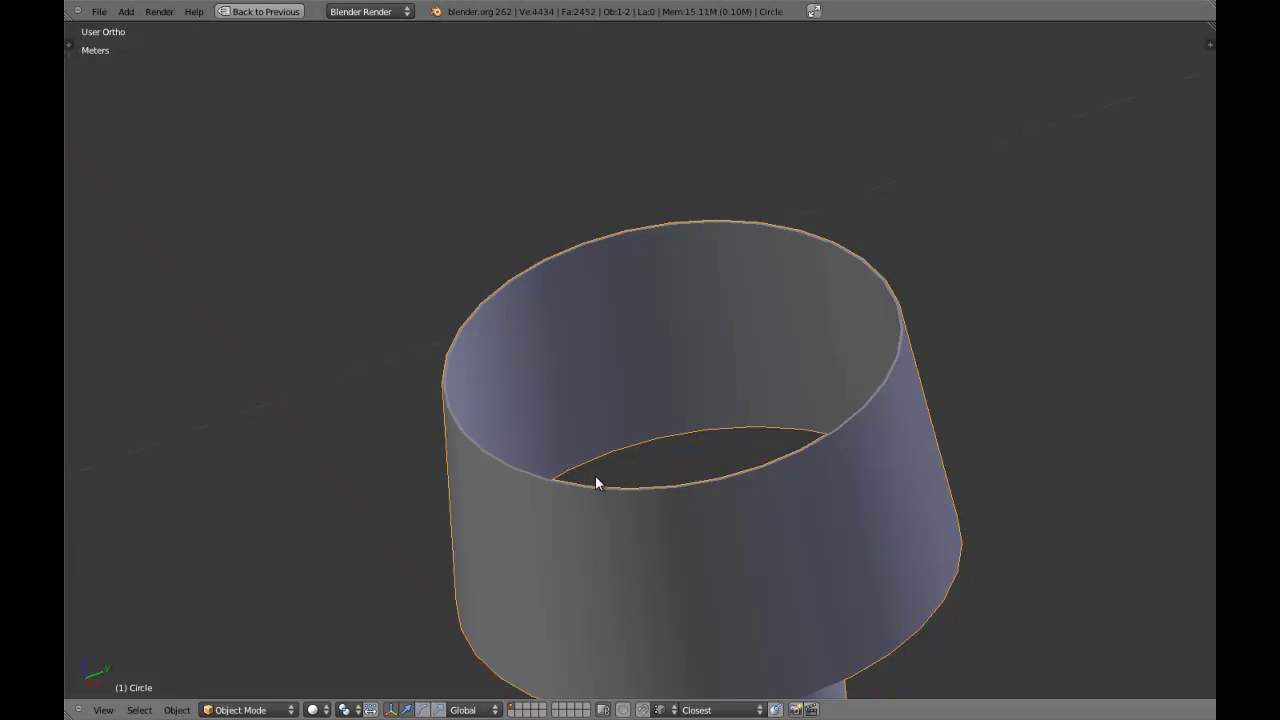
Deselect everything, reselect the lamp, and resume editing its mesh close to the stem inside the shade
{"action": "scroll", "coordinate": [597, 479], "scroll_direction": "down", "scroll_amount": 5}
{"action": "key", "text": "KP_5"}
{"action": "key", "text": "KP_5"}
{"action": "key", "text": "KP_5"}
{"action": "key", "text": "a"}
{"action": "middle_click_drag", "start_coordinate": [677, 465], "coordinate": [710, 434]}
{"action": "key", "text": "KP_1"}
{"action": "key", "text": "z"}
{"action": "scroll", "coordinate": [686, 428], "scroll_direction": "up", "scroll_amount": 1}
{"action": "middle_click_drag", "start_coordinate": [782, 386], "coordinate": [619, 406], "text": "shift"}
{"action": "scroll", "coordinate": [623, 380], "scroll_direction": "up", "scroll_amount": 1}
{"action": "right_click", "coordinate": [623, 376]}
{"action": "key", "text": "Tab"}
{"action": "scroll", "coordinate": [615, 374], "scroll_direction": "up", "scroll_amount": 4}
{"action": "key", "text": "a"}
{"action": "scroll", "coordinate": [585, 351], "scroll_direction": "up", "scroll_amount": 3}
{"action": "key", "text": "z"}
{"action": "mouse_move", "coordinate": [434, 289]}
{"action": "middle_mouse_down"}
{"action": "mouse_move", "coordinate": [671, 451]}
{"action": "mouse_move", "coordinate": [666, 415]}
{"action": "middle_mouse_up"}
{"action": "scroll", "coordinate": [574, 463], "scroll_direction": "up", "scroll_amount": 5}
{"action": "key", "text": "z"}
{"action": "scroll", "coordinate": [574, 486], "scroll_direction": "up", "scroll_amount": 3}
Save the file over the existing version from Object Mode and resume editing the lamp's mesh
{"action": "key", "text": "Tab"}
{"action": "key", "text": "z"}
{"action": "key", "text": "ctrl+s"}
{"action": "left_click", "coordinate": [589, 461]}
{"action": "key", "text": "Tab"}
Select the stem's top rim loop and duplicate it in place in the front view
{"action": "scroll", "coordinate": [591, 497], "scroll_direction": "up", "scroll_amount": 4}
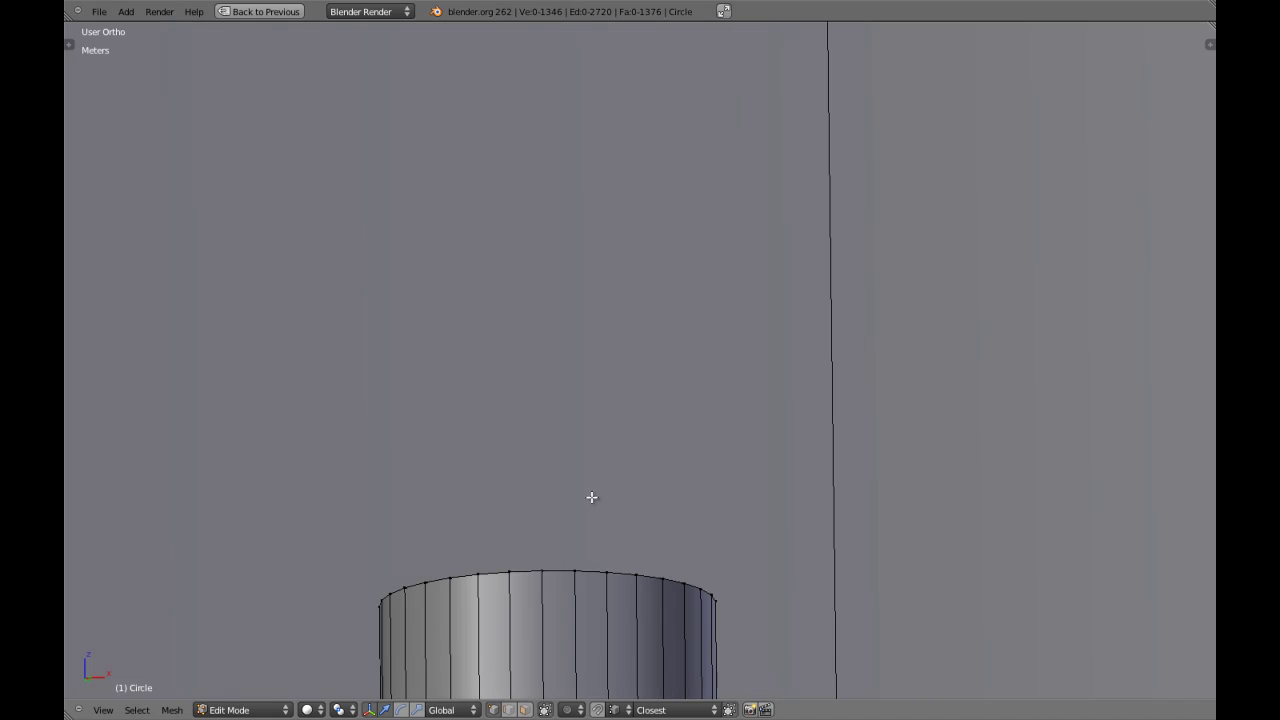
{"action": "right_click", "coordinate": [560, 570], "text": "alt"}
{"action": "key", "text": "KP_1"}
{"action": "key", "text": "z"}
{"action": "scroll", "coordinate": [563, 571], "scroll_direction": "down", "scroll_amount": 10}
{"action": "scroll", "coordinate": [660, 443], "scroll_direction": "down", "scroll_amount": 5}
{"action": "middle_click_drag", "start_coordinate": [660, 443], "coordinate": [671, 470], "text": "shift"}
{"action": "key", "text": "e"}
{"action": "right_click", "coordinate": [672, 467]}
{"action": "scroll", "coordinate": [672, 467], "scroll_direction": "up", "scroll_amount": 3}
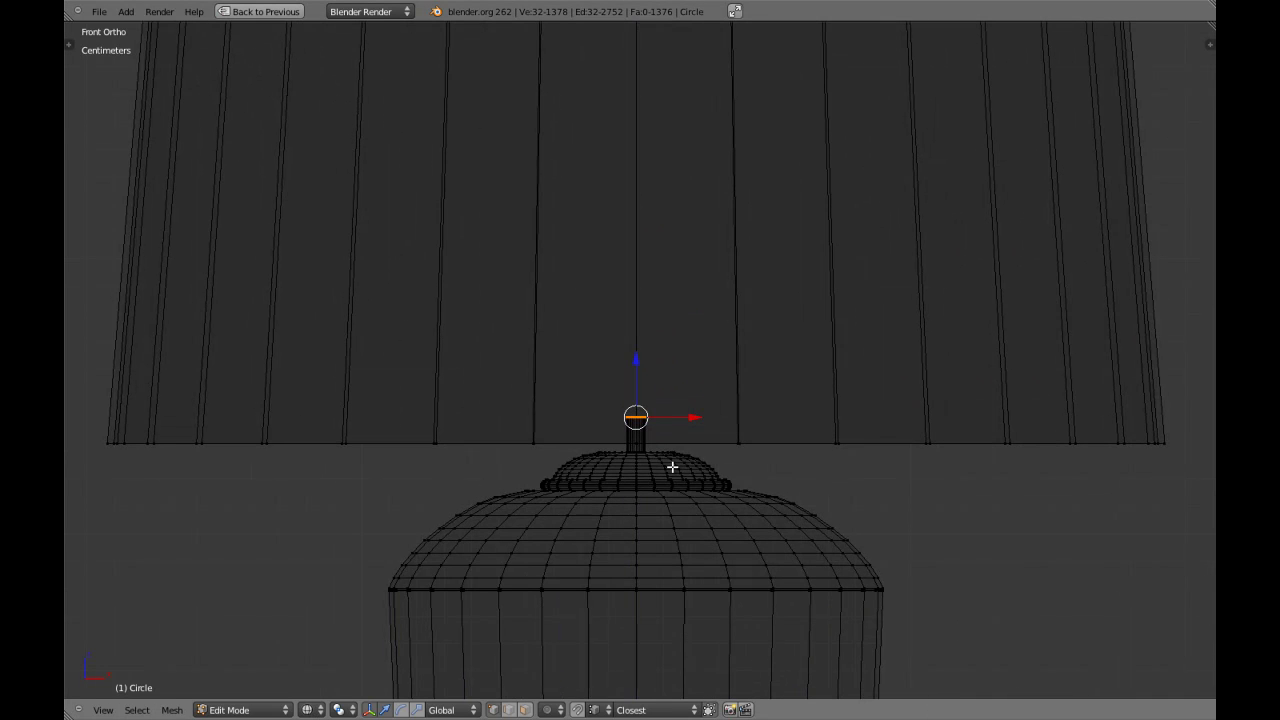
Rotate the duplicated ring 90 degrees in the front view and check its orientation inside the lampshade
{"action": "key", "text": "r"}
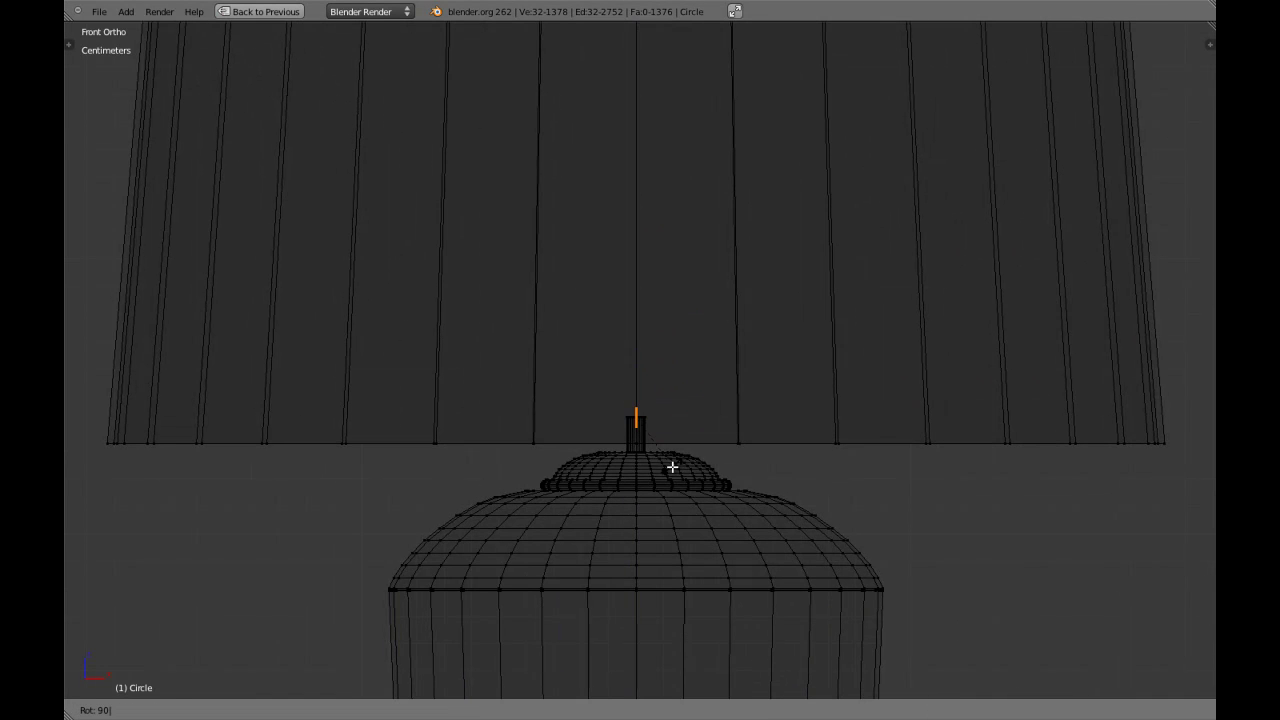
{"action": "key", "text": "Return"}
{"action": "scroll", "coordinate": [700, 440], "scroll_direction": "down", "scroll_amount": 4}
{"action": "middle_click_drag", "start_coordinate": [726, 411], "coordinate": [654, 434]}
{"action": "scroll", "coordinate": [543, 475], "scroll_direction": "up", "scroll_amount": 2}
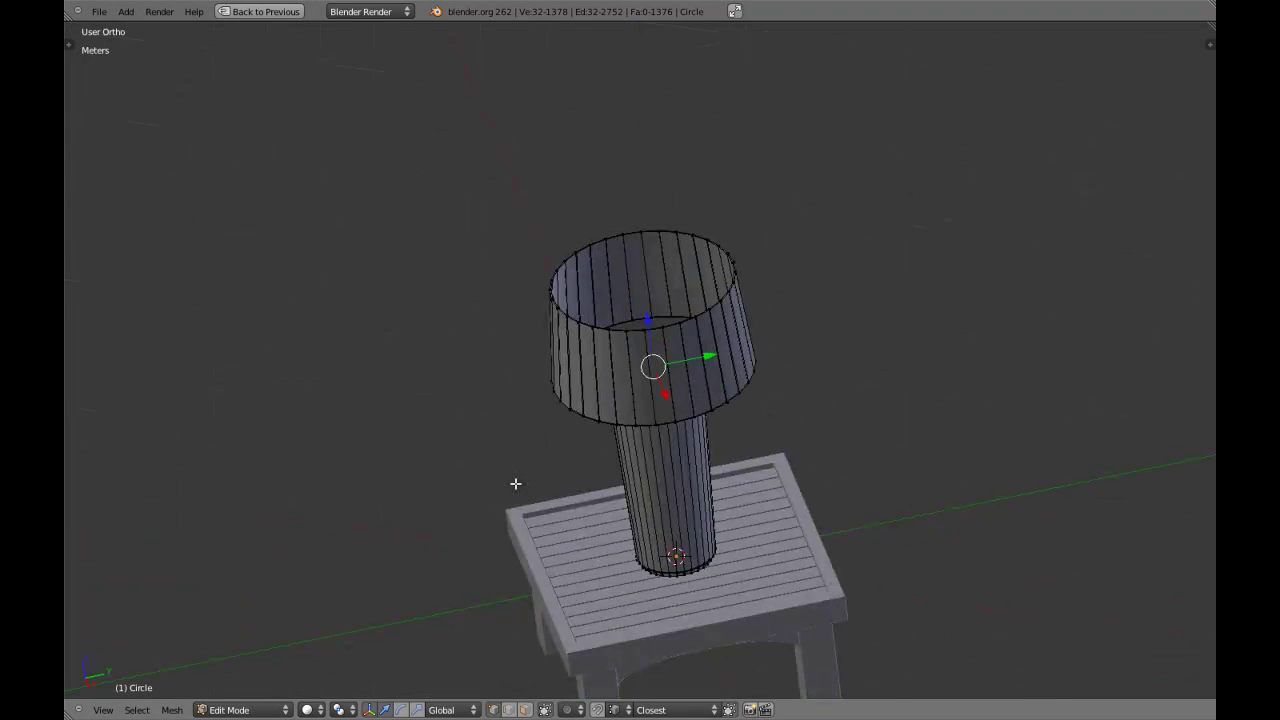
{"action": "middle_click_drag", "start_coordinate": [543, 475], "coordinate": [700, 500]}
{"action": "scroll", "coordinate": [713, 500], "scroll_direction": "up", "scroll_amount": 3}
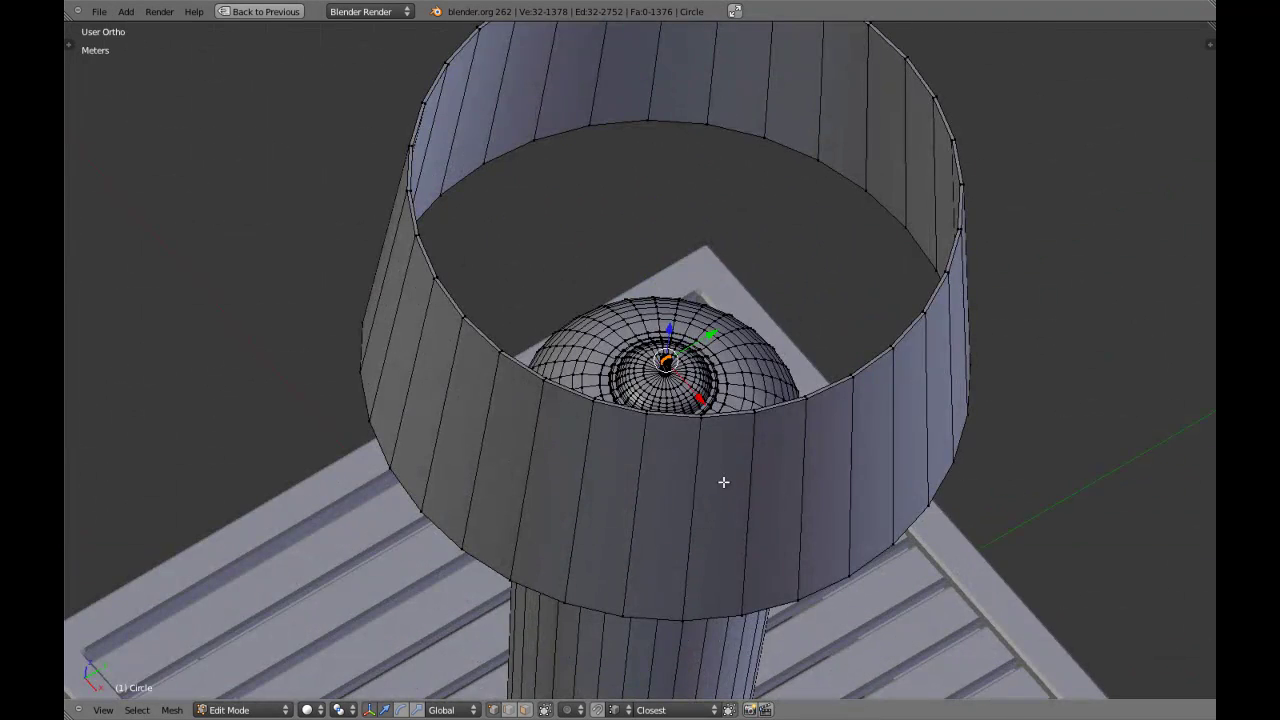
Scale the upright ring at the stem's top to 0.25 in the front view
{"action": "key", "text": "KP_1"}
{"action": "key", "text": "z"}
{"action": "scroll", "coordinate": [695, 460], "scroll_direction": "up", "scroll_amount": 2}
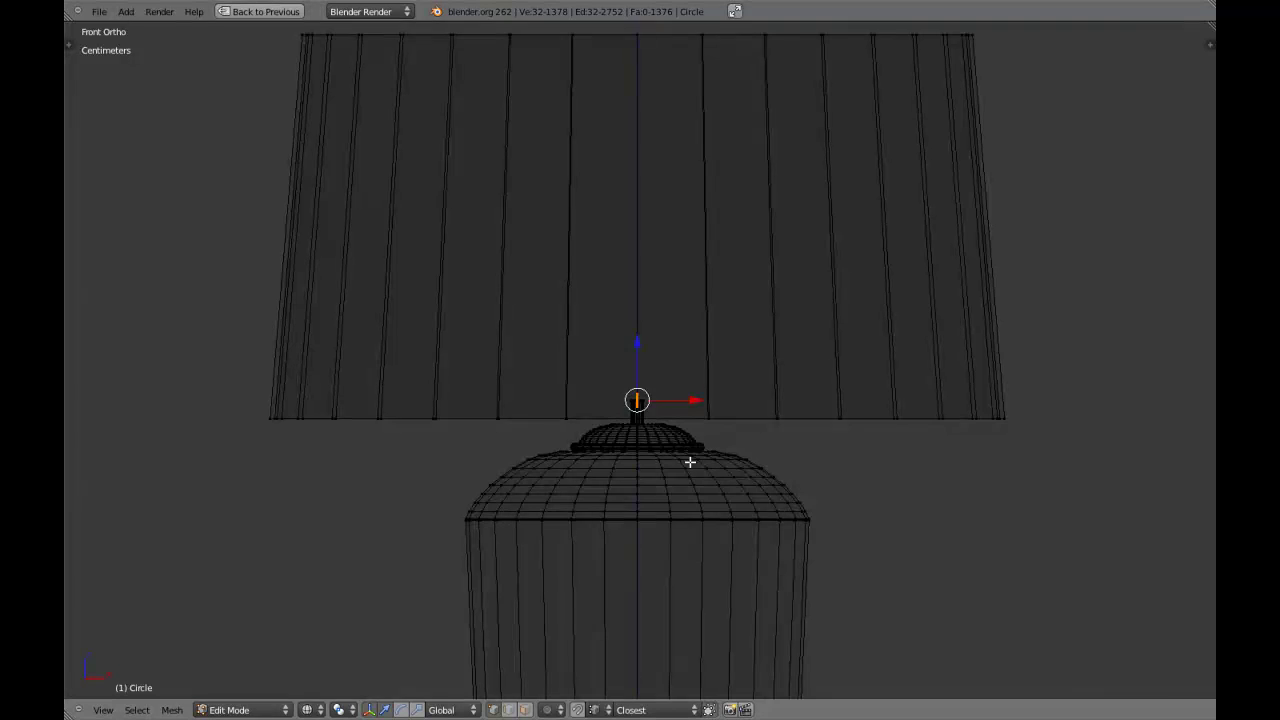
{"action": "scroll", "coordinate": [690, 460], "scroll_direction": "up", "scroll_amount": 5}
{"action": "key", "text": "z"}
{"action": "key", "text": "z"}
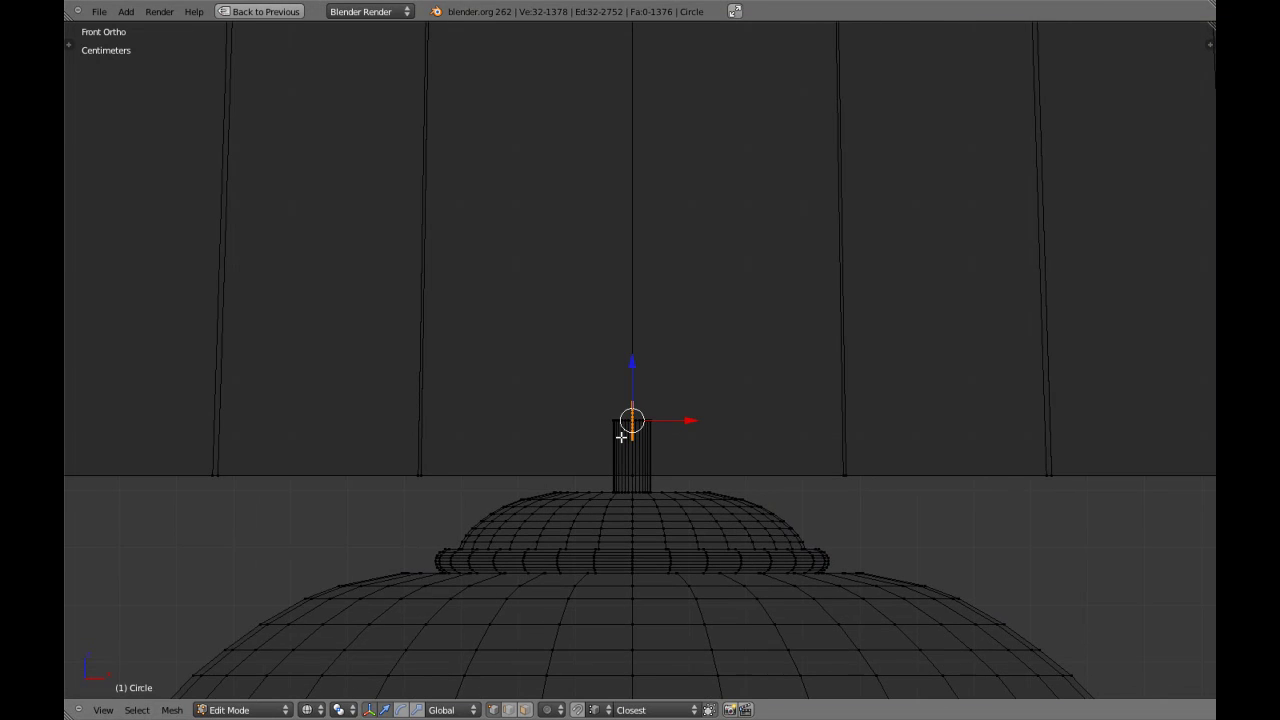
{"action": "scroll", "coordinate": [695, 464], "scroll_direction": "down", "scroll_amount": 4}
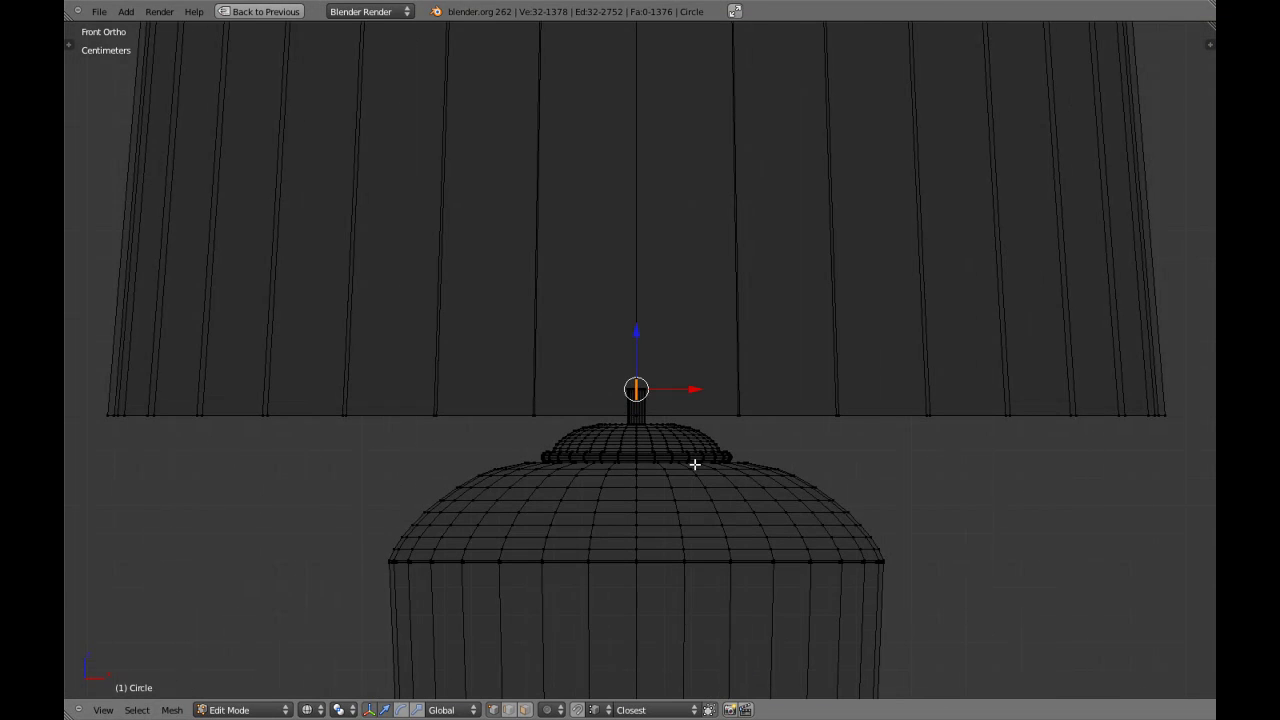
{"action": "key", "text": "s"}
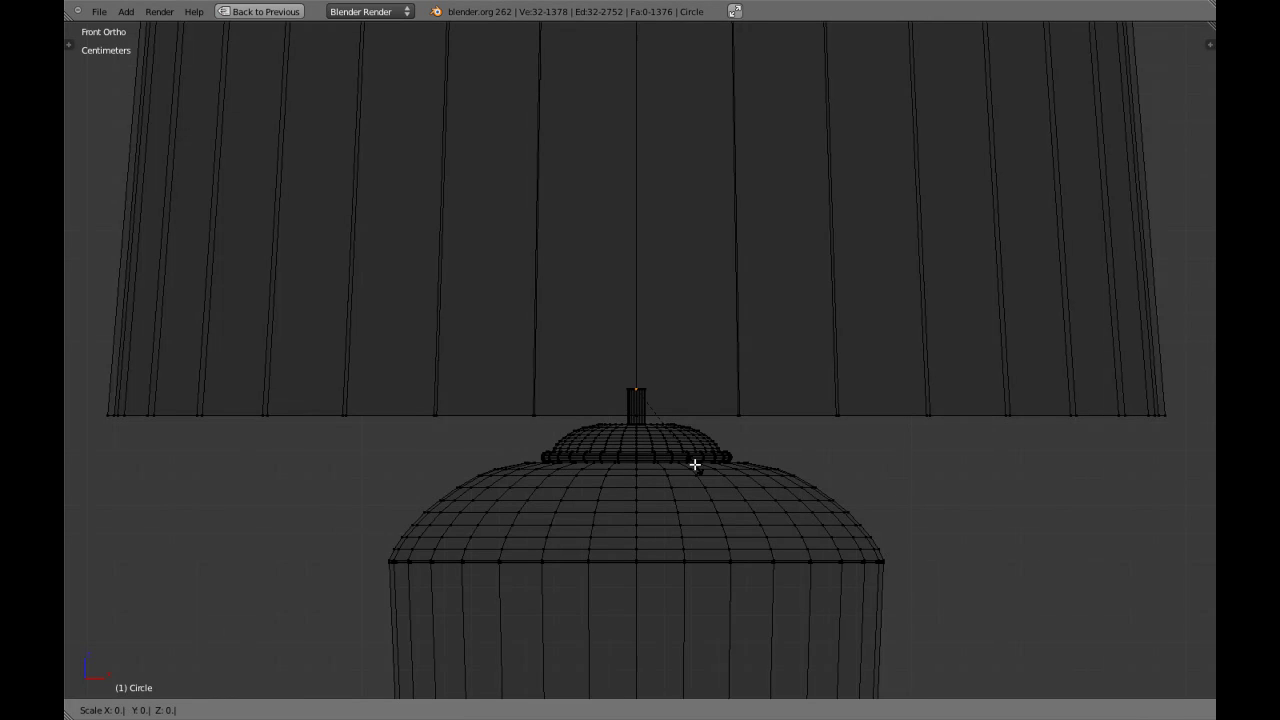
{"action": "key", "text": "Return"}
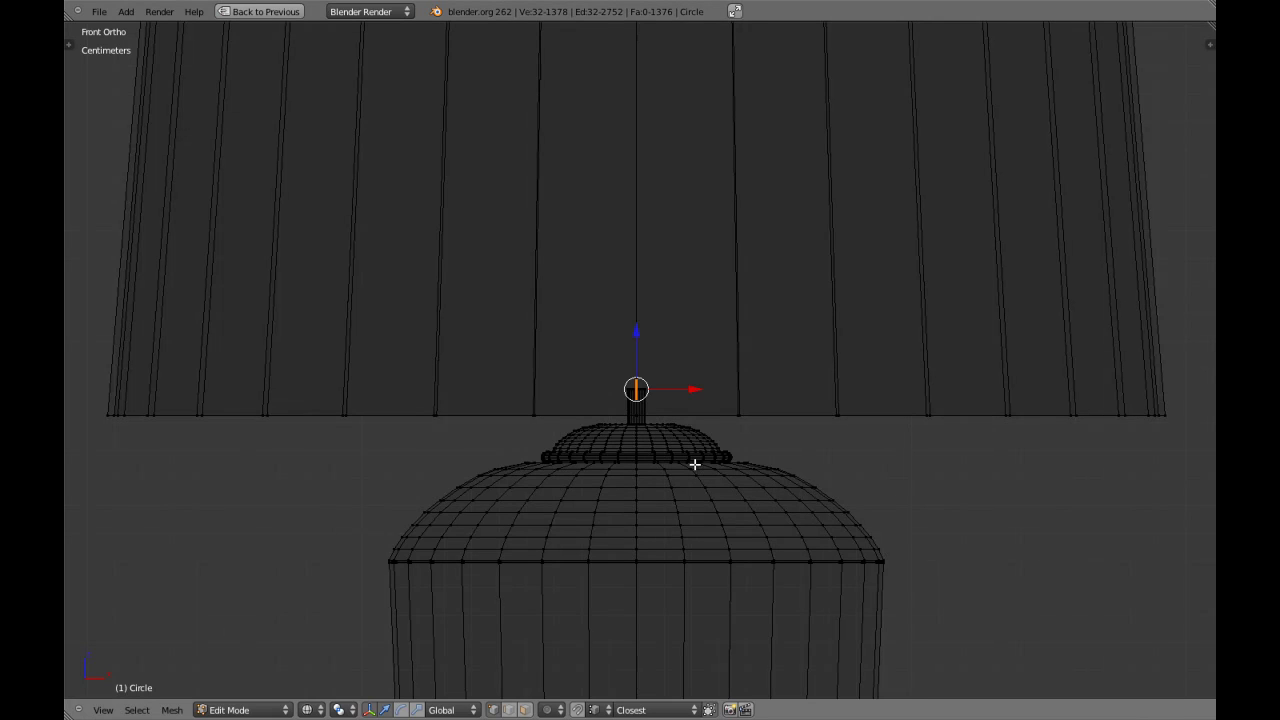
{"action": "key", "text": "s"}
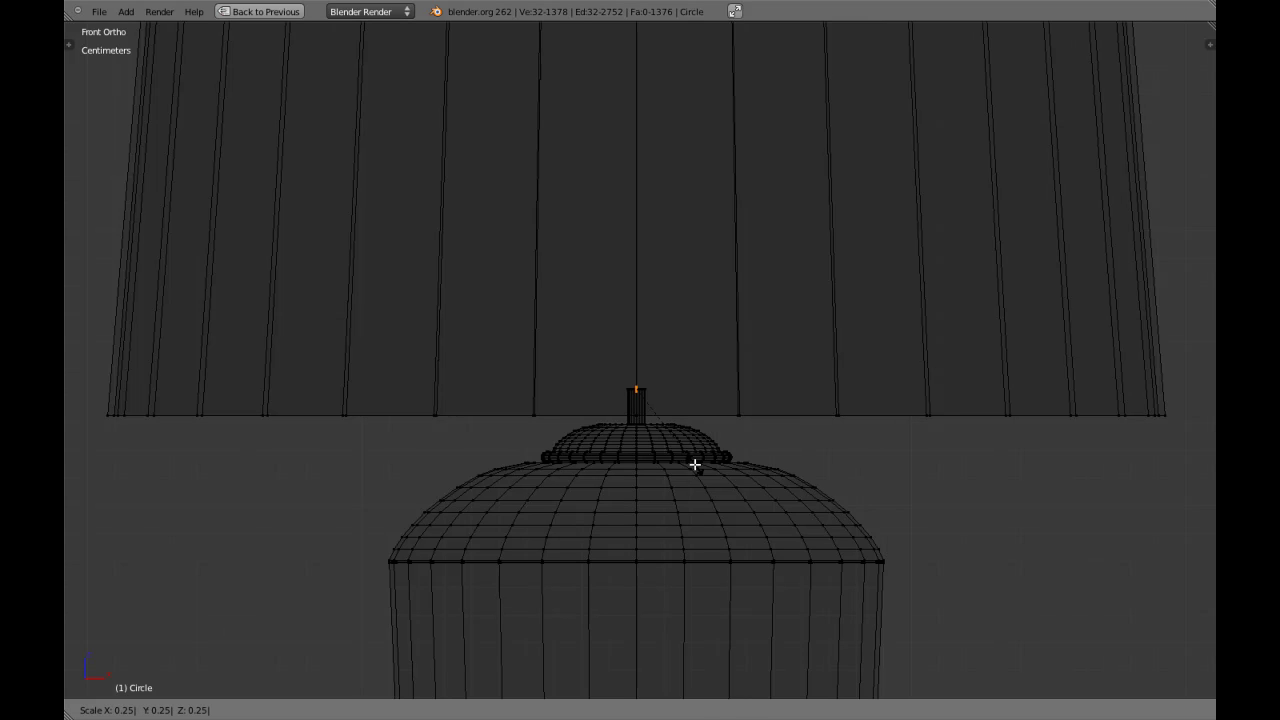
{"action": "key", "text": "Return"}
Extrude the small ring along X into a thin rod reaching toward the lampshade's side wall
{"action": "scroll", "coordinate": [694, 463], "scroll_direction": "down", "scroll_amount": 2}
{"action": "scroll", "coordinate": [689, 460], "scroll_direction": "up", "scroll_amount": 1}
{"action": "key", "text": "shift+d"}
{"action": "key", "text": "x"}
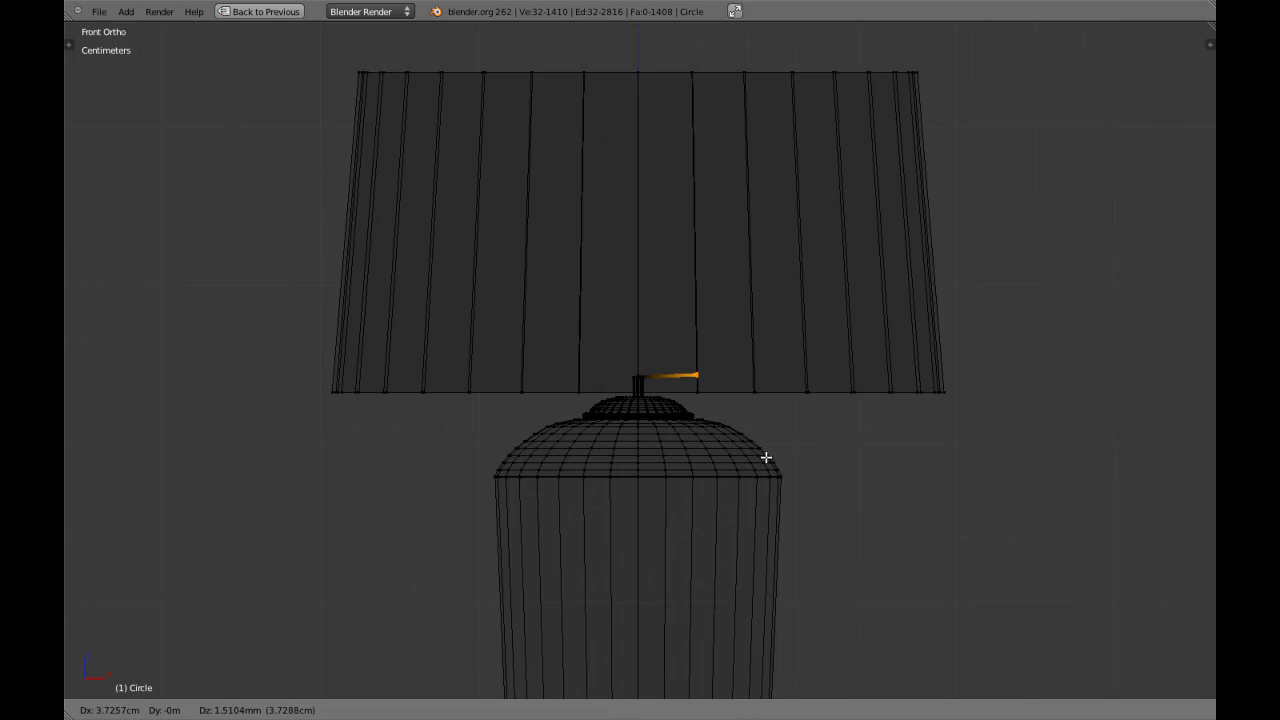
{"action": "left_click", "coordinate": [981, 469]}
Move the rod's end ring along X until it sits within the lampshade's wall
{"action": "middle_click_drag", "start_coordinate": [981, 469], "coordinate": [686, 458], "text": "shift"}
{"action": "scroll", "coordinate": [700, 440], "scroll_direction": "up", "scroll_amount": 11}
{"action": "key", "text": "g"}
{"action": "key", "text": "x"}
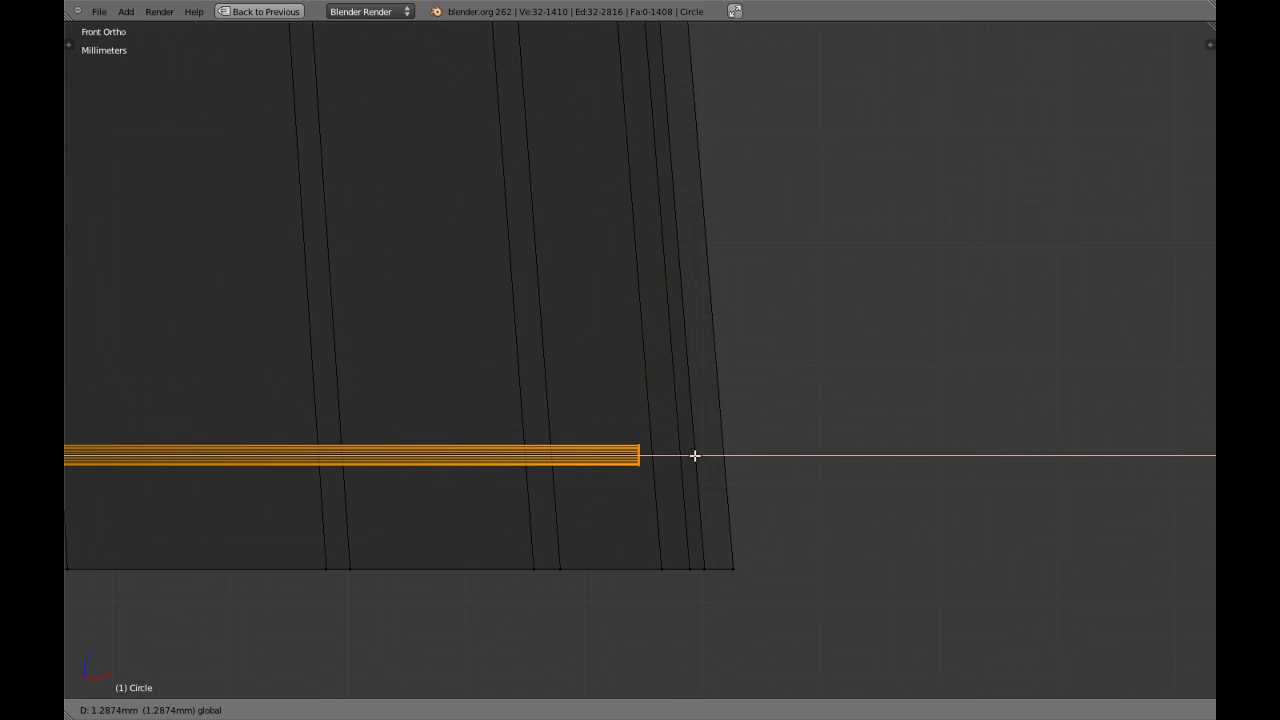
{"action": "left_click", "coordinate": [729, 454]}
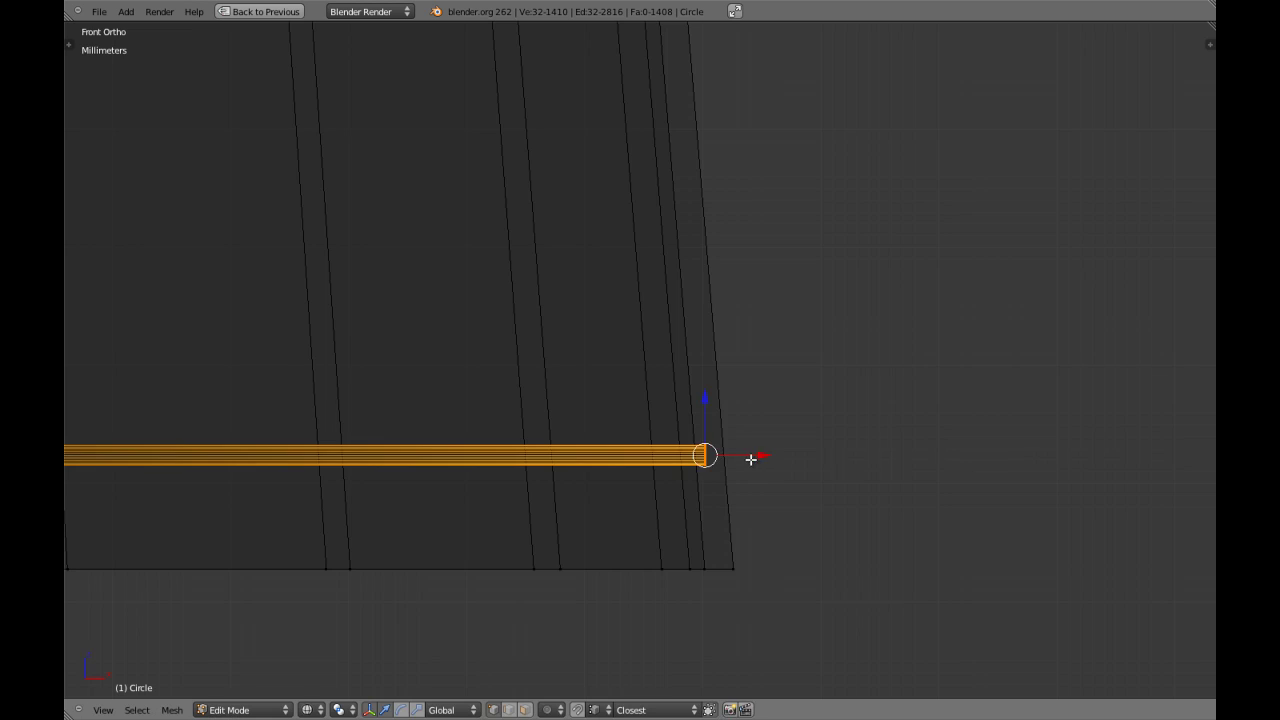
Extend the rod's opposite end ring along X until it sits within the lampshade's other side wall
{"action": "key", "text": "a"}
{"action": "key", "text": "a"}
{"action": "scroll", "coordinate": [713, 462], "scroll_direction": "down", "scroll_amount": 1}
{"action": "mouse_move", "coordinate": [713, 462]}
{"action": "middle_mouse_down"}
{"action": "mouse_move", "coordinate": [691, 331]}
{"action": "mouse_move", "coordinate": [595, 308]}
{"action": "mouse_move", "coordinate": [607, 352]}
{"action": "mouse_move", "coordinate": [626, 357]}
{"action": "mouse_move", "coordinate": [589, 346]}
{"action": "mouse_move", "coordinate": [639, 391]}
{"action": "middle_mouse_up"}
{"action": "key", "text": "KP_1"}
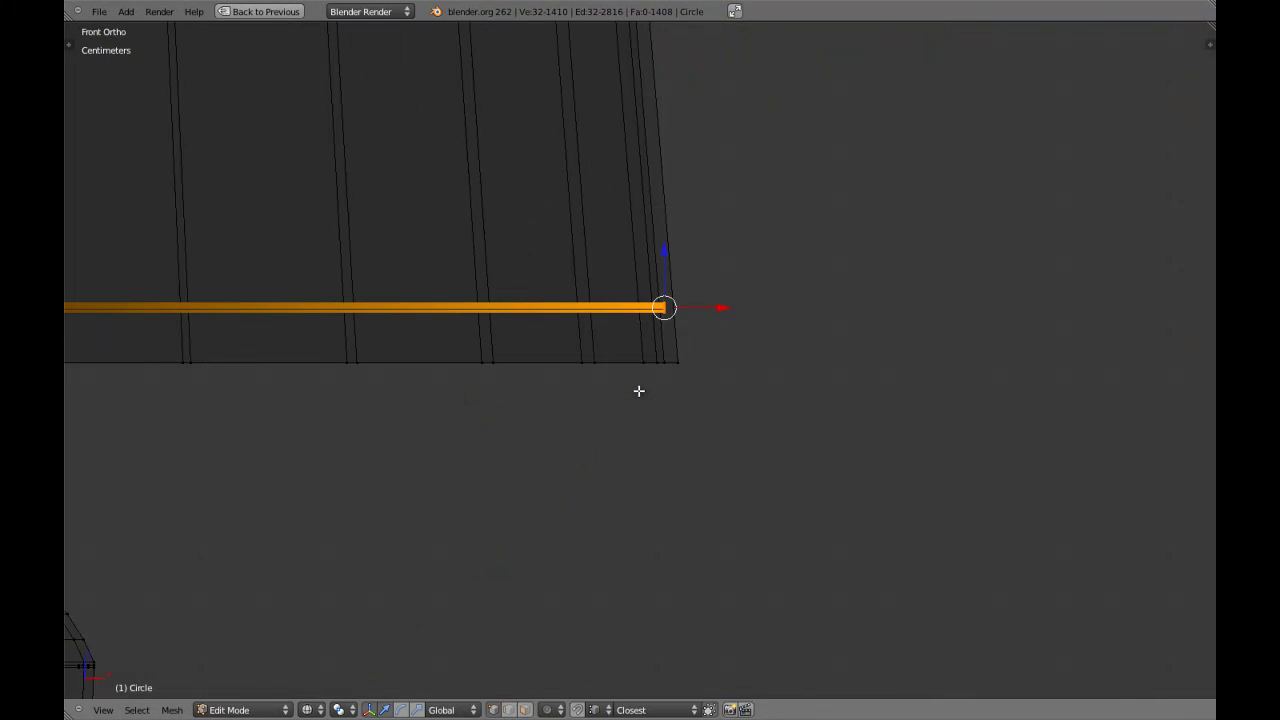
{"action": "key", "text": "ctrl+KP_Add"}
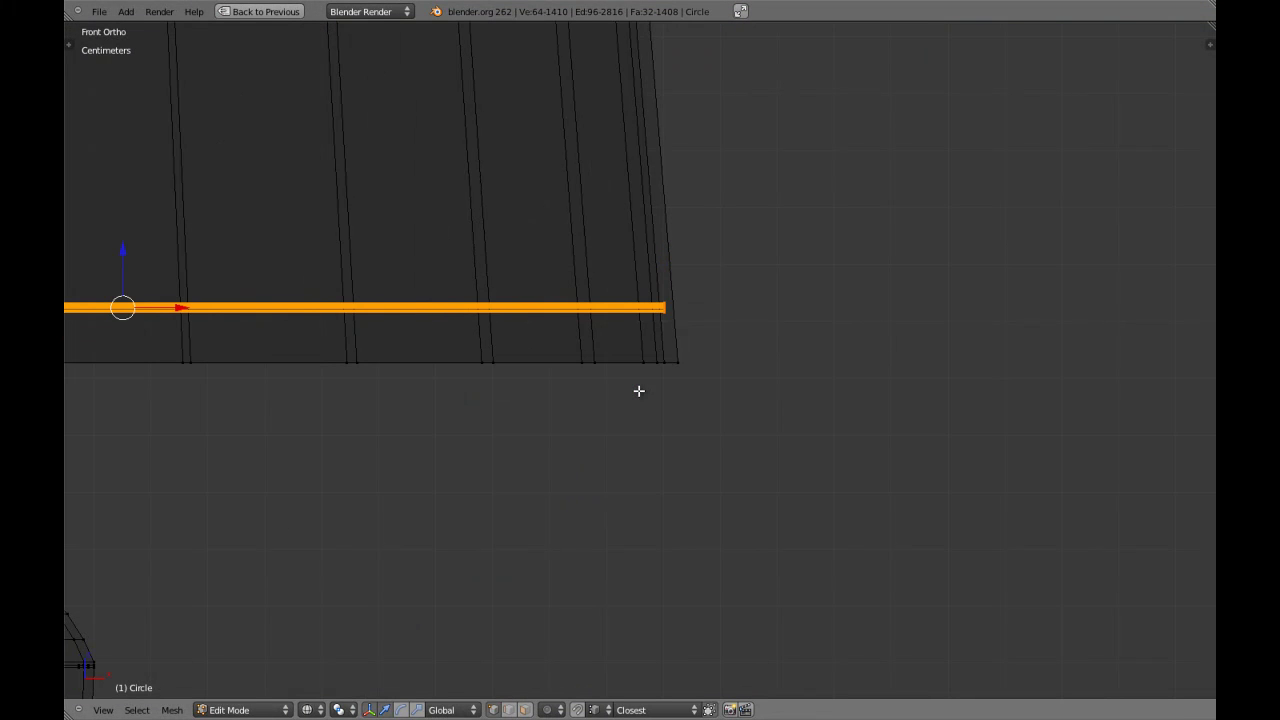
{"action": "key", "text": "b"}
{"action": "middle_click_drag", "start_coordinate": [629, 257], "coordinate": [696, 434]}
{"action": "scroll", "coordinate": [674, 380], "scroll_direction": "up", "scroll_amount": 3}
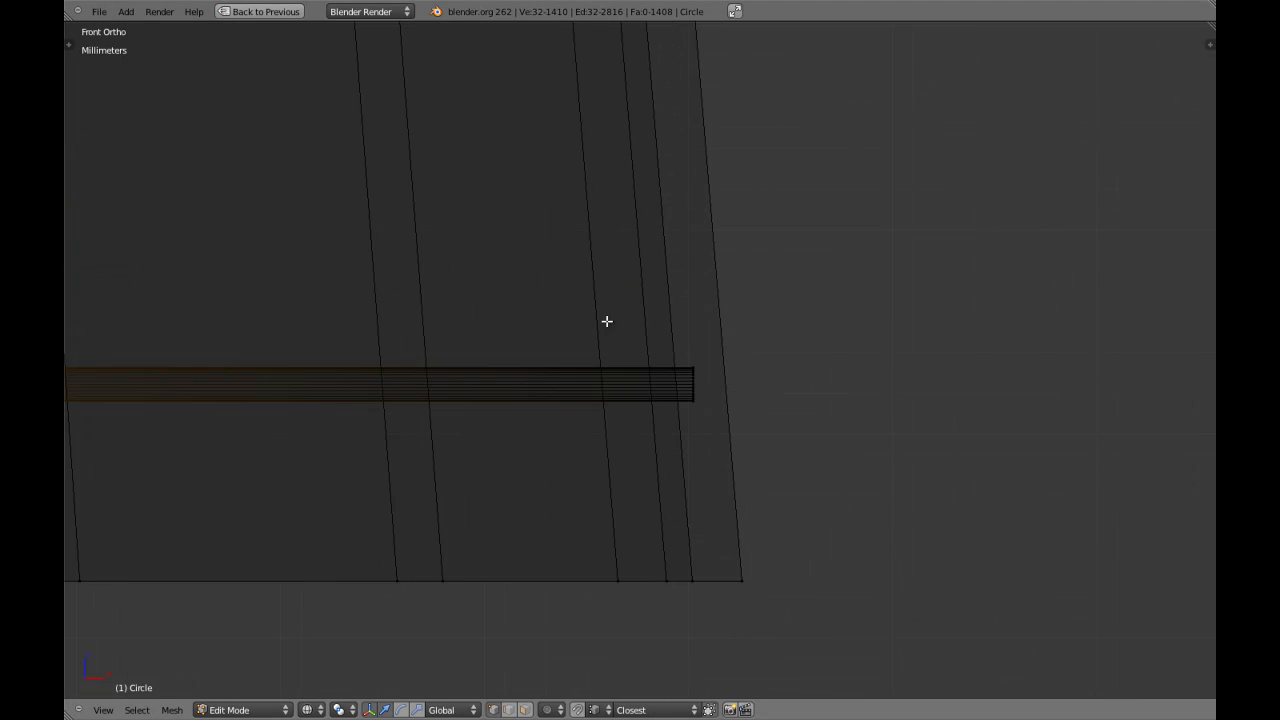
{"action": "scroll", "coordinate": [834, 400], "scroll_direction": "down", "scroll_amount": 12}
{"action": "middle_click_drag", "start_coordinate": [143, 360], "coordinate": [645, 374], "text": "shift"}
{"action": "scroll", "coordinate": [657, 385], "scroll_direction": "up", "scroll_amount": 2}
{"action": "left_click_drag", "start_coordinate": [788, 385], "coordinate": [167, 383]}
{"action": "key", "text": "KP_Decimal"}
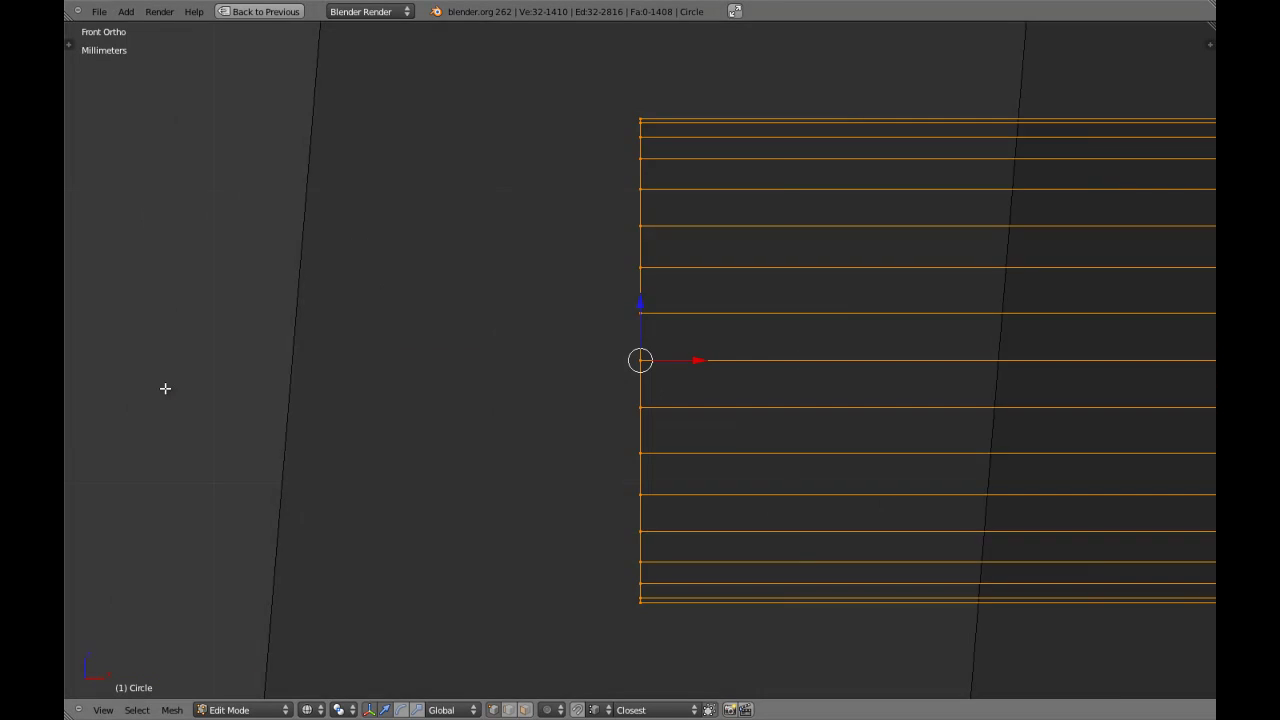
Check in solid and front wireframe views how the full-width rod sits in the lampshade
{"action": "scroll", "coordinate": [471, 511], "scroll_direction": "down", "scroll_amount": 8}
{"action": "key", "text": "z"}
{"action": "mouse_move", "coordinate": [694, 499]}
{"action": "middle_mouse_down"}
{"action": "mouse_move", "coordinate": [703, 309]}
{"action": "mouse_move", "coordinate": [760, 383]}
{"action": "mouse_move", "coordinate": [663, 423]}
{"action": "mouse_move", "coordinate": [664, 492]}
{"action": "mouse_move", "coordinate": [700, 486]}
{"action": "middle_mouse_up"}
{"action": "key", "text": "Tab"}
{"action": "key", "text": "KP_1"}
{"action": "key", "text": "z"}
{"action": "key", "text": "Tab"}
{"action": "scroll", "coordinate": [884, 385], "scroll_direction": "up", "scroll_amount": 3}
Select the whole rod, lower it along Z by about 1.5 mm so it crosses the stem just below its top, and check its end
{"action": "right_click", "coordinate": [900, 386], "text": "alt"}
{"action": "middle_click_drag", "start_coordinate": [920, 389], "coordinate": [826, 389], "text": "shift"}
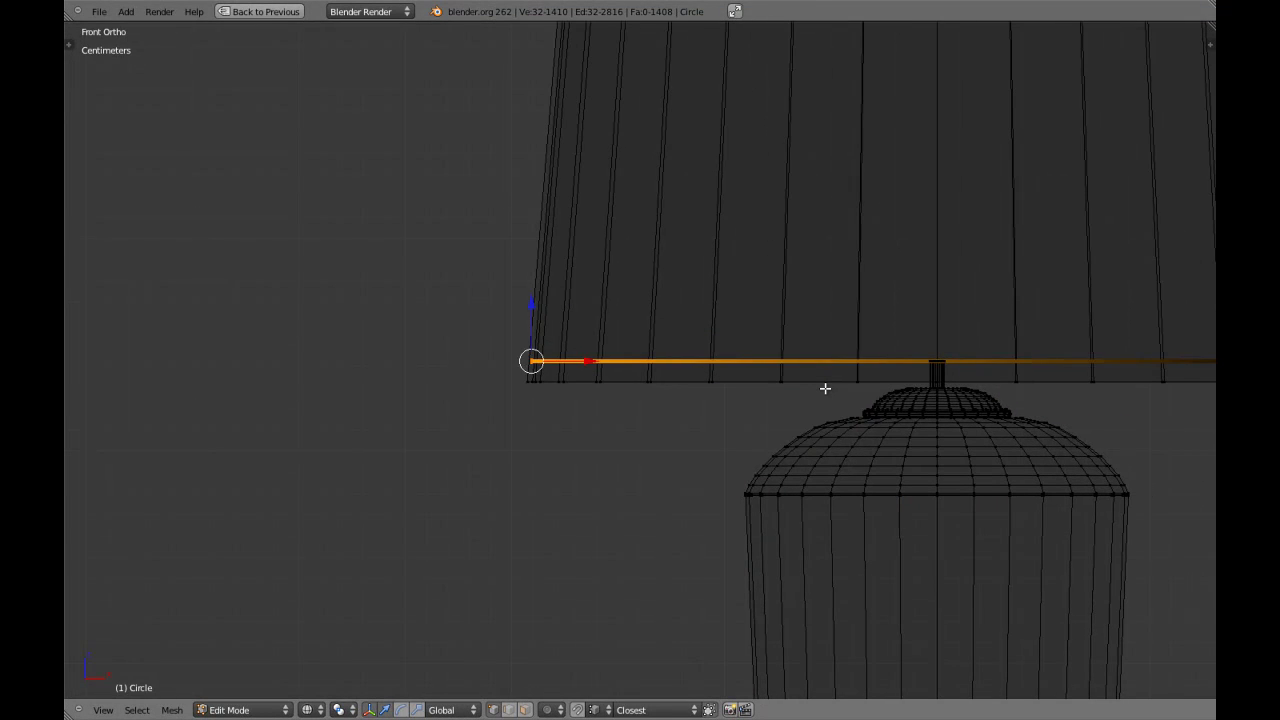
{"action": "key", "text": "ctrl+l"}
{"action": "scroll", "coordinate": [960, 367], "scroll_direction": "up", "scroll_amount": 3}
{"action": "middle_click_drag", "start_coordinate": [1083, 387], "coordinate": [511, 372], "text": "shift"}
{"action": "scroll", "coordinate": [511, 372], "scroll_direction": "up", "scroll_amount": 4}
{"action": "scroll", "coordinate": [443, 374], "scroll_direction": "up", "scroll_amount": 3}
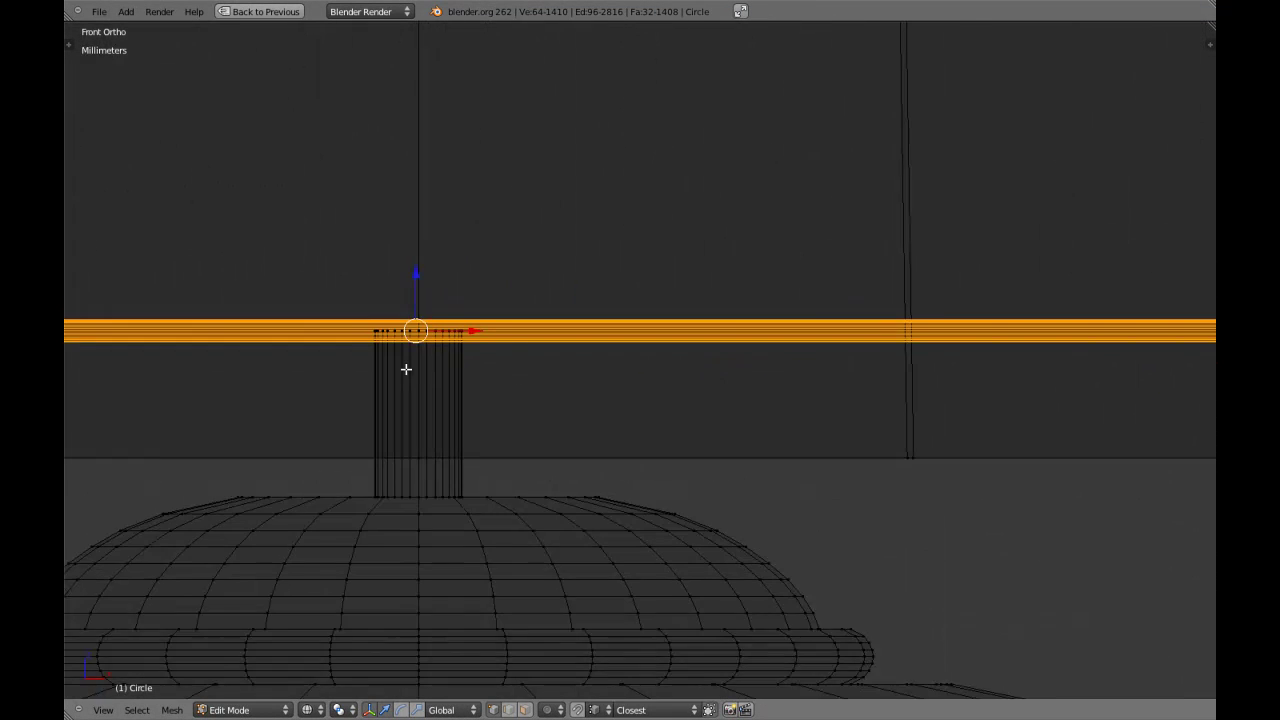
{"action": "key", "text": "g"}
{"action": "key", "text": "z"}
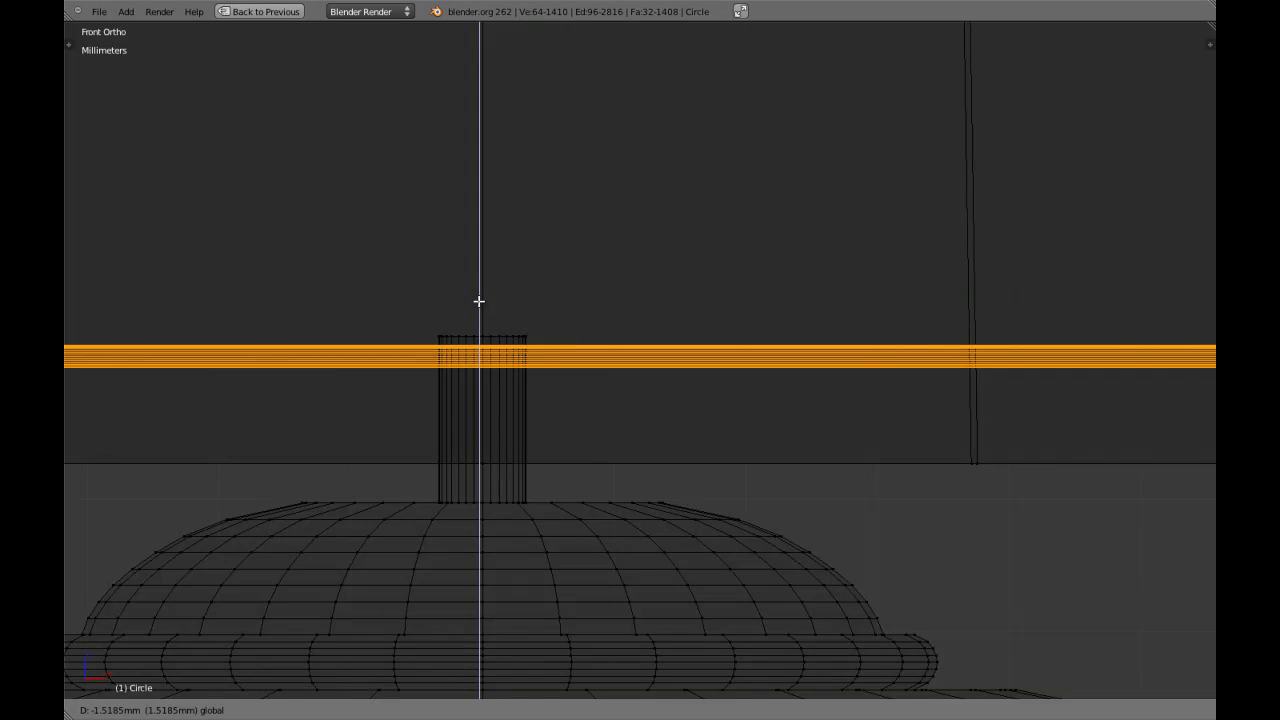
{"action": "left_click", "coordinate": [477, 303]}
{"action": "scroll", "coordinate": [374, 383], "scroll_direction": "down", "scroll_amount": 5}
{"action": "middle_click_drag", "start_coordinate": [374, 383], "coordinate": [898, 400], "text": "shift"}
{"action": "scroll", "coordinate": [646, 454], "scroll_direction": "up", "scroll_amount": 5}
{"action": "middle_click_drag", "start_coordinate": [167, 447], "coordinate": [651, 453], "text": "shift"}
{"action": "scroll", "coordinate": [646, 454], "scroll_direction": "down", "scroll_amount": 15}
Duplicate the rod in place, rotate the copy 90 degrees in the top view, and check its ends in the right view
{"action": "key", "text": "KP_7"}
{"action": "key", "text": "z"}
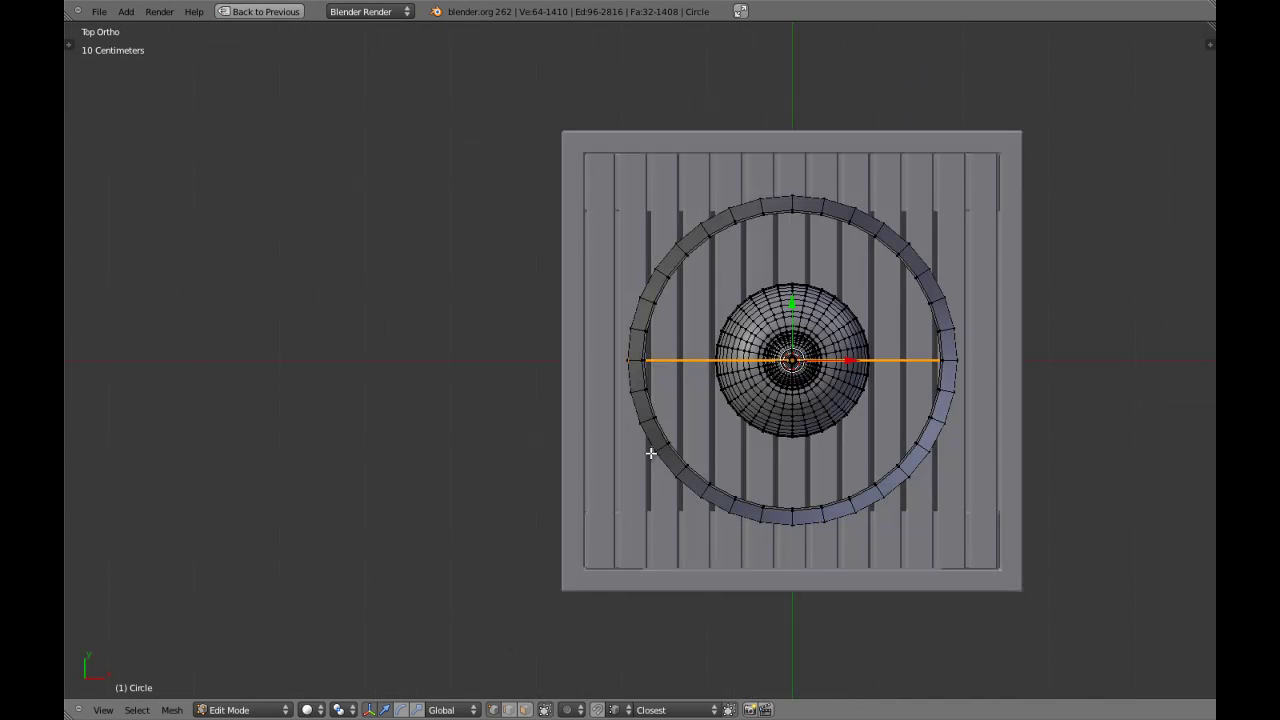
{"action": "middle_click_drag", "start_coordinate": [787, 440], "coordinate": [690, 442], "text": "shift"}
{"action": "key", "text": "shift+d"}
{"action": "right_click", "coordinate": [619, 343]}
{"action": "type", "text": "r9"}
{"action": "key", "text": "Return"}
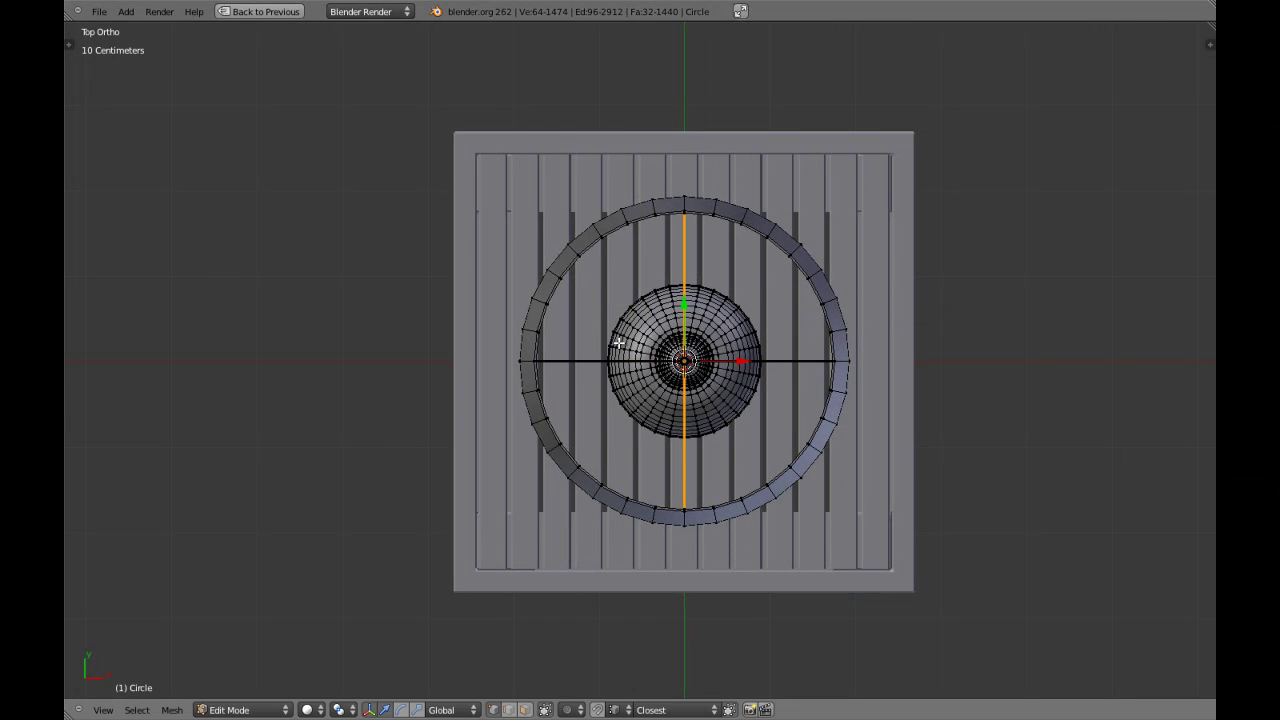
{"action": "key", "text": "KP_1"}
{"action": "key", "text": "z"}
{"action": "key", "text": "KP_3"}
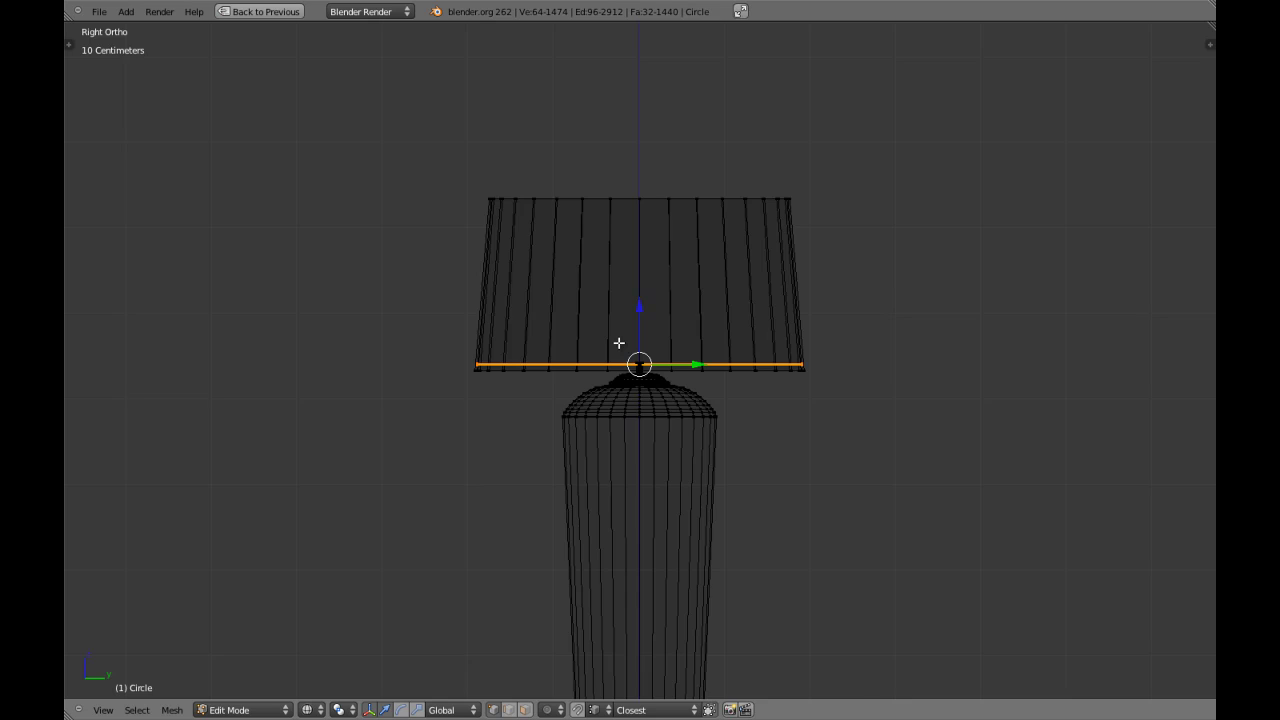
{"action": "scroll", "coordinate": [617, 343], "scroll_direction": "up", "scroll_amount": 8}
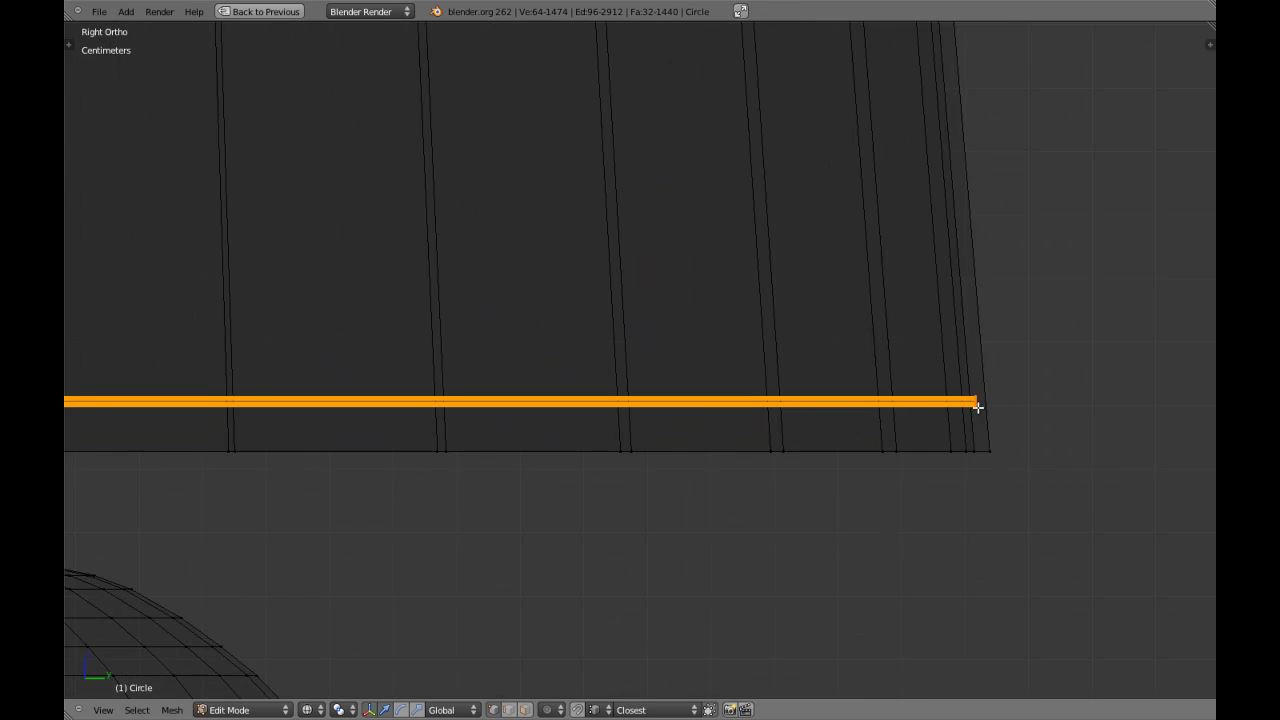
{"action": "scroll", "coordinate": [977, 408], "scroll_direction": "down", "scroll_amount": 2}
Select both crossed rods in the front view and duplicate them about 17.5 cm up along Z, near the lampshade's upper rim
{"action": "key", "text": "KP_1"}
{"action": "scroll", "coordinate": [863, 360], "scroll_direction": "down", "scroll_amount": 5}
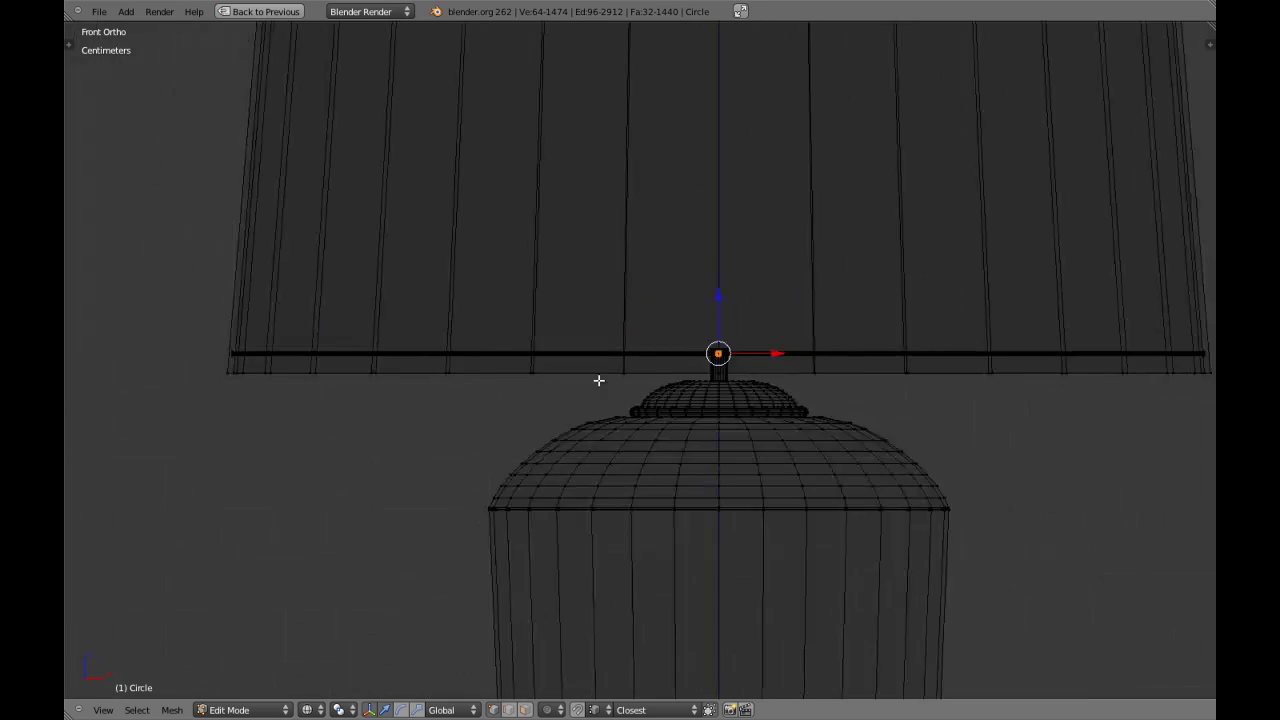
{"action": "scroll", "coordinate": [474, 351], "scroll_direction": "up", "scroll_amount": 2}
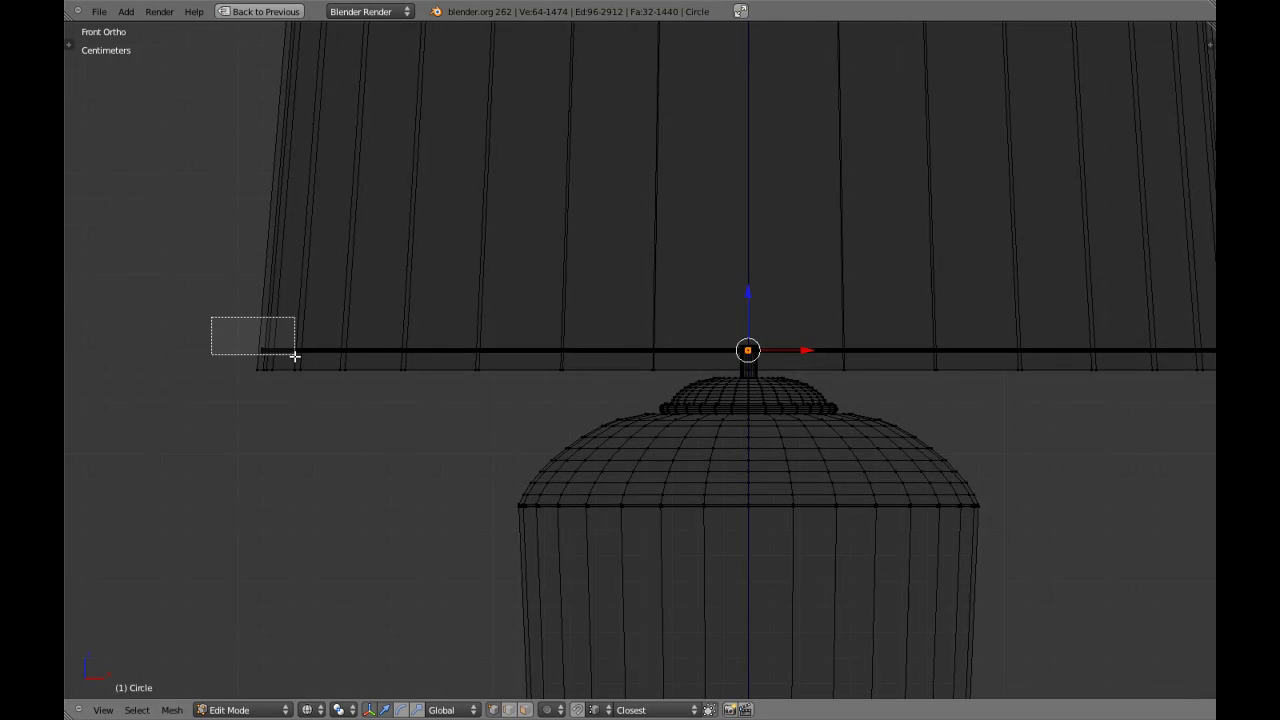
{"action": "left_click_drag", "start_coordinate": [295, 355], "coordinate": [295, 356]}
{"action": "scroll", "coordinate": [403, 354], "scroll_direction": "down", "scroll_amount": 3}
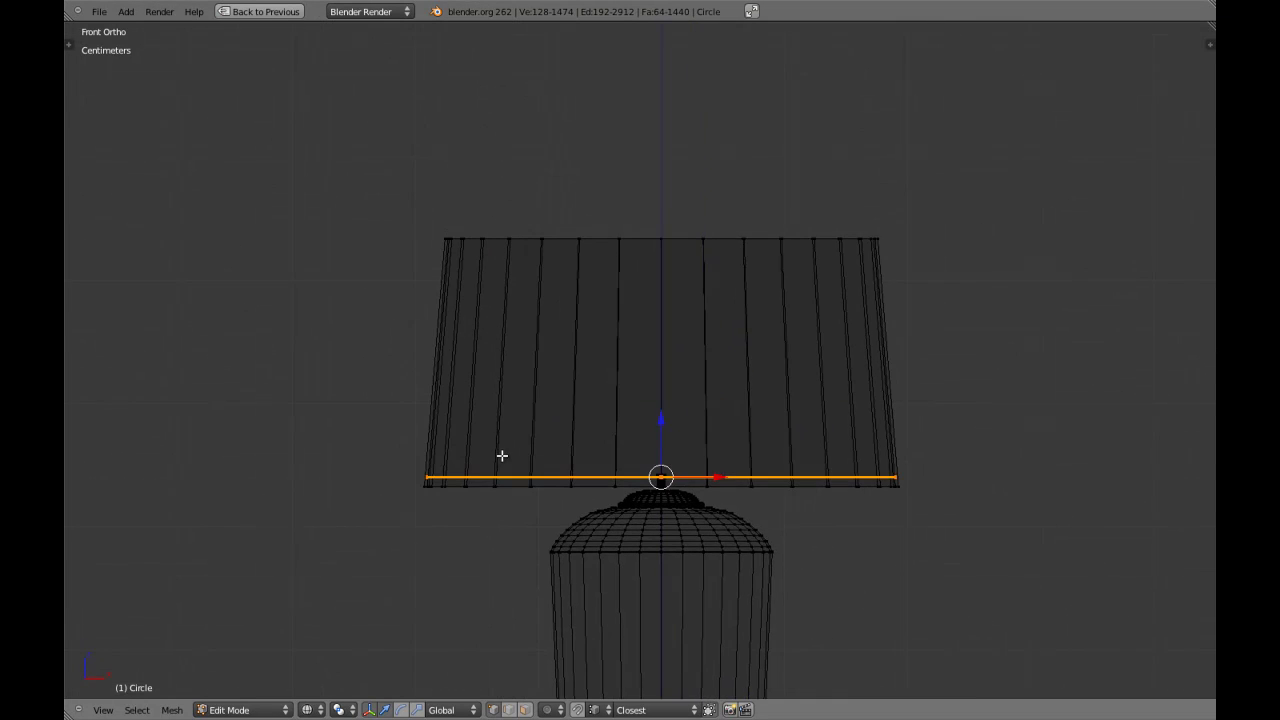
{"action": "scroll", "coordinate": [503, 456], "scroll_direction": "up", "scroll_amount": 1}
{"action": "key", "text": "e"}
{"action": "key", "text": "z"}
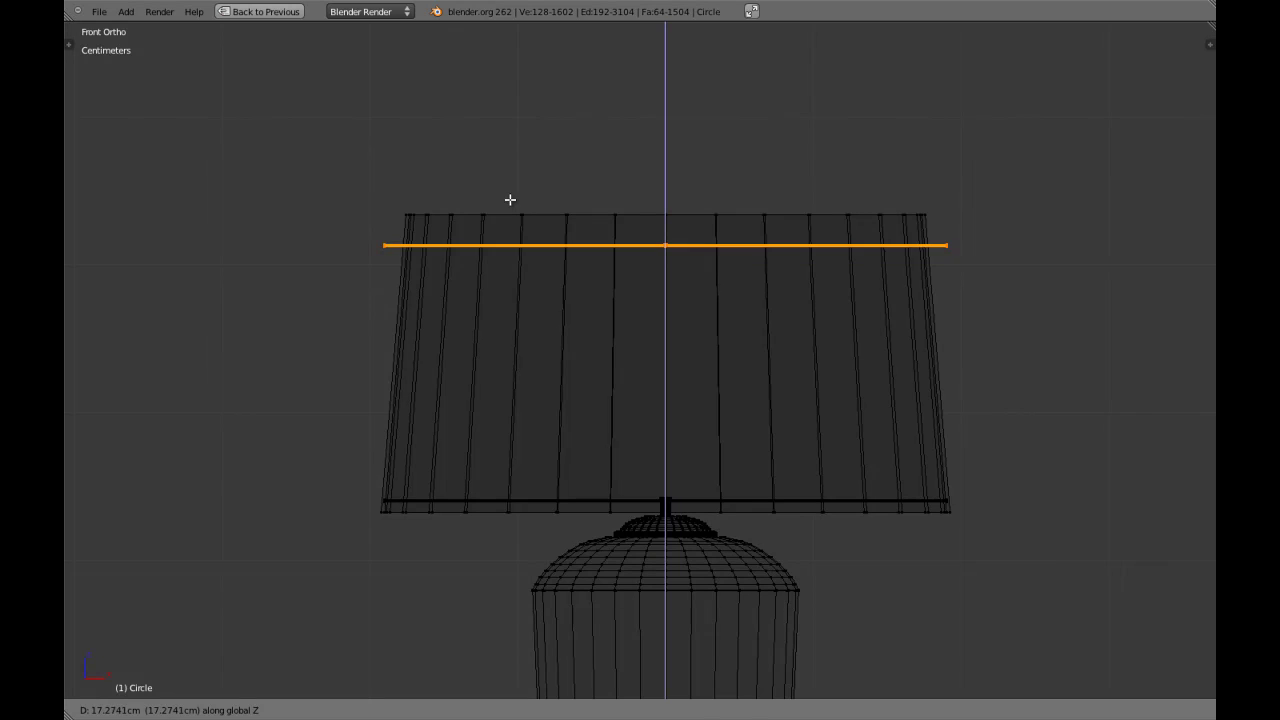
{"action": "left_click", "coordinate": [513, 194]}
Select the upper rod running along X and scale it down along X until its ends sit within the lampshade's walls
{"action": "key", "text": "a"}
{"action": "key", "text": "b"}
{"action": "left_click_drag", "start_coordinate": [341, 227], "coordinate": [398, 268]}
{"action": "scroll", "coordinate": [398, 267], "scroll_direction": "up", "scroll_amount": 6}
{"action": "key", "text": "z"}
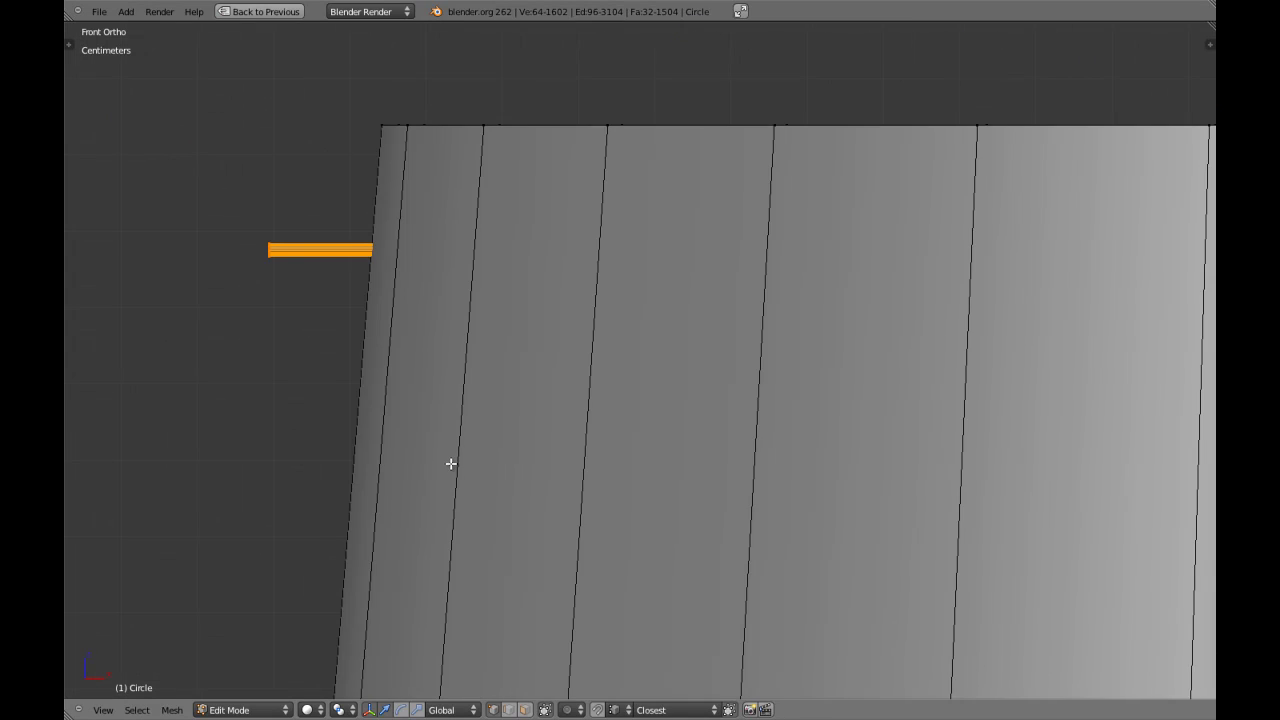
{"action": "scroll", "coordinate": [737, 449], "scroll_direction": "down", "scroll_amount": 2}
{"action": "key", "text": "Tab"}
{"action": "middle_click_drag", "start_coordinate": [738, 443], "coordinate": [753, 518]}
{"action": "scroll", "coordinate": [753, 518], "scroll_direction": "down", "scroll_amount": 8}
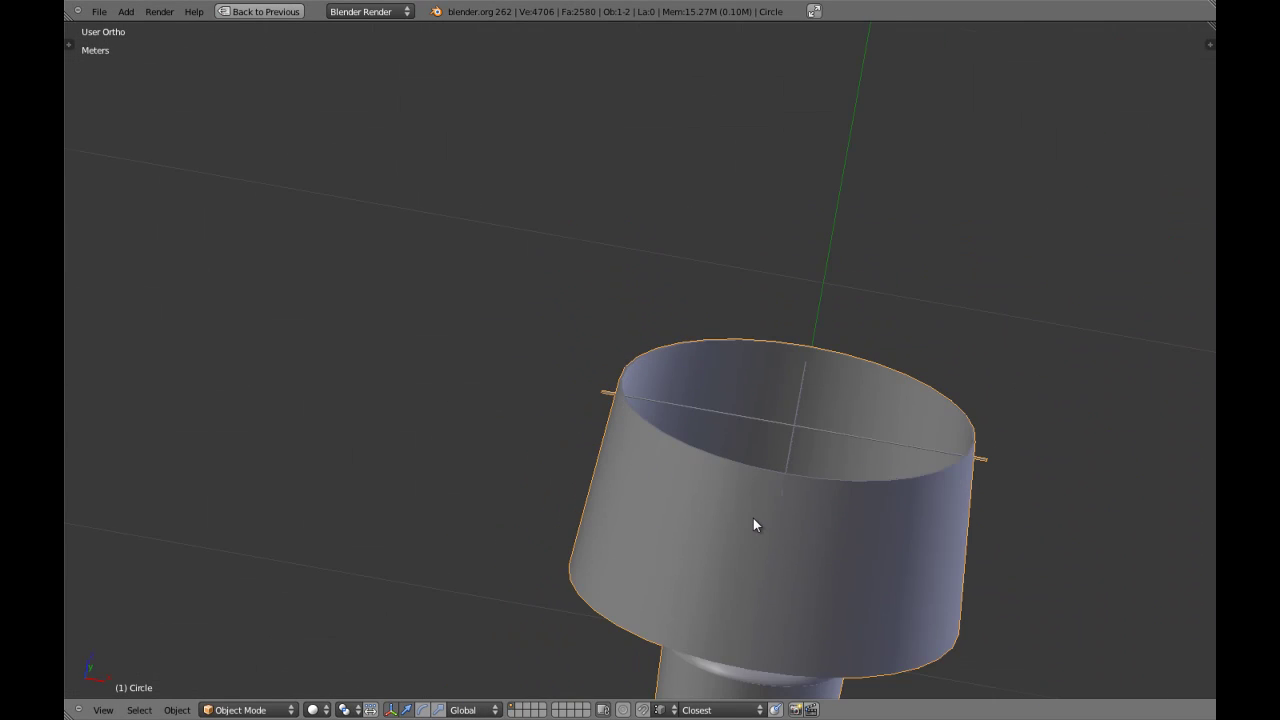
{"action": "key", "text": "KP_3"}
{"action": "key", "text": "Tab"}
{"action": "key", "text": "z"}
{"action": "key", "text": "KP_1"}
{"action": "scroll", "coordinate": [751, 517], "scroll_direction": "up", "scroll_amount": 5}
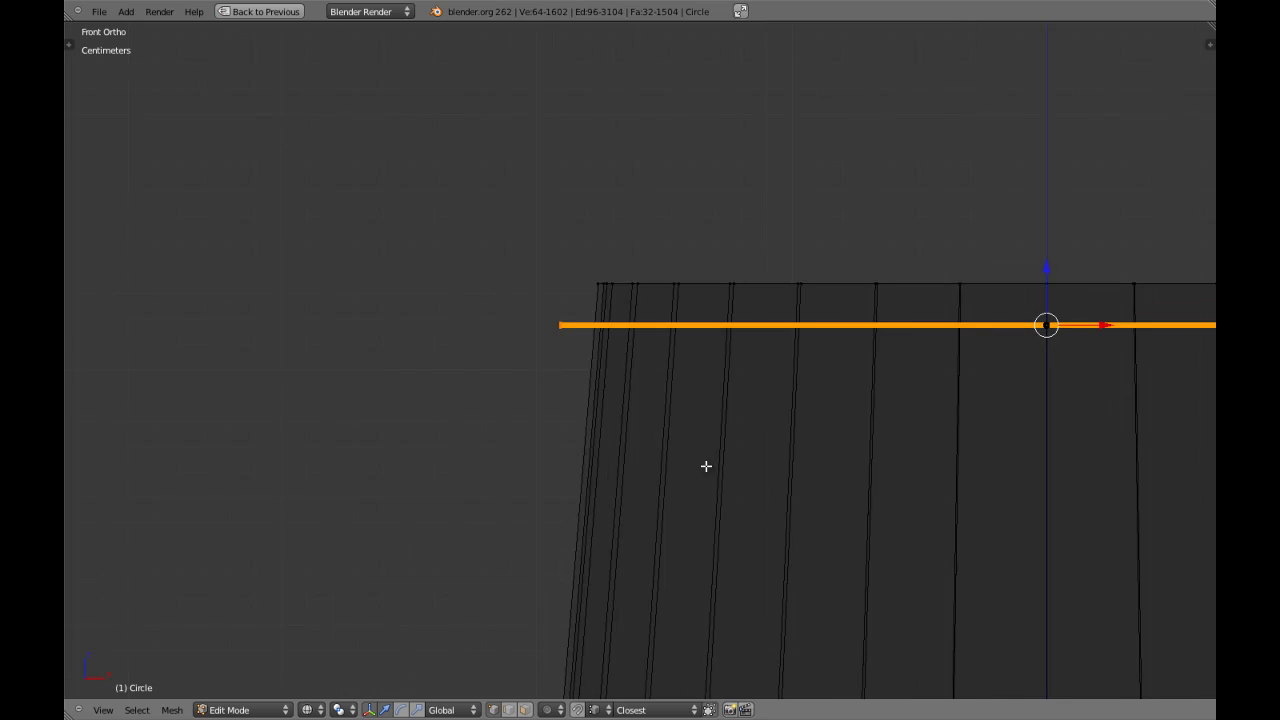
{"action": "key", "text": "s"}
{"action": "key", "text": "x"}
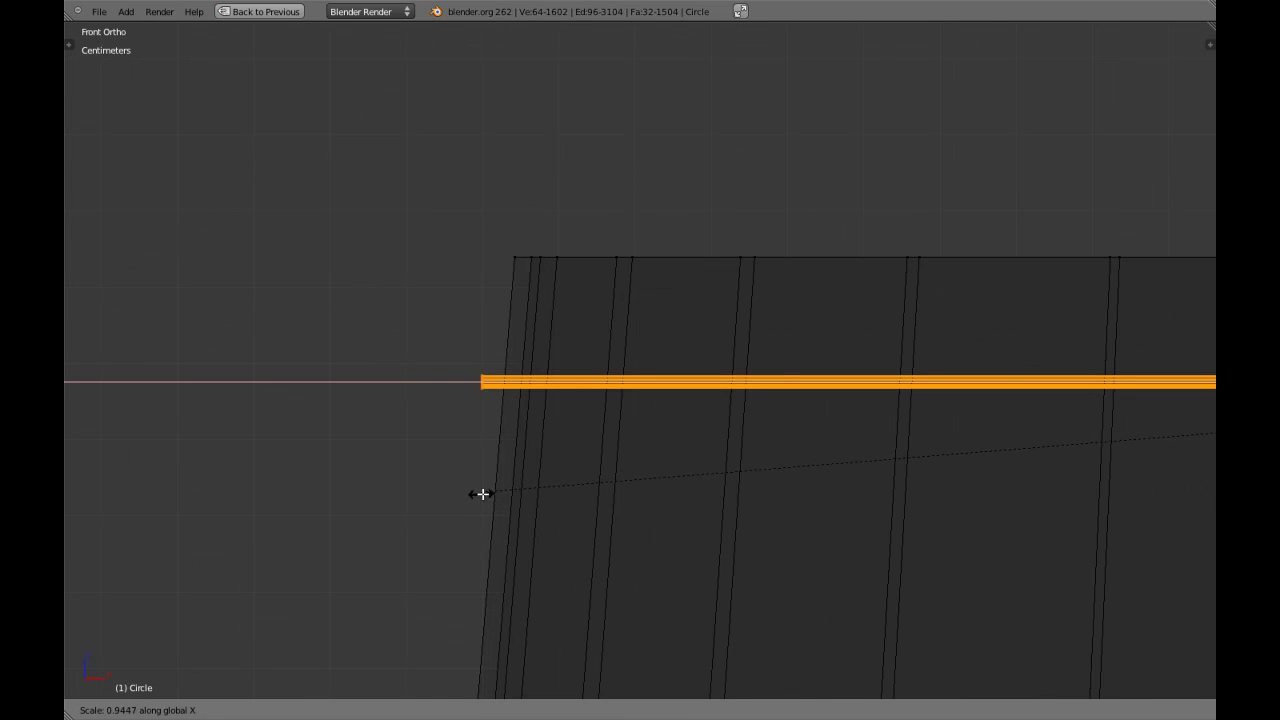
{"action": "left_click", "coordinate": [509, 498]}
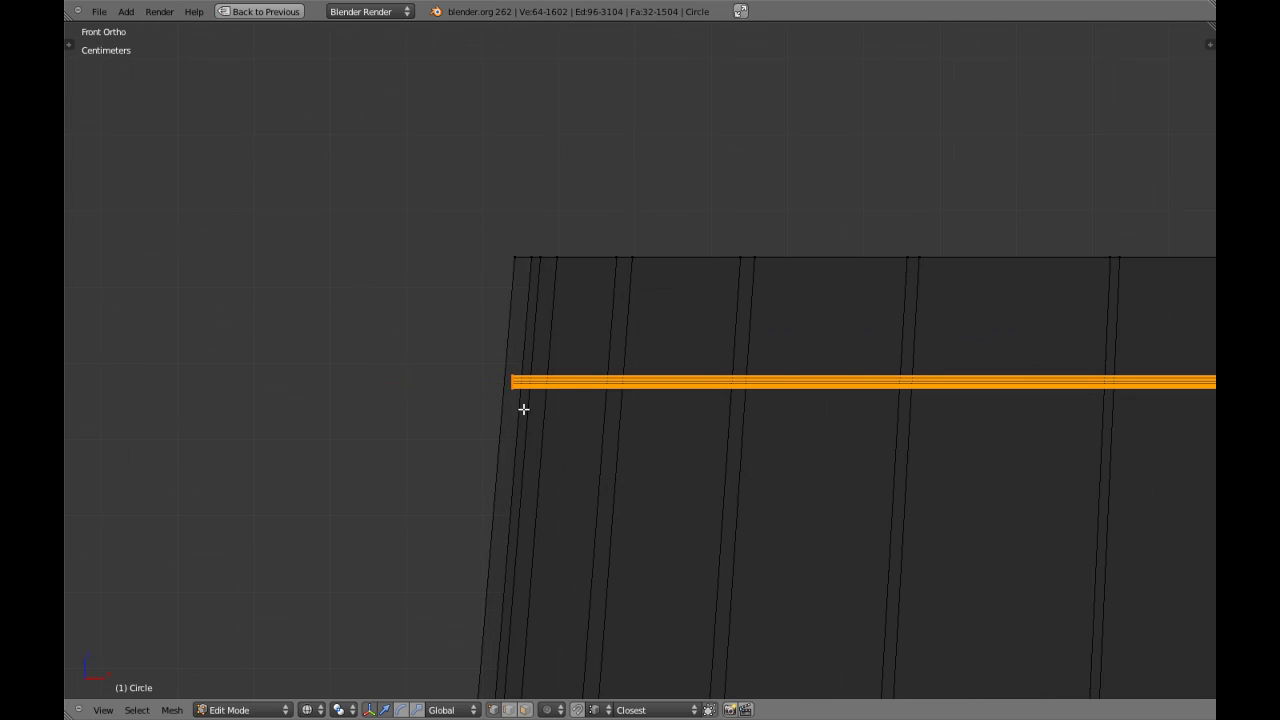
Select the upper rod running along Y and scale it down along Y in the right view to fit within the lampshade's walls
{"action": "scroll", "coordinate": [517, 385], "scroll_direction": "down", "scroll_amount": 6}
{"action": "key", "text": "a"}
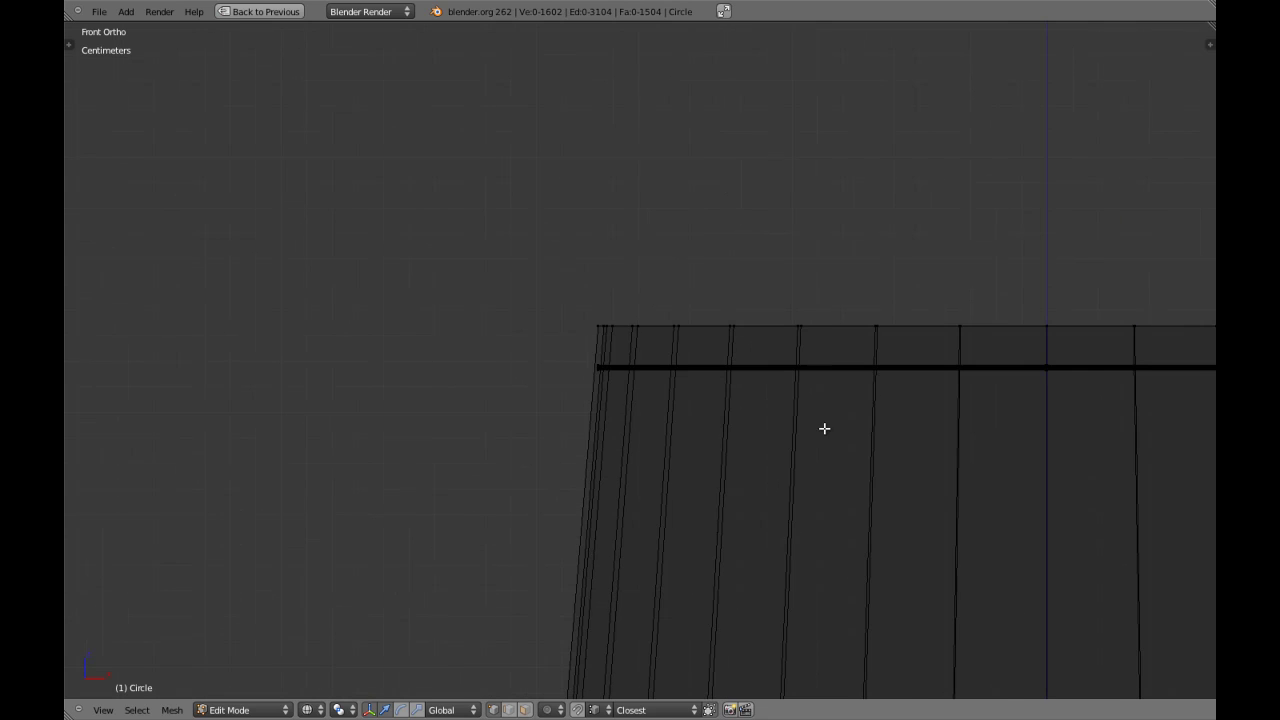
{"action": "mouse_move", "coordinate": [928, 433]}
{"action": "middle_mouse_down", "text": "shift"}
{"action": "mouse_move", "coordinate": [663, 434]}
{"action": "mouse_move", "coordinate": [938, 424]}
{"action": "middle_mouse_up", "text": "shift"}
{"action": "scroll", "coordinate": [663, 434], "scroll_direction": "down", "scroll_amount": 5}
{"action": "key", "text": "a"}
{"action": "scroll", "coordinate": [663, 403], "scroll_direction": "up", "scroll_amount": 4}
{"action": "key", "text": "a"}
{"action": "key", "text": "KP_3"}
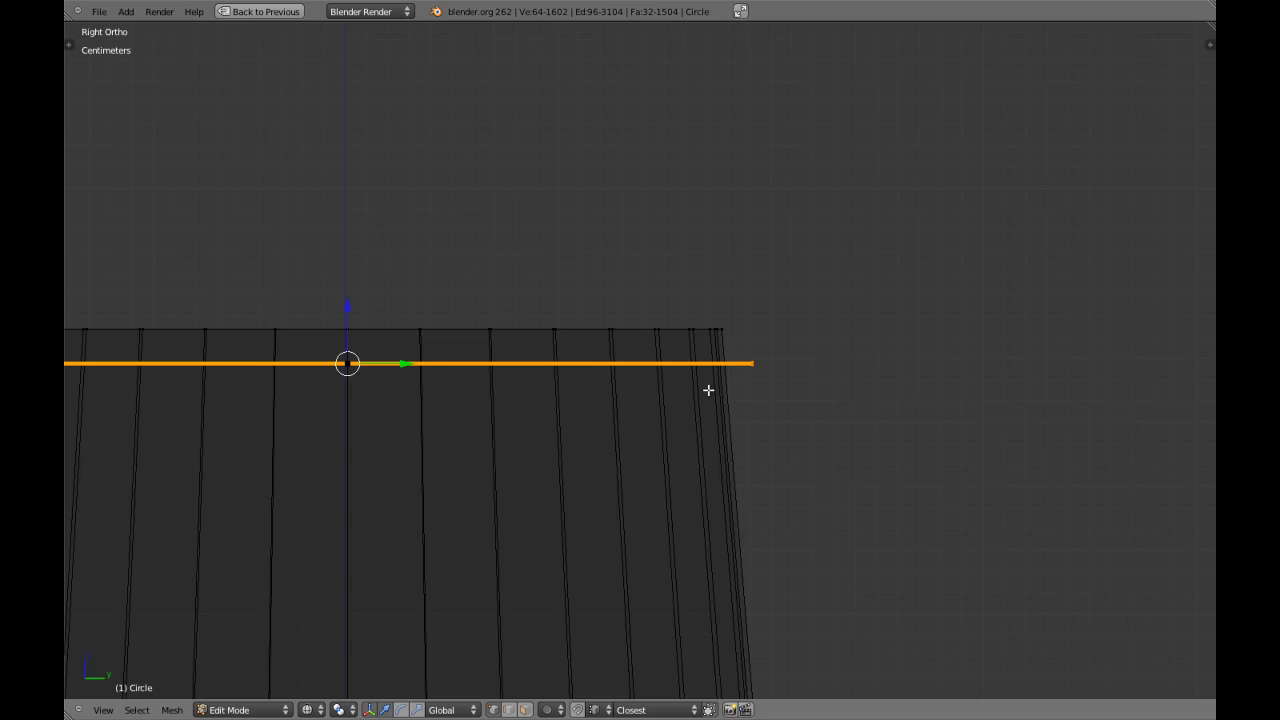
{"action": "scroll", "coordinate": [700, 388], "scroll_direction": "up", "scroll_amount": 7}
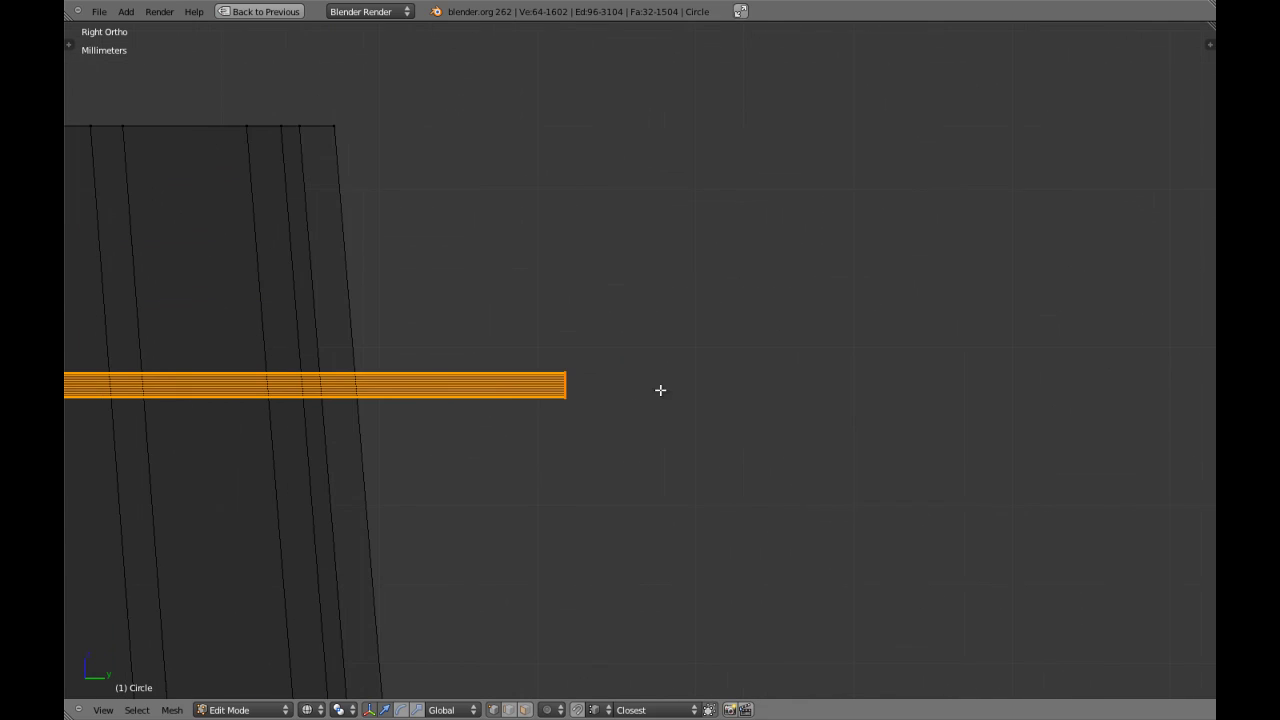
{"action": "scroll", "coordinate": [680, 385], "scroll_direction": "down", "scroll_amount": 2}
{"action": "key", "text": "s"}
{"action": "key", "text": "y"}
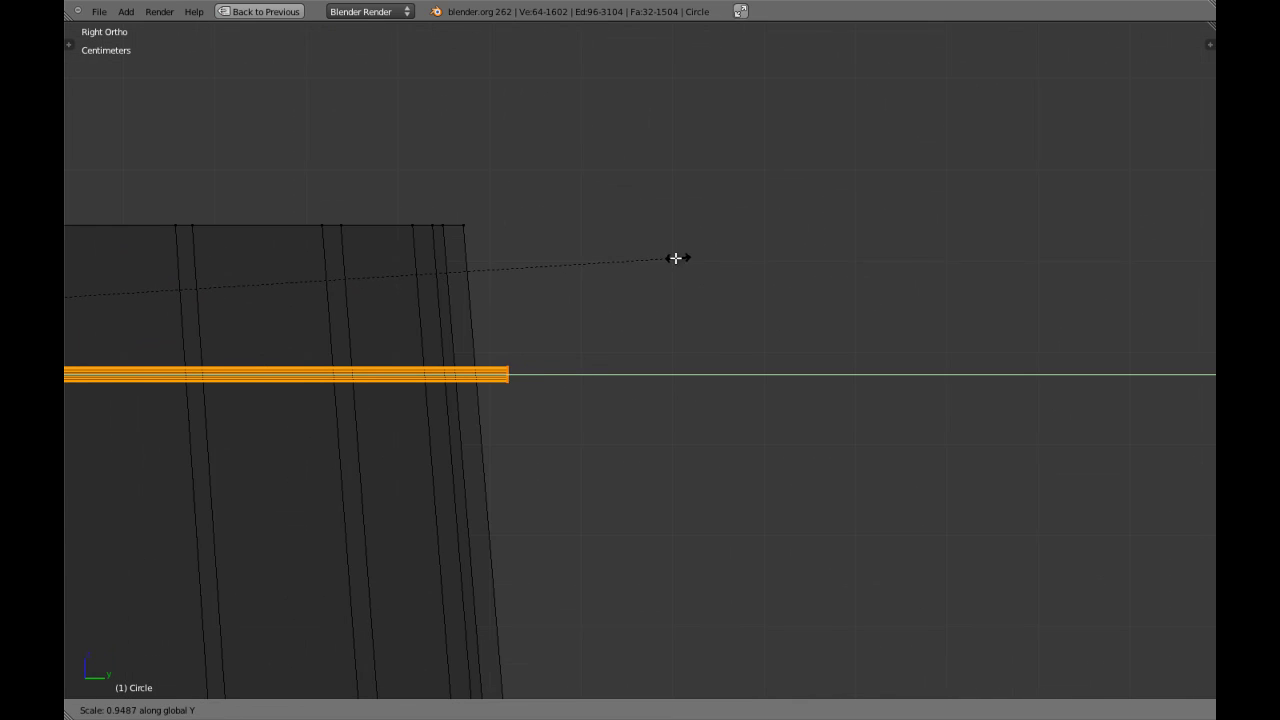
{"action": "left_click", "coordinate": [648, 253]}
Inspect the lampshade's crossed rods and the whole lamp on the table in perspective view
{"action": "key", "text": "Tab"}
{"action": "scroll", "coordinate": [673, 352], "scroll_direction": "down", "scroll_amount": 5}
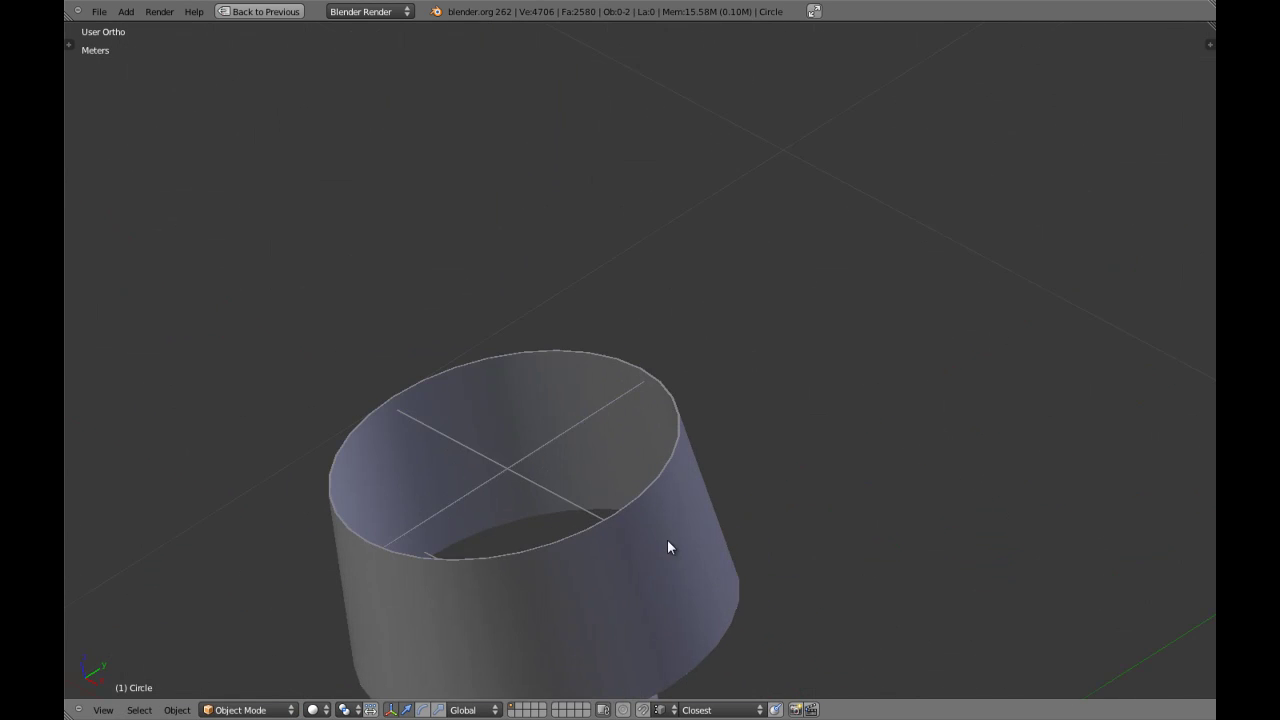
{"action": "middle_click_drag", "start_coordinate": [667, 539], "coordinate": [684, 466], "text": "shift"}
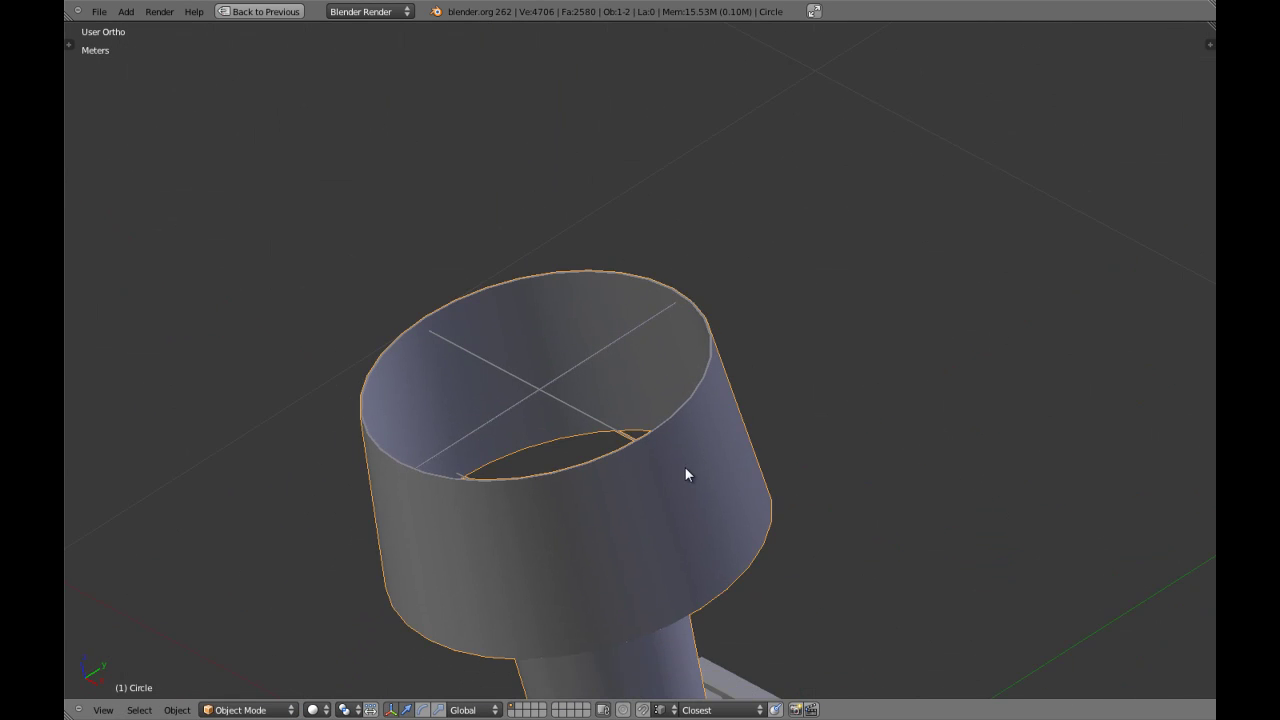
{"action": "key", "text": "KP_5"}
{"action": "scroll", "coordinate": [686, 468], "scroll_direction": "down", "scroll_amount": 4}
{"action": "middle_click_drag", "start_coordinate": [614, 504], "coordinate": [699, 467]}
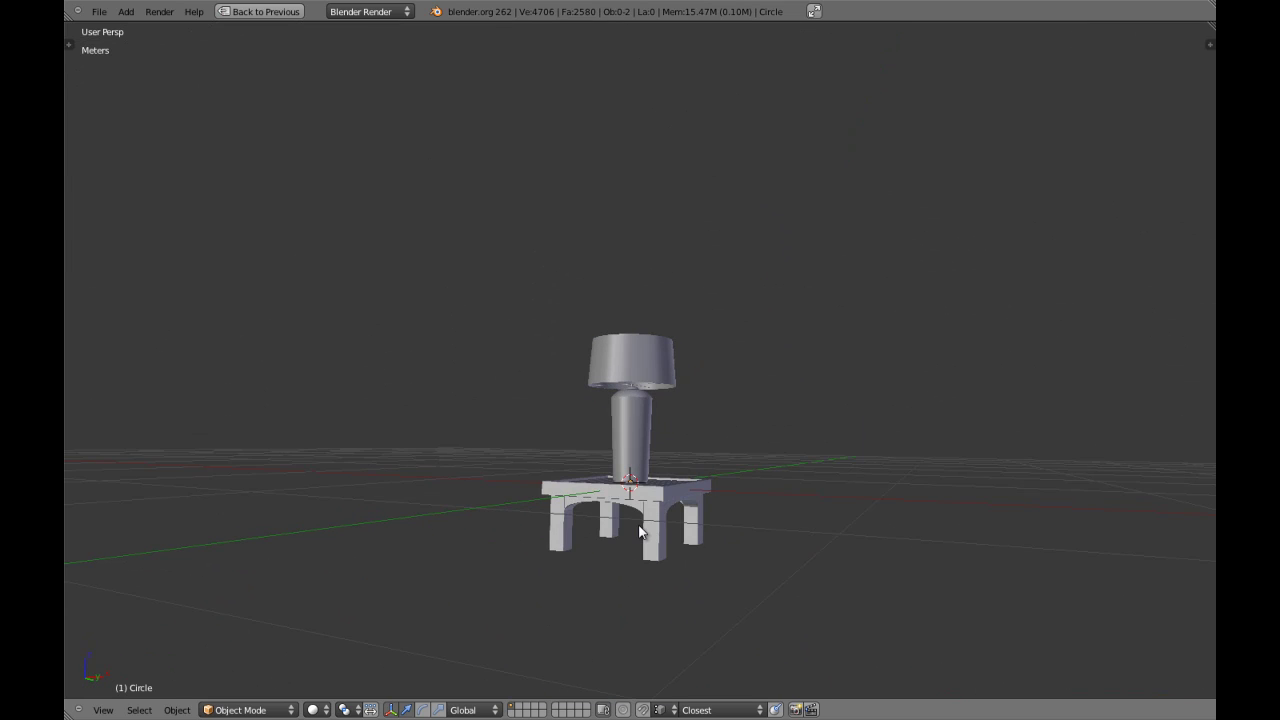
{"action": "middle_click_drag", "start_coordinate": [641, 532], "coordinate": [631, 291]}
{"action": "key", "text": "a"}
{"action": "scroll", "coordinate": [697, 491], "scroll_direction": "up", "scroll_amount": 5}
Select the stem's top cap in the front view and duplicate it straight up to just below the upper rods' crossing
{"action": "key", "text": "KP_1"}
{"action": "key", "text": "z"}
{"action": "scroll", "coordinate": [697, 486], "scroll_direction": "up", "scroll_amount": 4}
{"action": "right_click", "coordinate": [658, 369]}
{"action": "key", "text": "Tab"}
{"action": "scroll", "coordinate": [658, 369], "scroll_direction": "up", "scroll_amount": 9}
{"action": "key", "text": "a"}
{"action": "middle_click_drag", "start_coordinate": [326, 346], "coordinate": [606, 457], "text": "shift"}
{"action": "scroll", "coordinate": [606, 457], "scroll_direction": "up", "scroll_amount": 4}
{"action": "key", "text": "a"}
{"action": "key", "text": "a"}
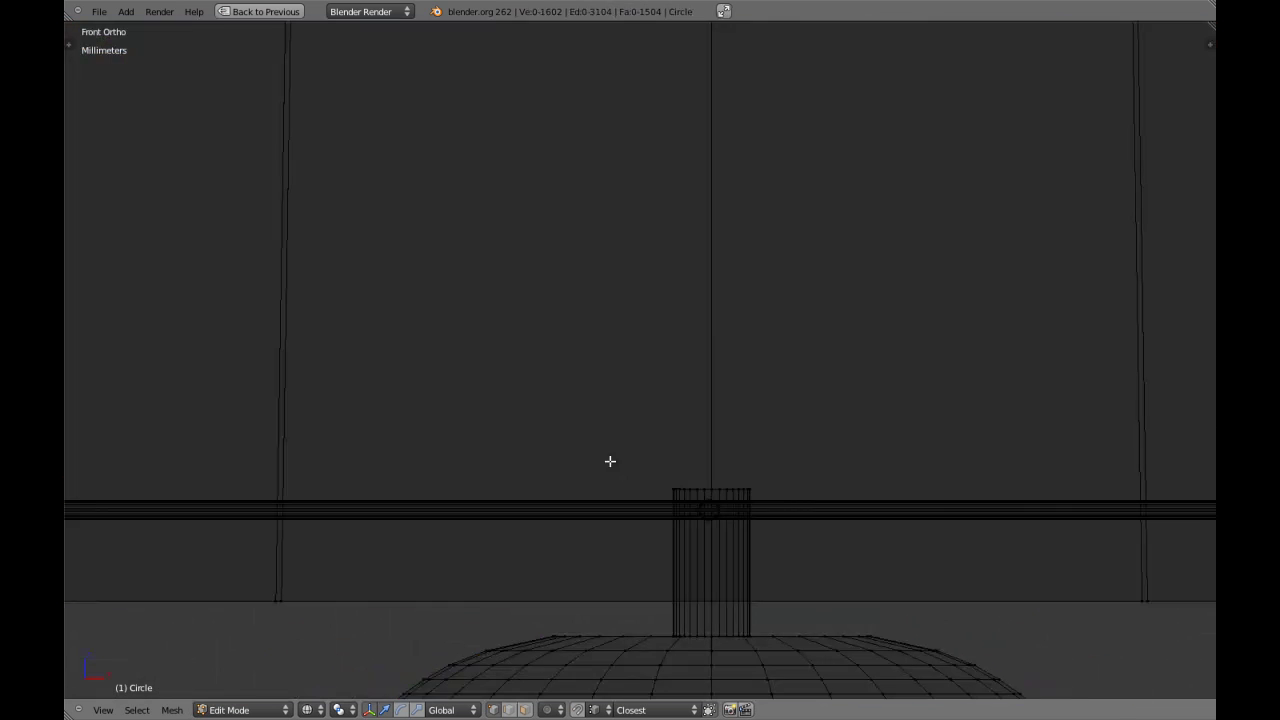
{"action": "key", "text": "b"}
{"action": "left_click_drag", "start_coordinate": [577, 326], "coordinate": [777, 491]}
{"action": "scroll", "coordinate": [748, 381], "scroll_direction": "down", "scroll_amount": 5}
{"action": "scroll", "coordinate": [686, 457], "scroll_direction": "down", "scroll_amount": 4}
{"action": "key", "text": "e"}
{"action": "left_click", "coordinate": [697, 187]}
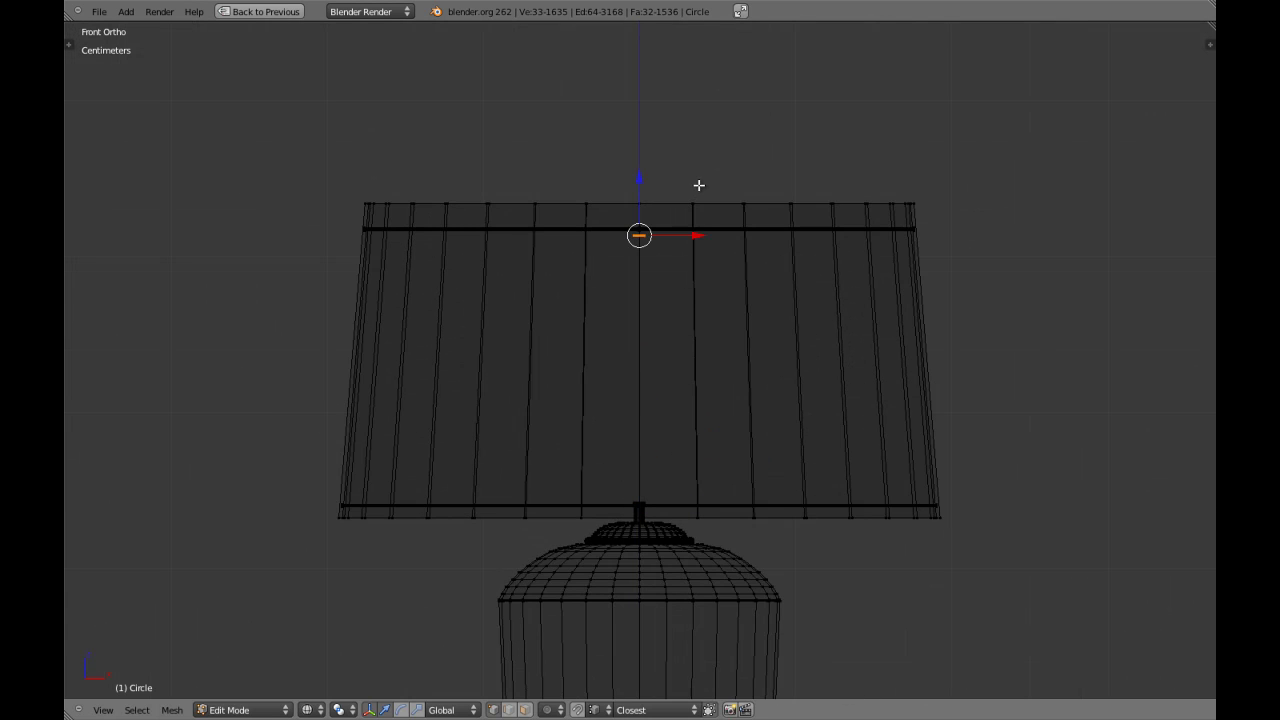
Extrude the duplicated cap about 4 mm upward into a small hub around the upper rods' crossing, and scale the whole hub
{"action": "key", "text": "KP_Decimal"}
{"action": "scroll", "coordinate": [707, 193], "scroll_direction": "down", "scroll_amount": 12}
{"action": "mouse_move", "coordinate": [707, 193]}
{"action": "middle_mouse_down"}
{"action": "mouse_move", "coordinate": [714, 292]}
{"action": "mouse_move", "coordinate": [652, 346]}
{"action": "middle_mouse_up"}
{"action": "key", "text": "KP_1"}
{"action": "key", "text": "z"}
{"action": "scroll", "coordinate": [652, 347], "scroll_direction": "up", "scroll_amount": 4}
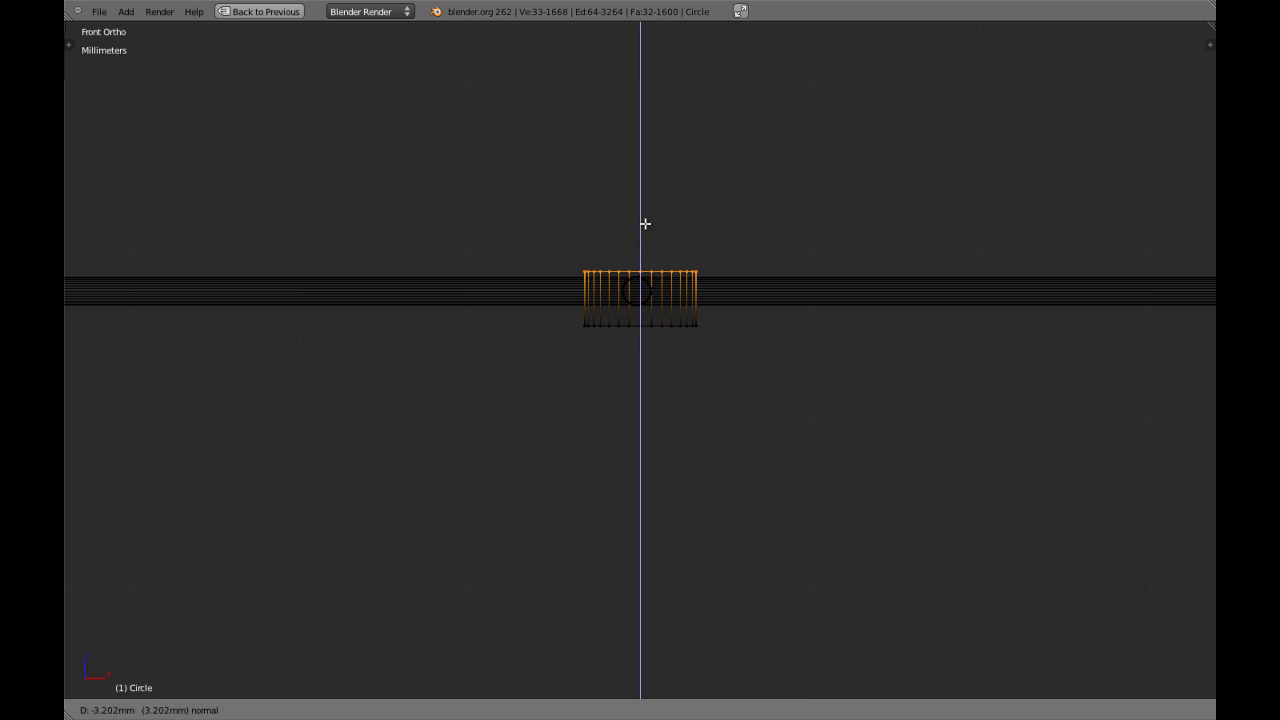
{"action": "left_click", "coordinate": [649, 212]}
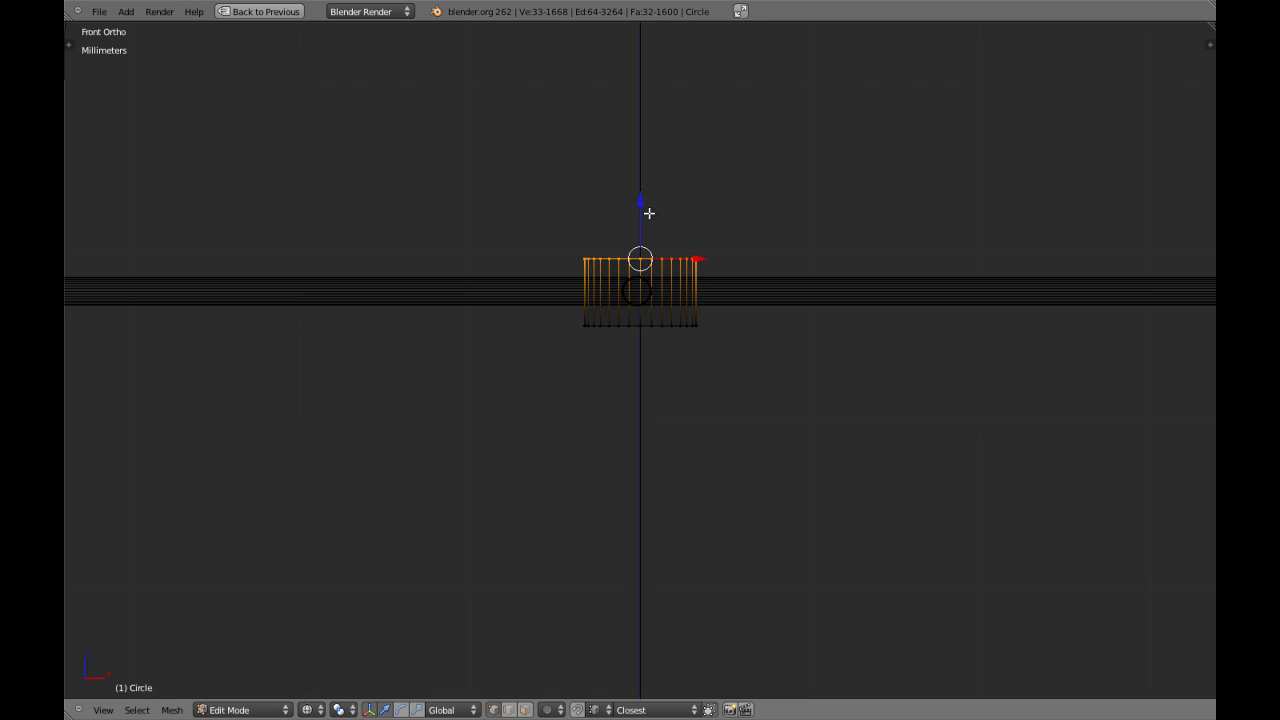
{"action": "key", "text": "ctrl+l"}
{"action": "key", "text": "s"}
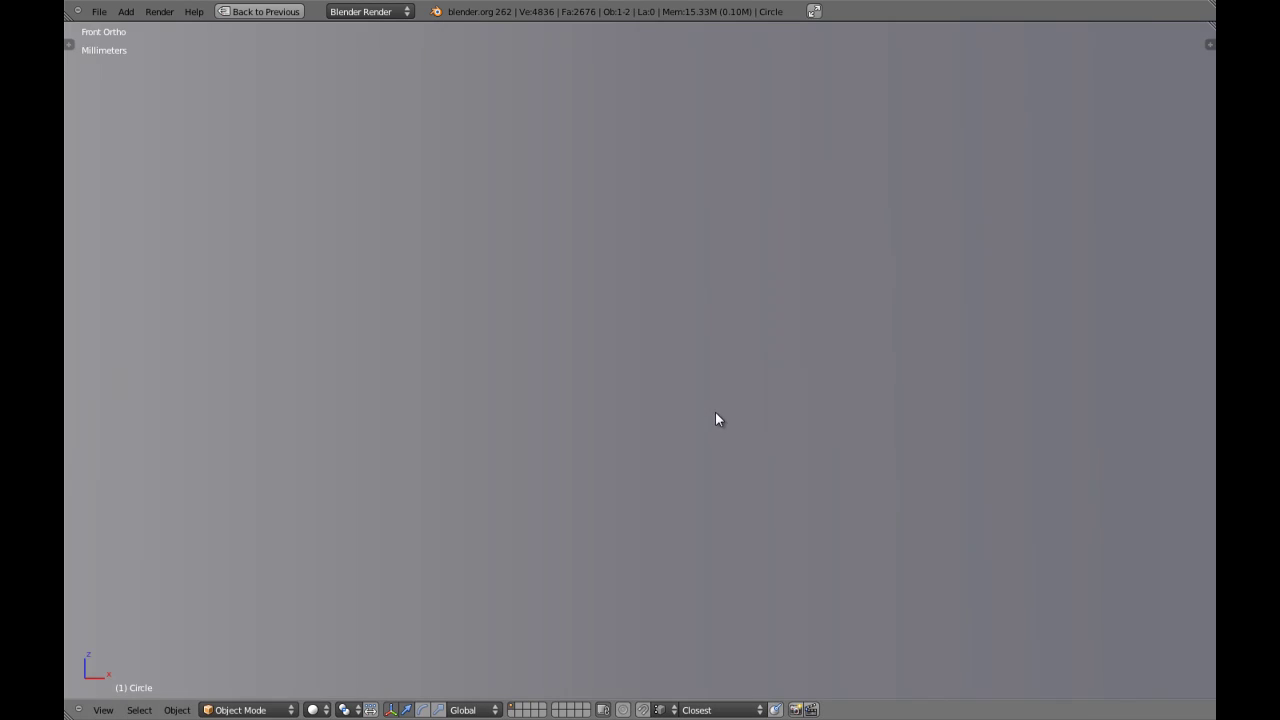
Inspect the finished hub and crossed rods inside the lampshade from above, in orthographic and perspective views
{"action": "scroll", "coordinate": [717, 418], "scroll_direction": "down", "scroll_amount": 5}
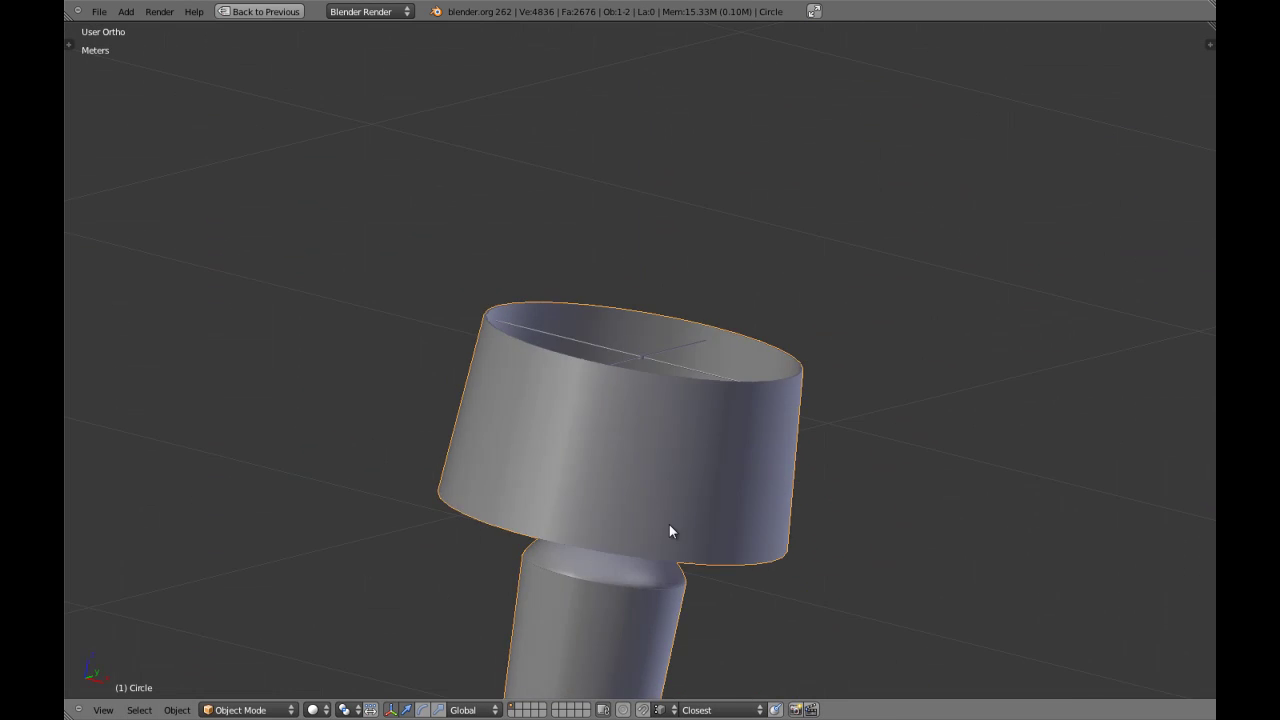
{"action": "scroll", "coordinate": [471, 503], "scroll_direction": "up", "scroll_amount": 4}
{"action": "middle_click_drag", "start_coordinate": [471, 503], "coordinate": [653, 486]}
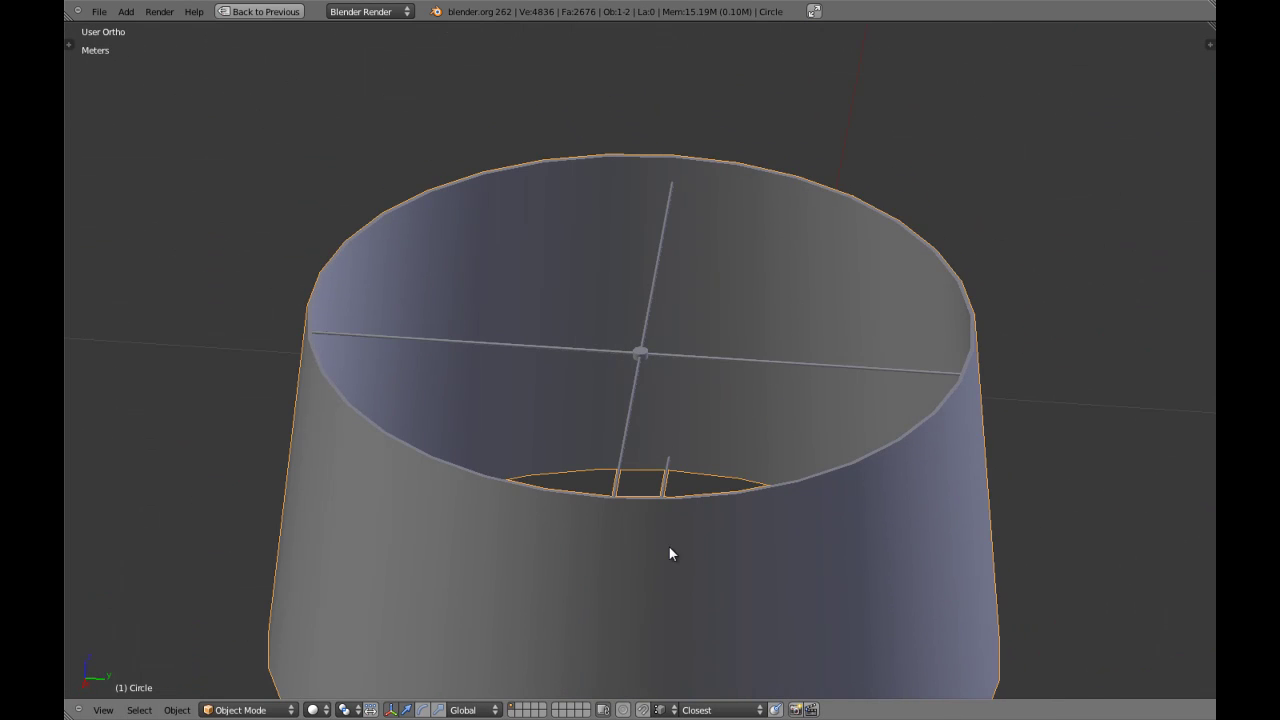
{"action": "key", "text": "KP_5"}
{"action": "scroll", "coordinate": [593, 536], "scroll_direction": "down", "scroll_amount": 3}
{"action": "middle_click_drag", "start_coordinate": [593, 536], "coordinate": [658, 532]}
{"action": "key", "text": "a"}
{"action": "scroll", "coordinate": [632, 426], "scroll_direction": "up", "scroll_amount": 3}
{"action": "middle_click_drag", "start_coordinate": [632, 394], "coordinate": [642, 352]}
{"action": "scroll", "coordinate": [614, 489], "scroll_direction": "down", "scroll_amount": 3}
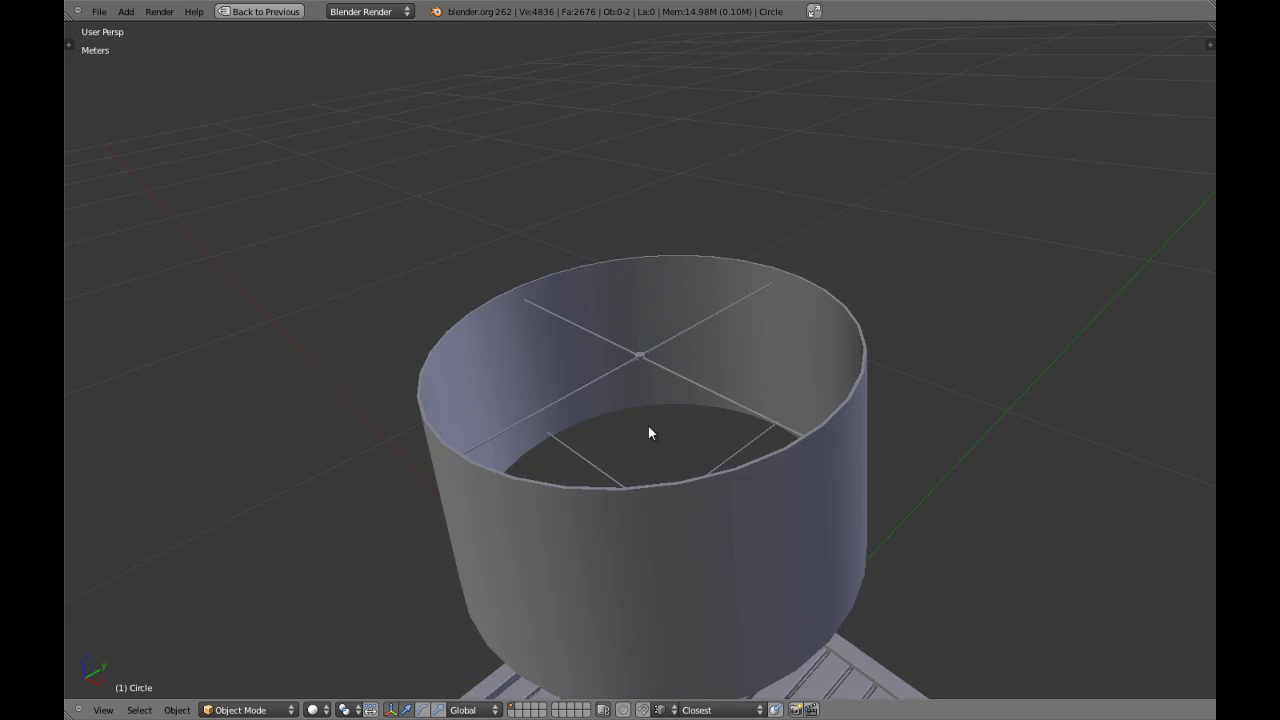
Rename the lamp object, still called Circle, as lamp1 and deselect it
{"action": "scroll", "coordinate": [675, 545], "scroll_direction": "up", "scroll_amount": 2}
{"action": "scroll", "coordinate": [675, 545], "scroll_direction": "up", "scroll_amount": 2}
{"action": "scroll", "coordinate": [680, 471], "scroll_direction": "down", "scroll_amount": 3}
{"action": "middle_click_drag", "start_coordinate": [680, 471], "coordinate": [665, 398]}
{"action": "scroll", "coordinate": [662, 405], "scroll_direction": "down", "scroll_amount": 3}
{"action": "scroll", "coordinate": [726, 403], "scroll_direction": "down", "scroll_amount": 4}
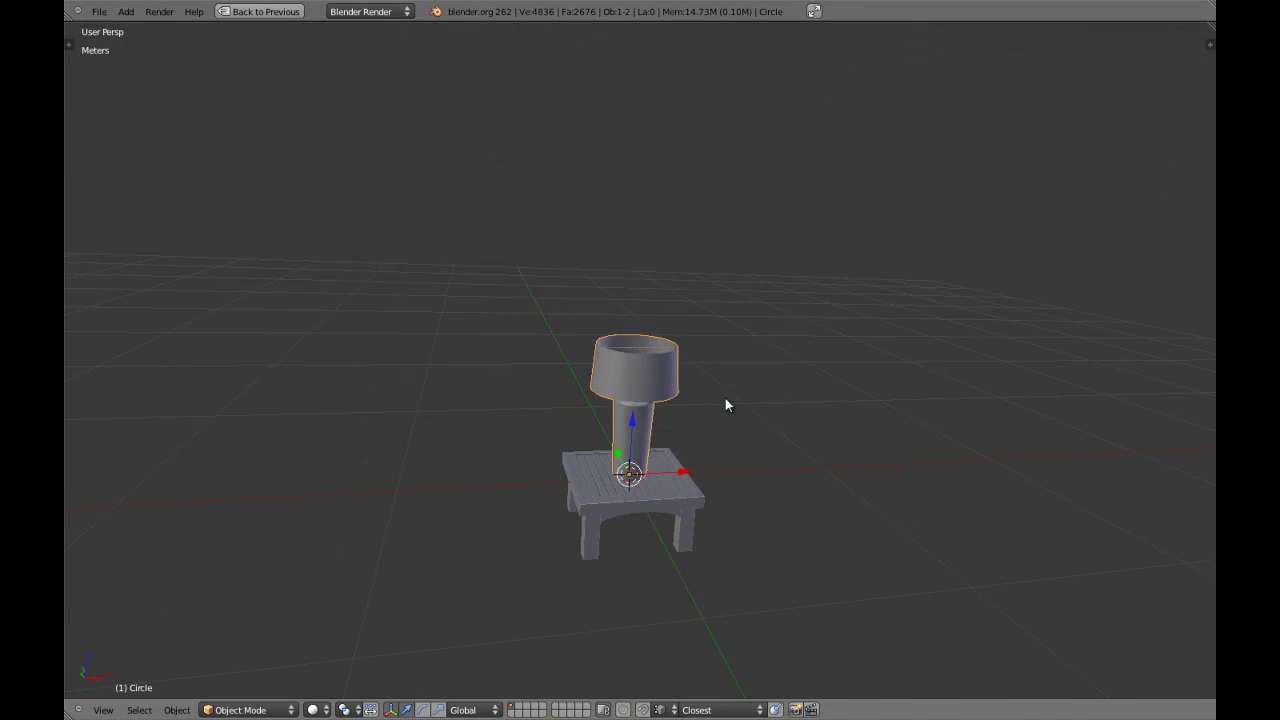
{"action": "right_click", "coordinate": [648, 427]}
{"action": "key", "text": "n"}
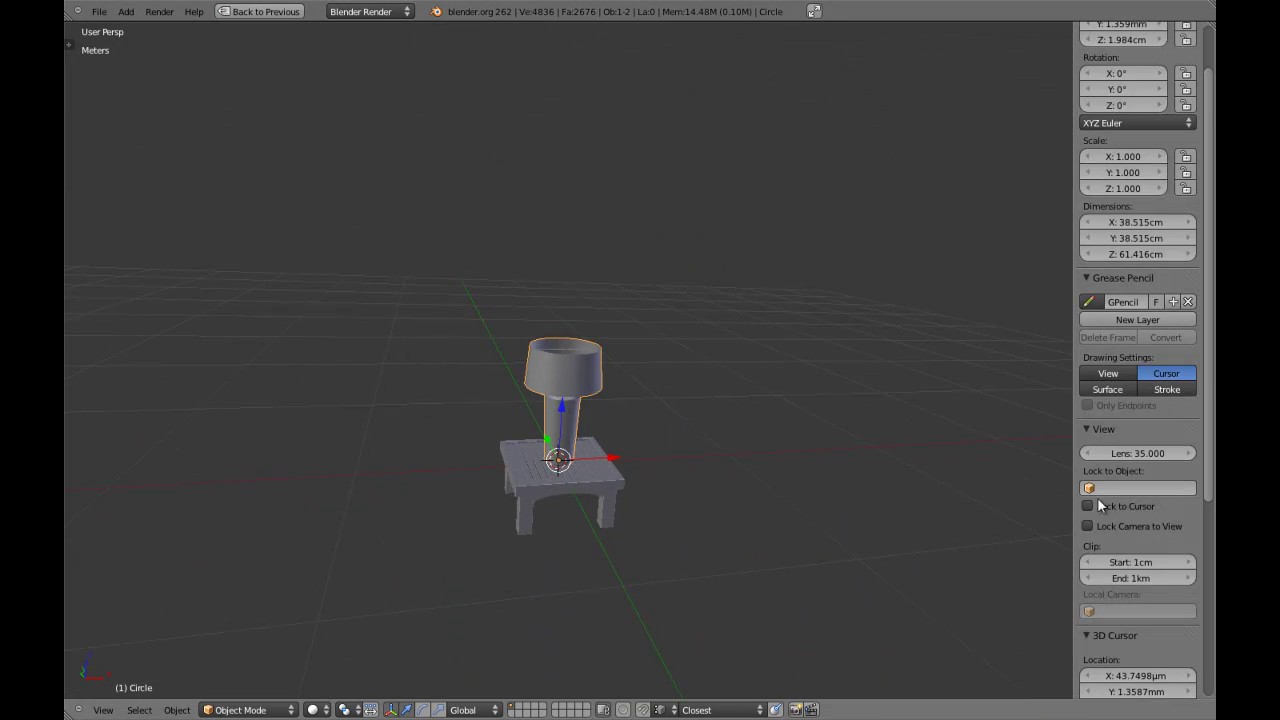
{"action": "scroll", "coordinate": [1145, 600], "scroll_direction": "down", "scroll_amount": 5}
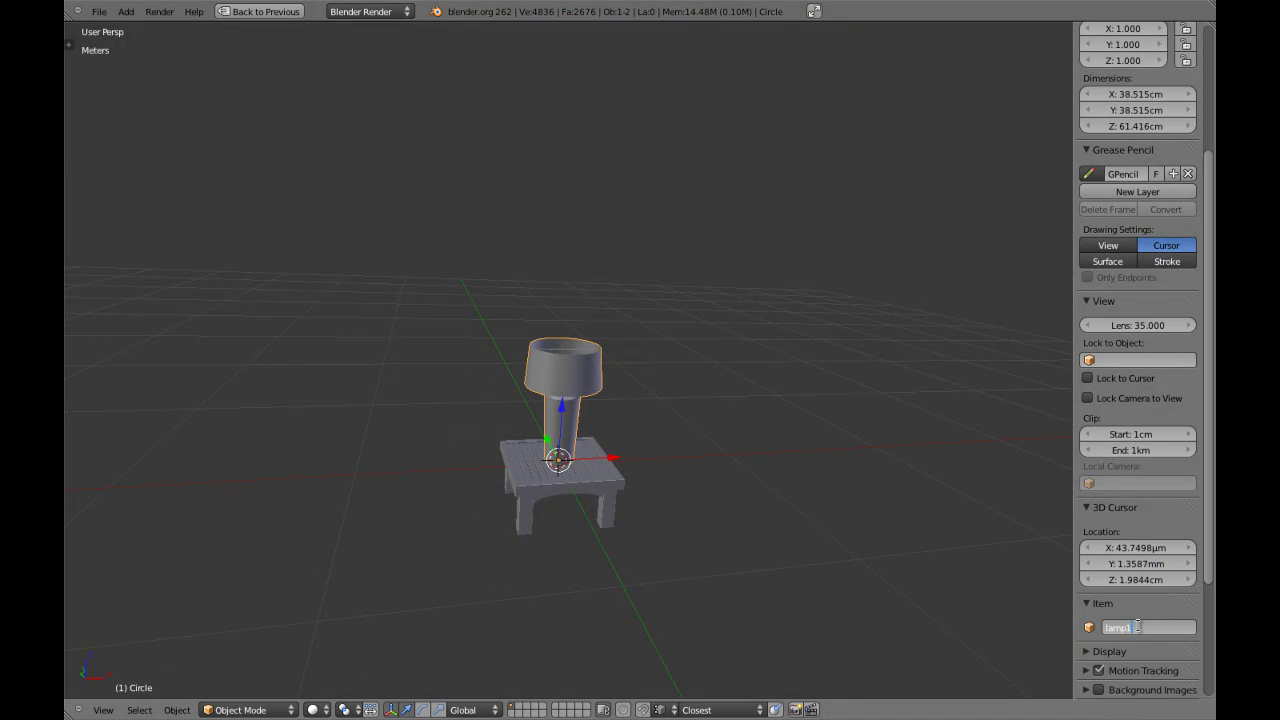
{"action": "key", "text": "n"}
{"action": "key", "text": "a"}
Inspect the finished lamp on the side table up close in perspective and from the right side in orthographic view
{"action": "scroll", "coordinate": [865, 463], "scroll_direction": "down", "scroll_amount": 4}
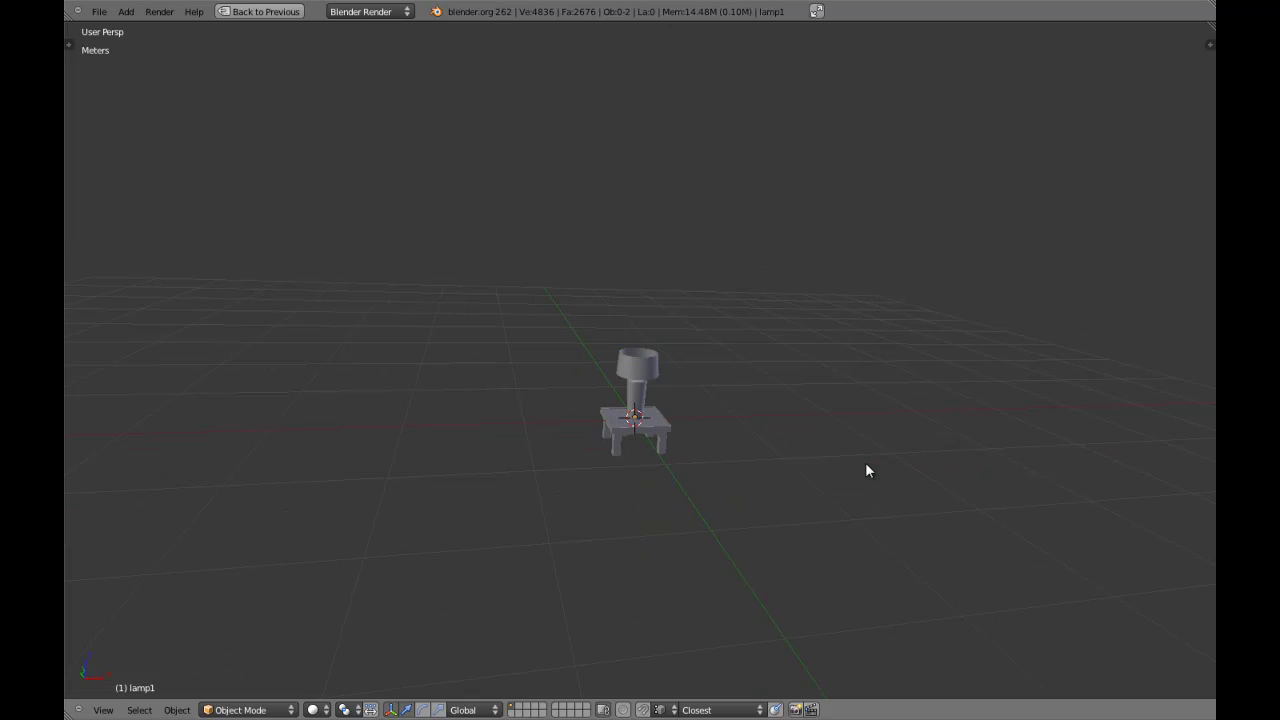
{"action": "middle_click_drag", "start_coordinate": [770, 432], "coordinate": [746, 422]}
{"action": "scroll", "coordinate": [745, 428], "scroll_direction": "up", "scroll_amount": 3}
{"action": "mouse_move", "coordinate": [694, 457]}
{"action": "middle_mouse_down"}
{"action": "mouse_move", "coordinate": [726, 423]}
{"action": "mouse_move", "coordinate": [583, 420]}
{"action": "mouse_move", "coordinate": [590, 399]}
{"action": "mouse_move", "coordinate": [786, 400]}
{"action": "mouse_move", "coordinate": [711, 357]}
{"action": "mouse_move", "coordinate": [669, 357]}
{"action": "mouse_move", "coordinate": [619, 403]}
{"action": "mouse_move", "coordinate": [680, 417]}
{"action": "middle_mouse_up"}
{"action": "scroll", "coordinate": [669, 357], "scroll_direction": "up", "scroll_amount": 3}
{"action": "scroll", "coordinate": [617, 394], "scroll_direction": "up", "scroll_amount": 3}
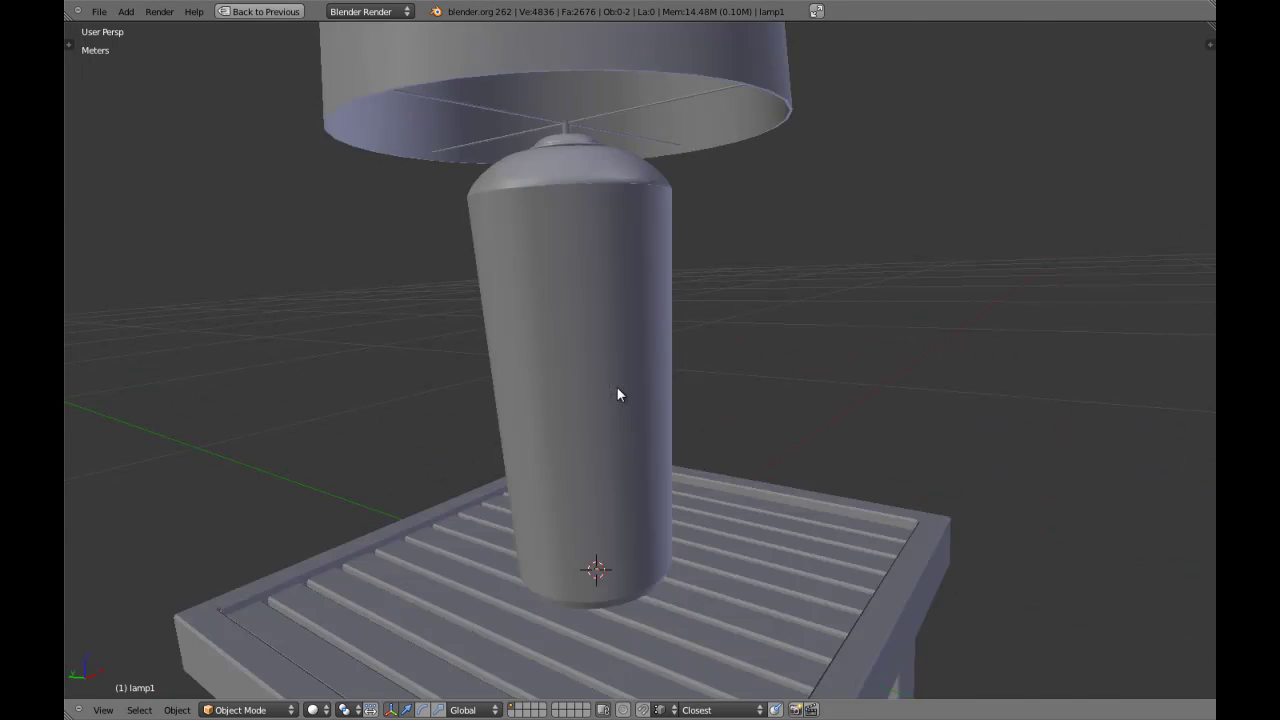
{"action": "key", "text": "KP_3"}
{"action": "key", "text": "z"}
{"action": "key", "text": "z"}
{"action": "scroll", "coordinate": [700, 340], "scroll_direction": "down", "scroll_amount": 3}
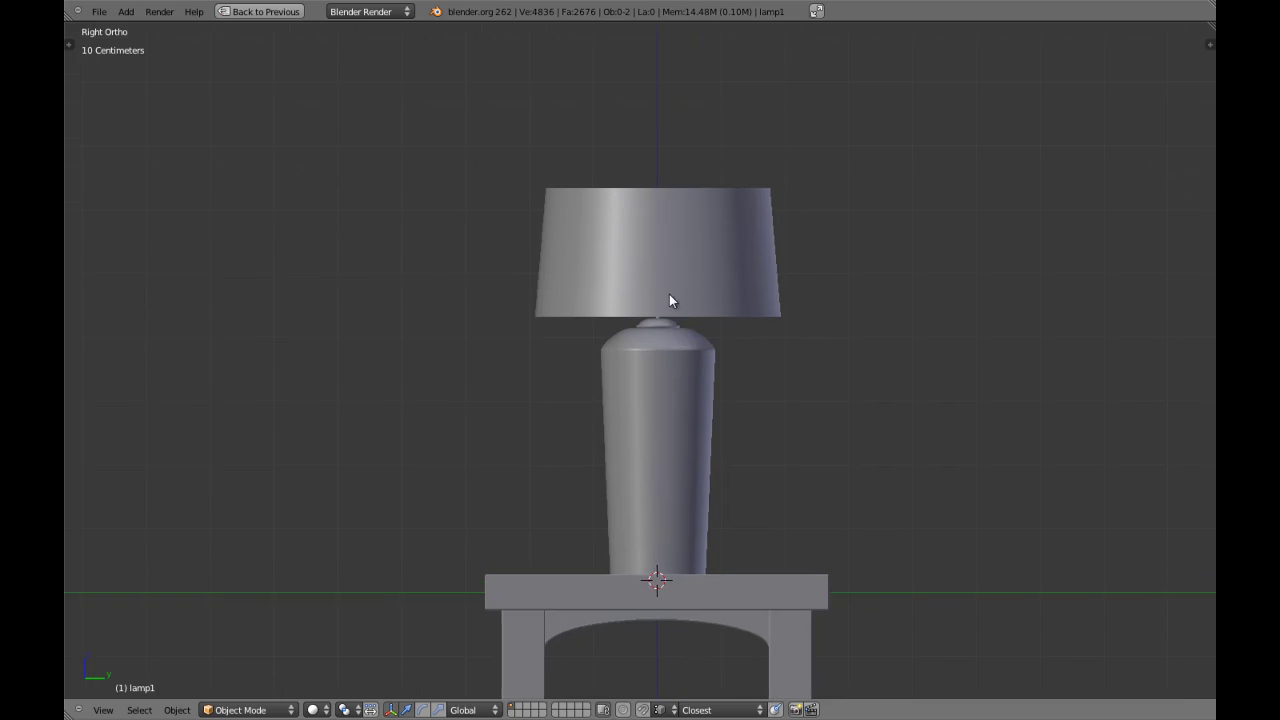
{"action": "middle_click_drag", "start_coordinate": [623, 327], "coordinate": [895, 358]}
{"action": "scroll", "coordinate": [706, 399], "scroll_direction": "down", "scroll_amount": 2}
Examine the lamp from the front in wireframe and solid shading, with its whole mesh selected in Edit Mode
{"action": "key", "text": "KP_1"}
{"action": "key", "text": "z"}
{"action": "key", "text": "z"}
{"action": "key", "text": "KP_5"}
{"action": "key", "text": "z"}
{"action": "scroll", "coordinate": [668, 418], "scroll_direction": "down", "scroll_amount": 5}
{"action": "right_click", "coordinate": [634, 405]}
{"action": "scroll", "coordinate": [660, 408], "scroll_direction": "up", "scroll_amount": 5}
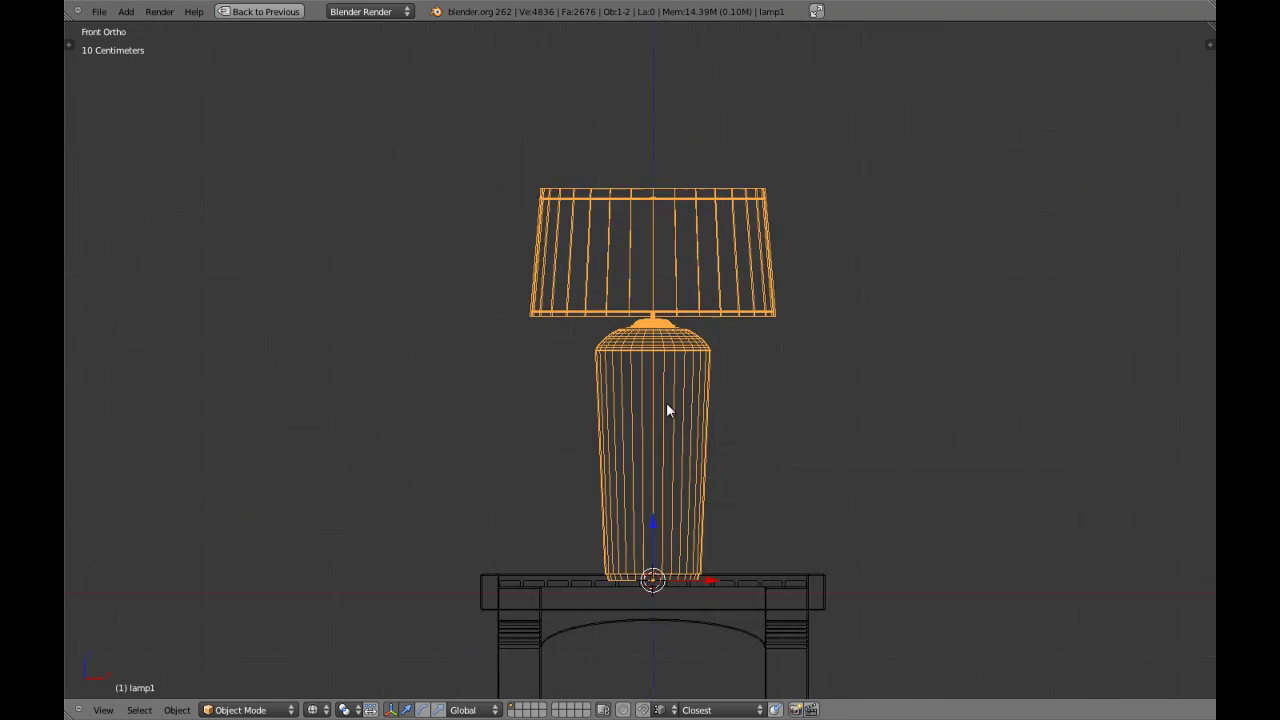
{"action": "key", "text": "a"}
{"action": "key", "text": "z"}
{"action": "key", "text": "Tab"}
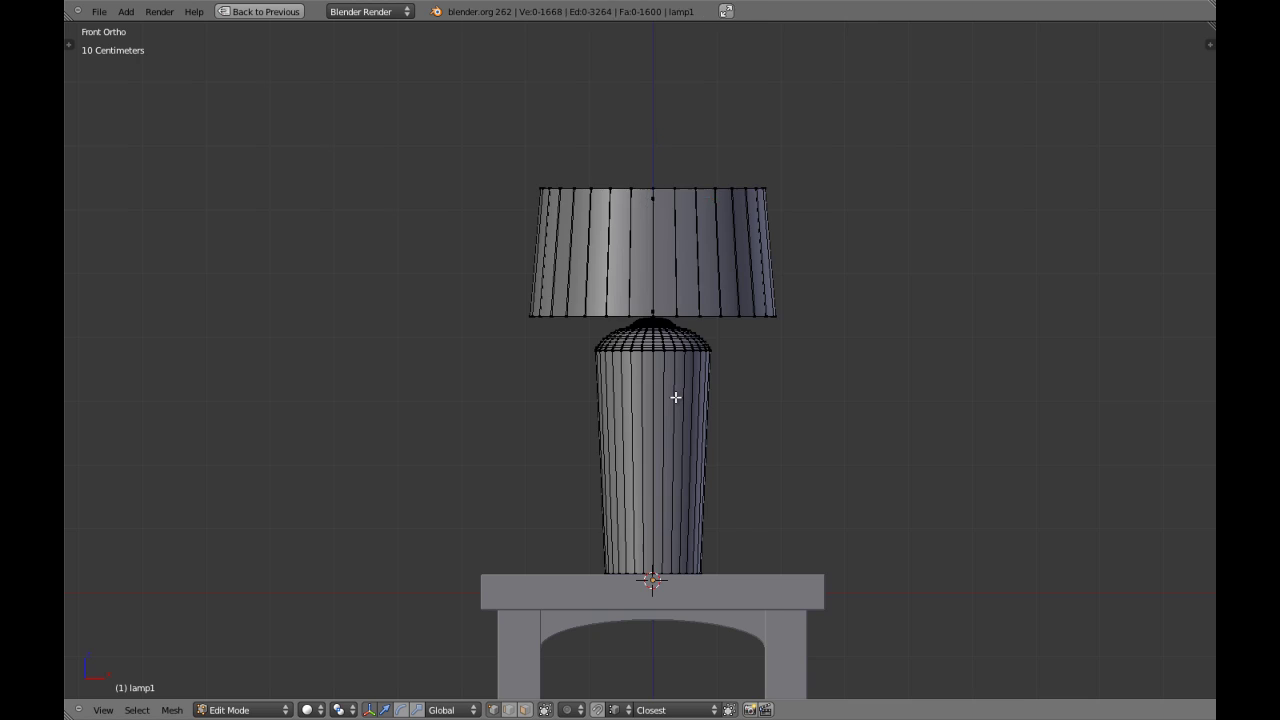
{"action": "key", "text": "a"}
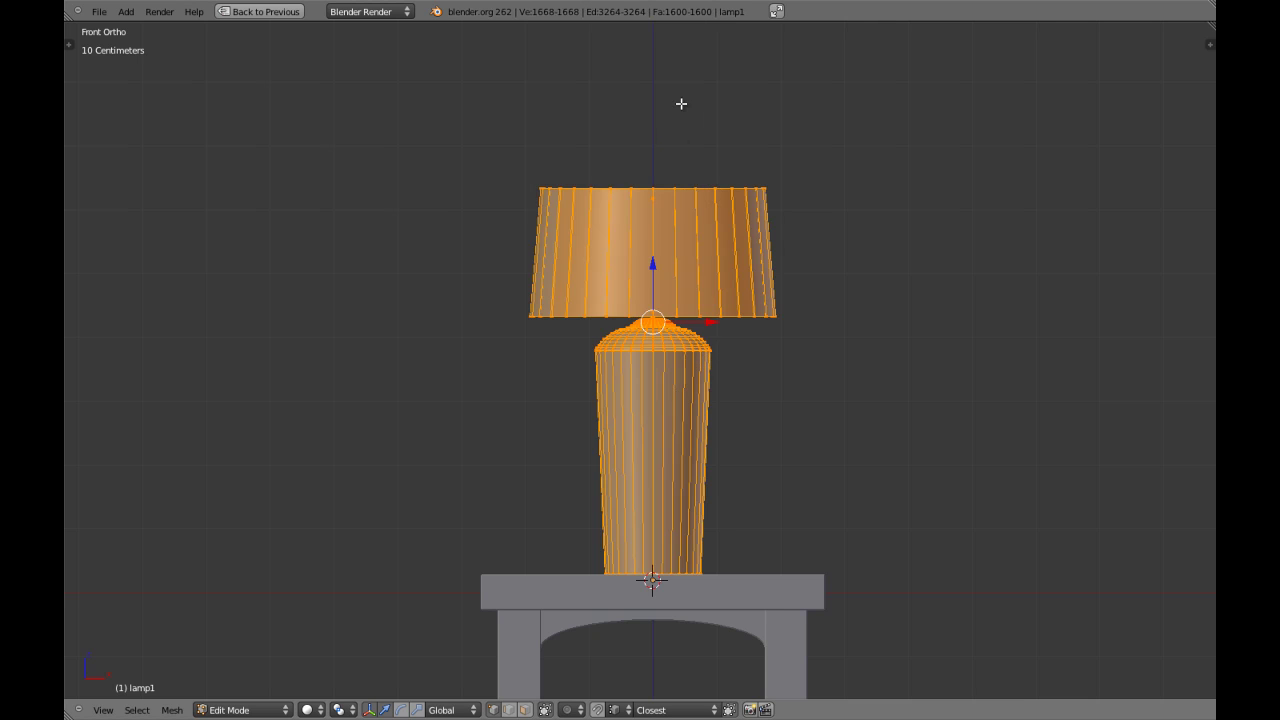
{"action": "middle_click_drag", "start_coordinate": [717, 183], "coordinate": [752, 289]}
{"action": "key", "text": "Tab"}
Restore the full screen layout from the maximized 3D view and collapse the lamp's Edge Split modifier settings
{"action": "middle_click_drag", "start_coordinate": [763, 343], "coordinate": [704, 436]}
{"action": "scroll", "coordinate": [637, 422], "scroll_direction": "up", "scroll_amount": 4}
{"action": "key", "text": "ctrl+Up"}
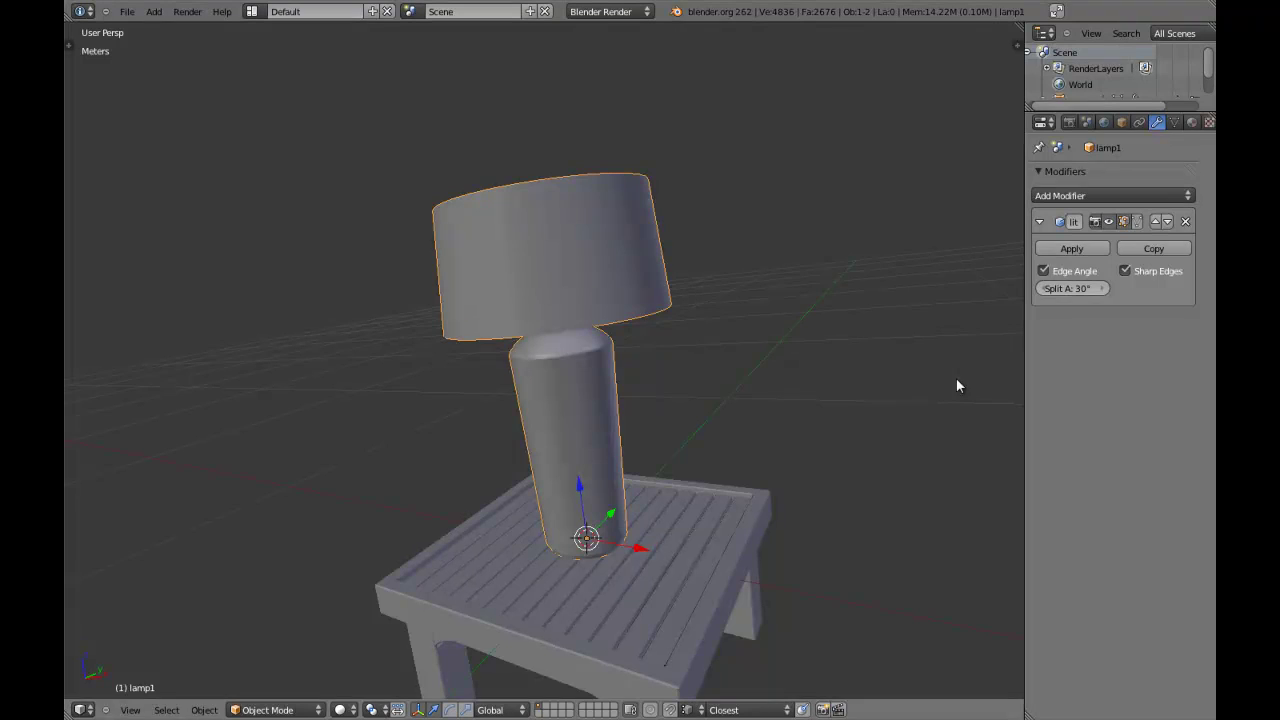
{"action": "left_click", "coordinate": [1039, 221]}
{"action": "key", "text": "a"}
{"action": "middle_click_drag", "start_coordinate": [910, 360], "coordinate": [952, 371]}
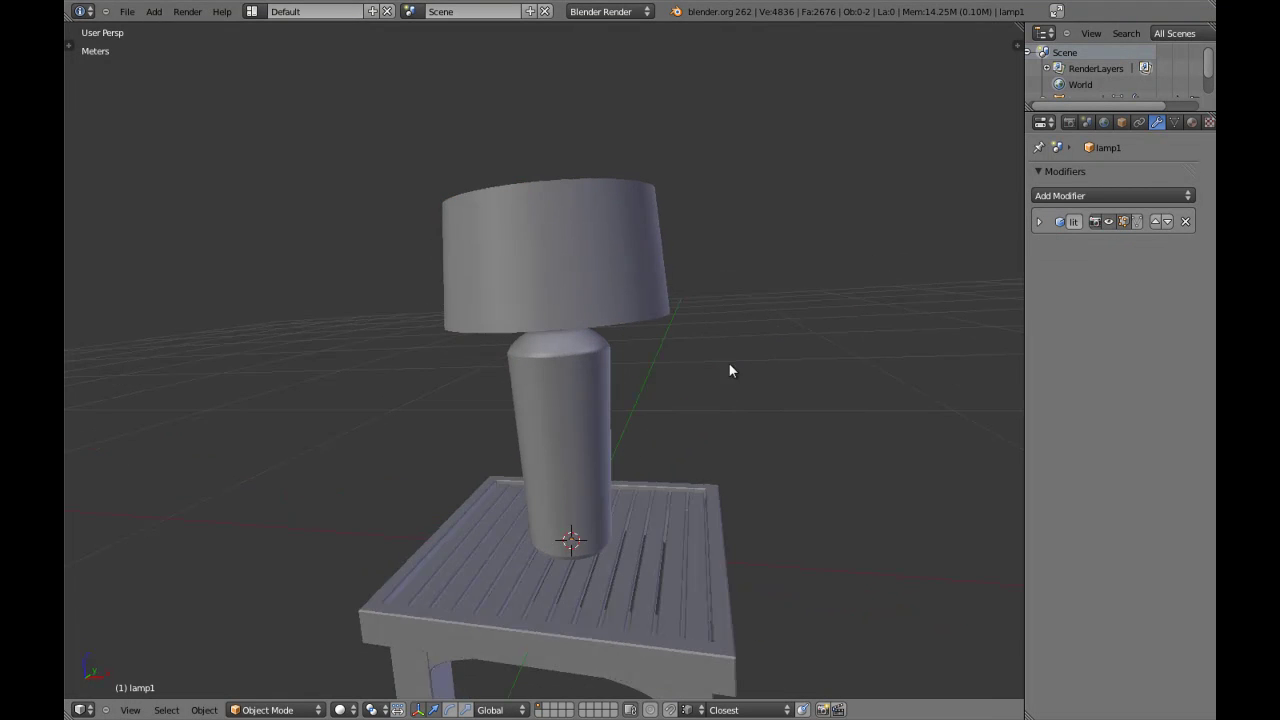
Compare the lamp's shading with the Edge Split modifier's viewport display switched off and on again
{"action": "left_click", "coordinate": [1107, 223]}
{"action": "left_click", "coordinate": [1107, 223]}
{"action": "scroll", "coordinate": [588, 443], "scroll_direction": "down", "scroll_amount": 4}
{"action": "middle_click_drag", "start_coordinate": [585, 517], "coordinate": [561, 388]}
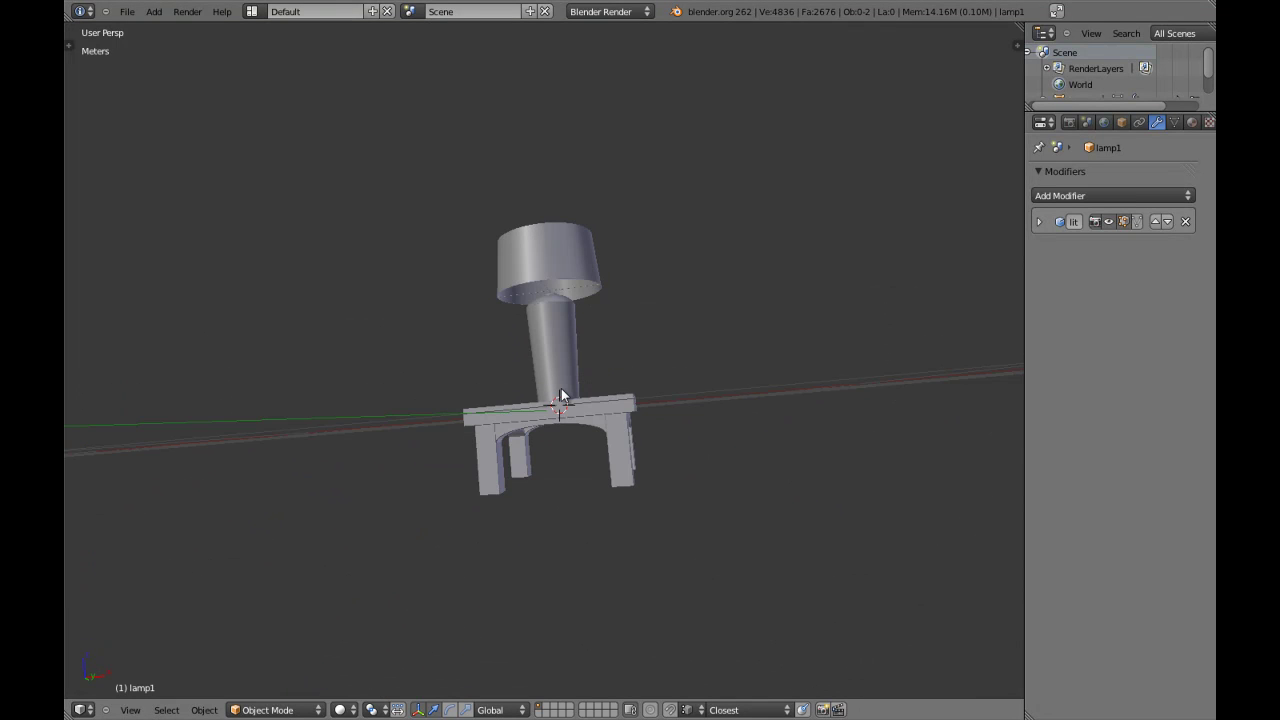